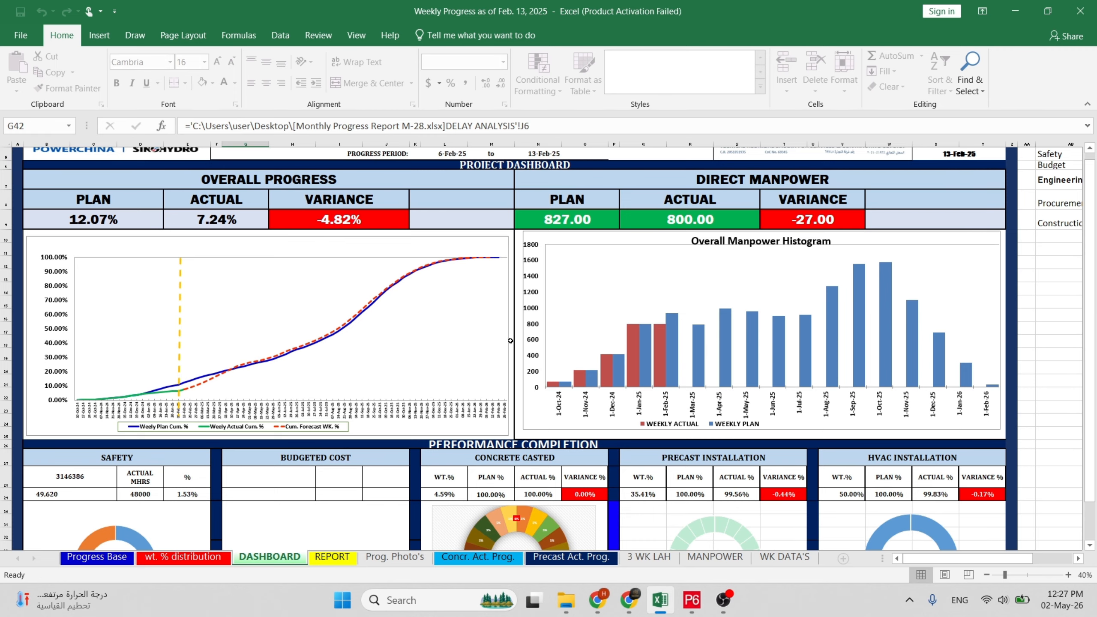
Examine the weekly progress dashboard, including overall progress, direct manpower, performance completion and the package plan-versus-progress charts.
scroll(485, 344, "down", 3)
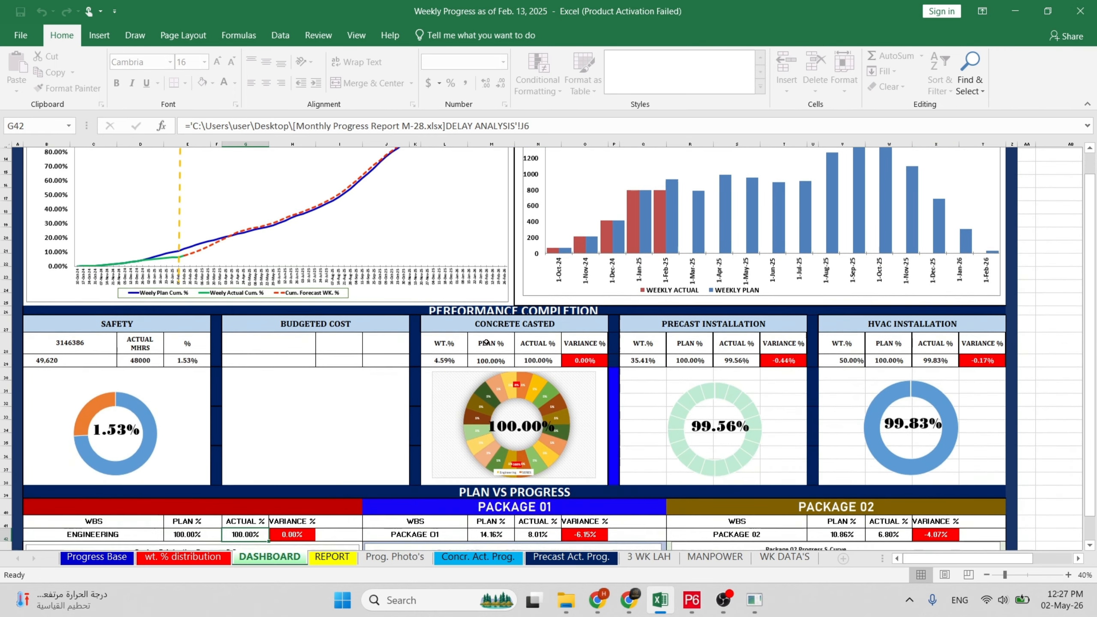
scroll(440, 269, "up", 3)
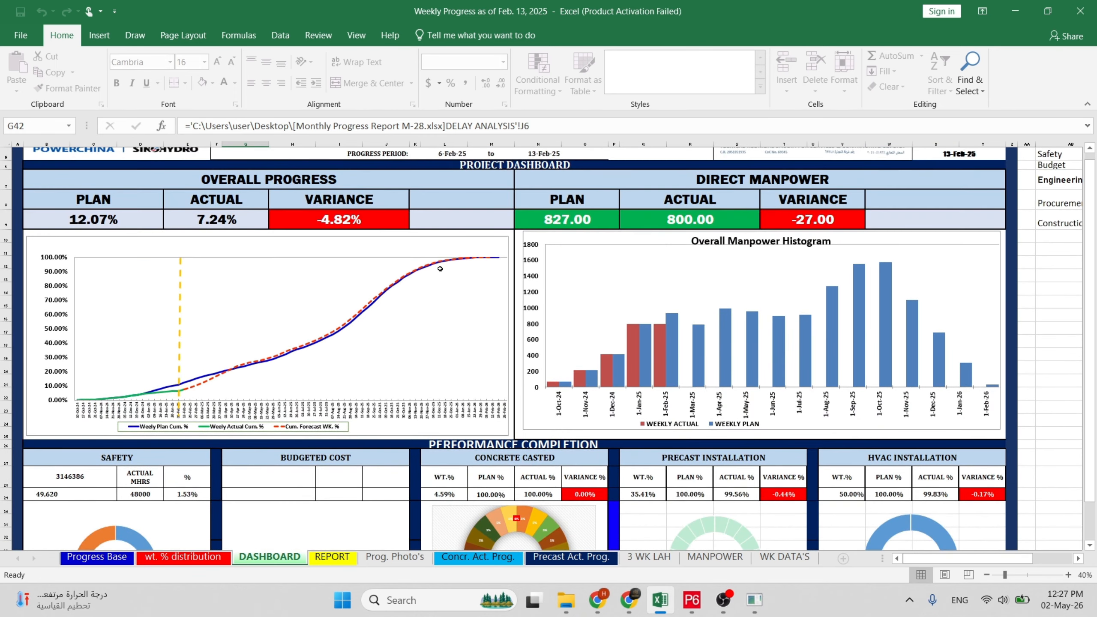
scroll(440, 269, "down", 6)
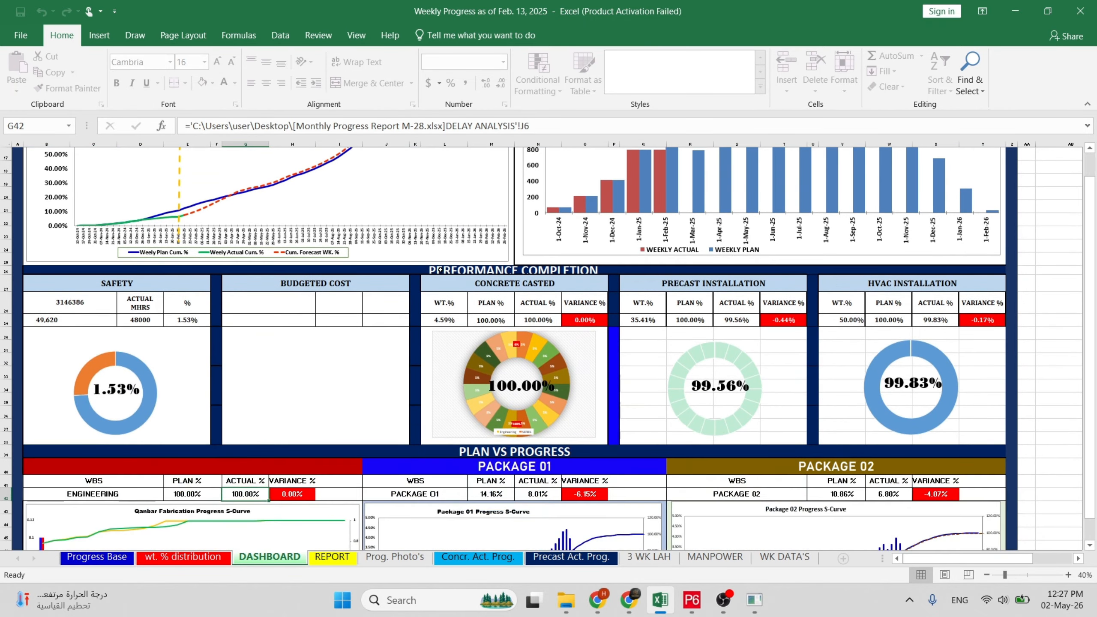
scroll(440, 269, "down", 1)
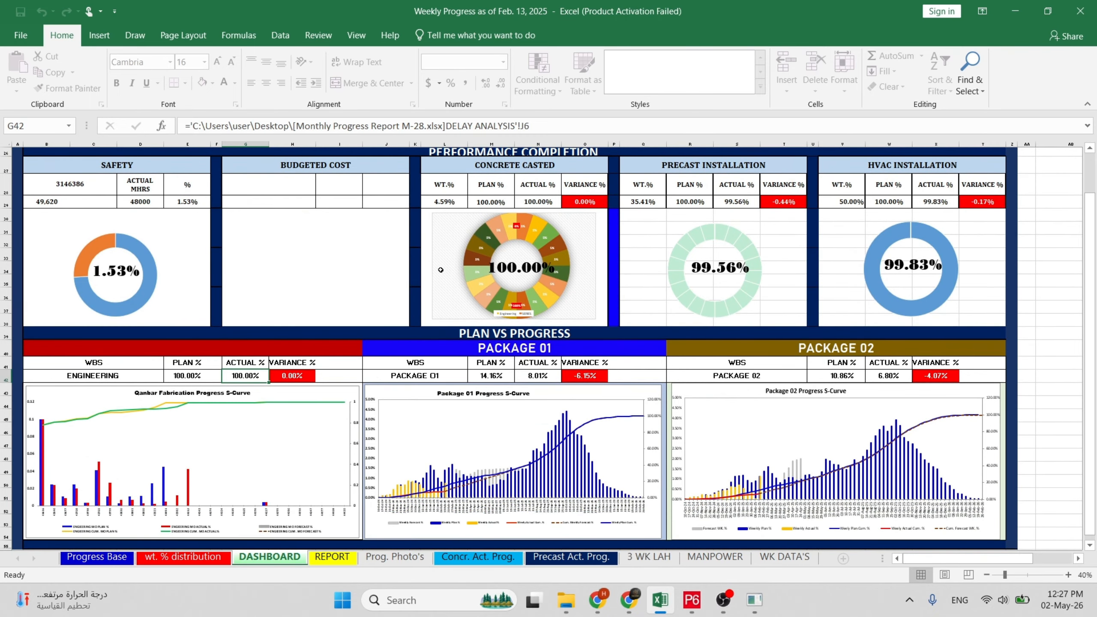
scroll(441, 270, "down", 4)
scroll(441, 270, "up", 6)
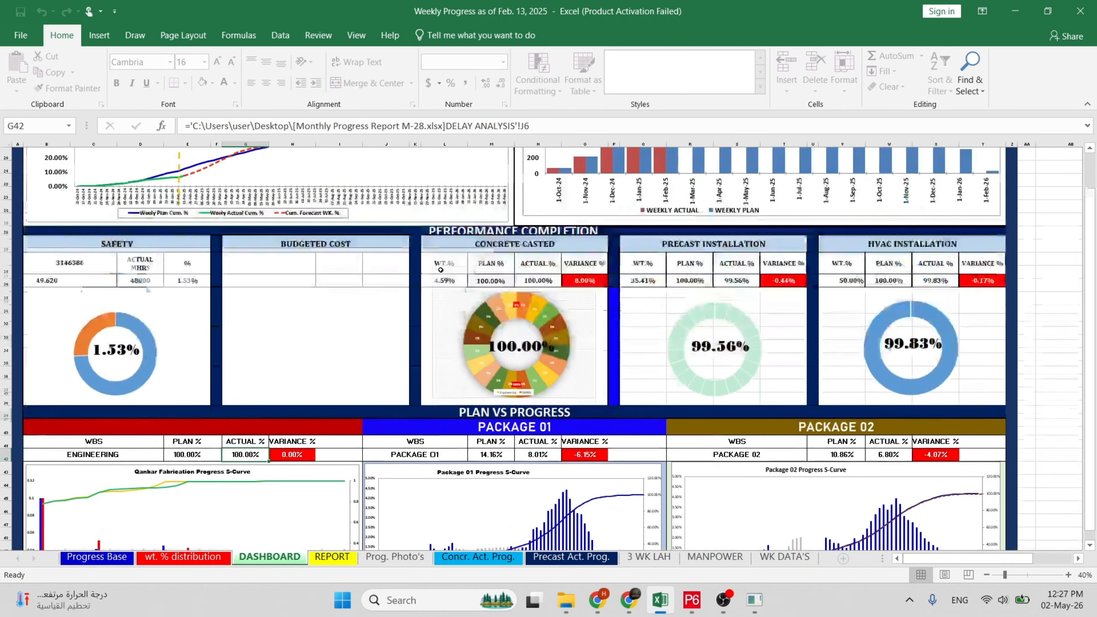
scroll(441, 270, "up", 2)
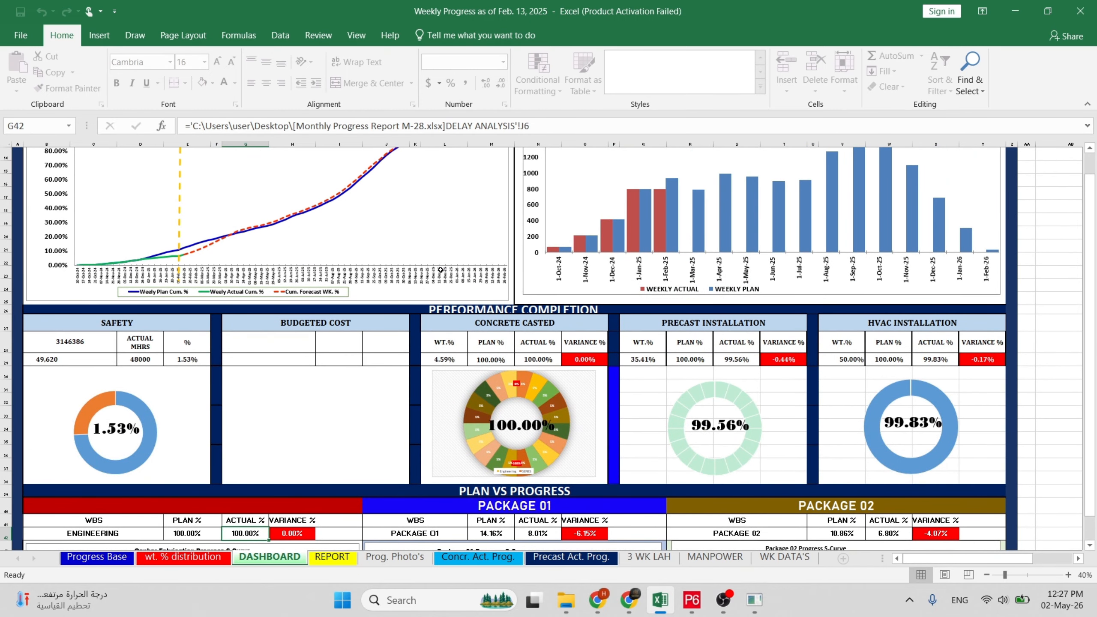
scroll(440, 269, "up", 3)
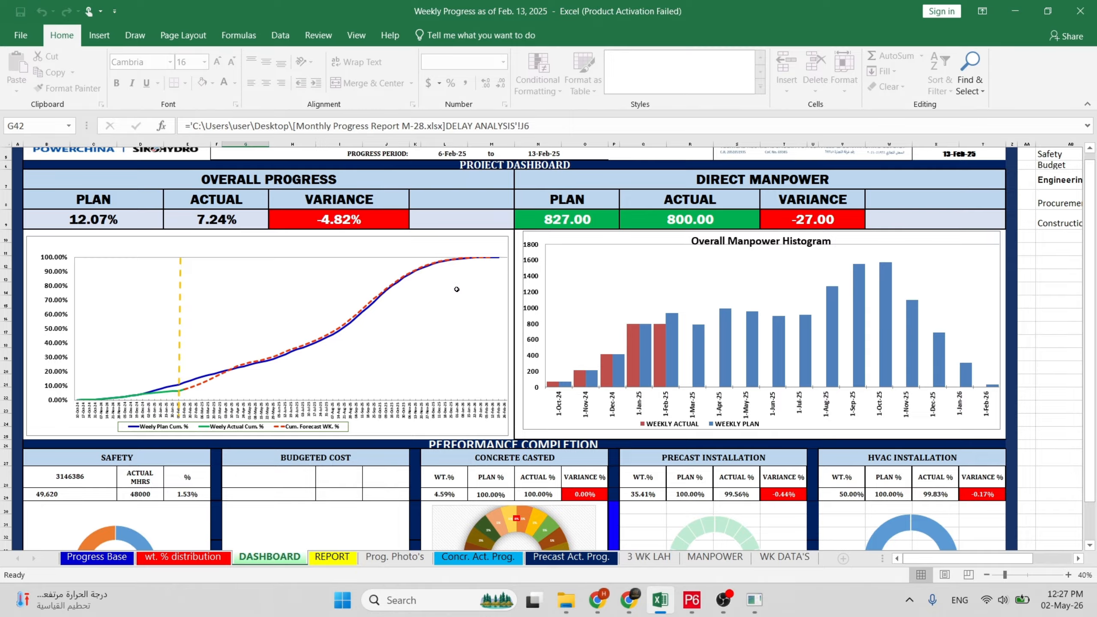
scroll(458, 292, "down", 1)
scroll(458, 292, "up", 1)
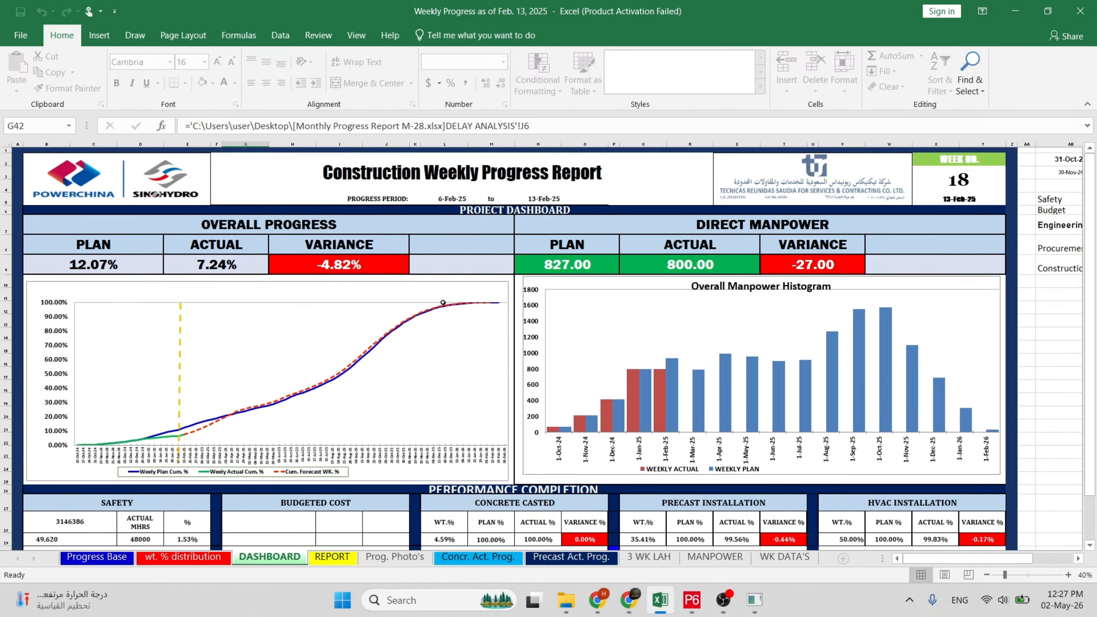
scroll(442, 299, "down", 1)
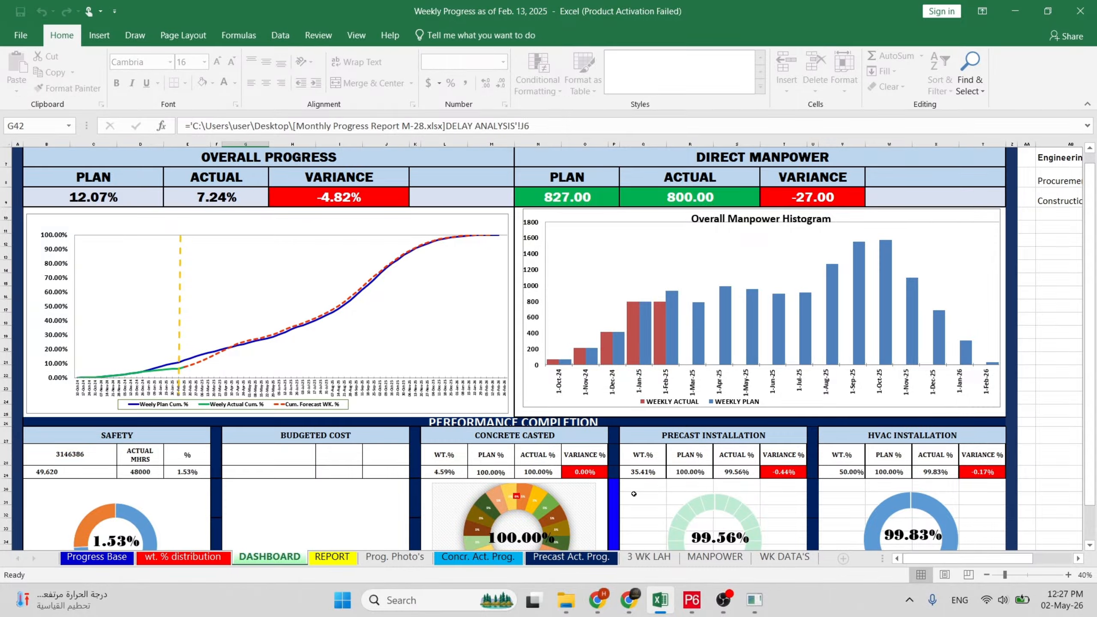
Switch to Primavera P6 and review the key milestone, procurement and construction WBS elements of Complex10120.
left_click(692, 600)
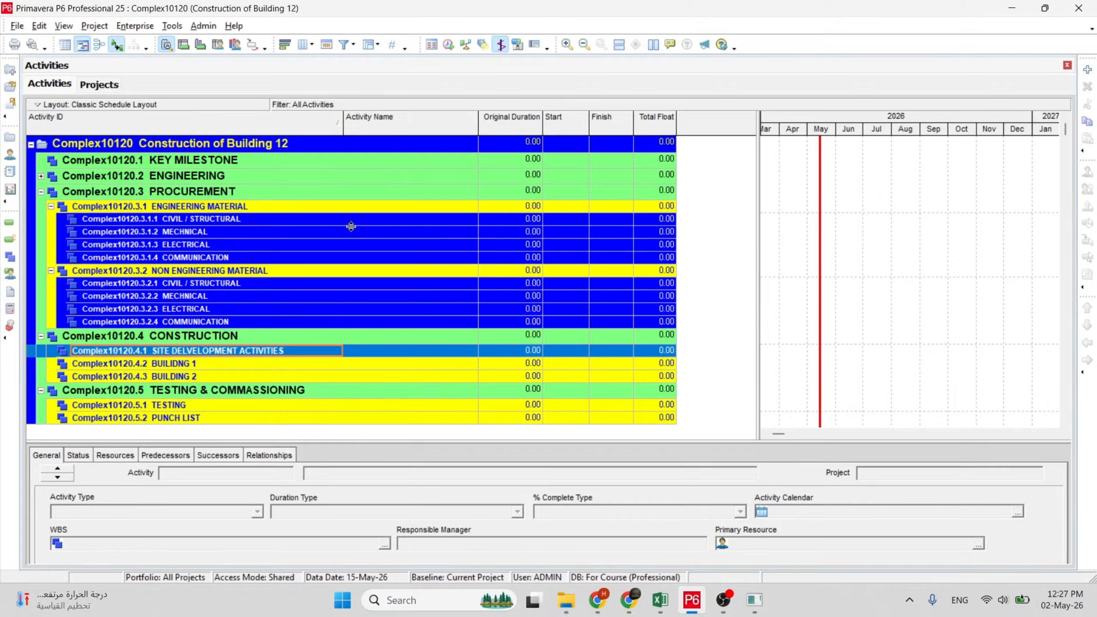
left_click(189, 164)
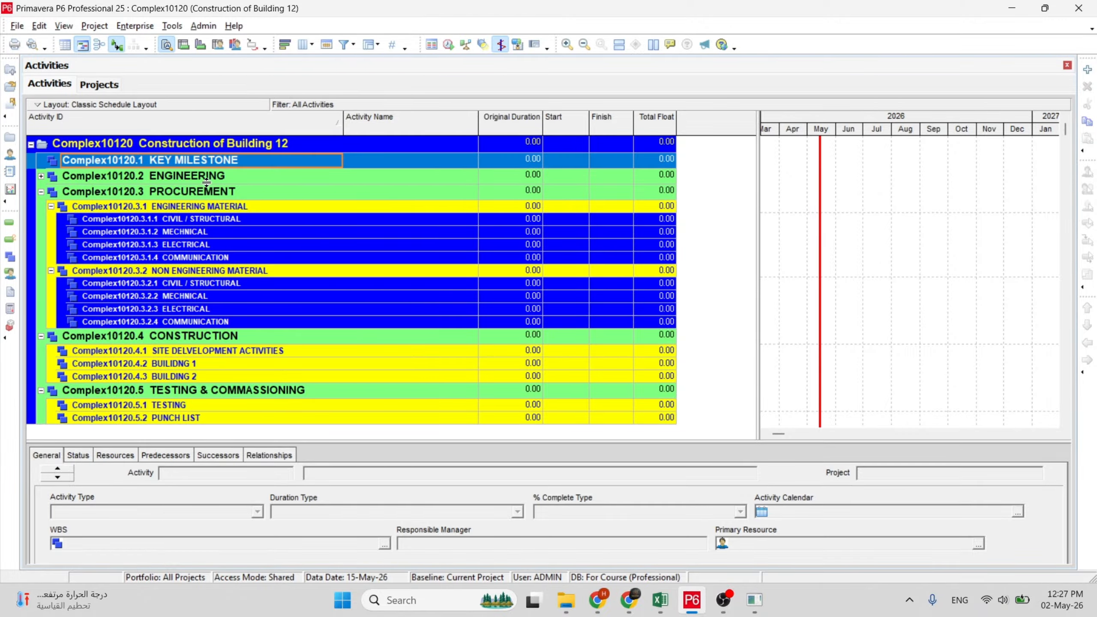
left_click(214, 224)
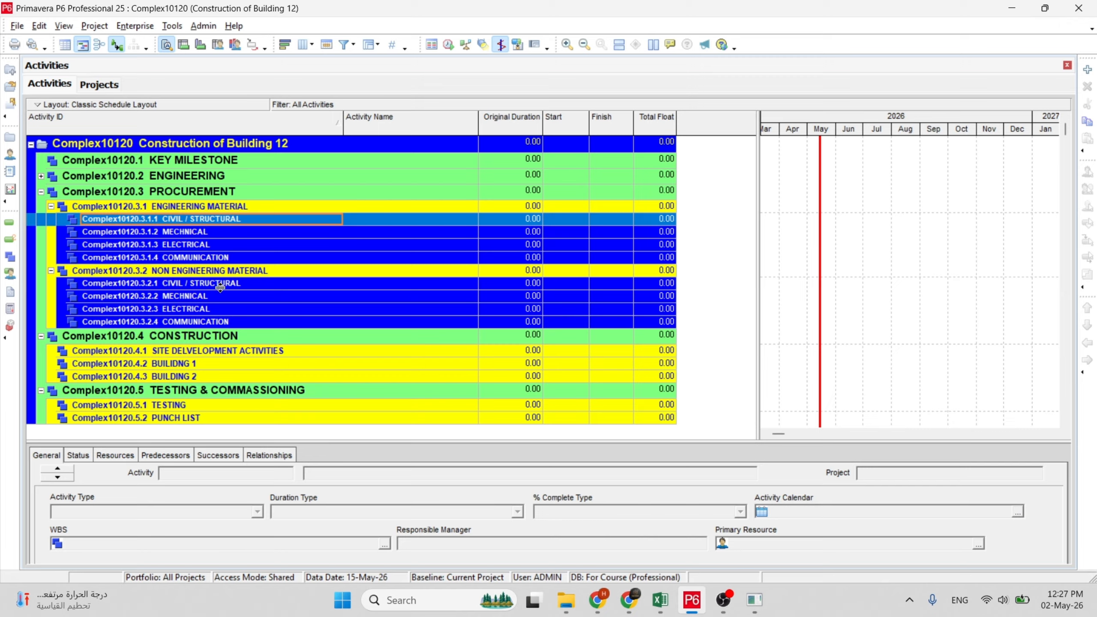
left_click(186, 339)
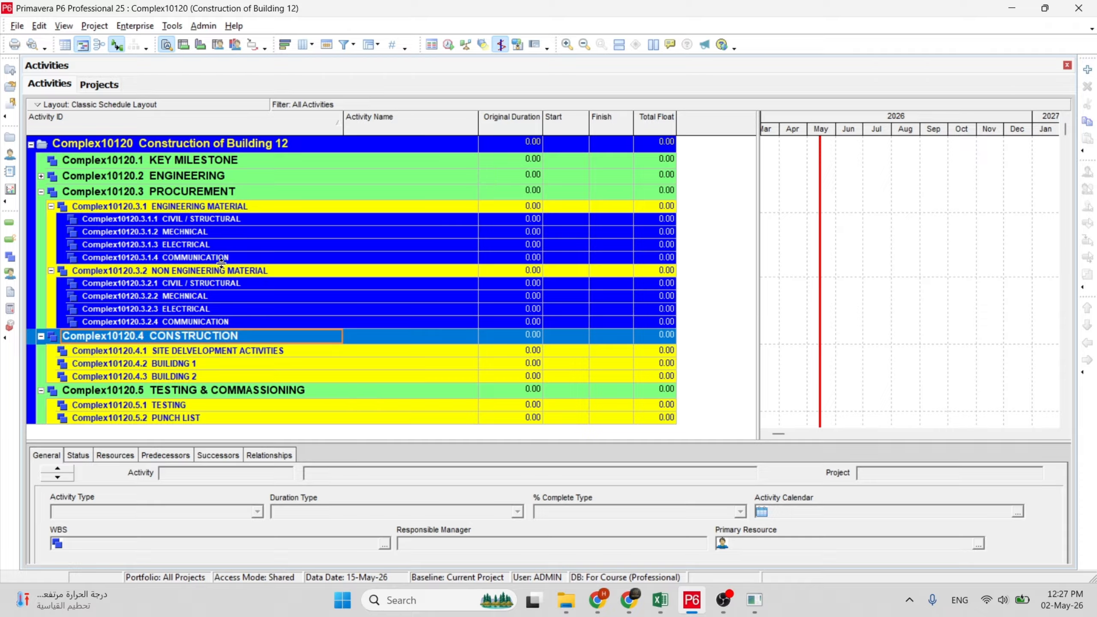
left_click(217, 209)
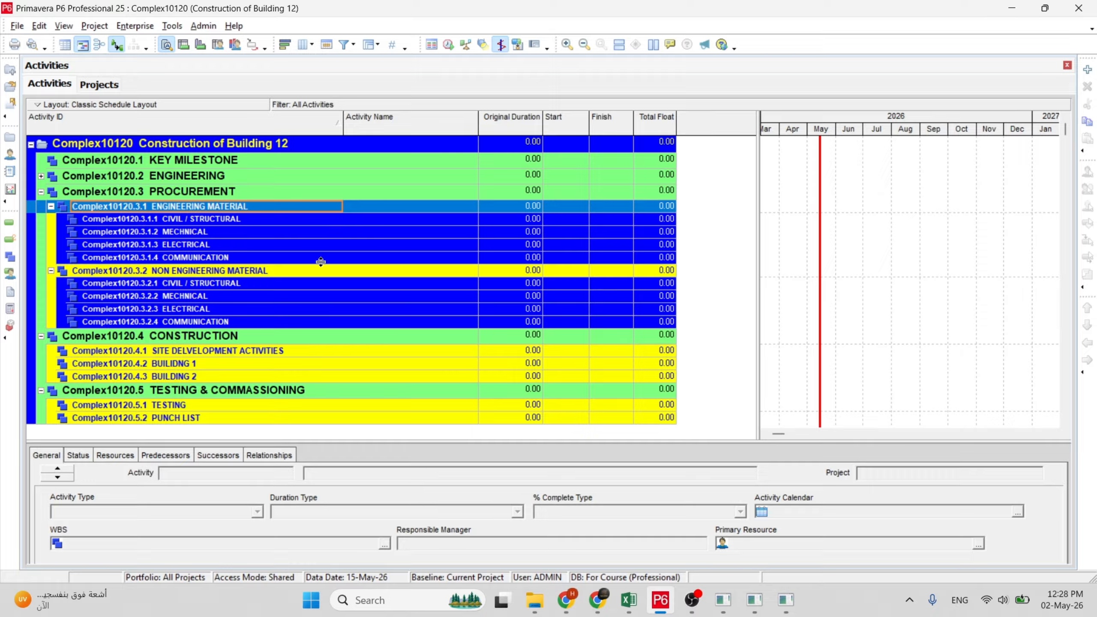
left_click(235, 340)
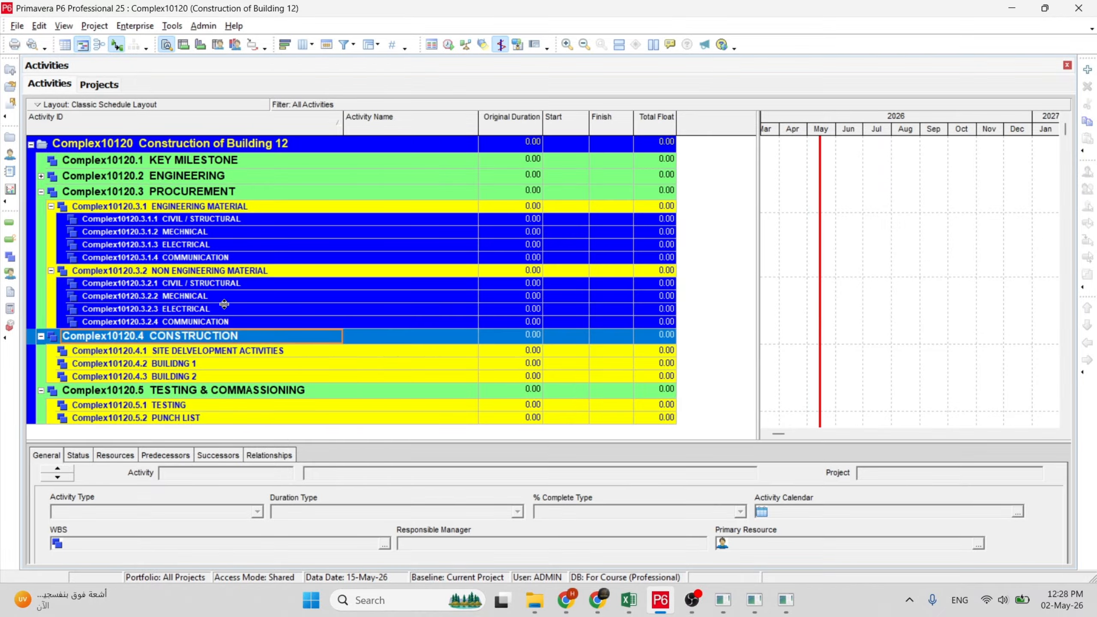
left_click(190, 221)
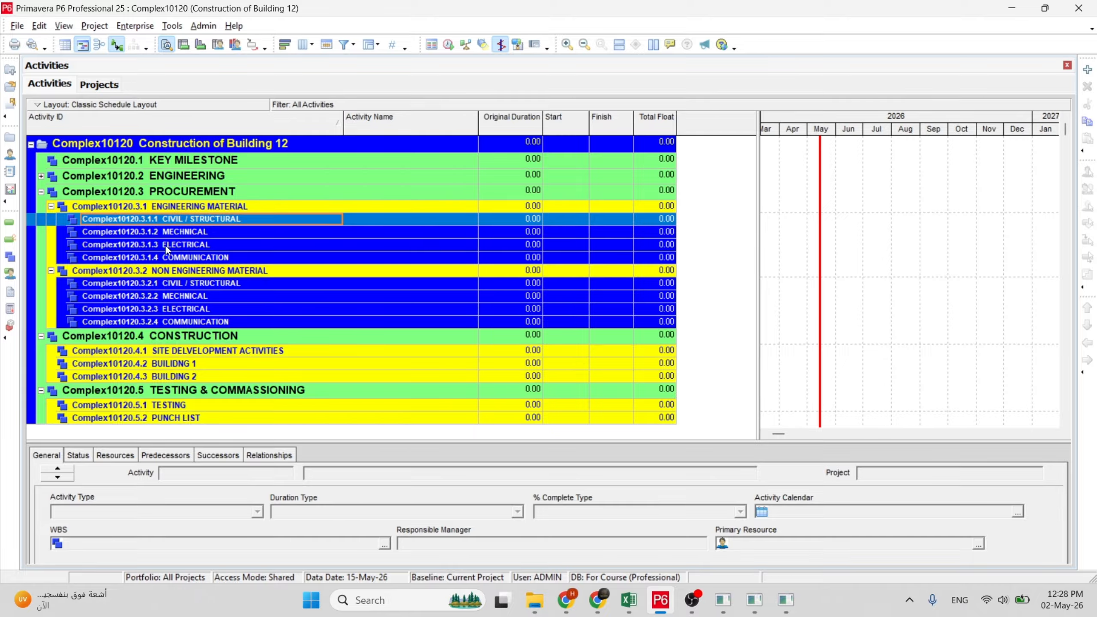
left_click(167, 341)
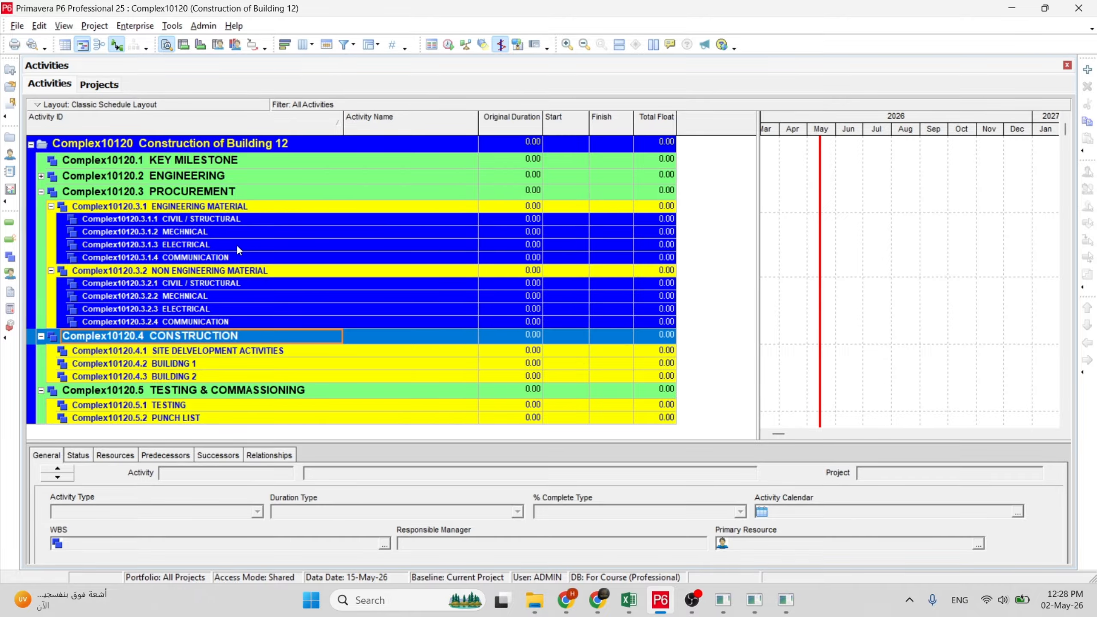
Collapse the activity table's grouping bands to WBS Level 2.
right_click(719, 216)
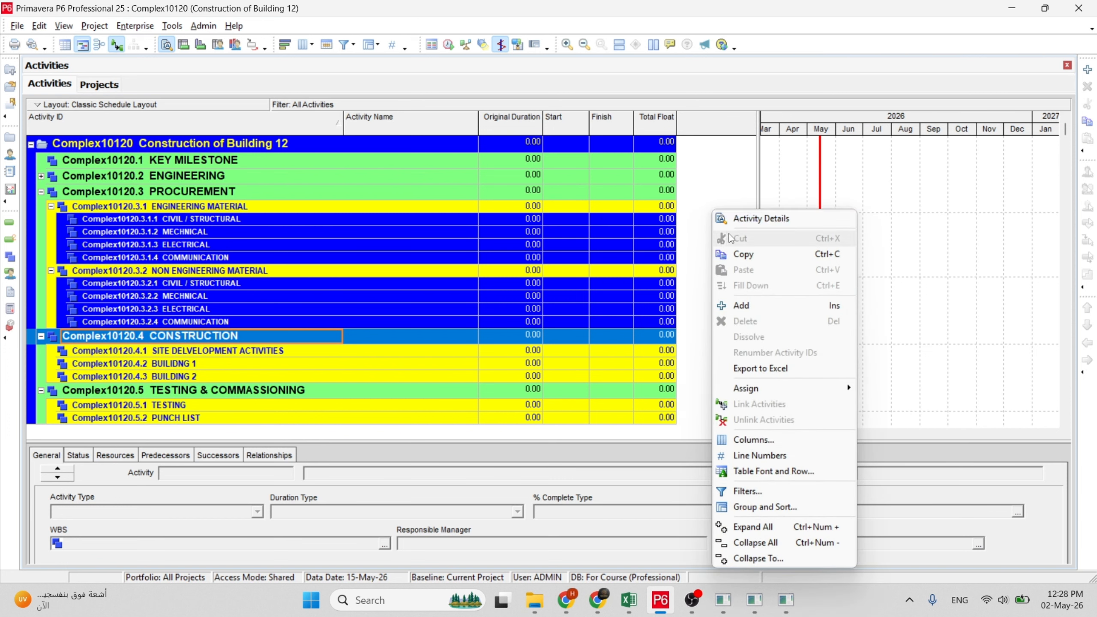
left_click(764, 559)
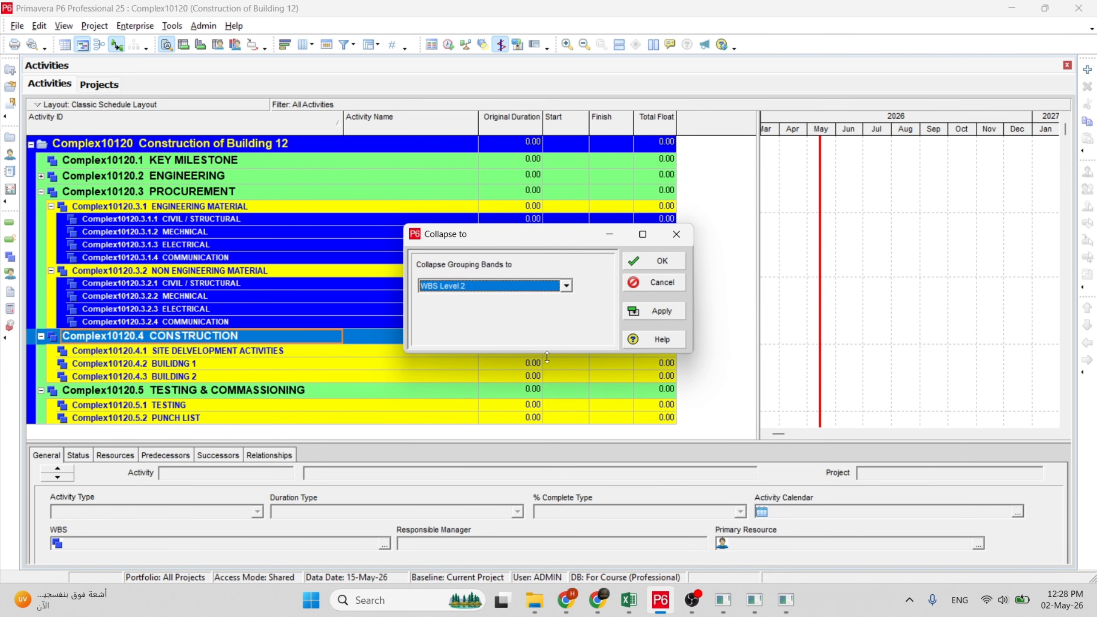
left_click(514, 287)
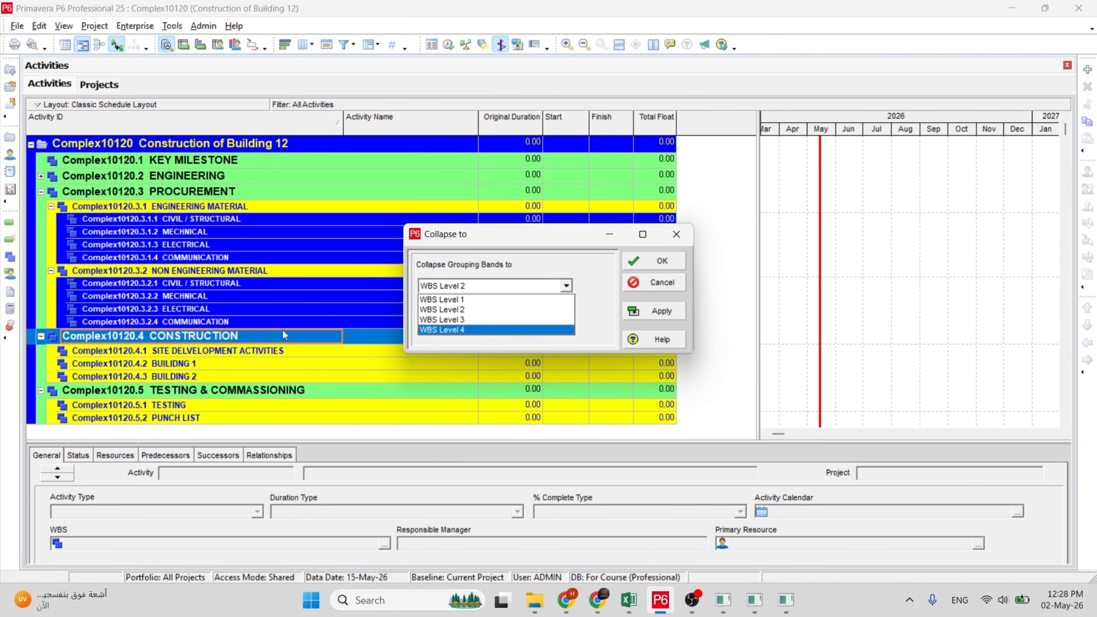
left_click(645, 268)
left_click(645, 268)
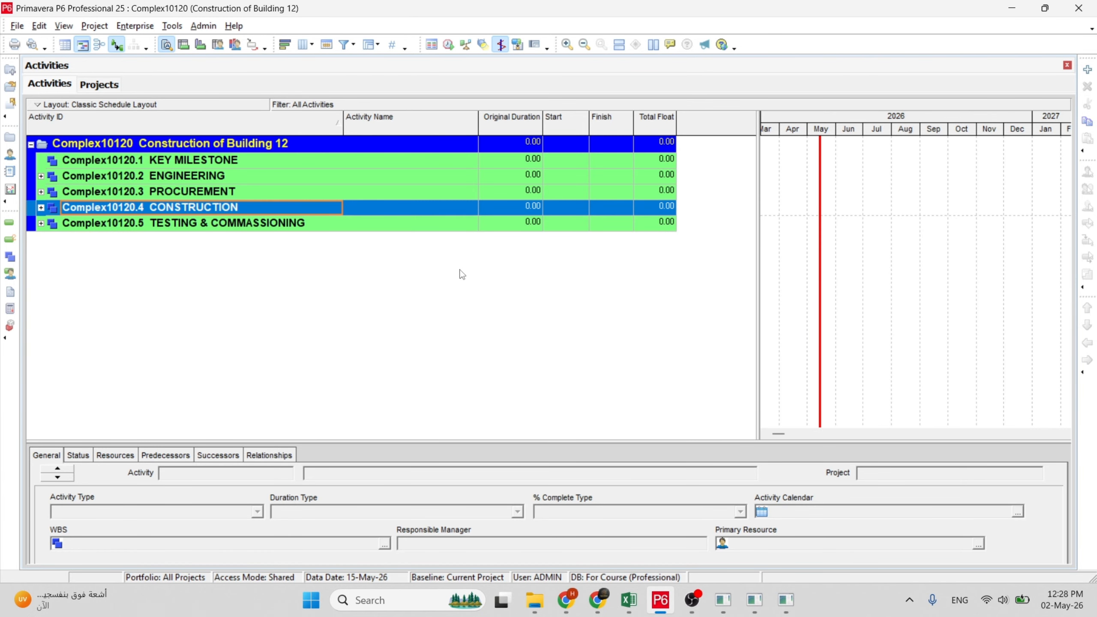
Expand all WBS grouping bands in the activity table.
right_click(216, 224)
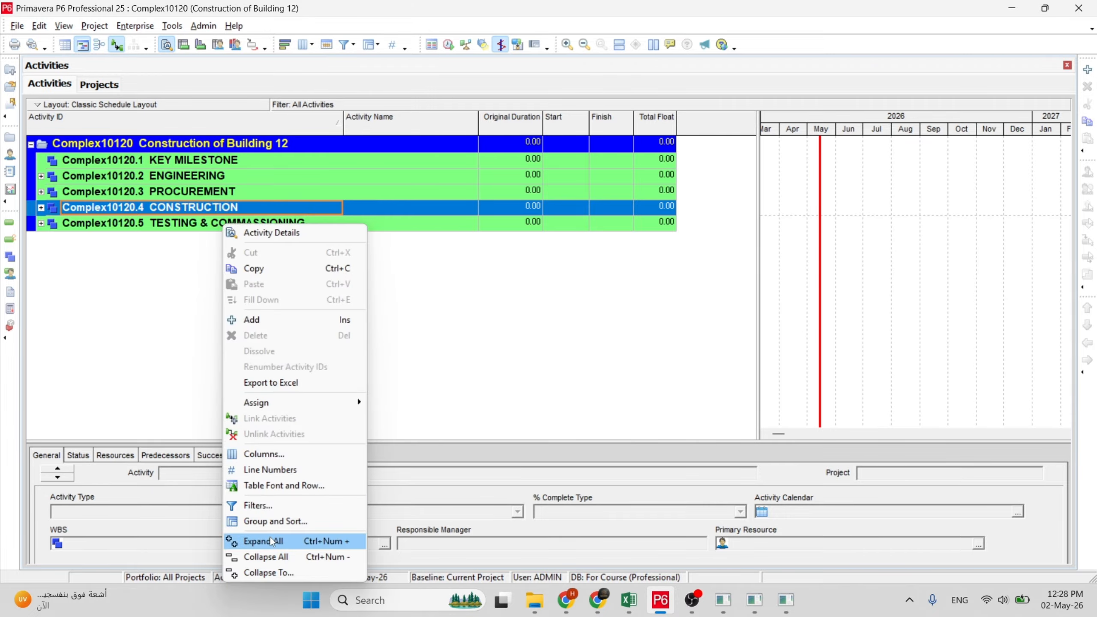
left_click(298, 541)
scroll(174, 284, "down", 1)
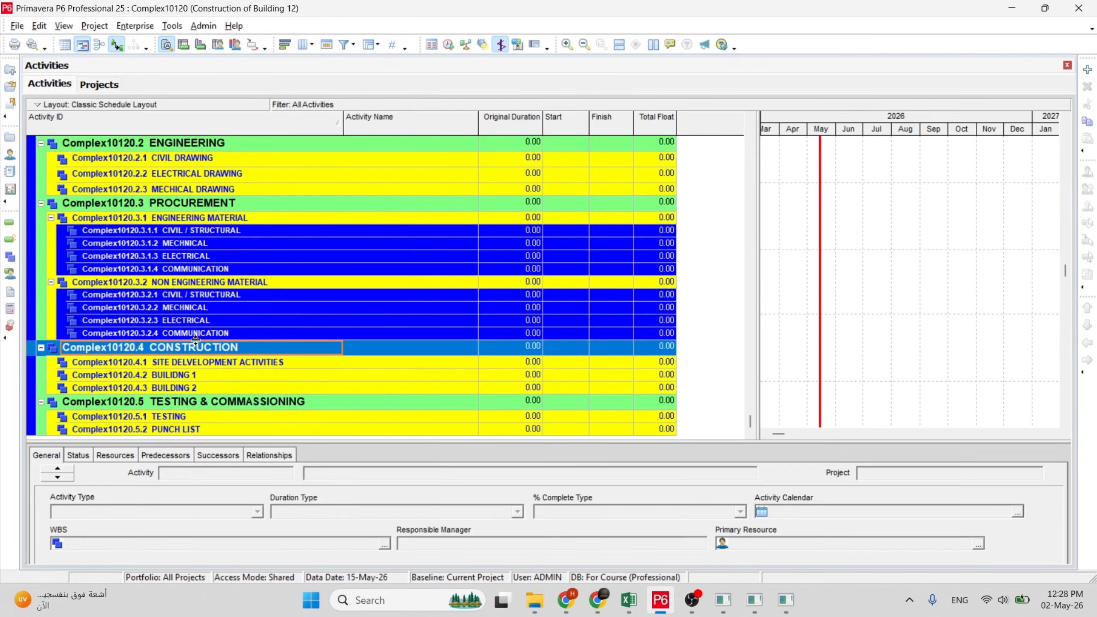
Examine the site development, Building 1 and Building 2 elements under the CONSTRUCTION WBS.
left_click(206, 361)
left_click(207, 351)
left_click(199, 366)
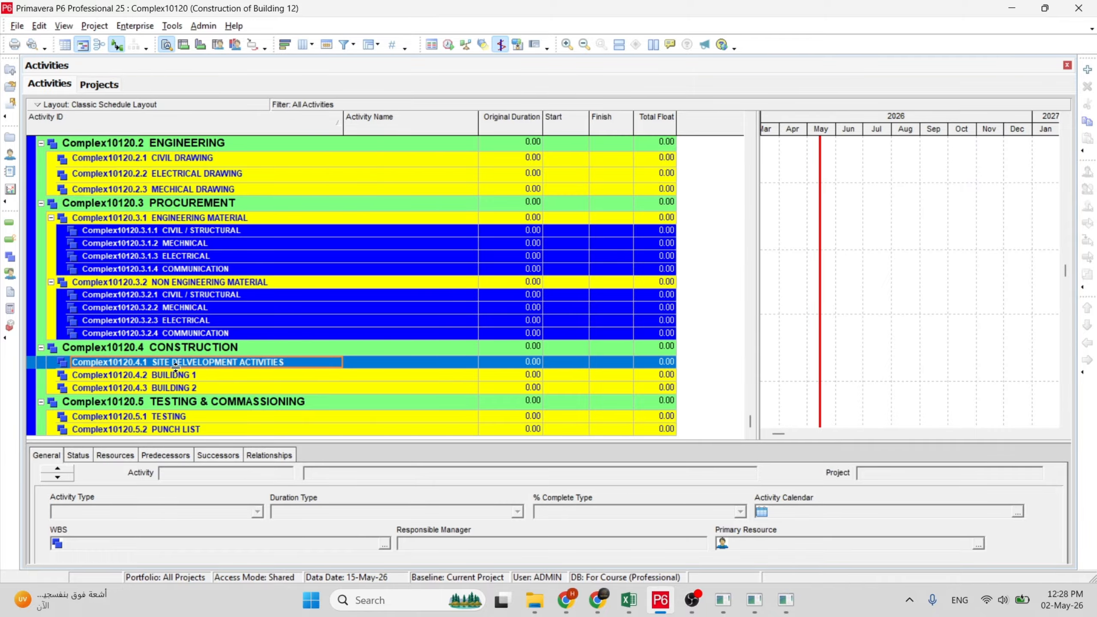
left_click(165, 377)
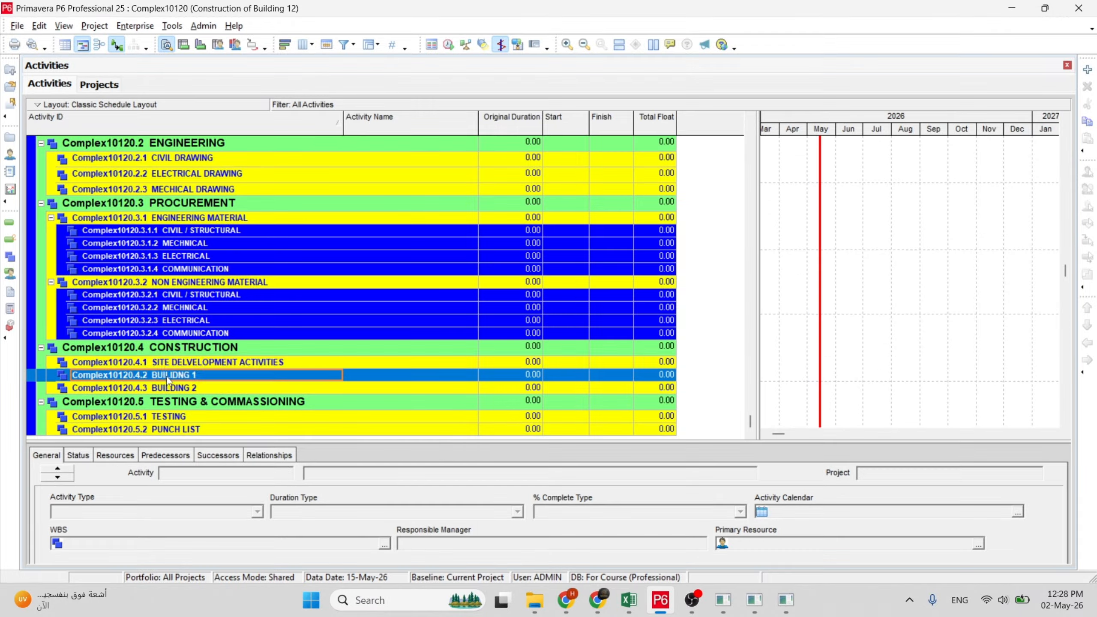
left_click(171, 366)
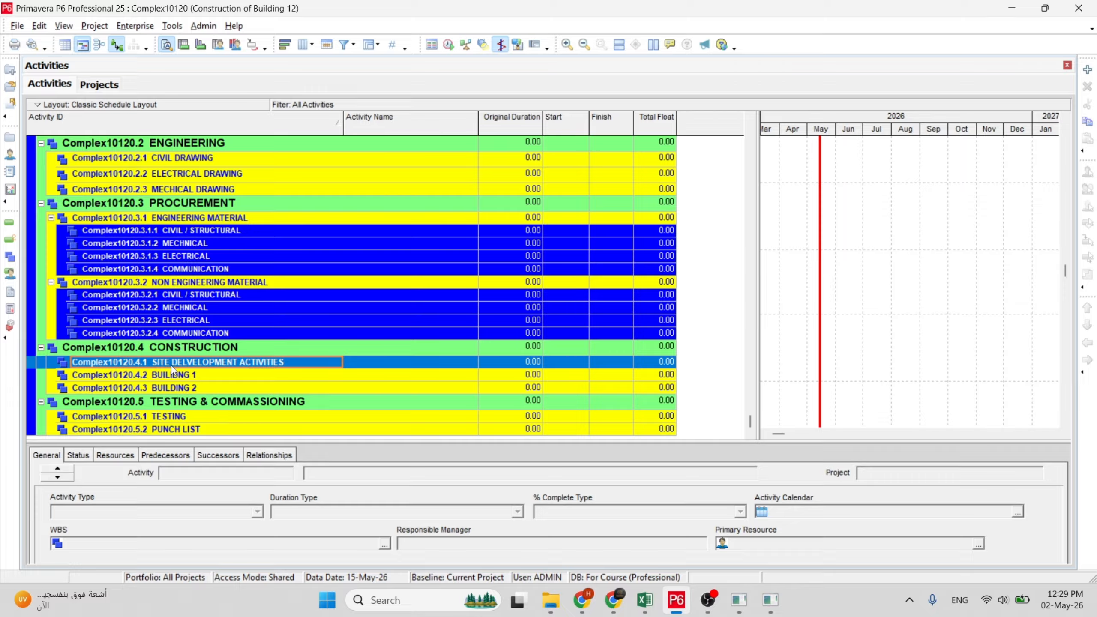
left_click(176, 375)
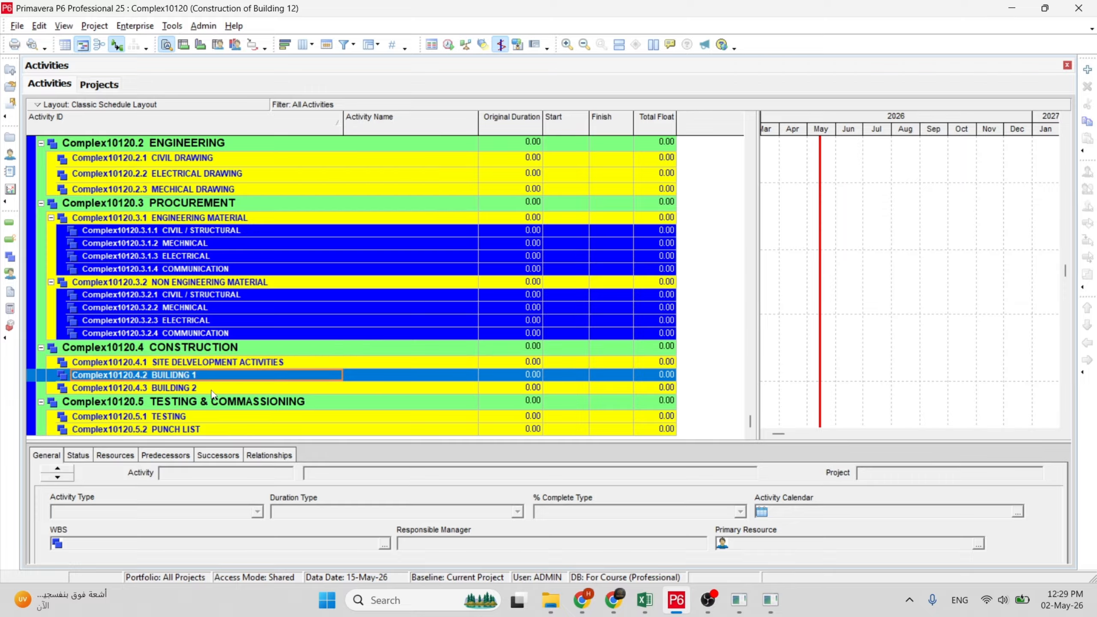
left_click(197, 389)
left_click(200, 376)
left_click(179, 364)
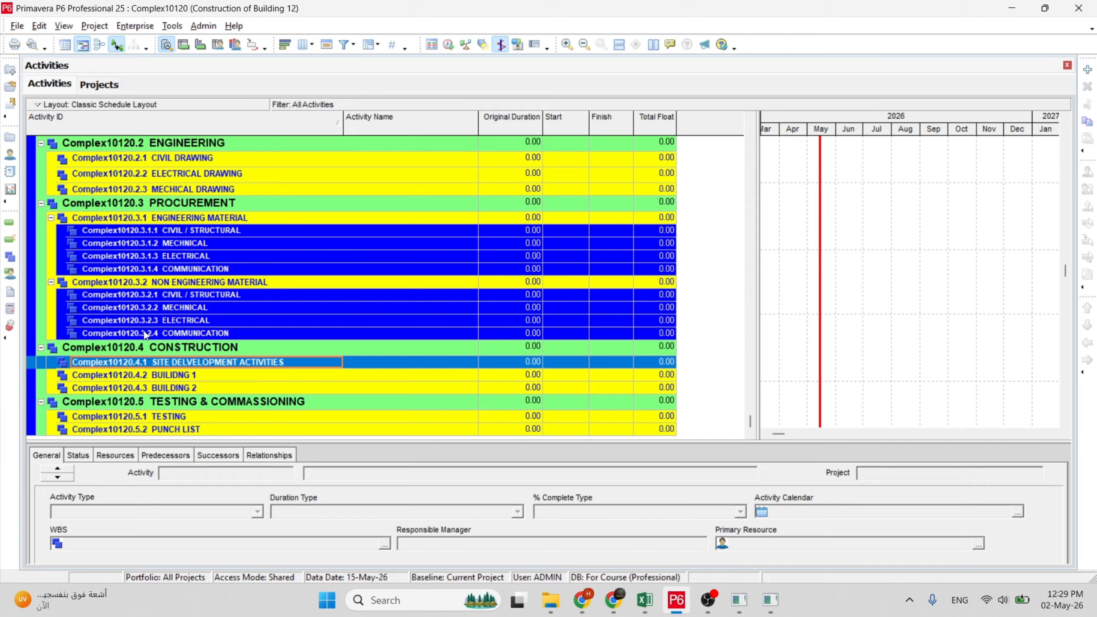
Add a new activity under SITE DELVELOPMENT ACTIVITIES and delete it again.
right_click(159, 363)
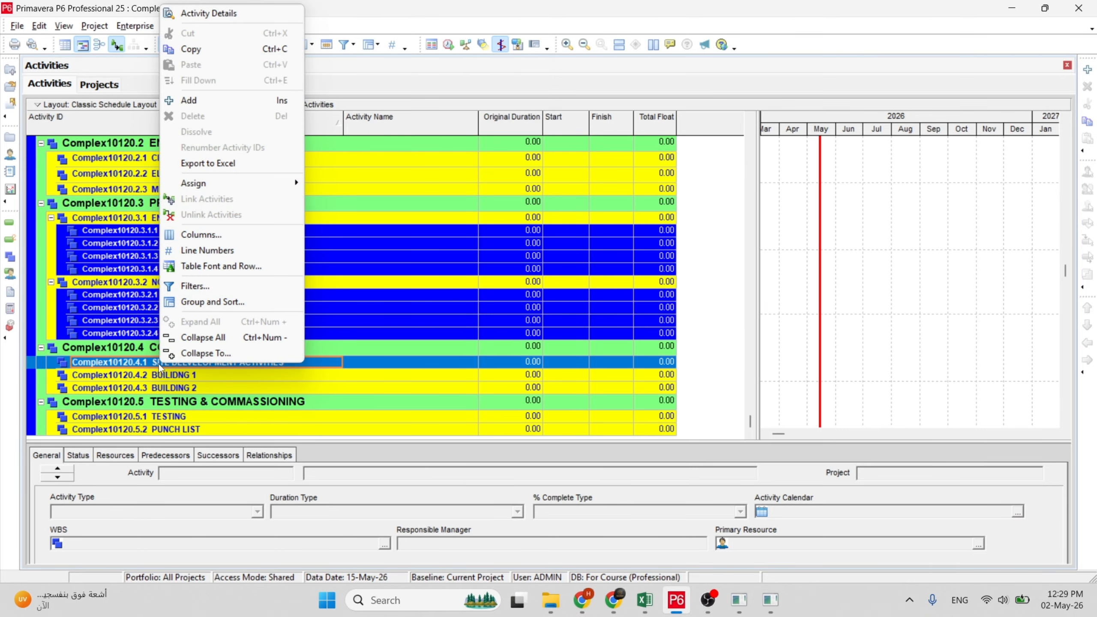
left_click(188, 99)
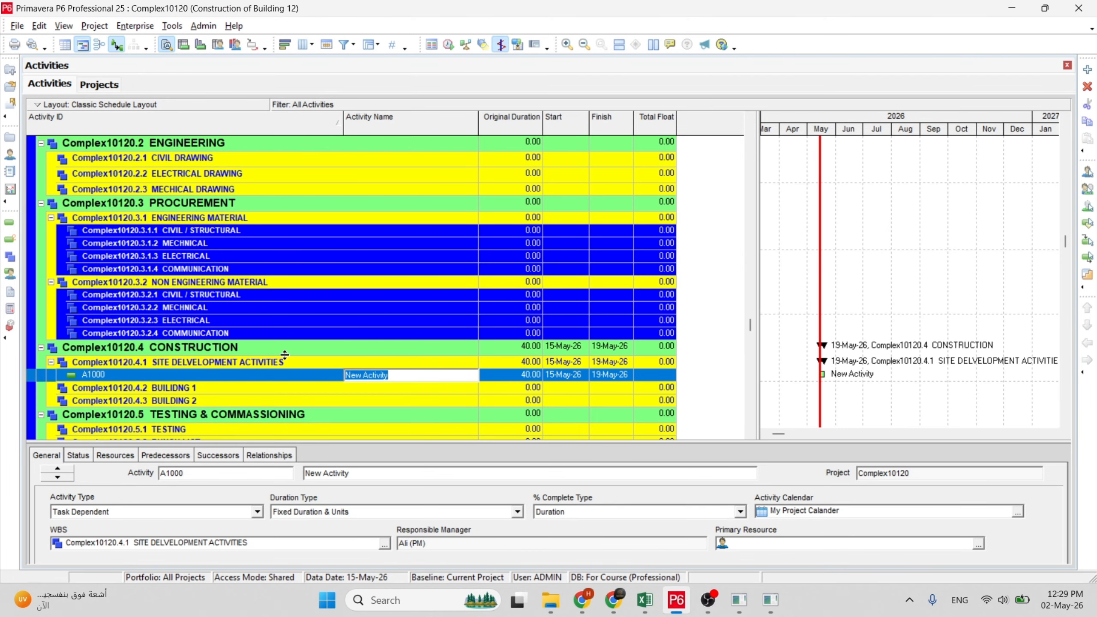
left_click(259, 365)
left_click(391, 376)
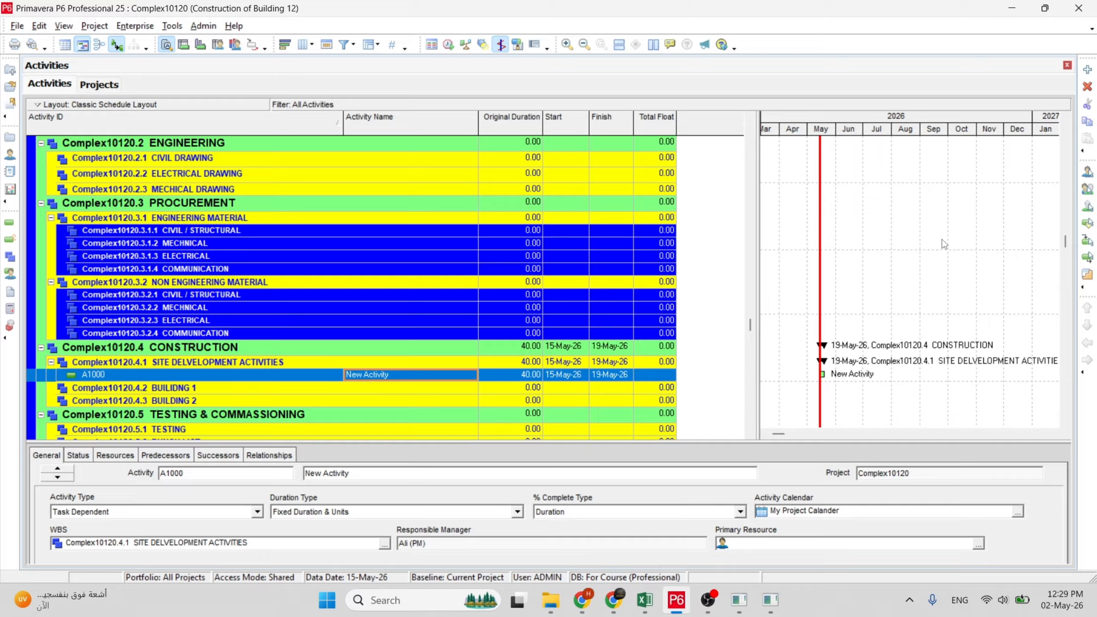
left_click(1088, 86)
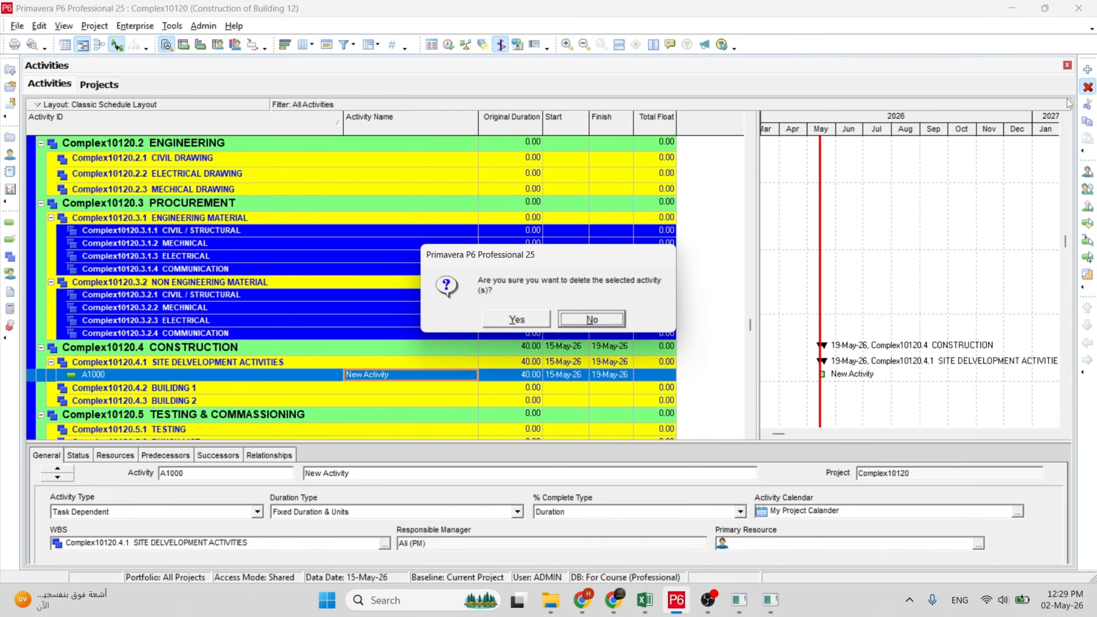
left_click(540, 323)
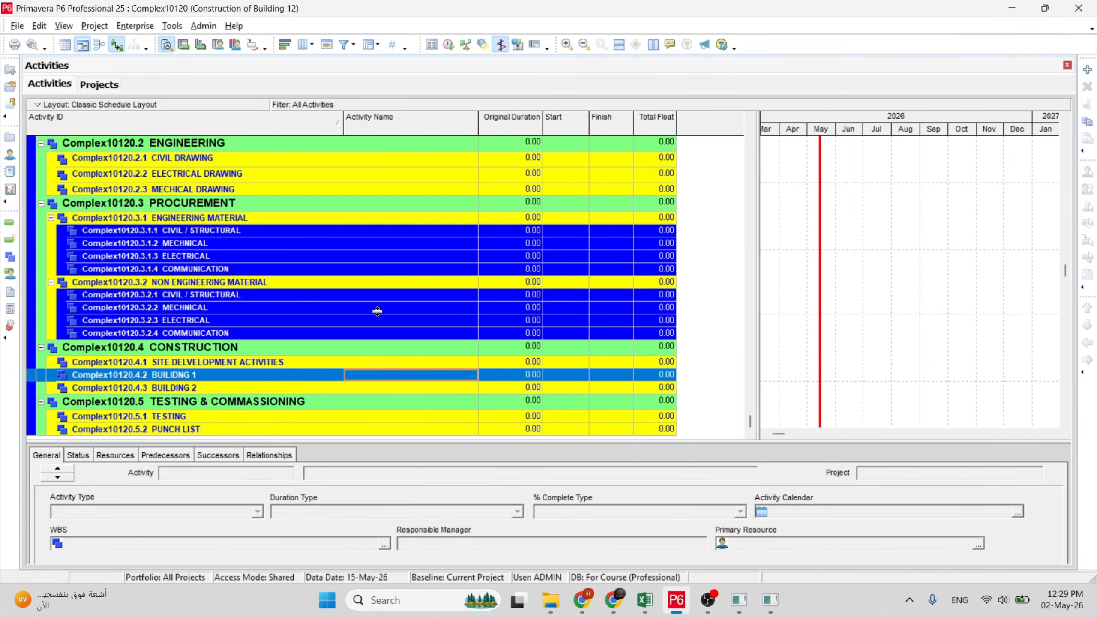
Open the project's WBS view at the SITE DELVELOPMENT ACTIVITIES element.
left_click(177, 364)
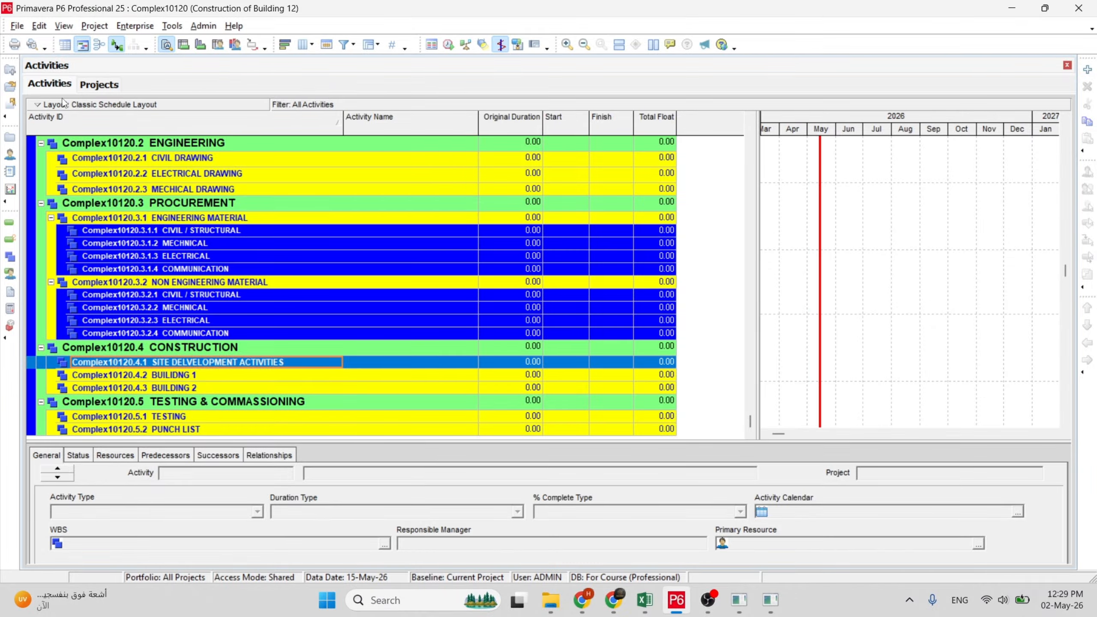
left_click(9, 261)
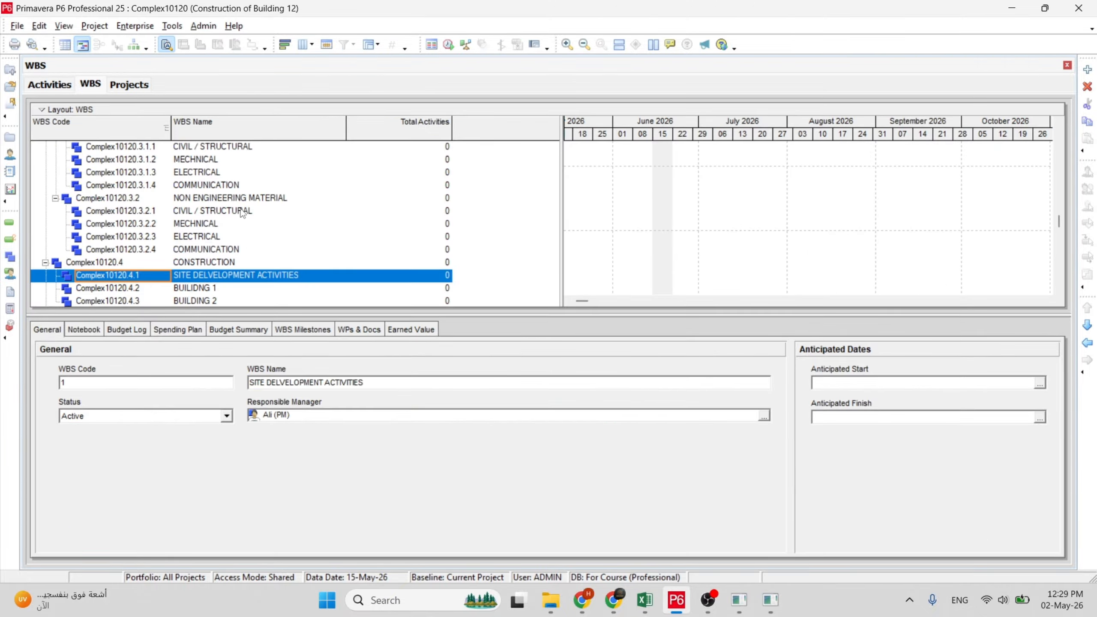
Collapse the ENGINEERING and PROCUREMENT branches of the WBS.
scroll(236, 222, "down", 1)
scroll(212, 214, "up", 4)
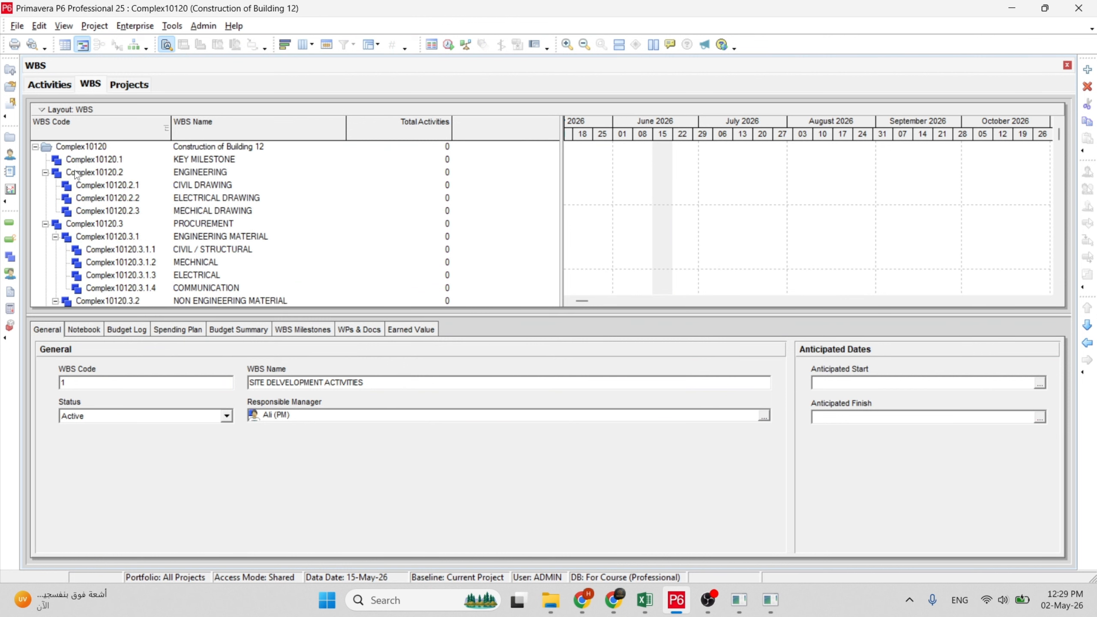
left_click(36, 146)
left_click(36, 147)
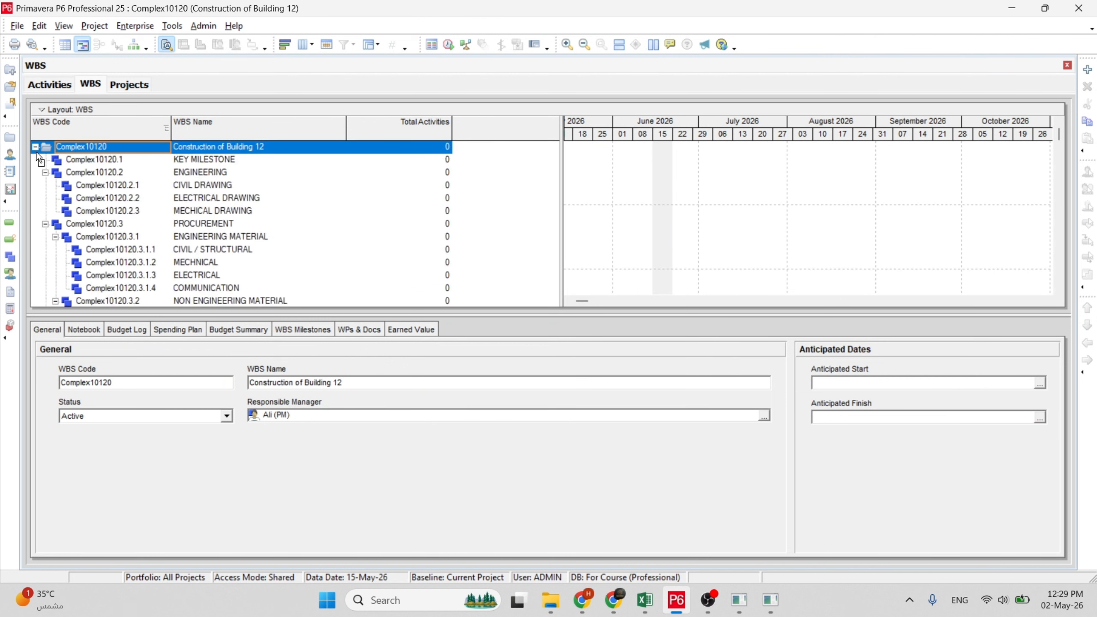
left_click(45, 174)
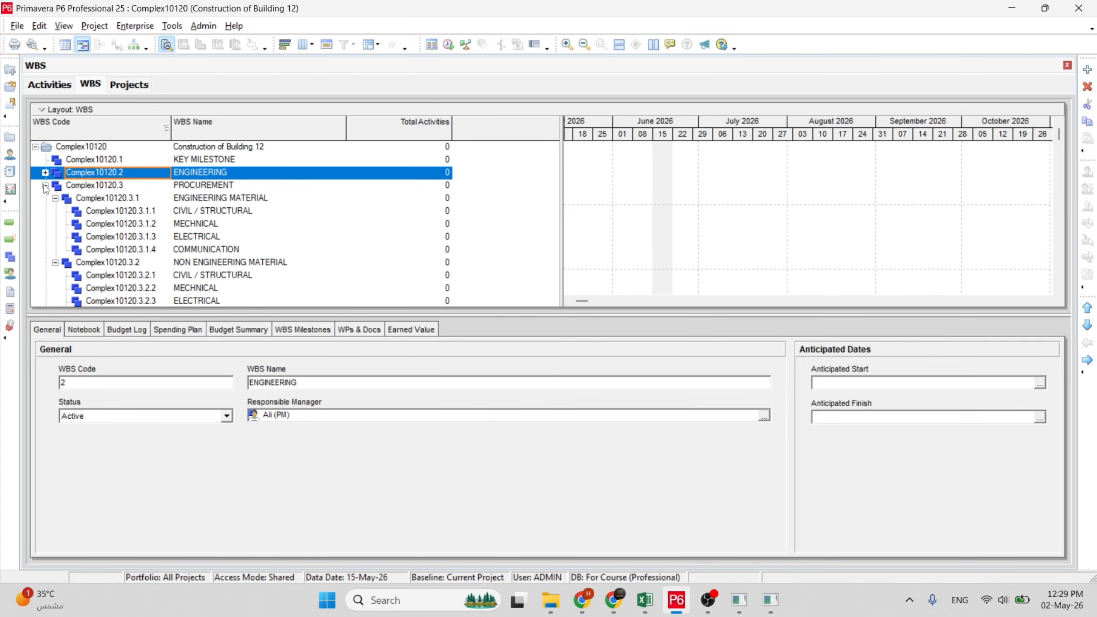
left_click(45, 185)
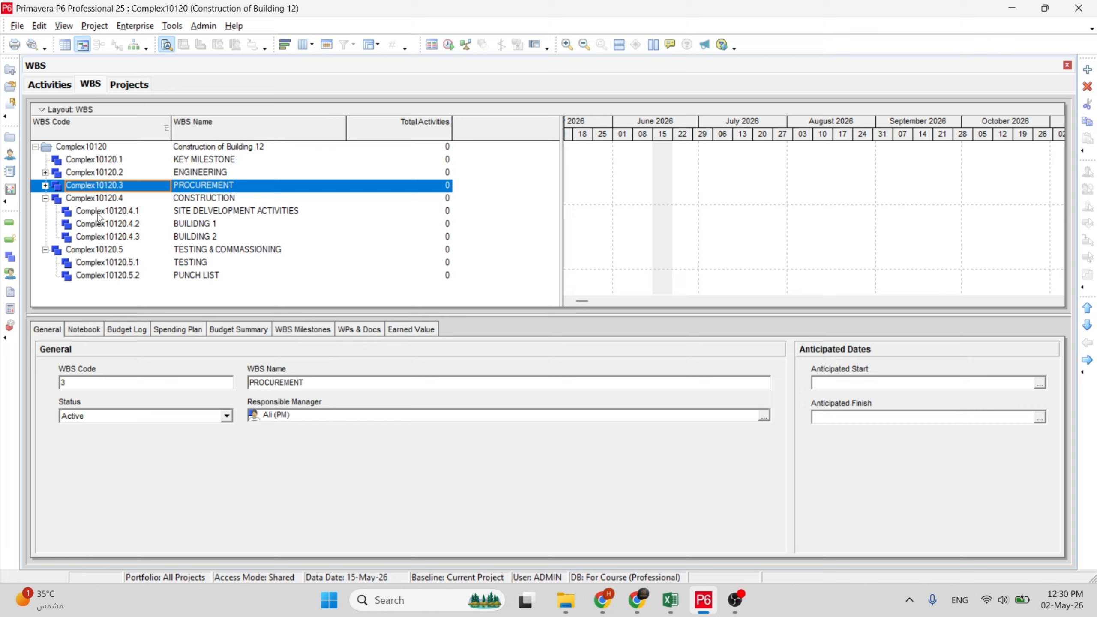
left_click(219, 210)
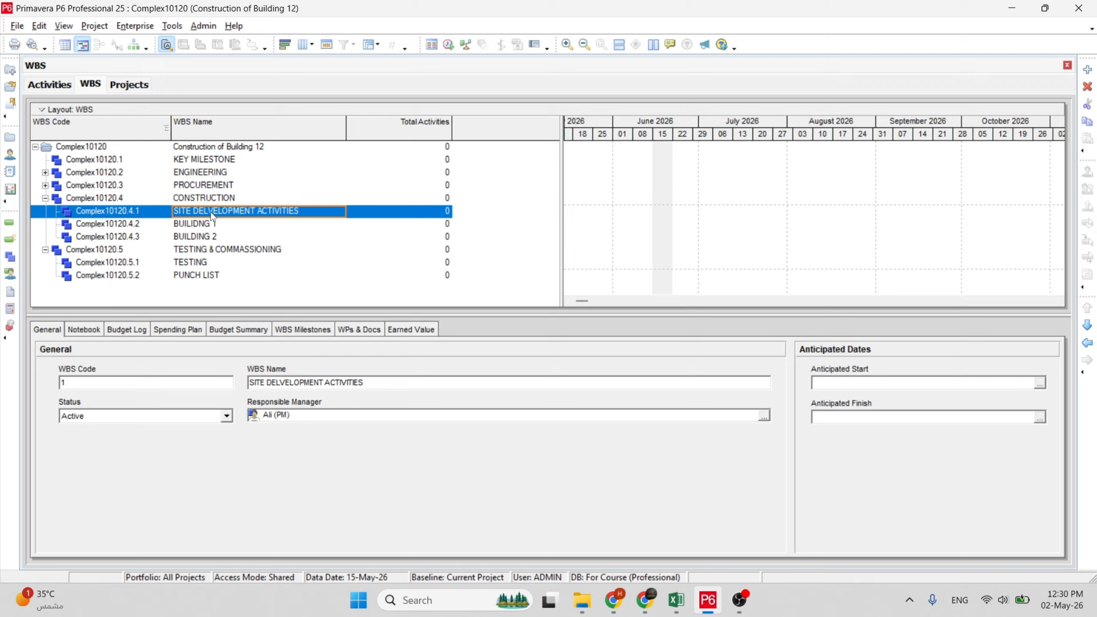
left_click(189, 224)
left_click(190, 237)
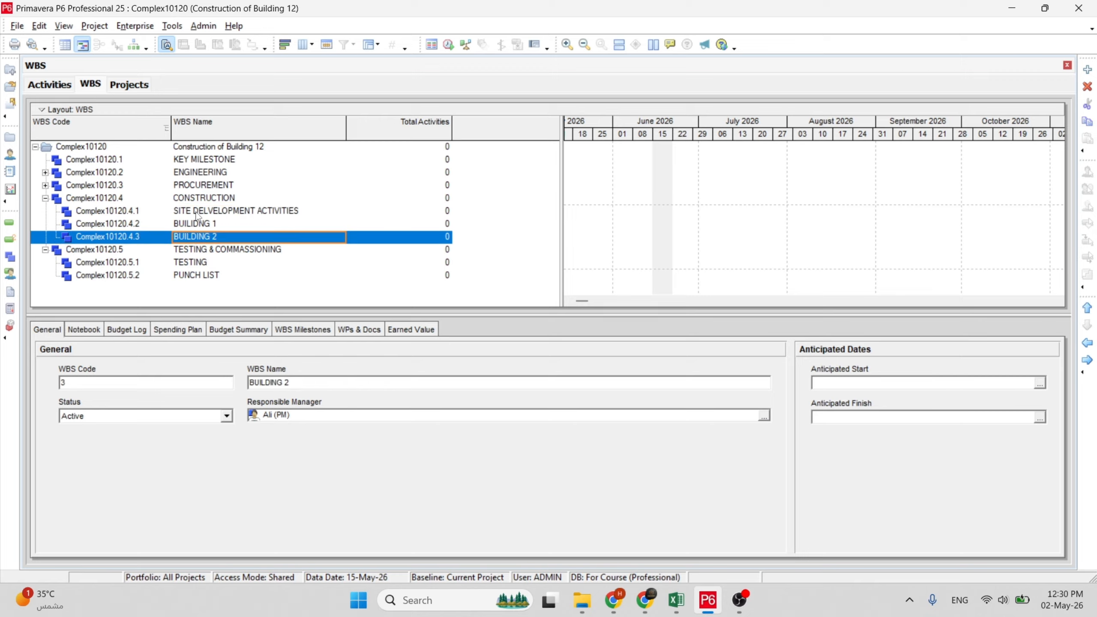
Add a WBS element named "Site Work" under SITE DELVELOPMENT ACTIVITIES.
left_click(200, 212)
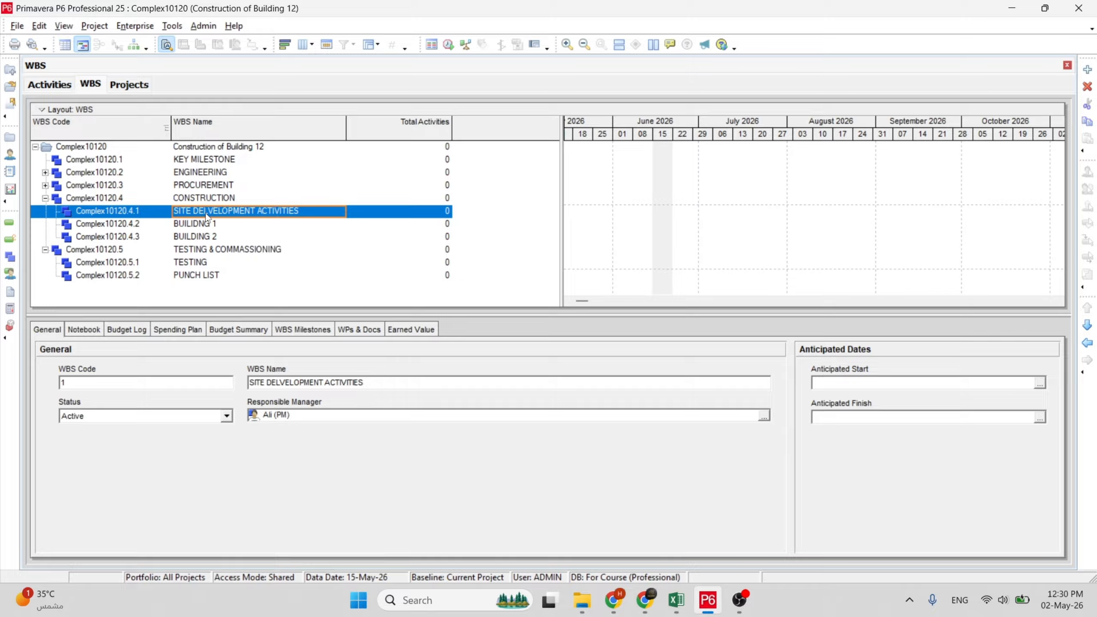
right_click(206, 216)
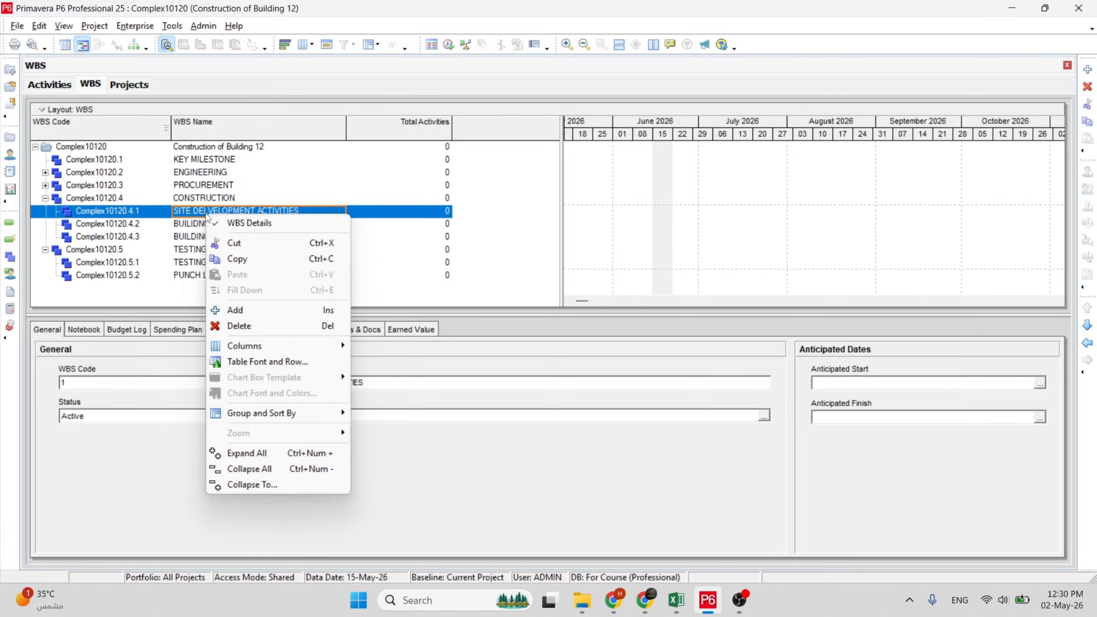
left_click(226, 310)
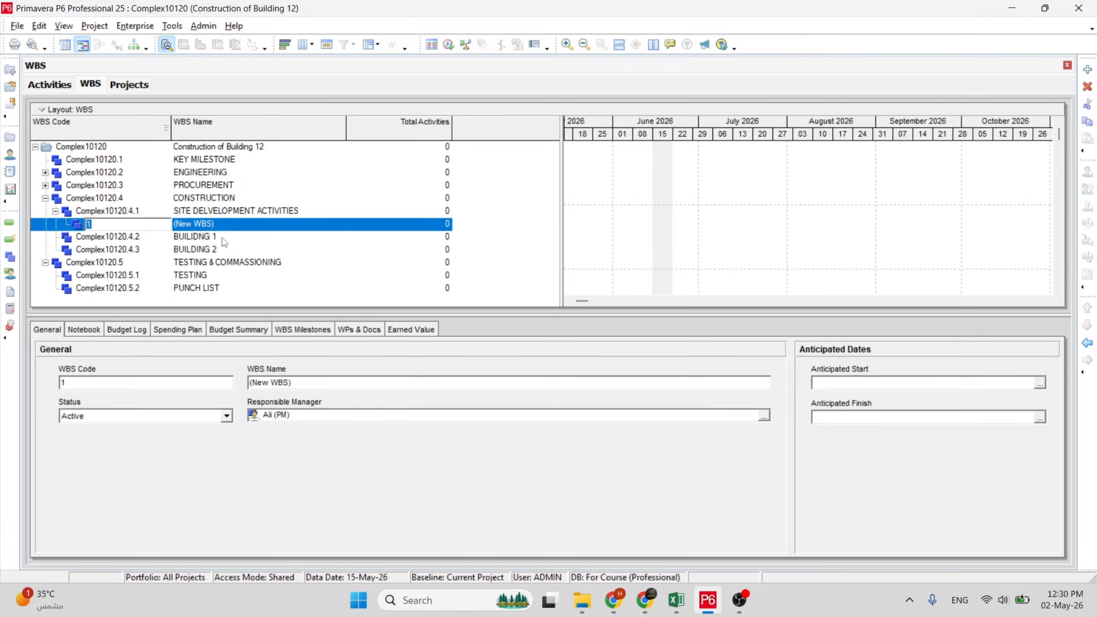
left_click(226, 223)
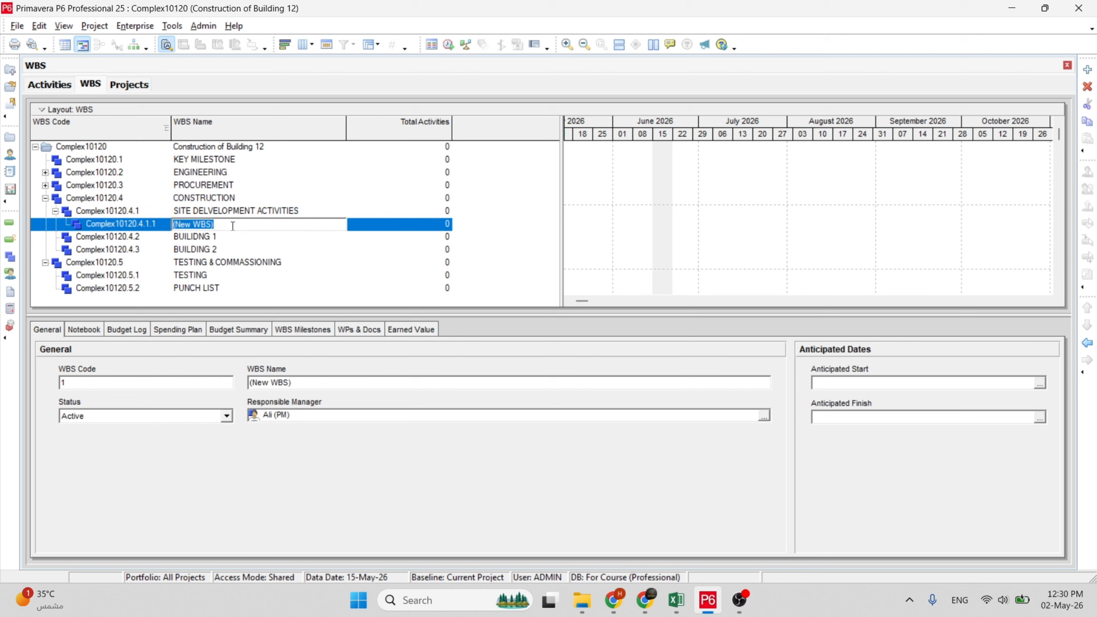
type("Site ")
type("Wi")
type("ork")
left_click(191, 236)
left_click(201, 225)
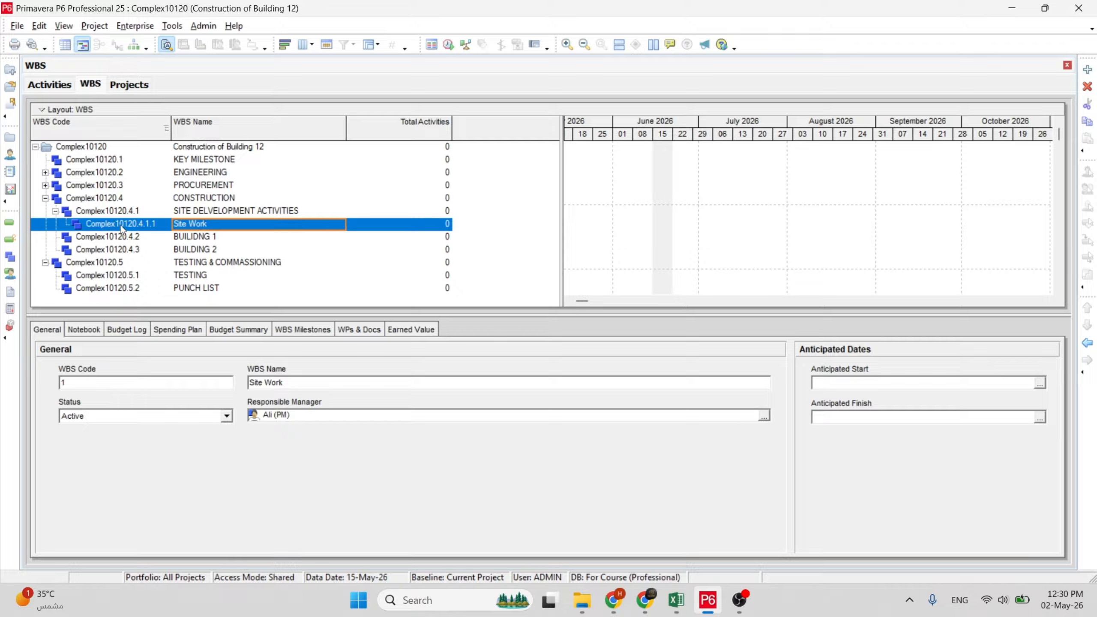
Add a WBS element named "Site Preparation and Earthwork" under Site Work.
right_click(190, 226)
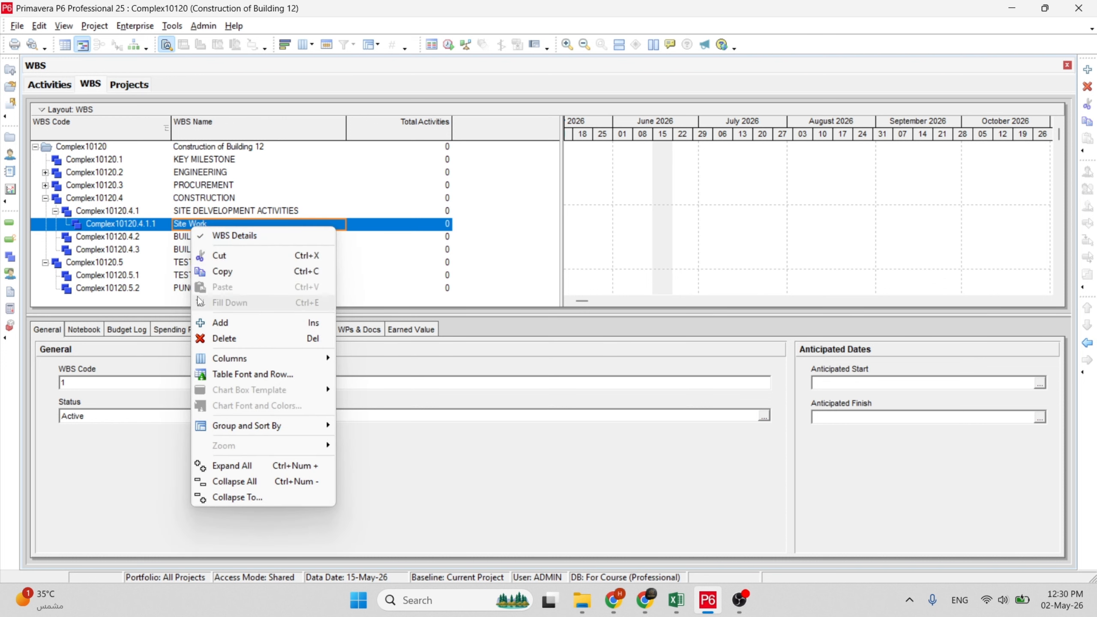
left_click(151, 253)
left_click(185, 228)
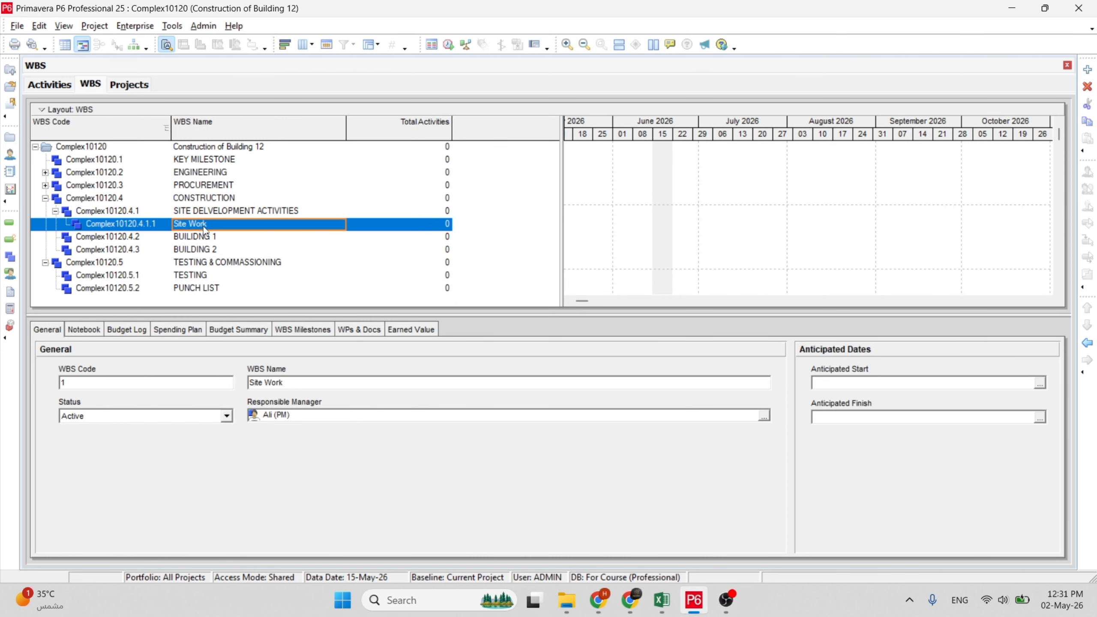
right_click(204, 227)
left_click(233, 322)
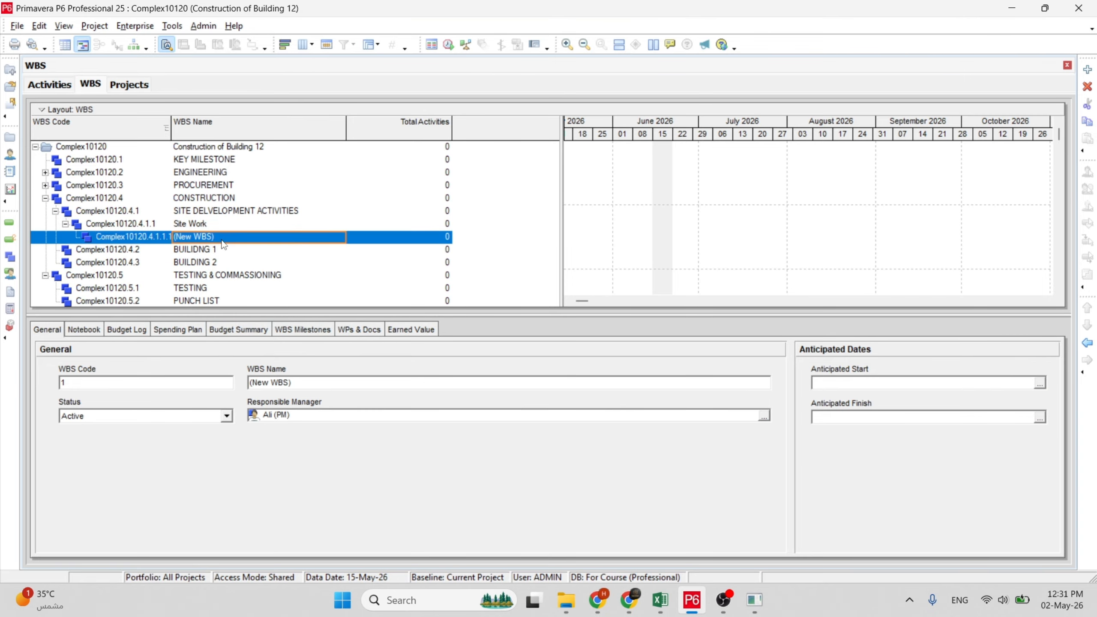
left_click(228, 238)
key("BackSpace")
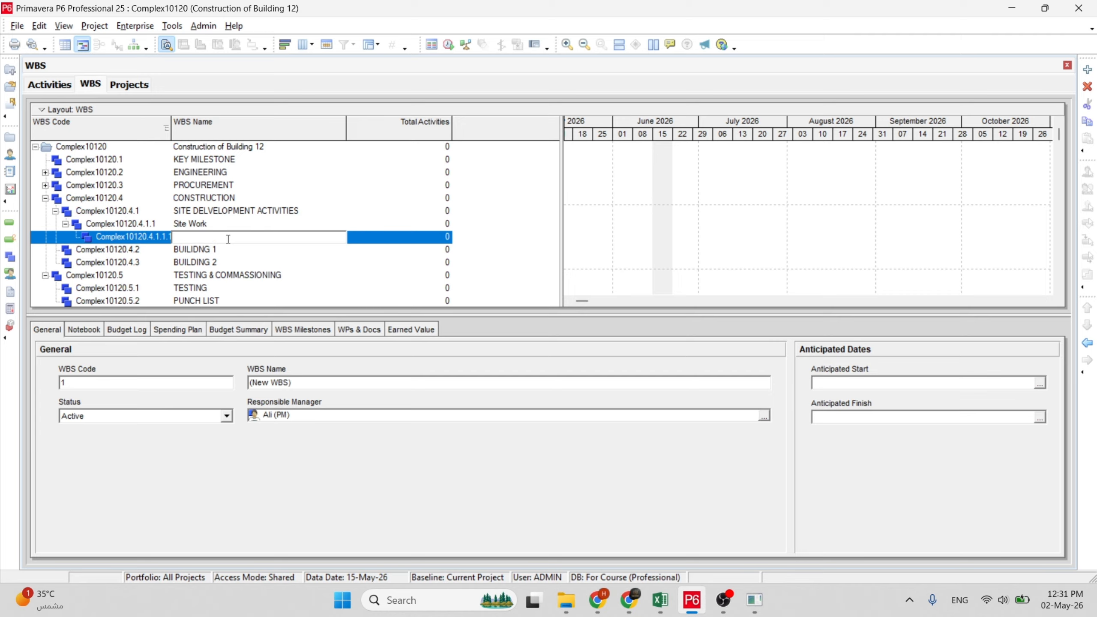
type("Site Preparation and Earthwork")
key("Return")
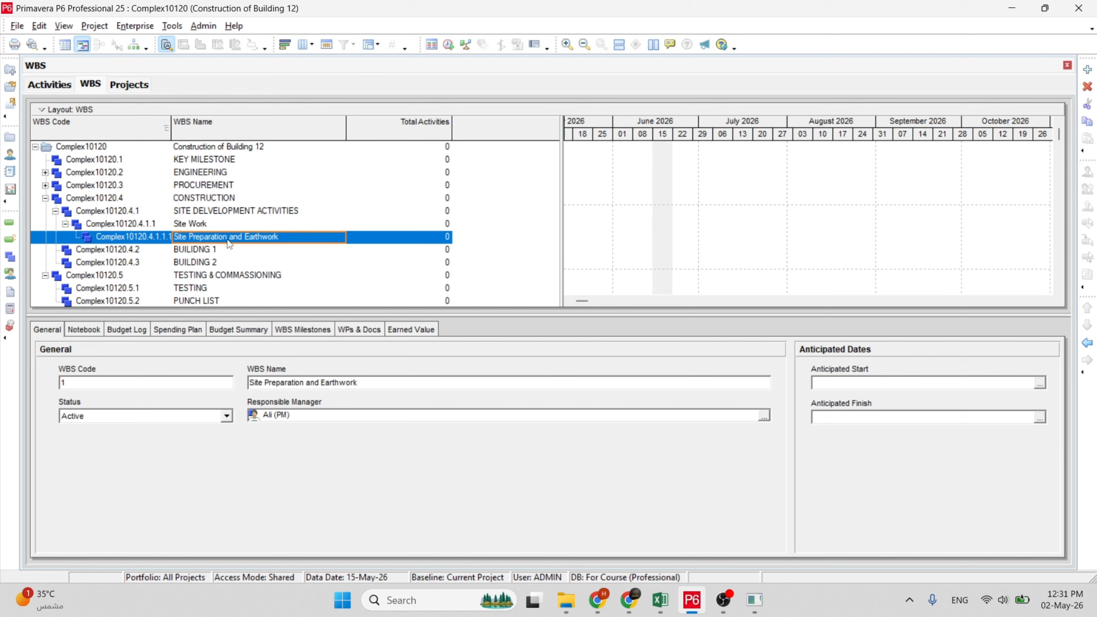
Add another WBS element with code 2 under Site Work and outdent it to the same level as Site Work.
left_click(196, 225)
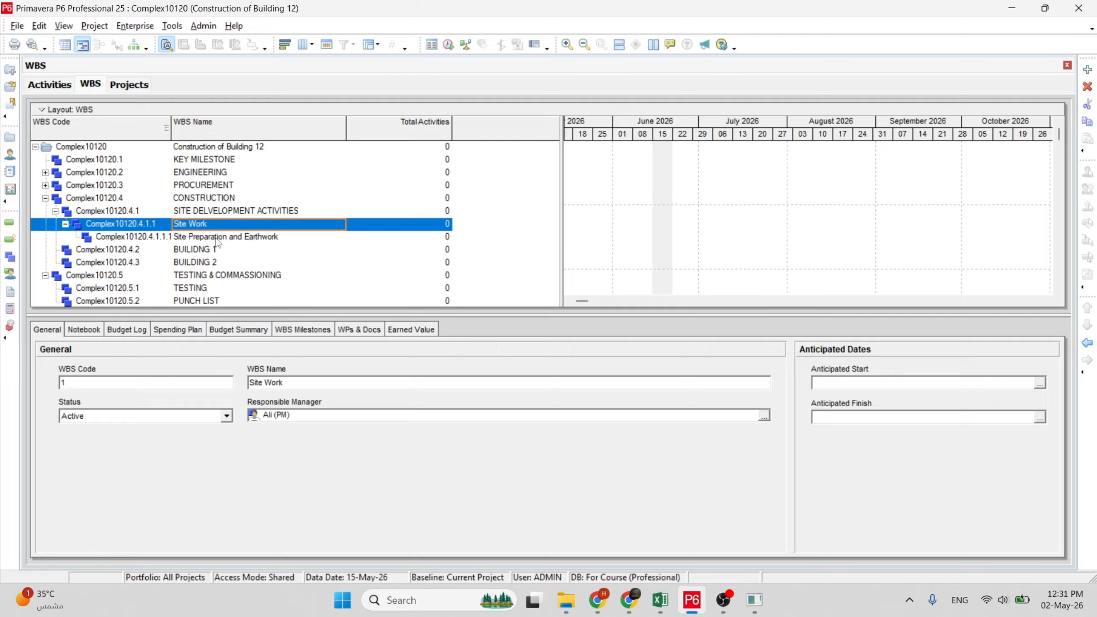
left_click(190, 242)
left_click(187, 226)
right_click(188, 226)
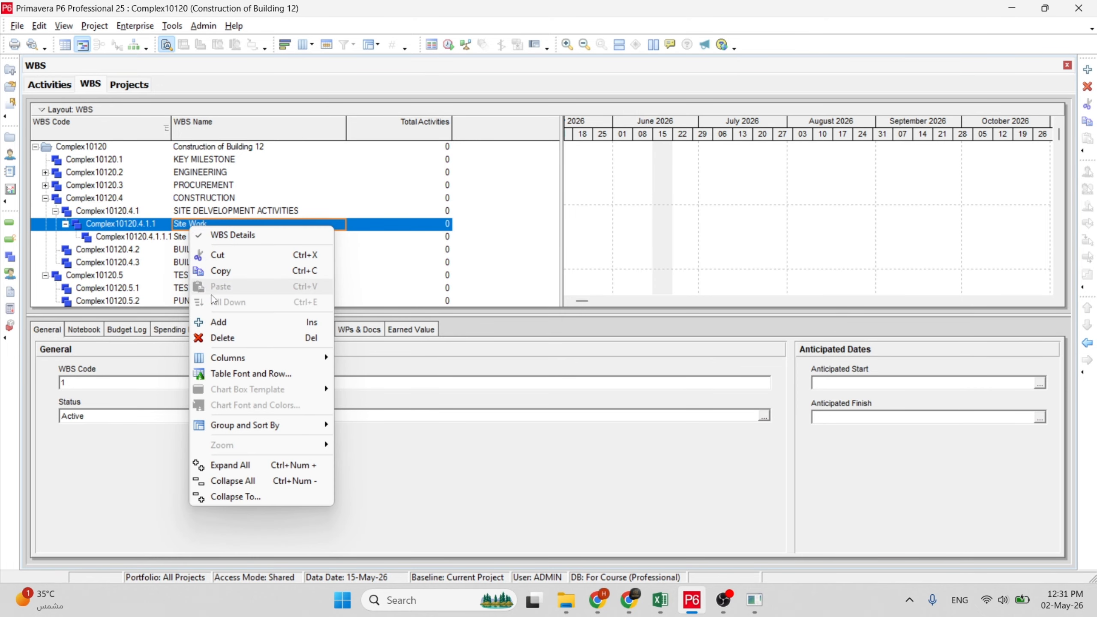
left_click(218, 322)
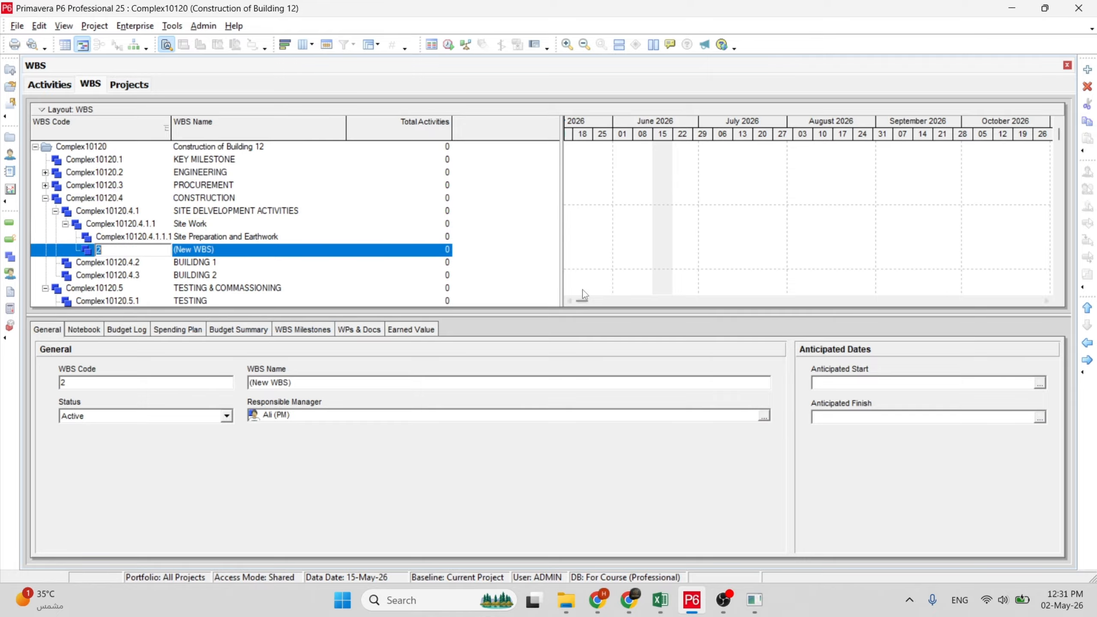
key("Return")
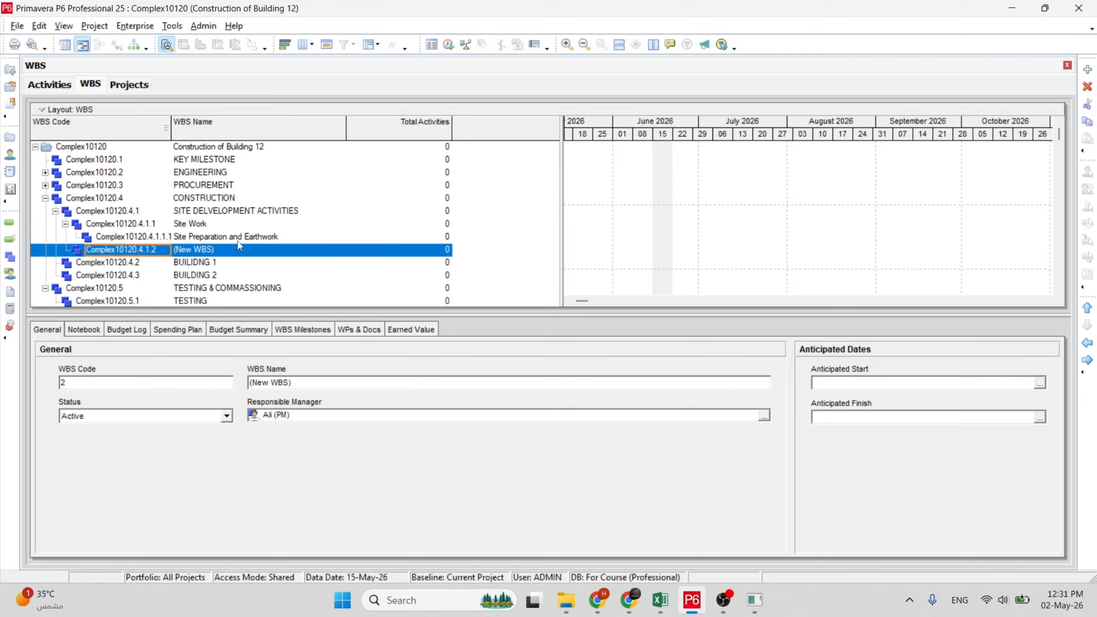
Name the new WBS element below Site Preparation and Earthwork "SewER Line".
left_click(240, 251)
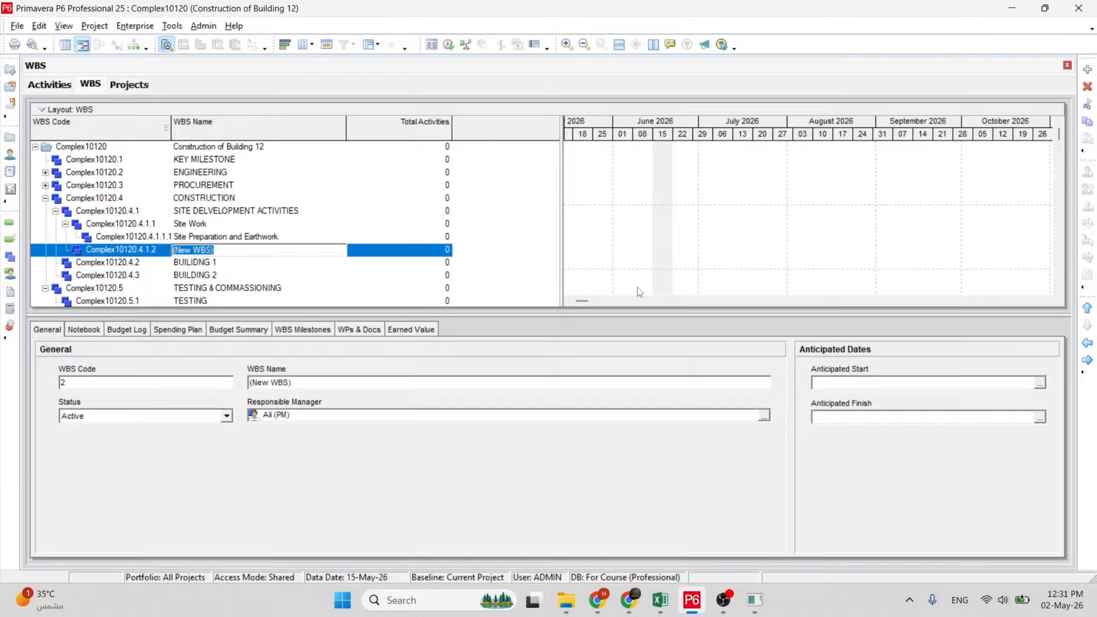
key("BackSpace")
type("Sewar")
key("BackSpace")
key("BackSpace")
key("BackSpace")
type("ER ")
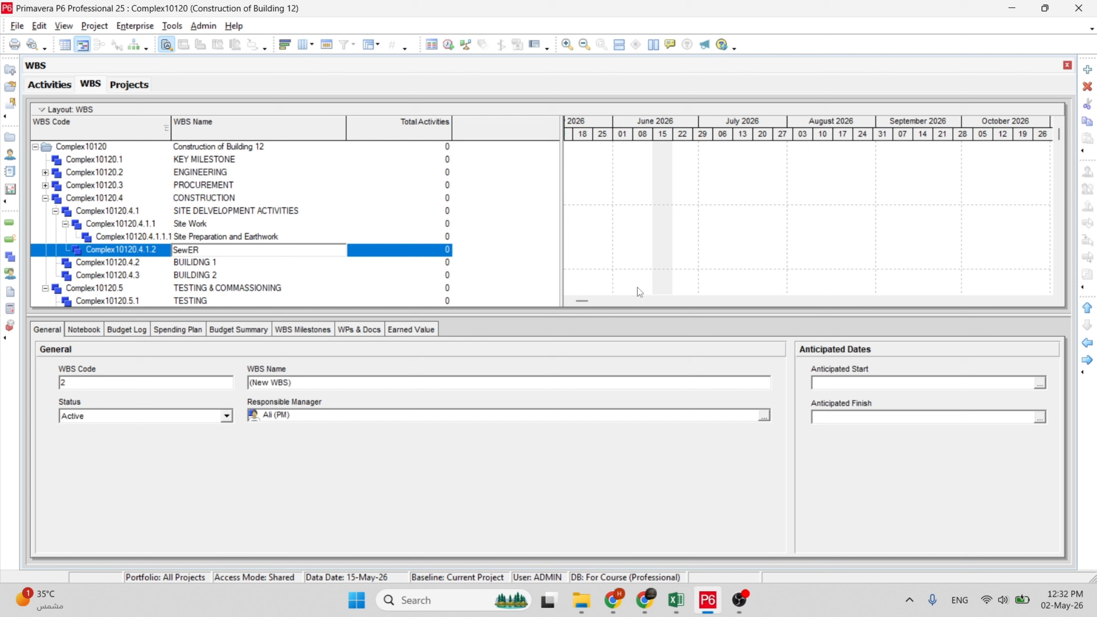
type("Line")
key("Return")
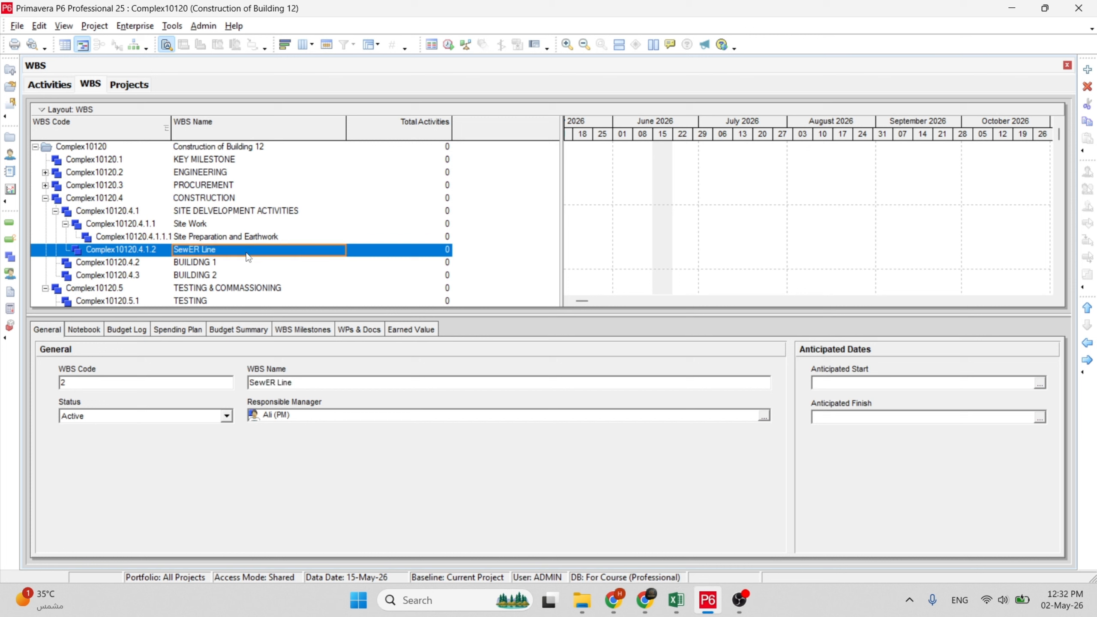
Correct the capitalisation of the sewer element's name to "Sewer Line".
key("F2")
left_click(198, 252)
key("BackSpace")
key("BackSpace")
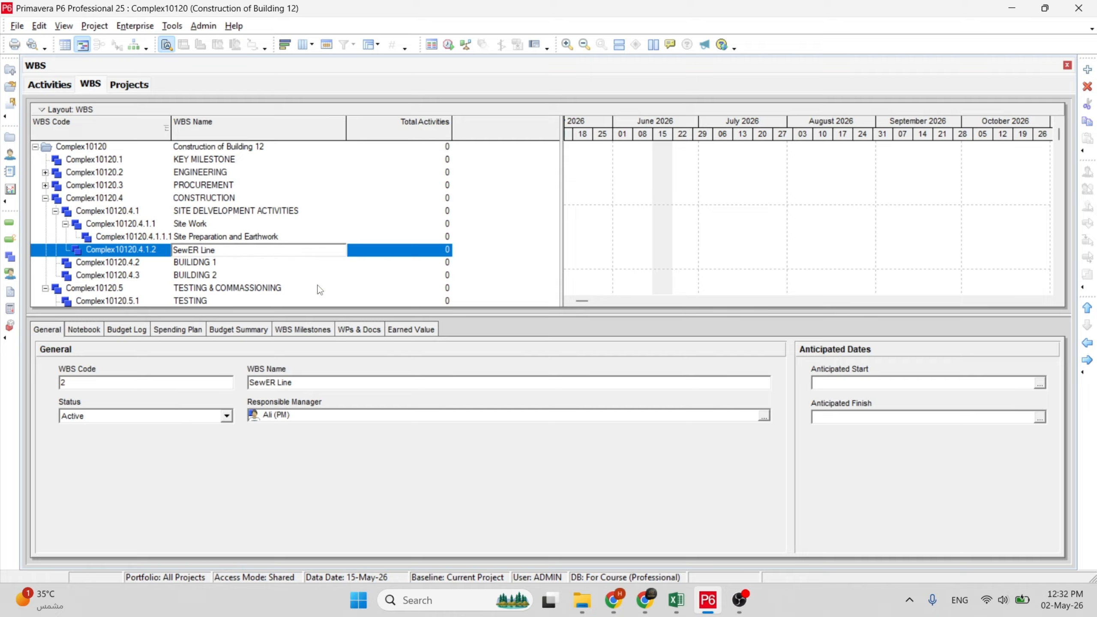
type("er")
key("Return")
left_click(281, 237)
left_click(217, 249)
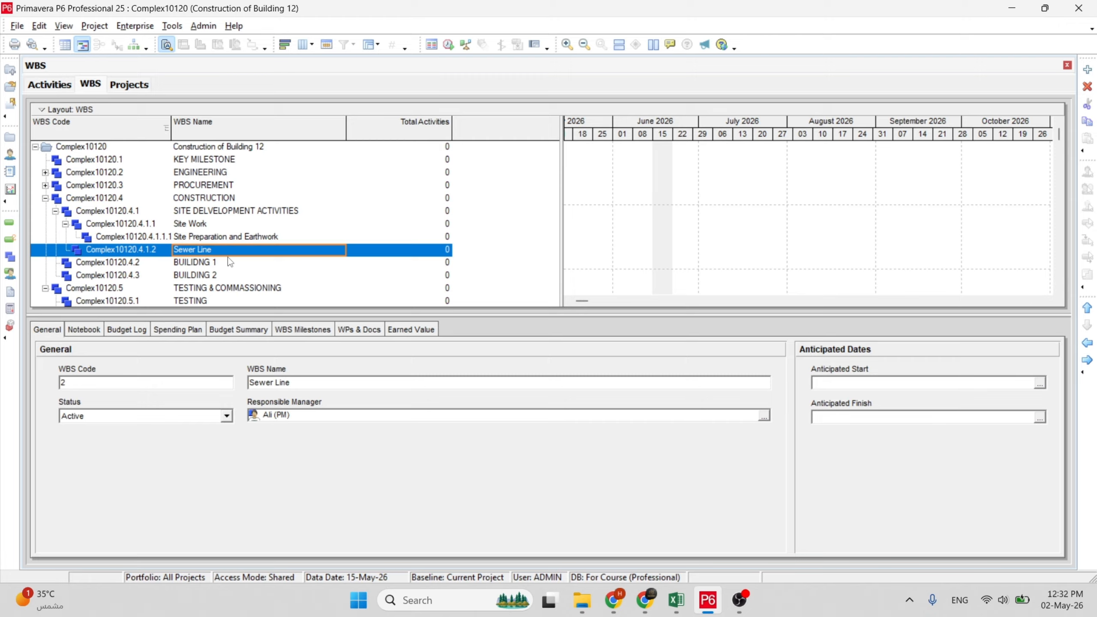
Add a WBS element with code 3 under Site Work and outdent it to the same level as Sewer Line.
left_click(199, 227)
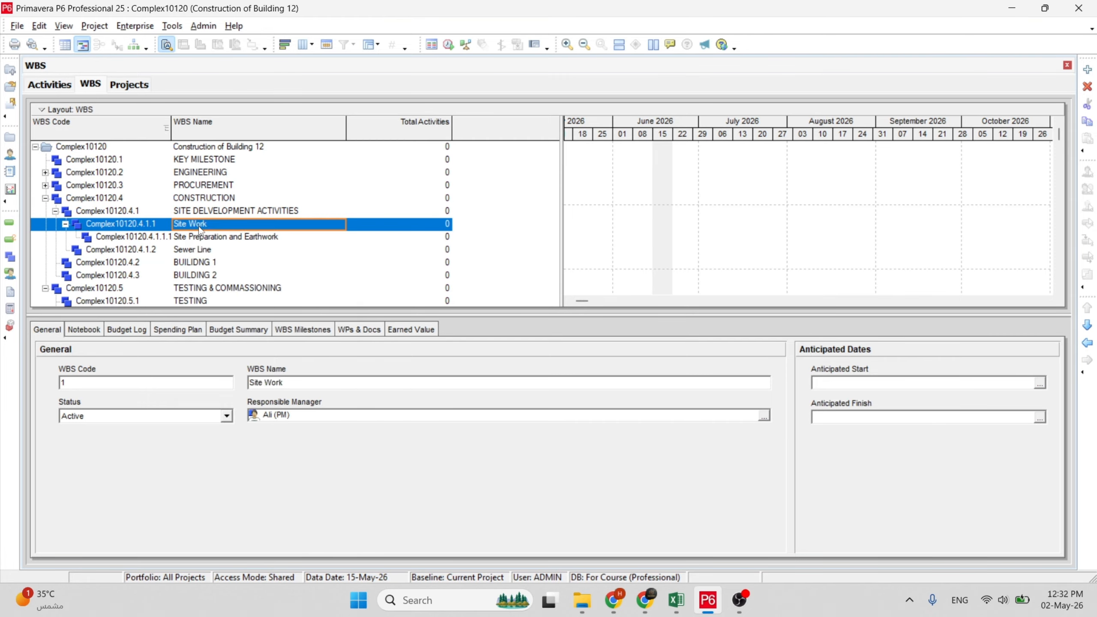
right_click(199, 226)
left_click(227, 323)
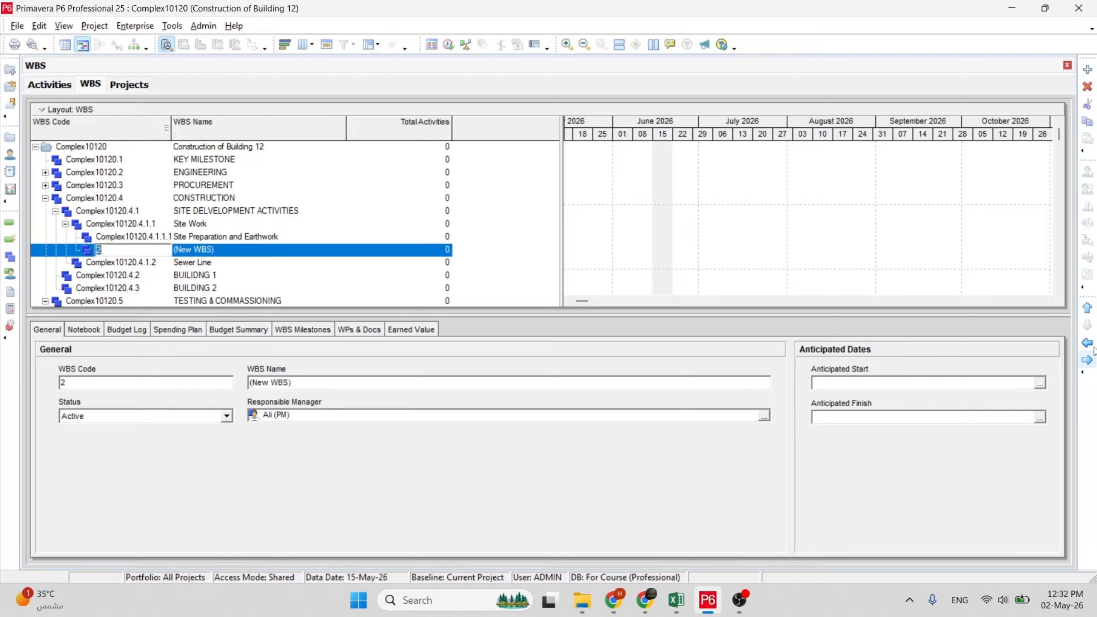
type("3")
key("Return")
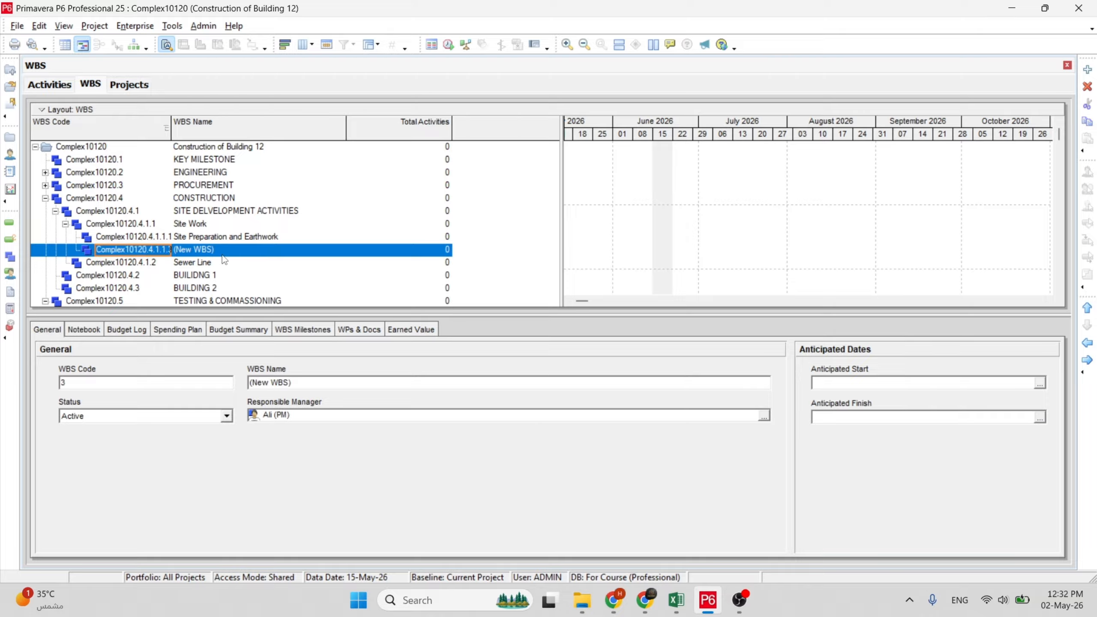
left_click(221, 259)
left_click(213, 251)
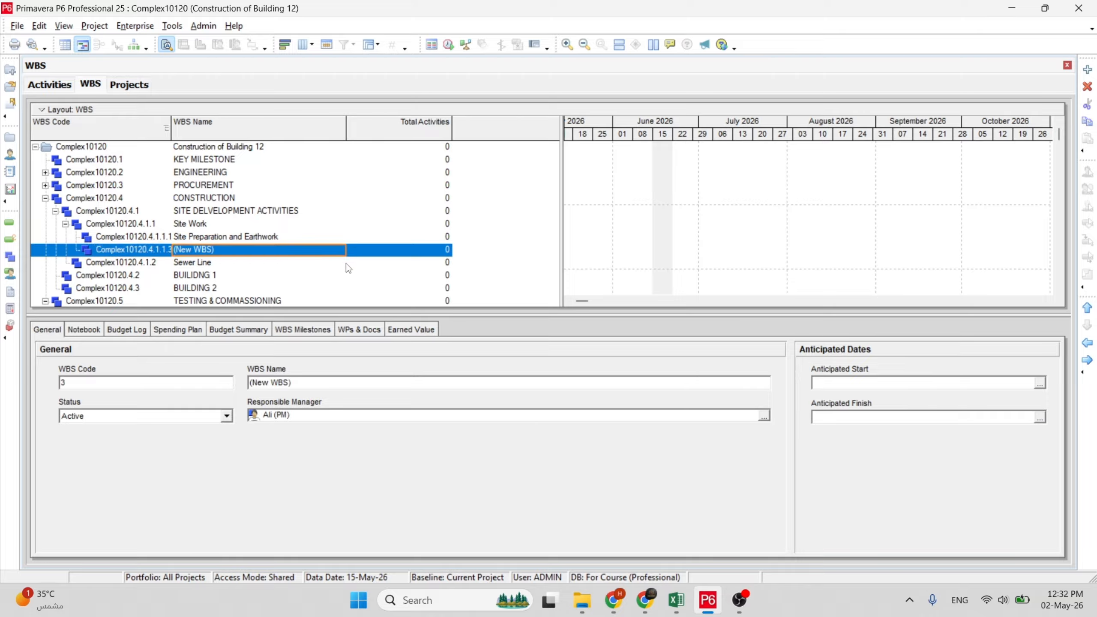
left_click(1087, 343)
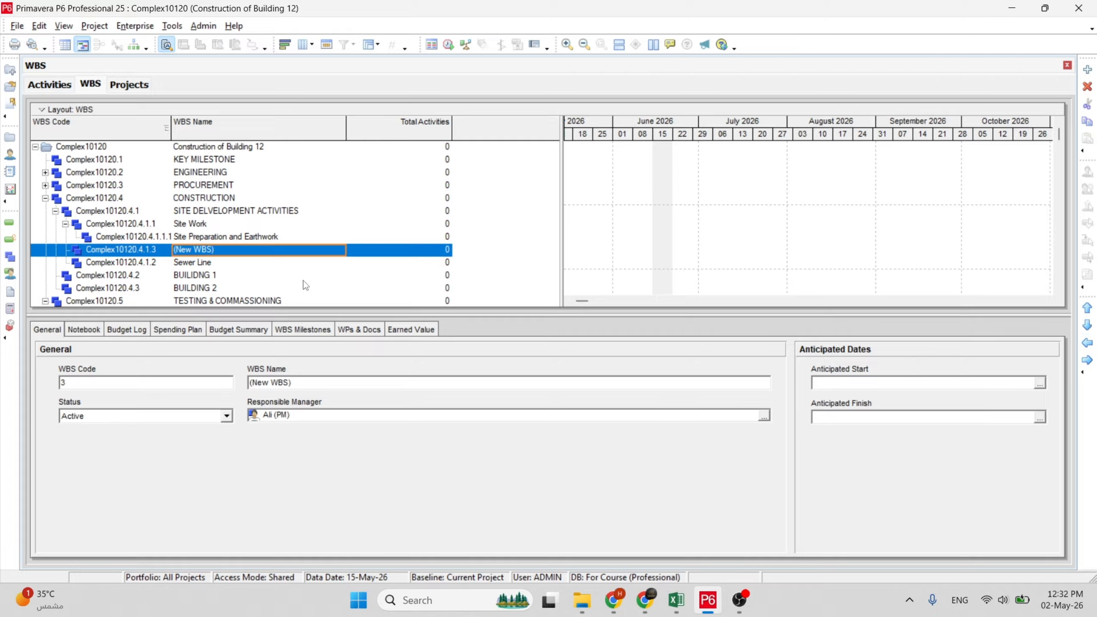
Name the new code 3 WBS element "Storm Line".
left_click(311, 252)
type("S")
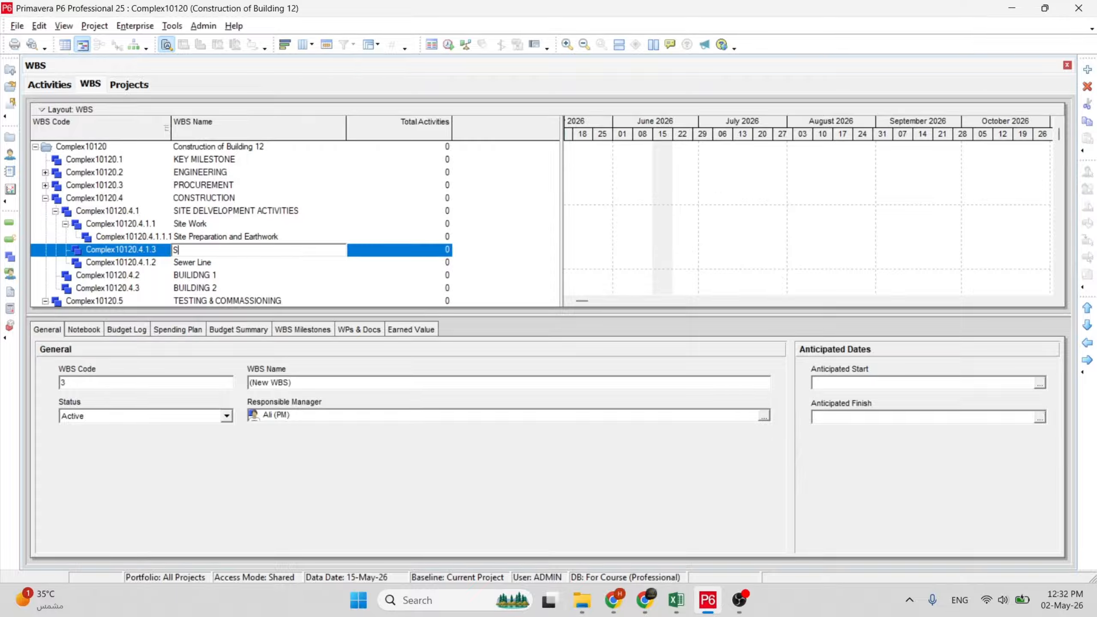
type("torm Line")
key("Return")
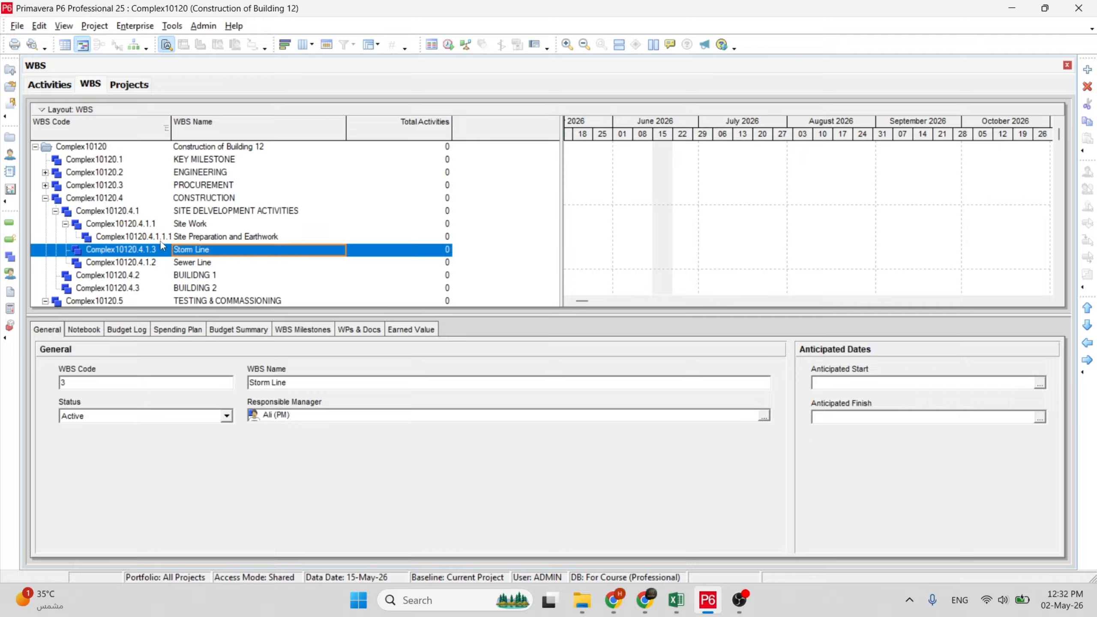
Compare the codes and order of the Storm Line and Sewer Line elements.
left_click(195, 266)
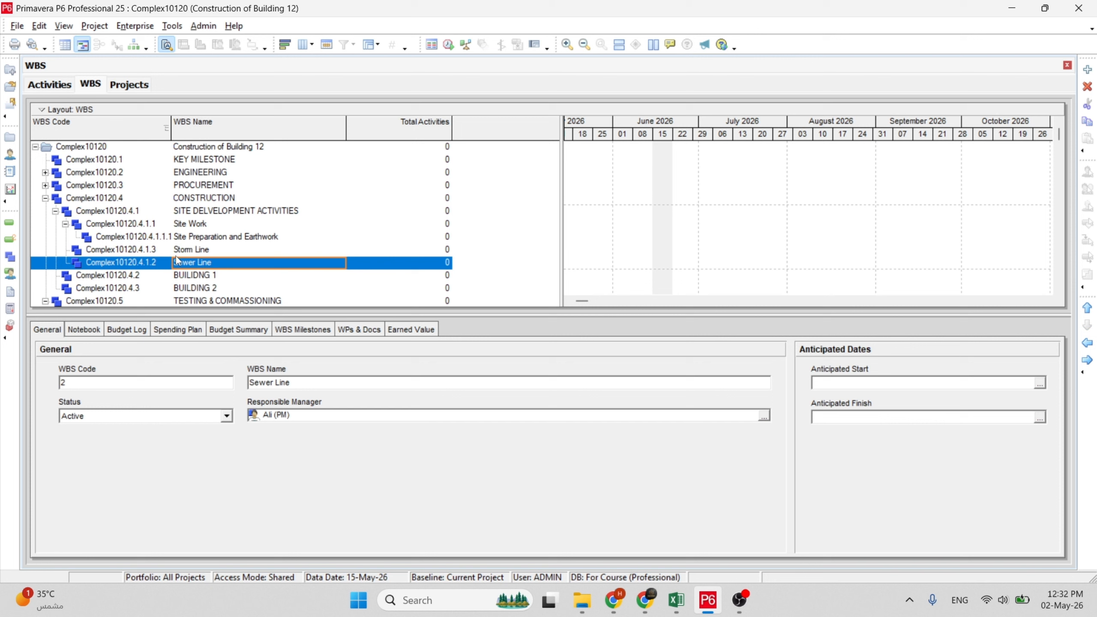
left_click(195, 248)
left_click(191, 258)
left_click(193, 249)
left_click(197, 262)
left_click(149, 250)
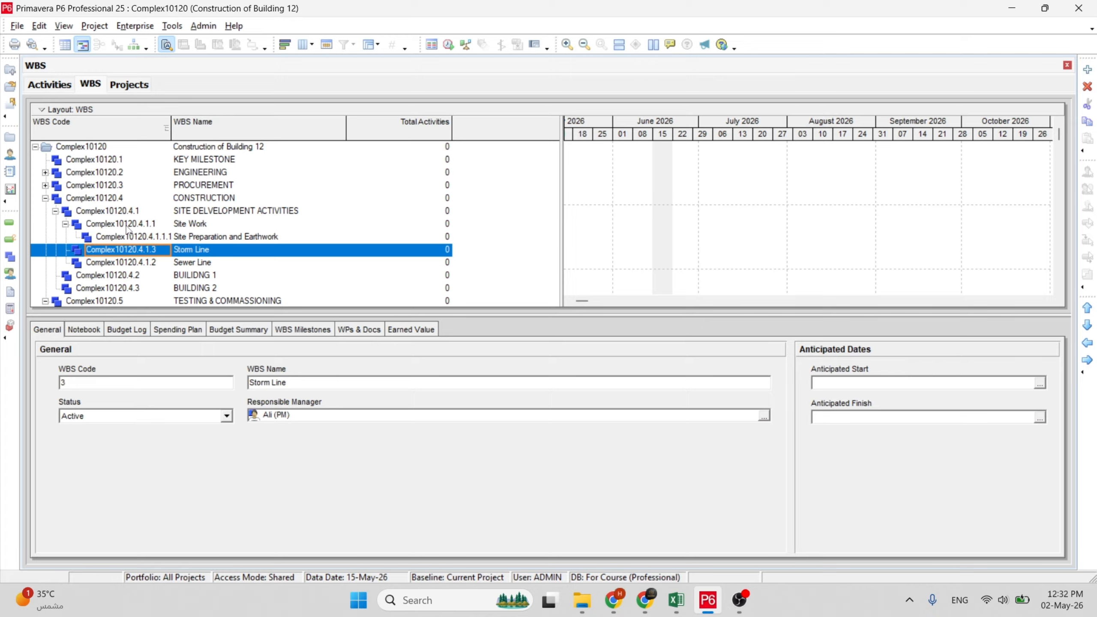
left_click(204, 260)
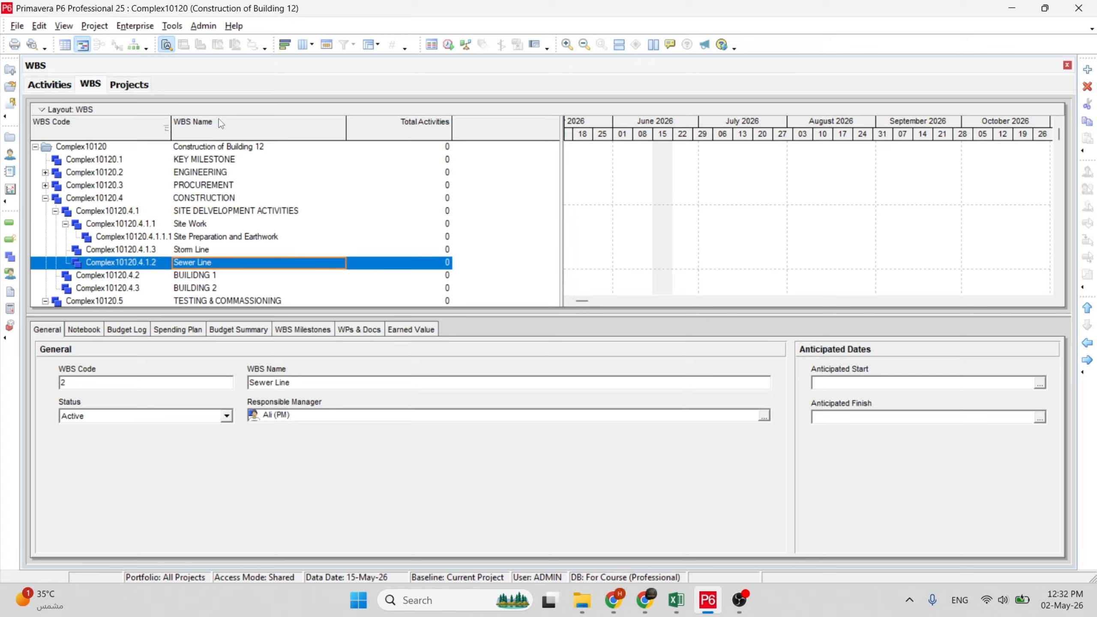
Try sorting the WBS elements by name in ascending and descending order, and return to the hierarchical order.
left_click(198, 252)
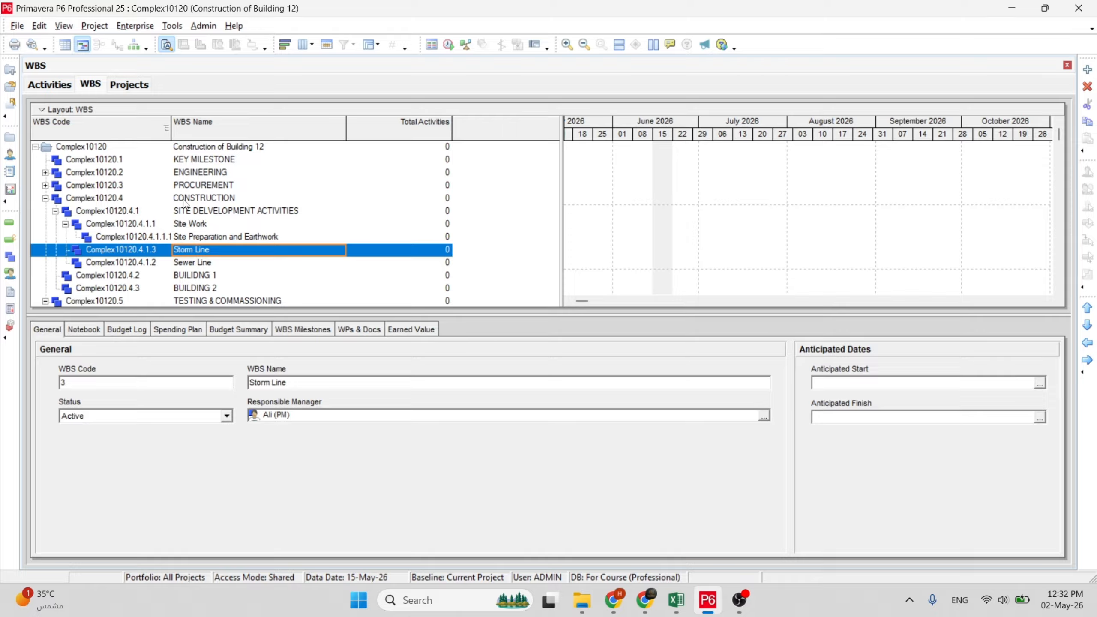
left_click(214, 136)
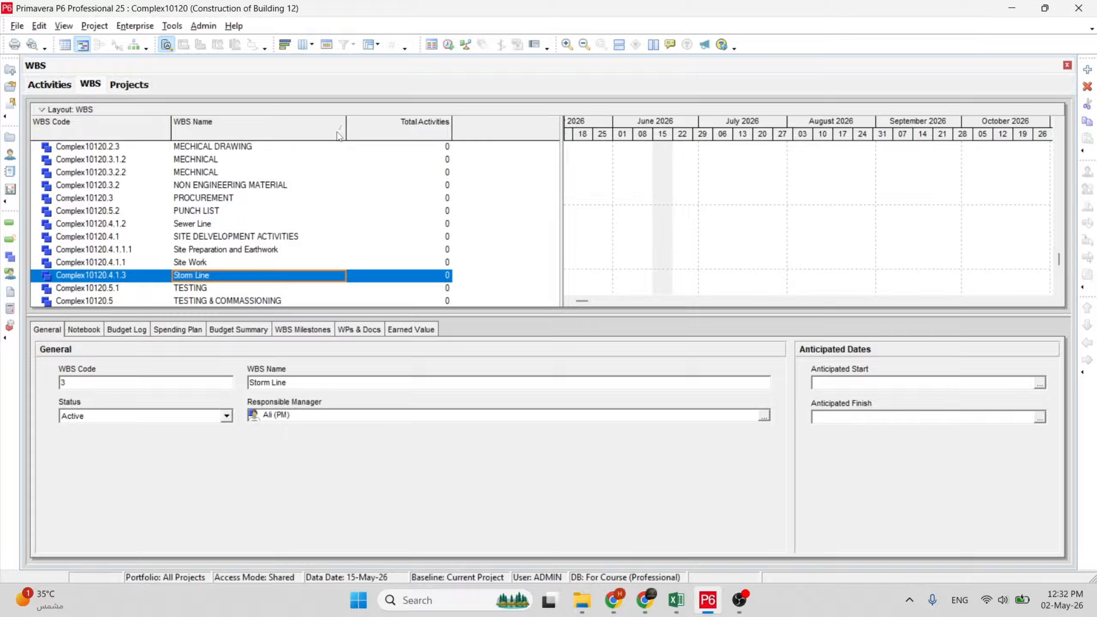
left_click(322, 137)
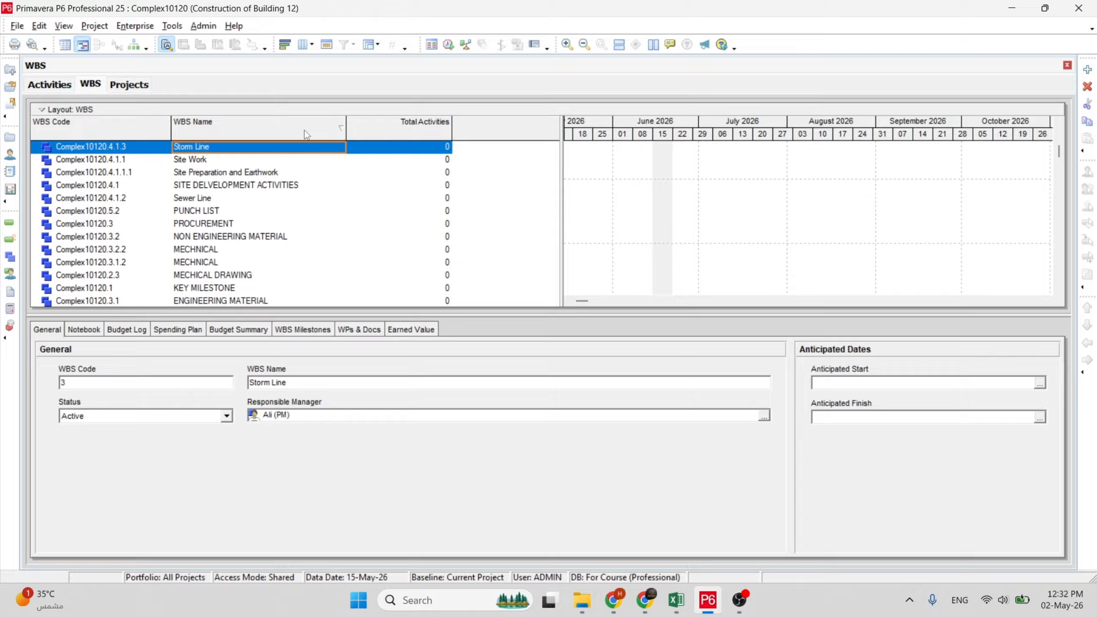
right_click(497, 189)
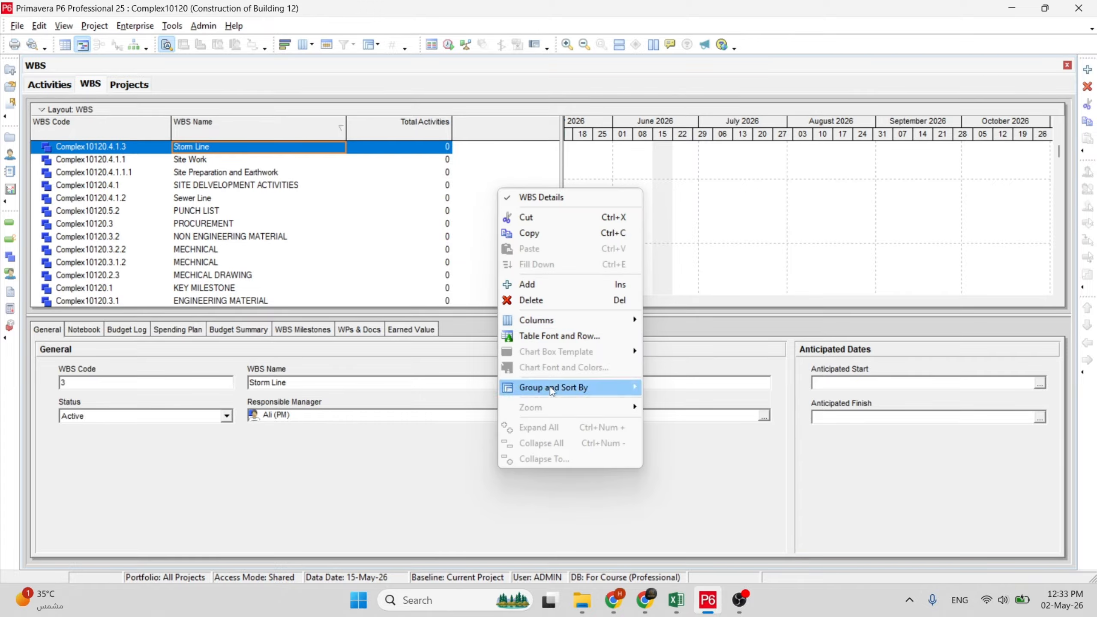
left_click(462, 203)
scroll(241, 180, "up", 1)
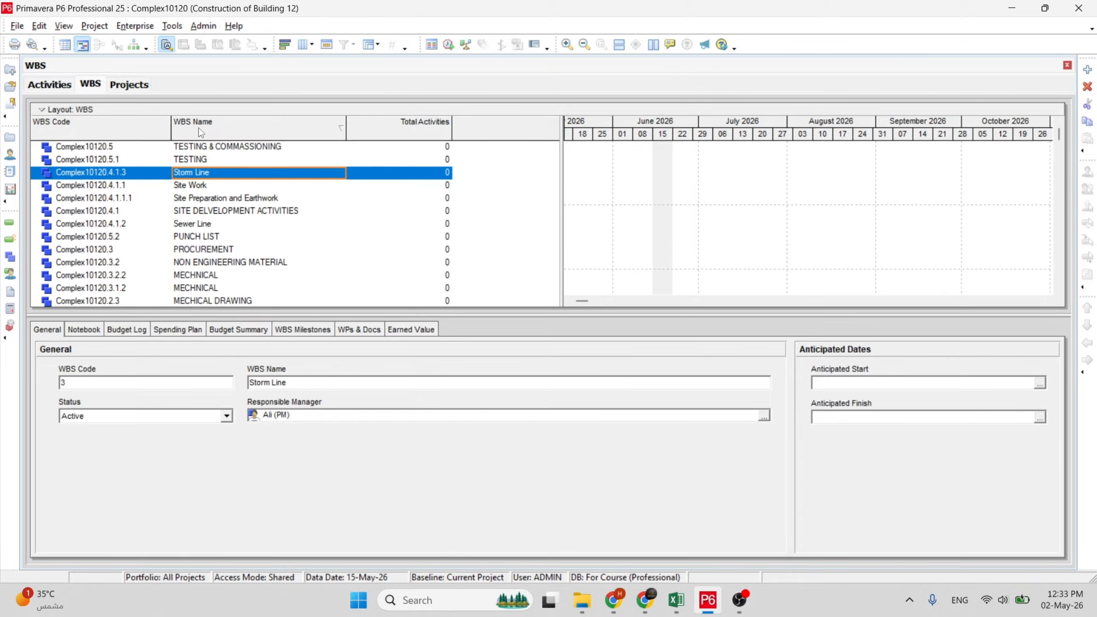
left_click(119, 132)
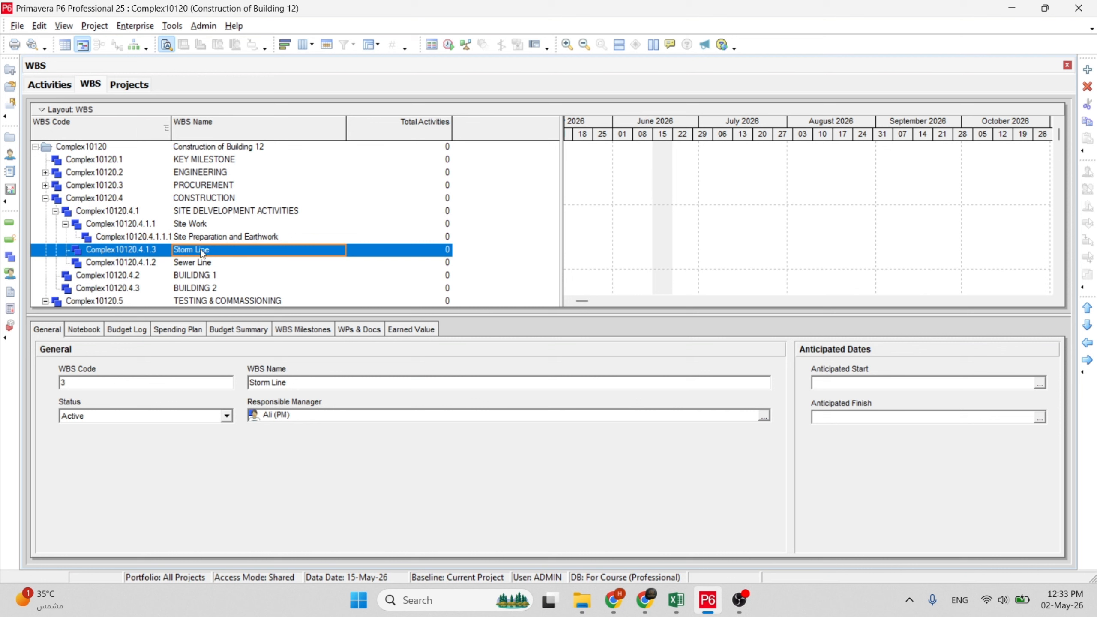
Try sorting the WBS elements by code to reorder Sewer Line and Storm Line, and restore the hierarchy.
left_click(199, 263)
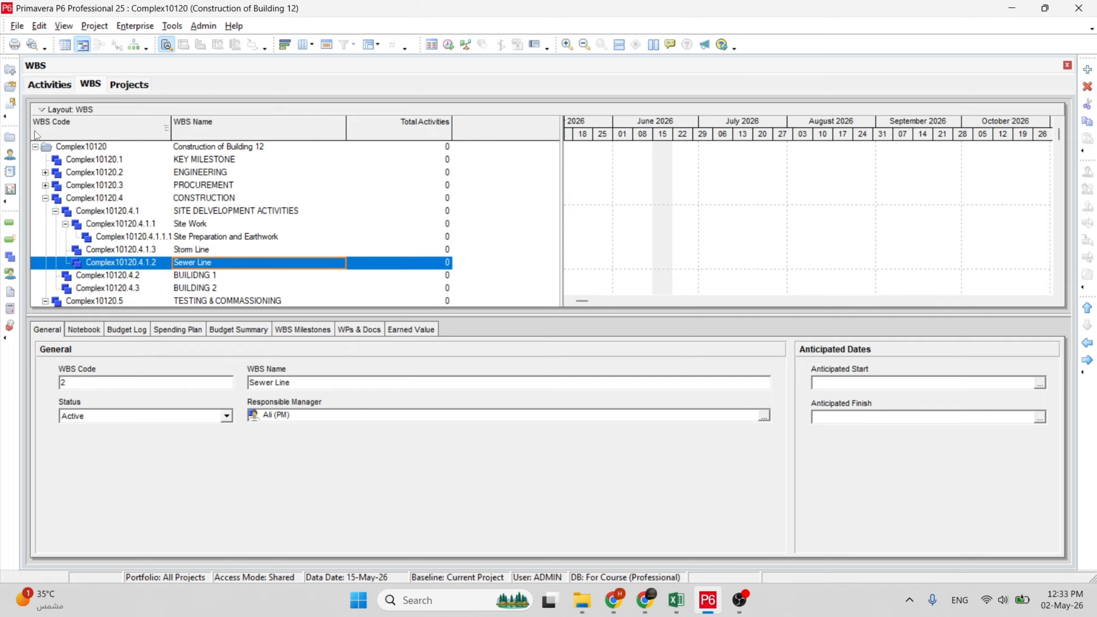
left_click(83, 132)
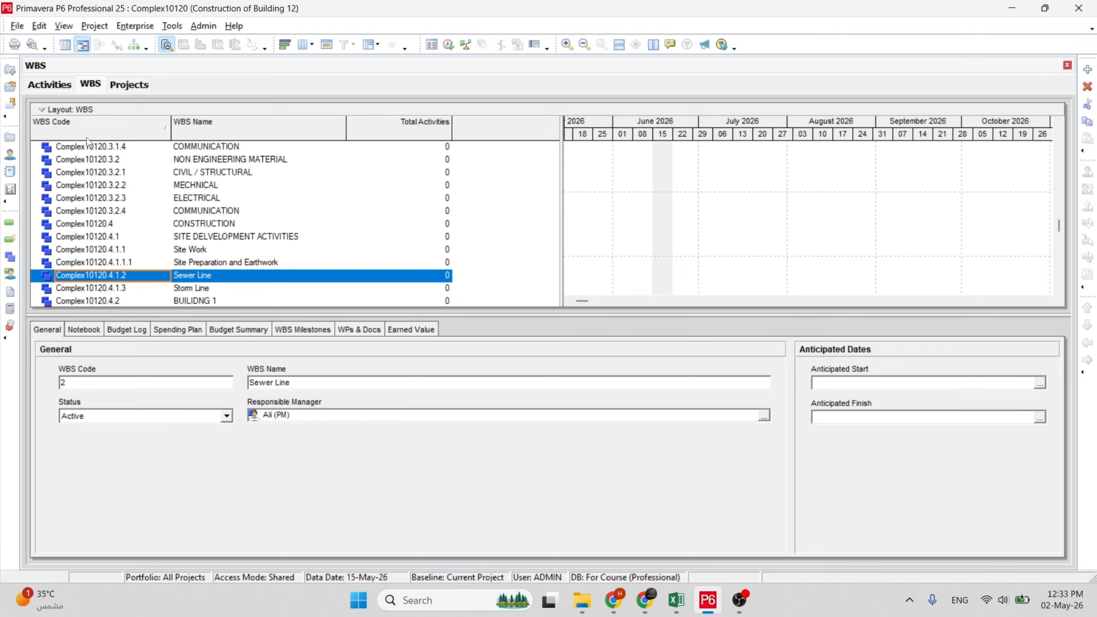
scroll(86, 137, "up", 3)
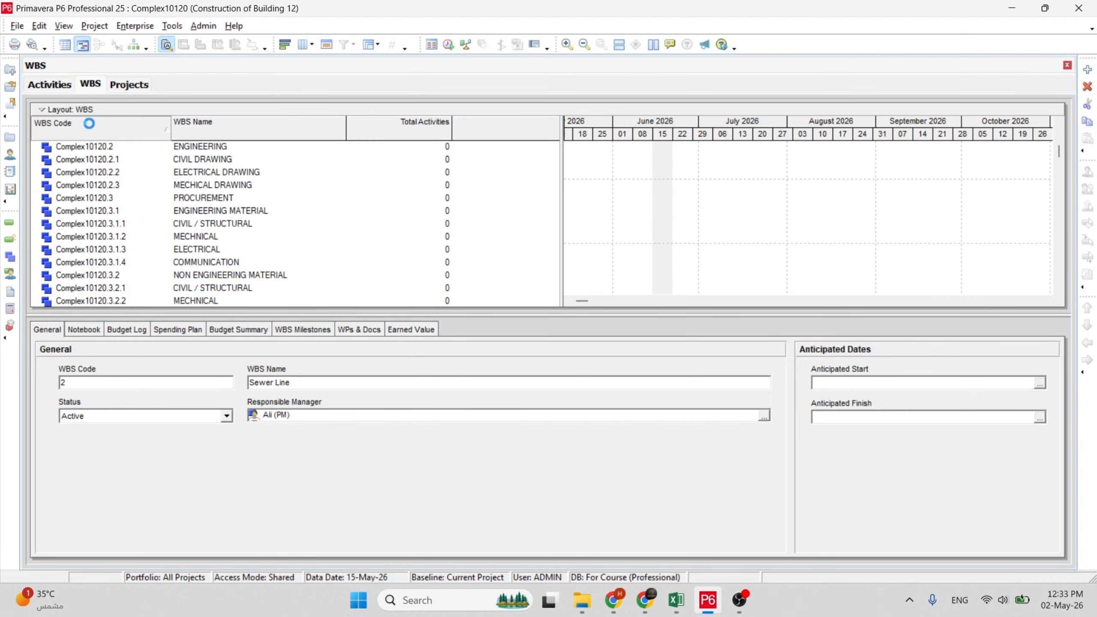
left_click(108, 131)
left_click(107, 132)
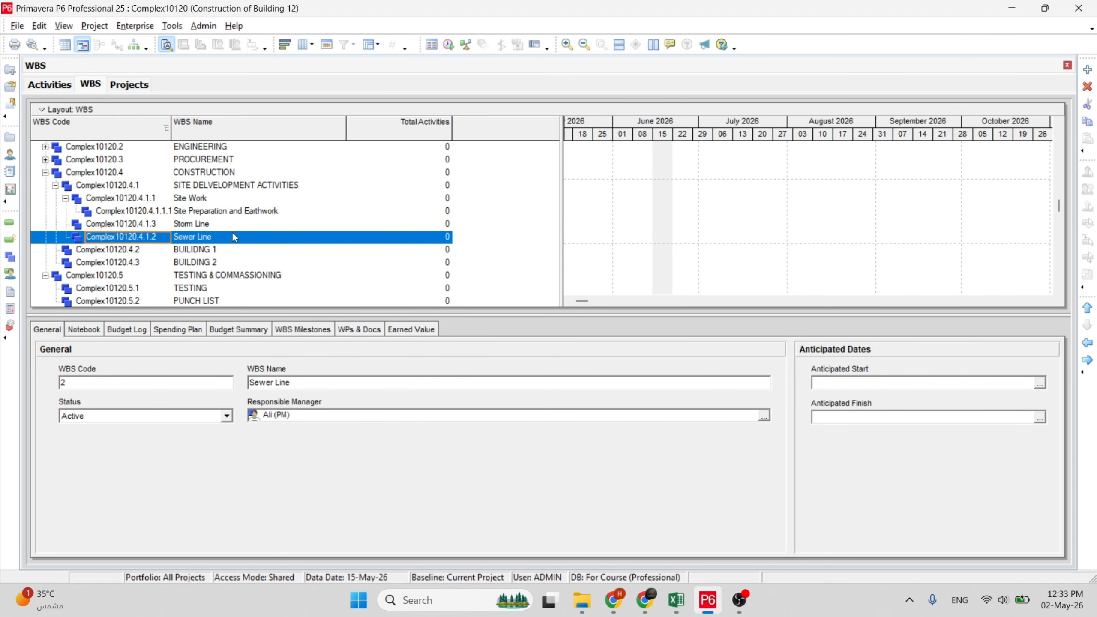
Check the codes and levels of Site Work, Site Preparation and Earthwork, and Storm Line.
left_click(203, 249)
left_click(174, 213)
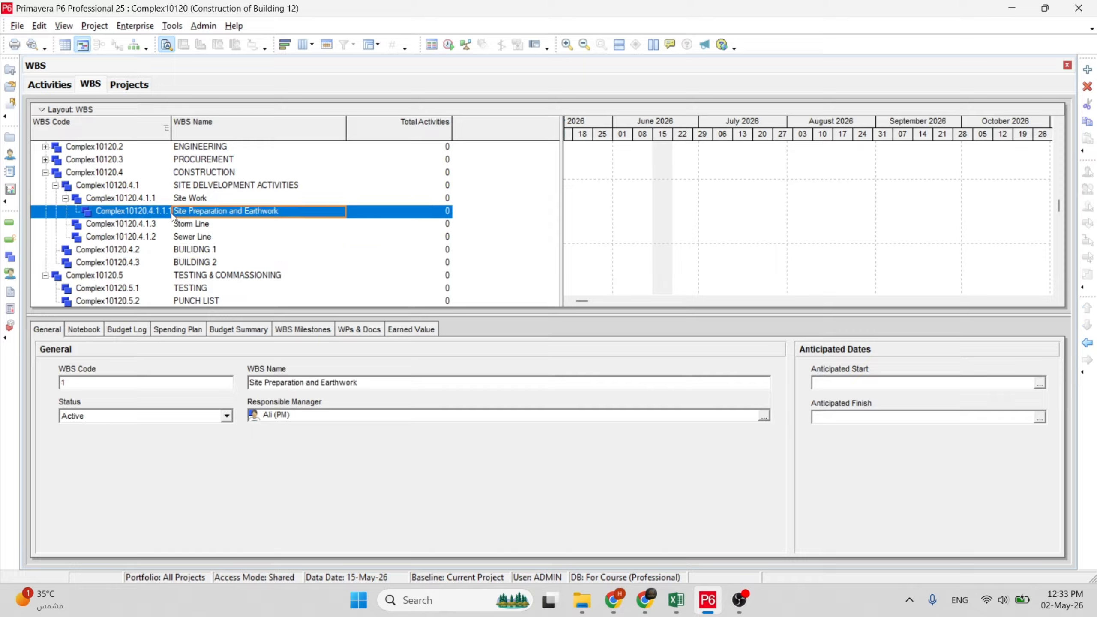
left_click(160, 200)
left_click(164, 212)
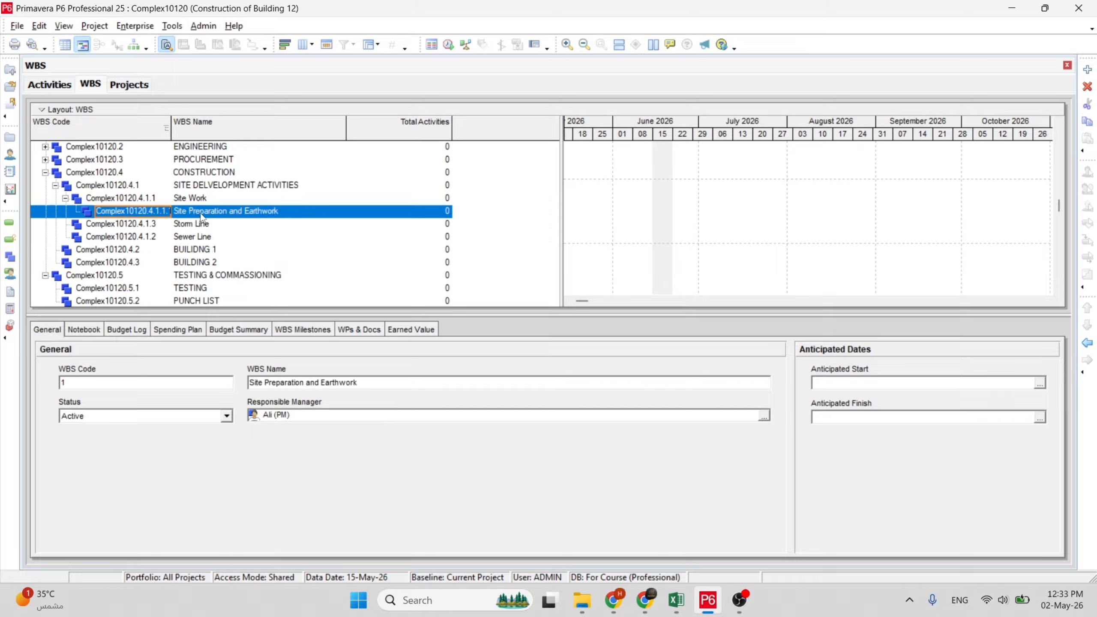
left_click(130, 225)
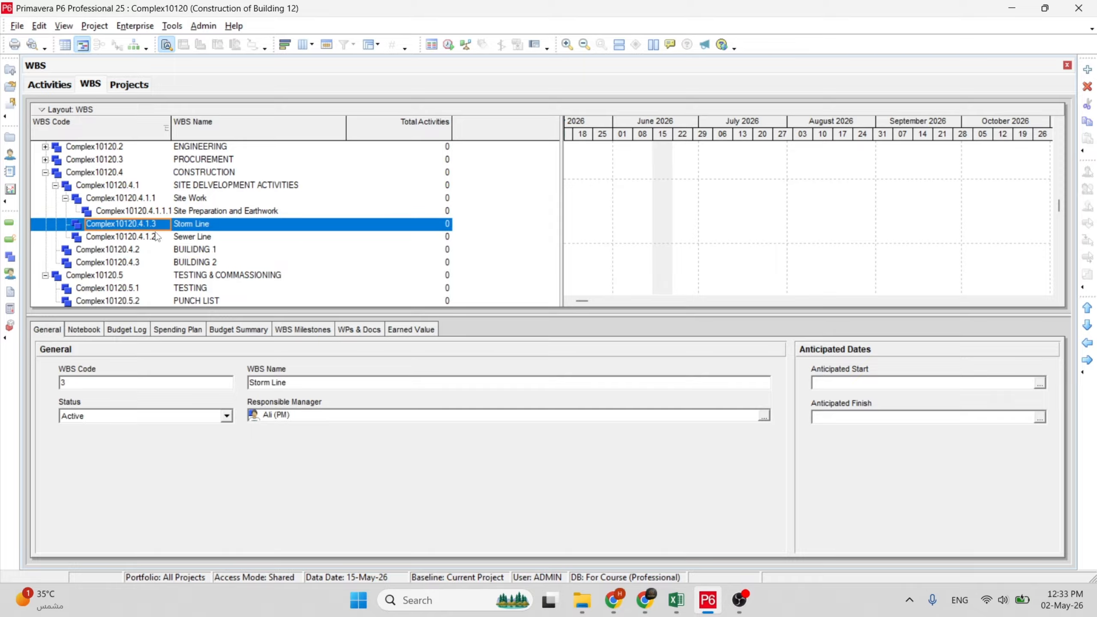
Add a WBS element with code 4 below Sewer Line and place it at the same level as Sewer Line.
left_click(161, 238)
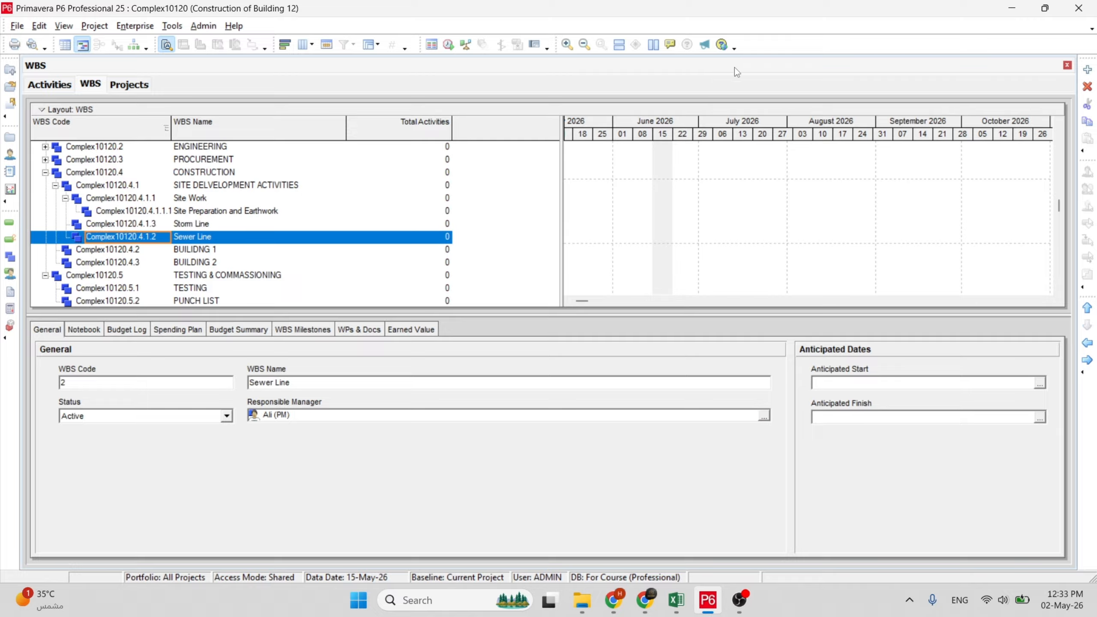
left_click(1088, 70)
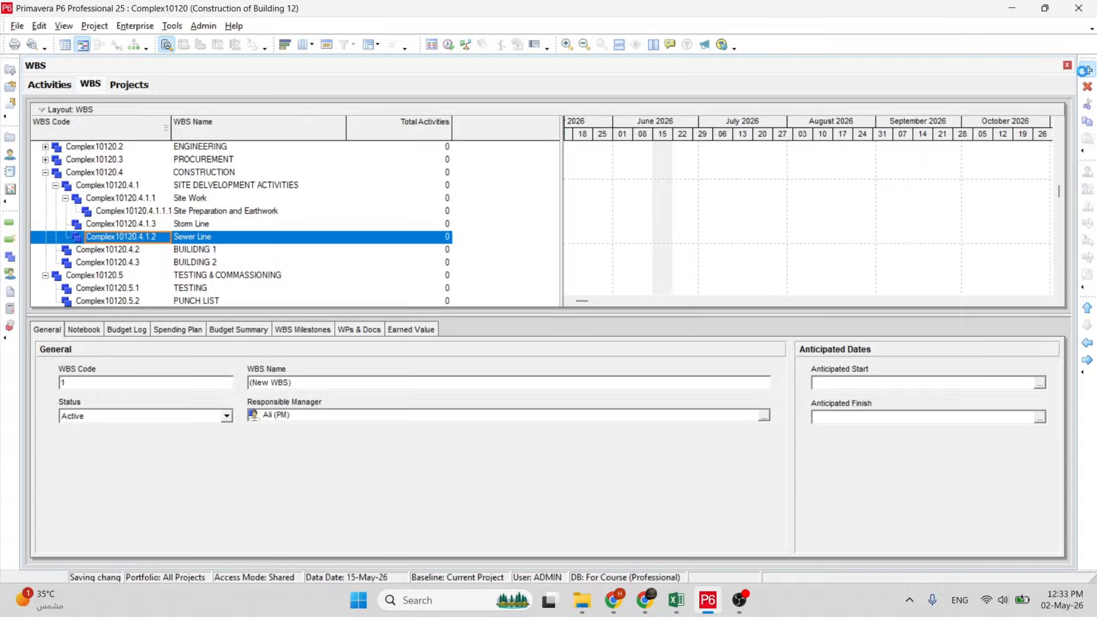
type("4")
key("Return")
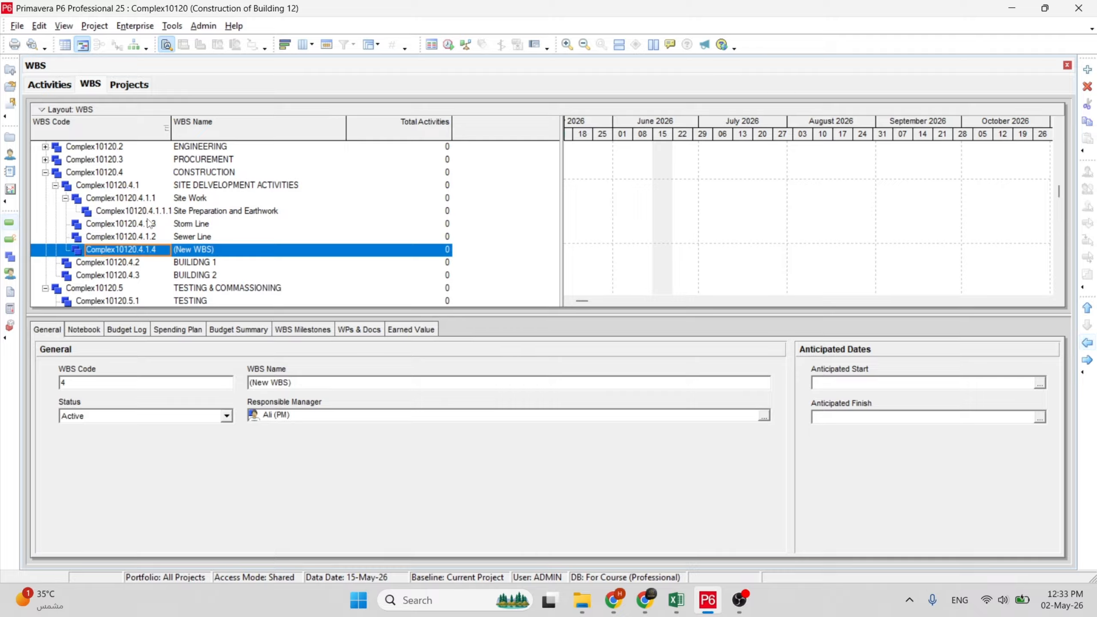
Name the new code 4 WBS element "Irrigation Network".
left_click(241, 254)
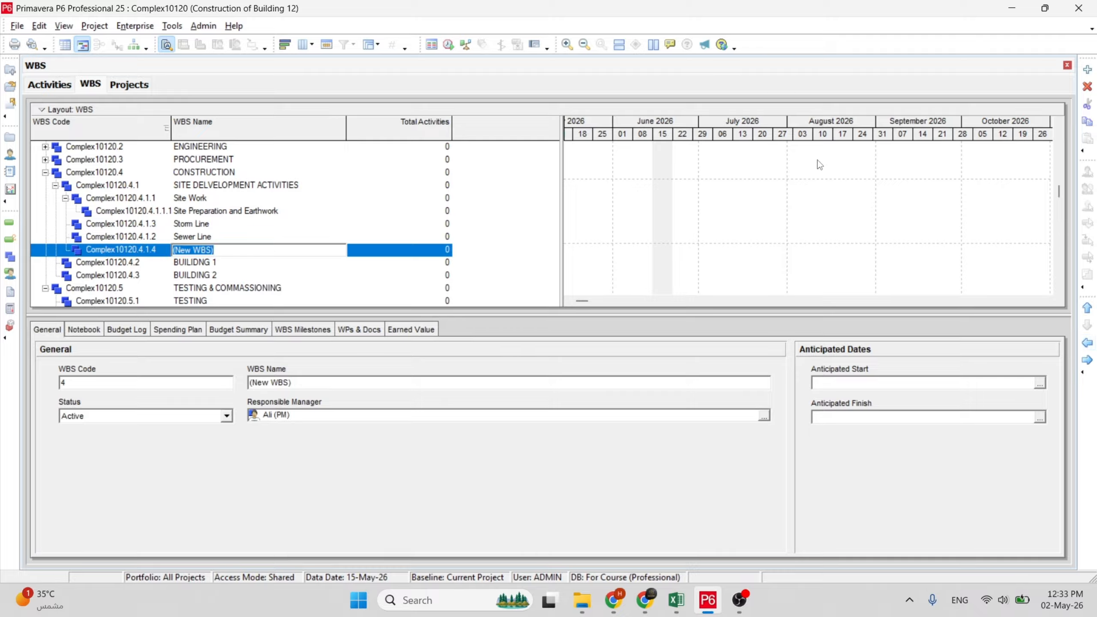
key("BackSpace")
type("In")
type("rigation Ne")
type("twork")
key("Return")
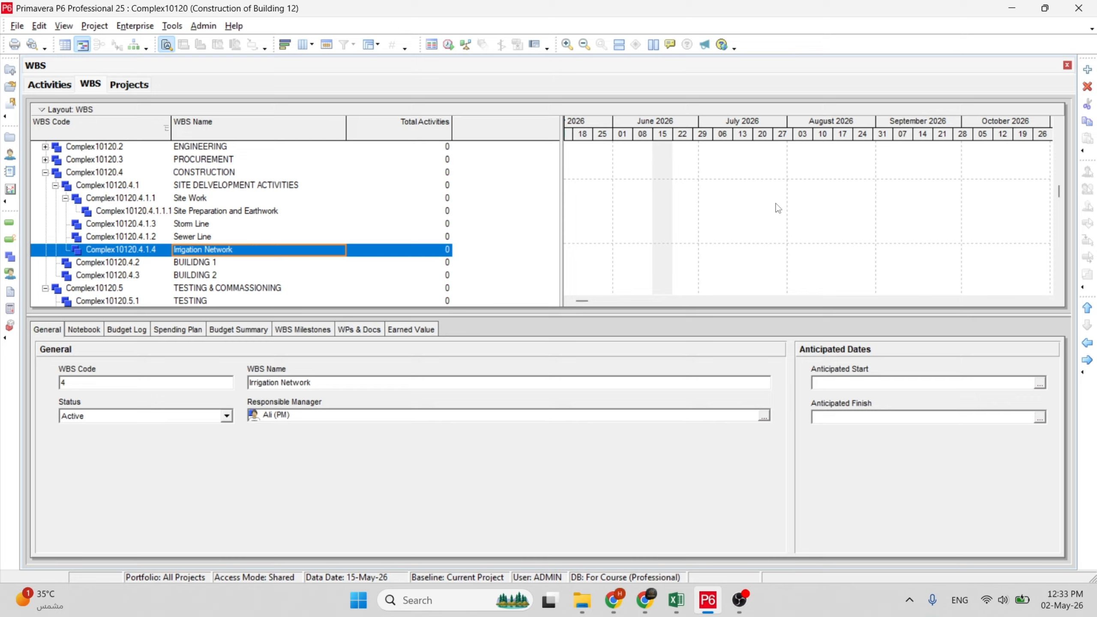
Add a code 5 WBS element at the same level as Irrigation Network and name it "Fence ( Boundary Wall)".
left_click(1088, 69)
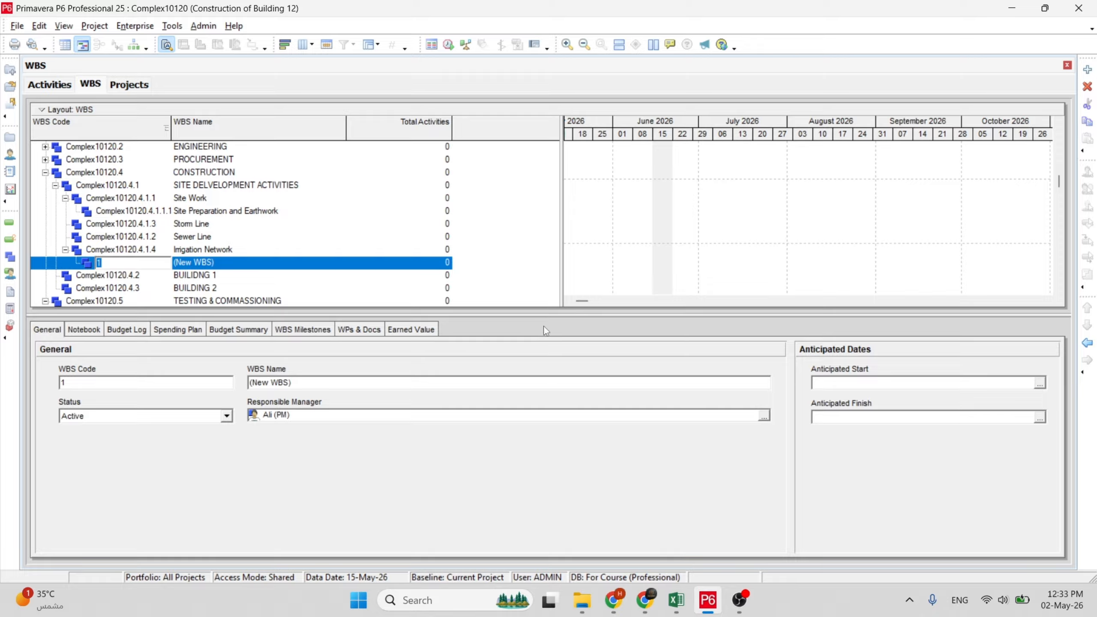
left_click(1088, 346)
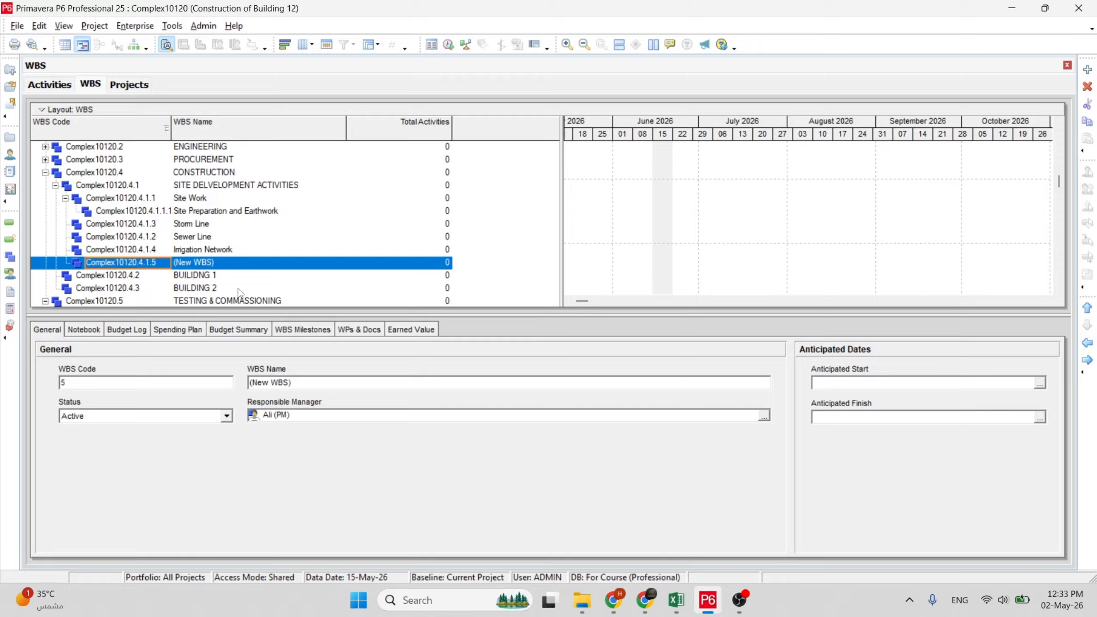
left_click(230, 267)
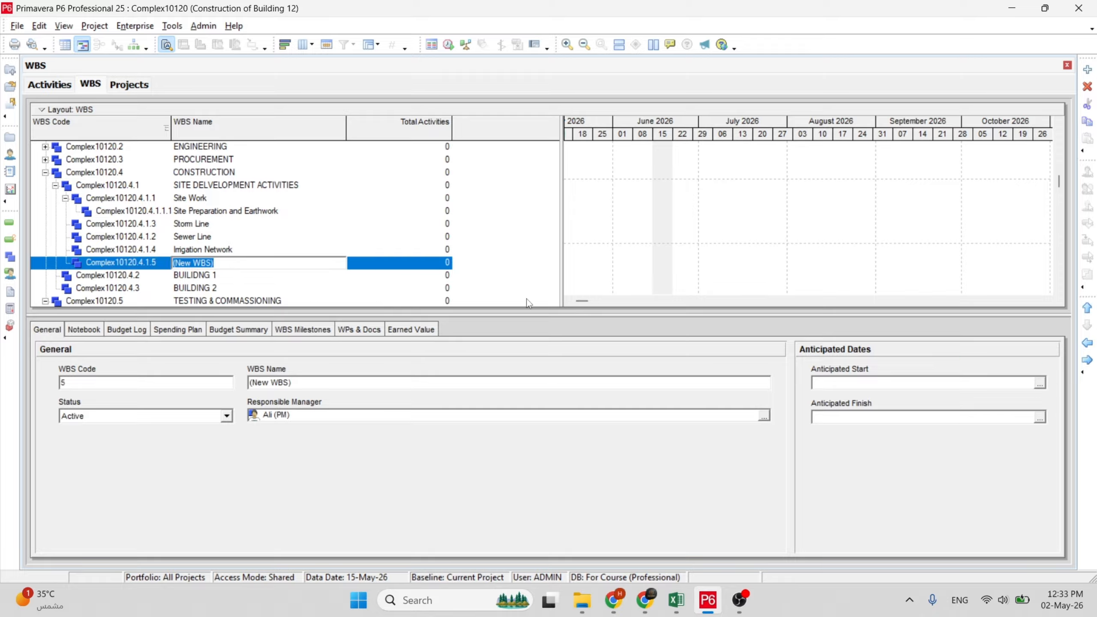
key("BackSpace")
type("Fence ( Boundary Wall")
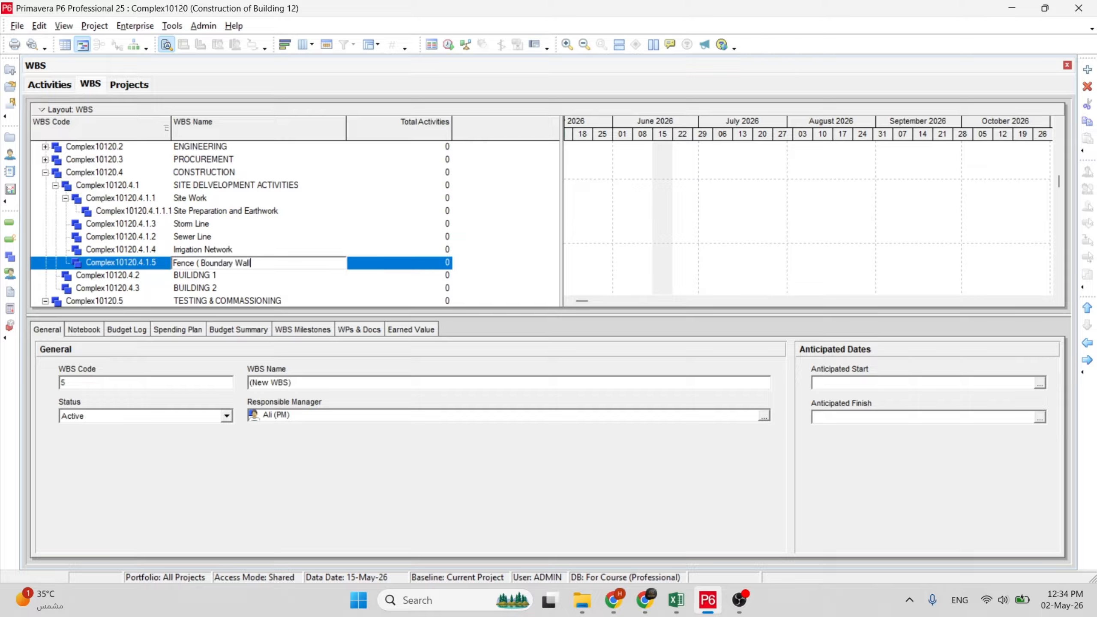
type(")")
key("Return")
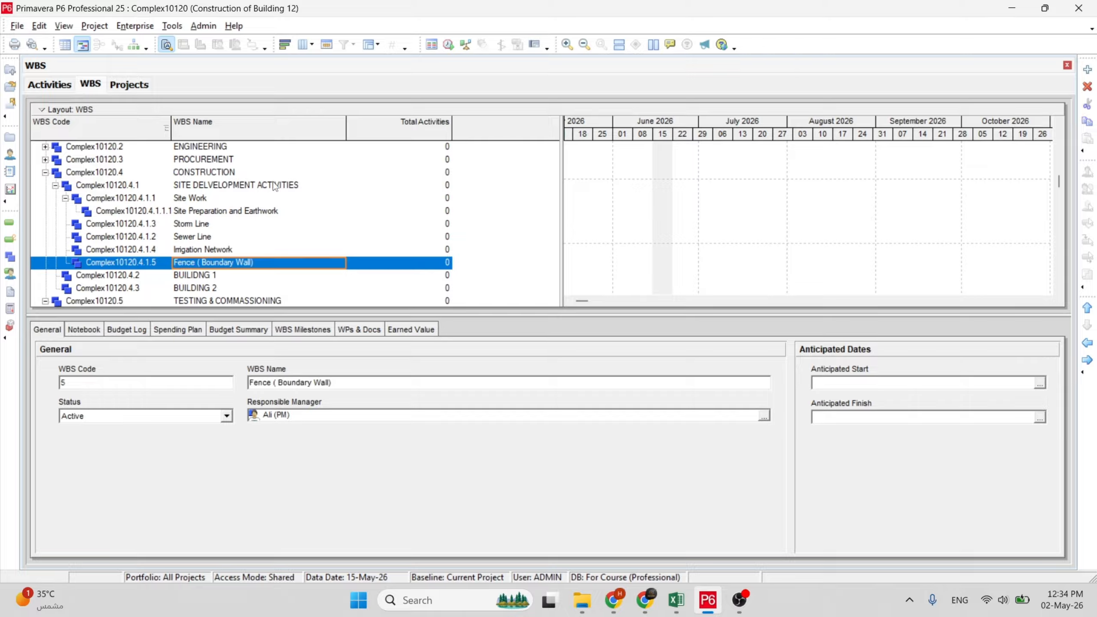
Switch to the project's activities view and refresh the data to update the WBS grouping.
left_click(197, 237)
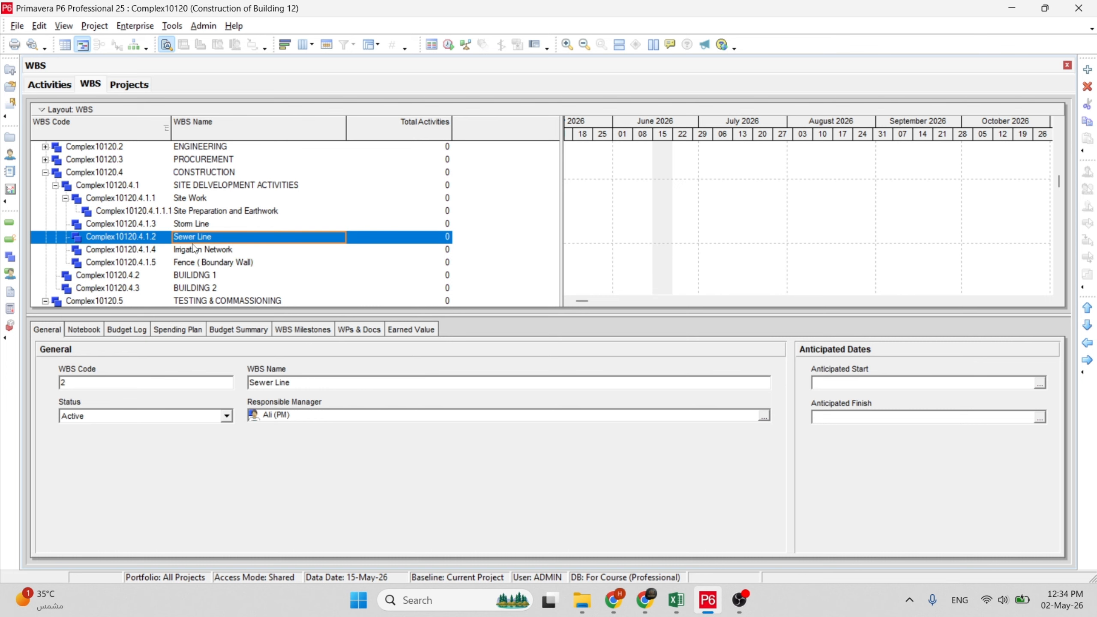
left_click(181, 228)
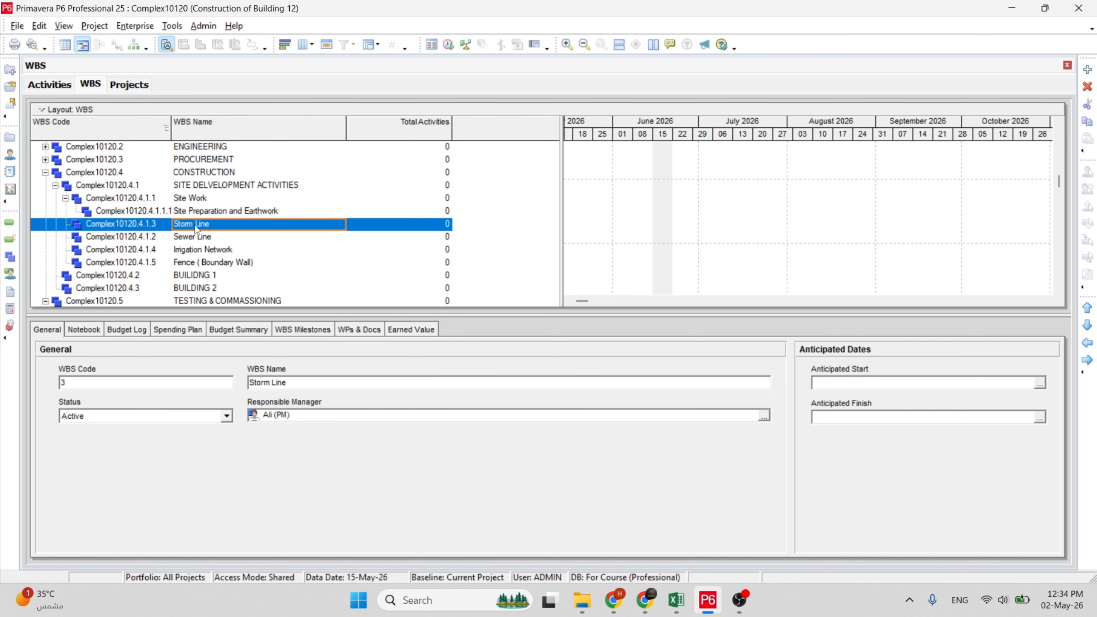
left_click(49, 84)
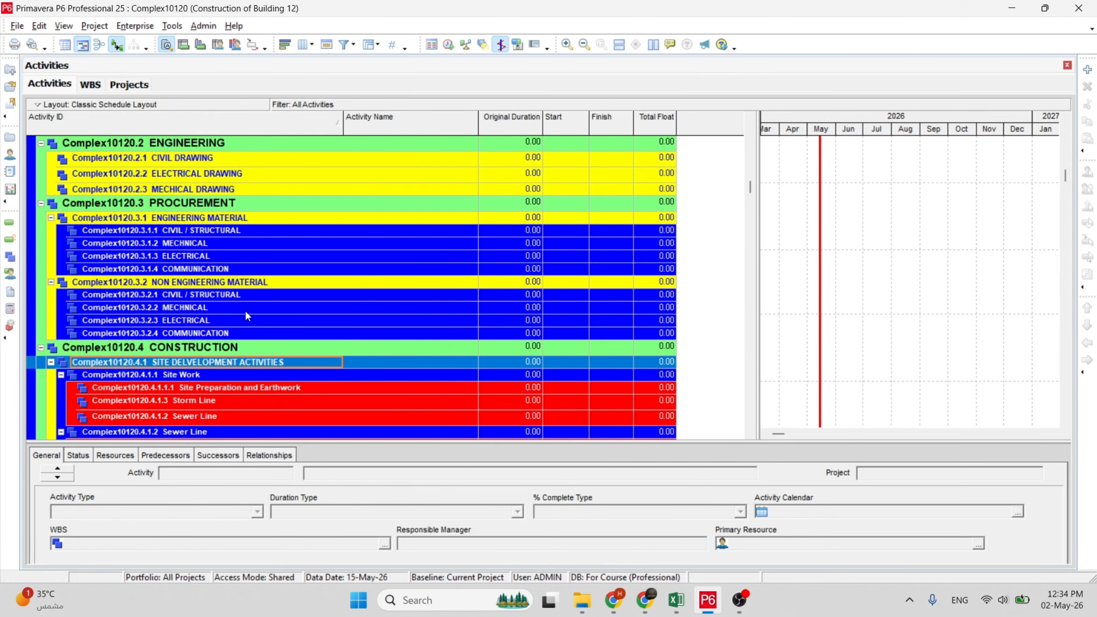
scroll(245, 310, "down", 2)
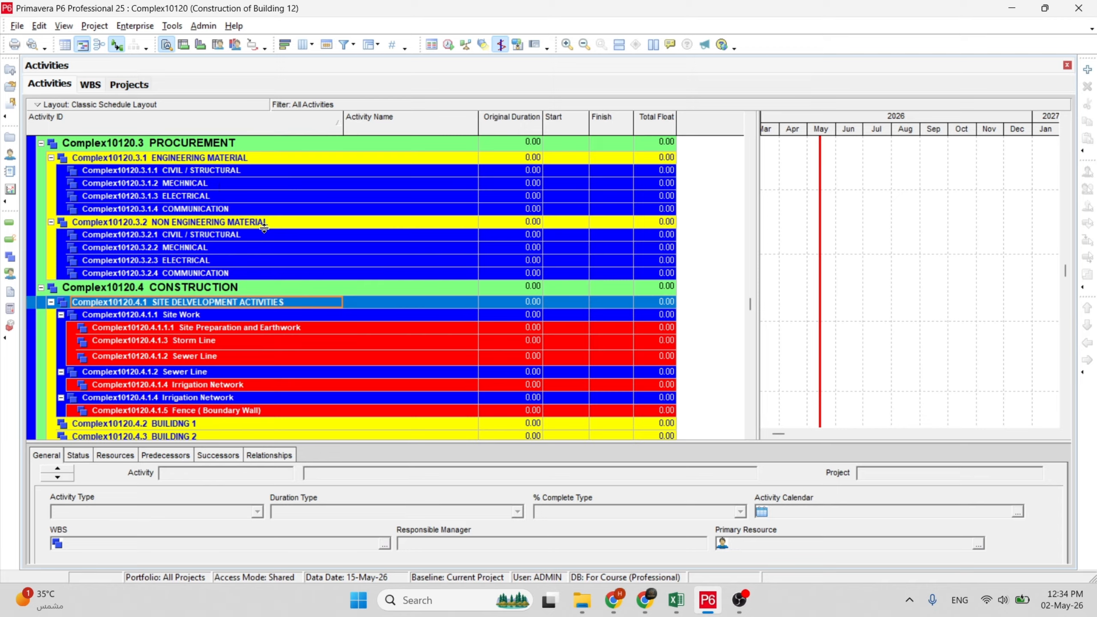
left_click(39, 26)
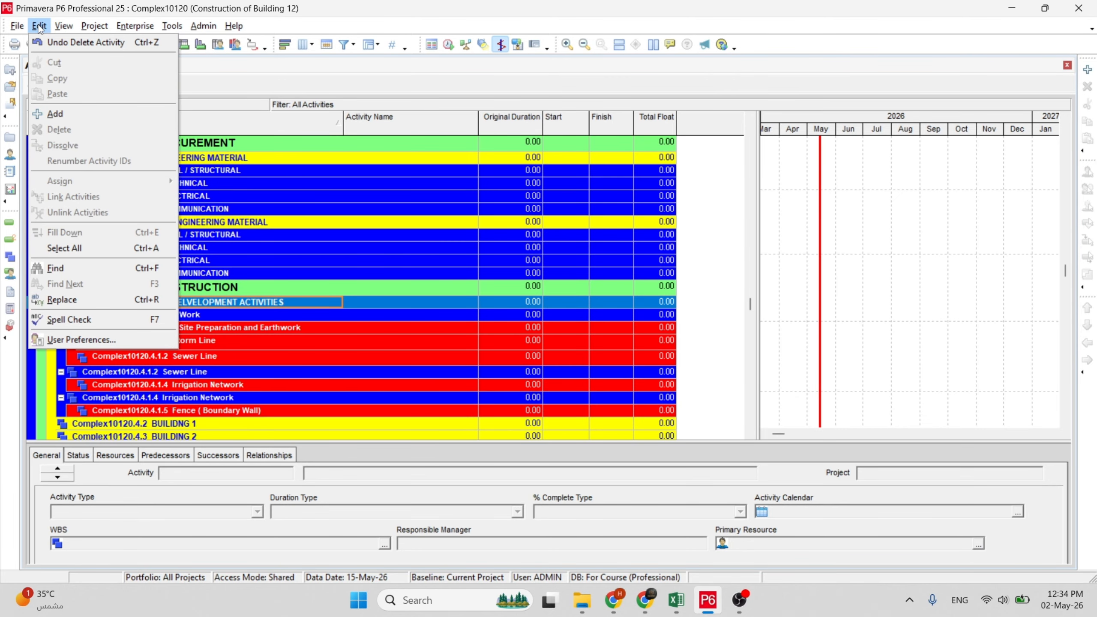
mouse_move(17, 26)
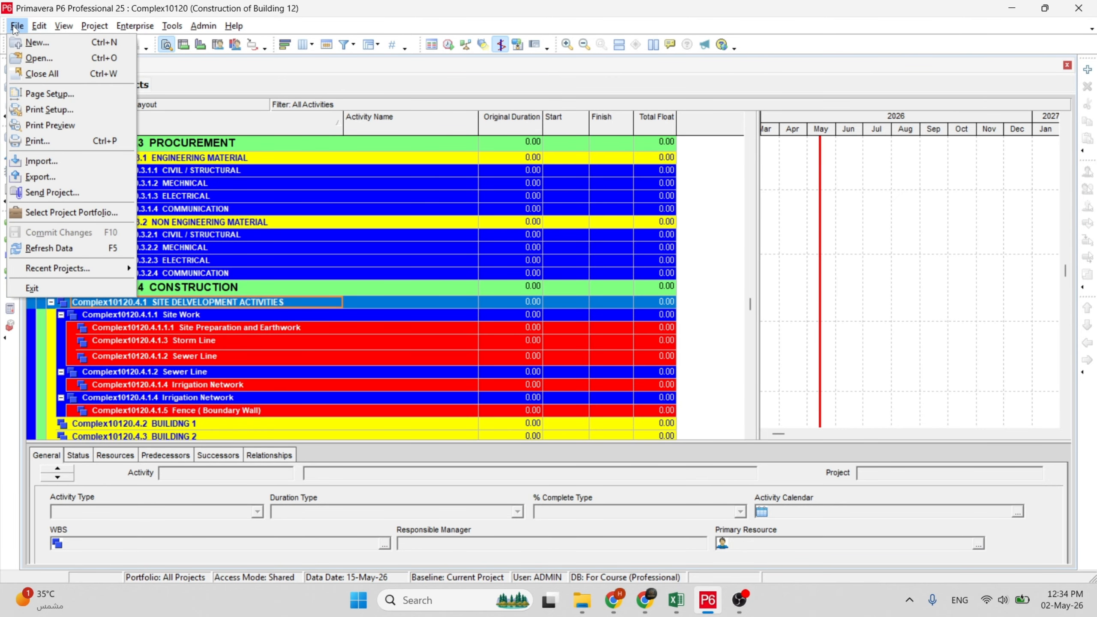
left_click(37, 248)
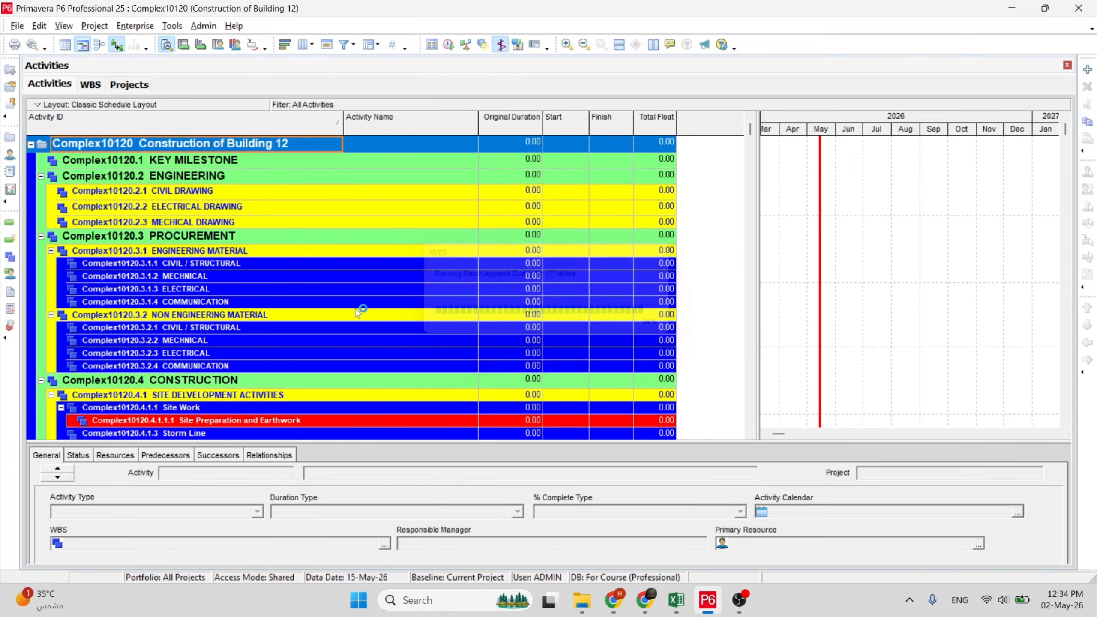
Examine the Site Work, Storm Line, Sewer Line, Irrigation Network and Fence elements and the first building element in the activities view.
scroll(415, 285, "down", 3)
scroll(415, 286, "down", 2)
left_click(185, 316)
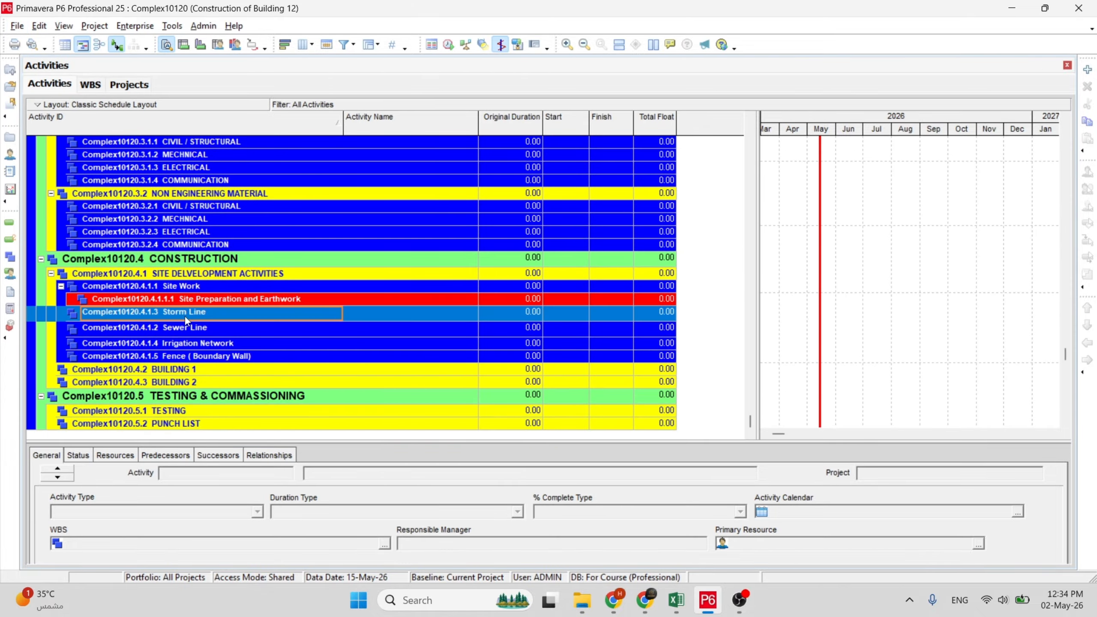
left_click(194, 286)
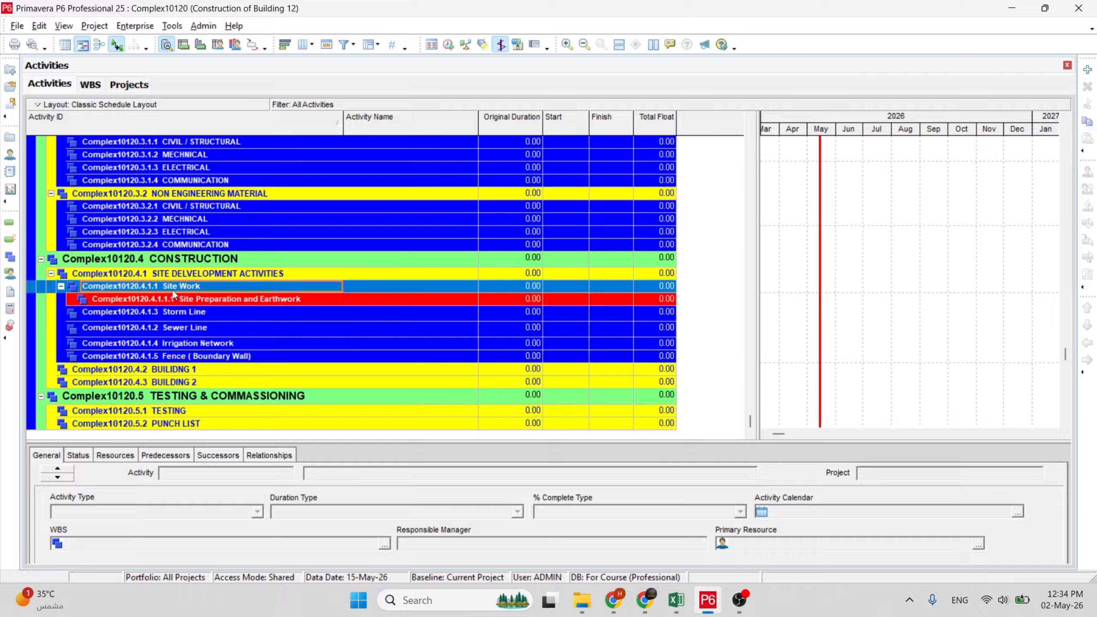
left_click(170, 313)
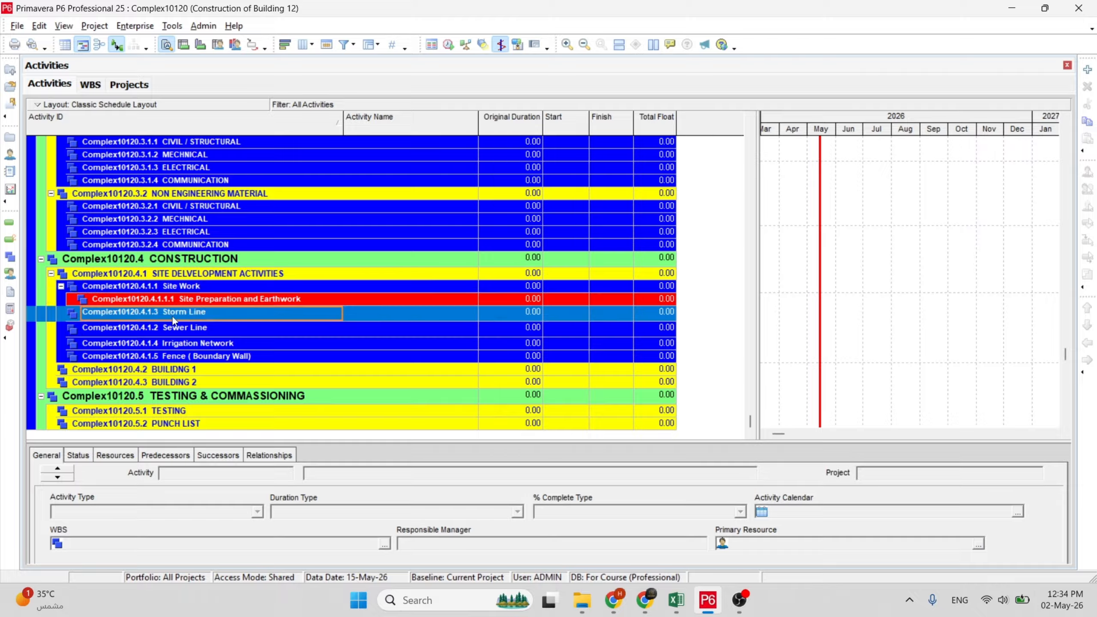
left_click(171, 328)
left_click(174, 344)
left_click(172, 356)
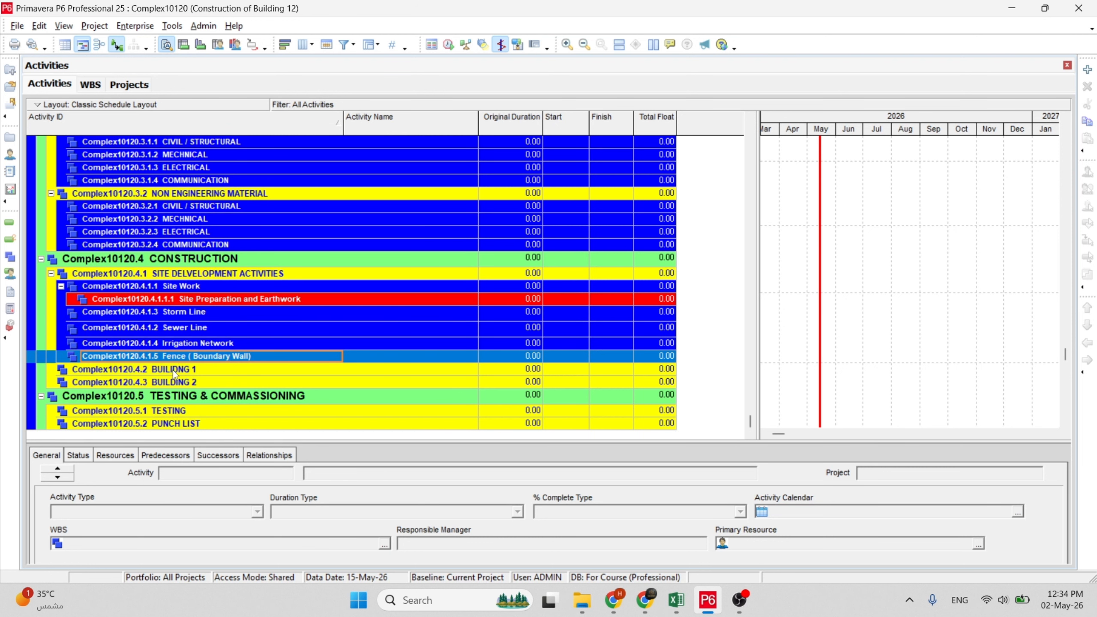
left_click(173, 369)
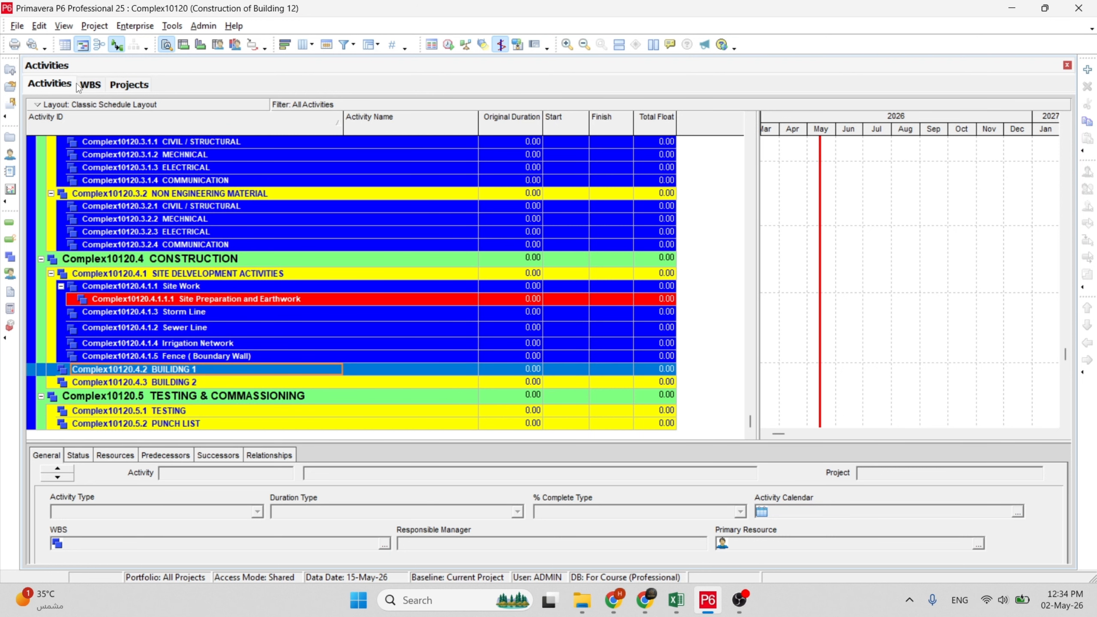
Examine the Site Work, Site Preparation and Earthwork, Sewer Line, Irrigation Network and Fence elements in the project's WBS view.
left_click(91, 85)
scroll(224, 267, "down", 1)
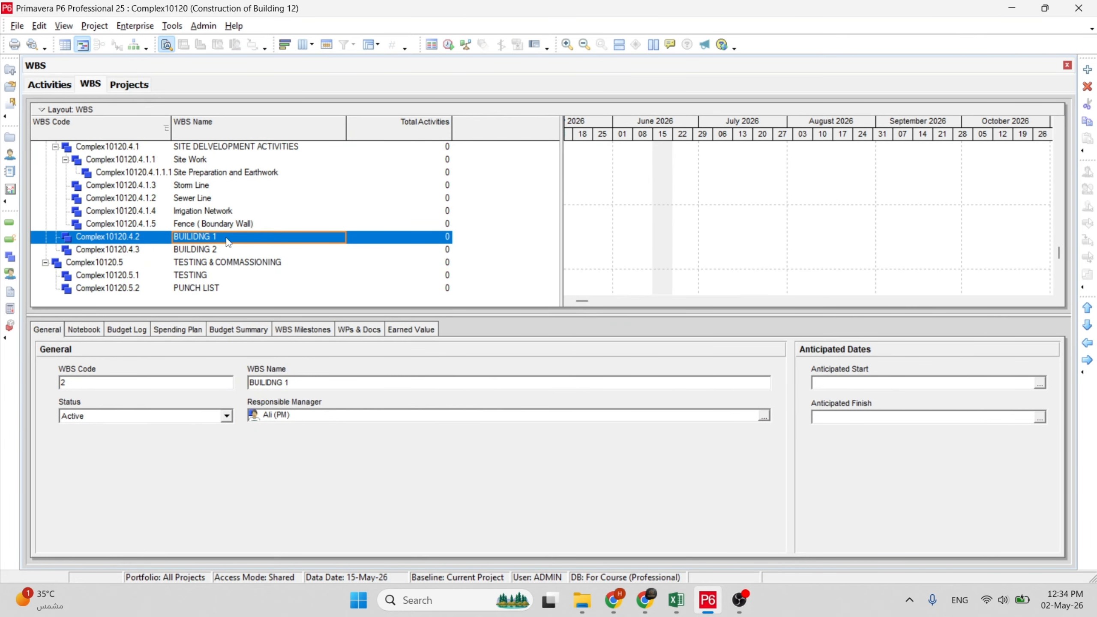
right_click(188, 242)
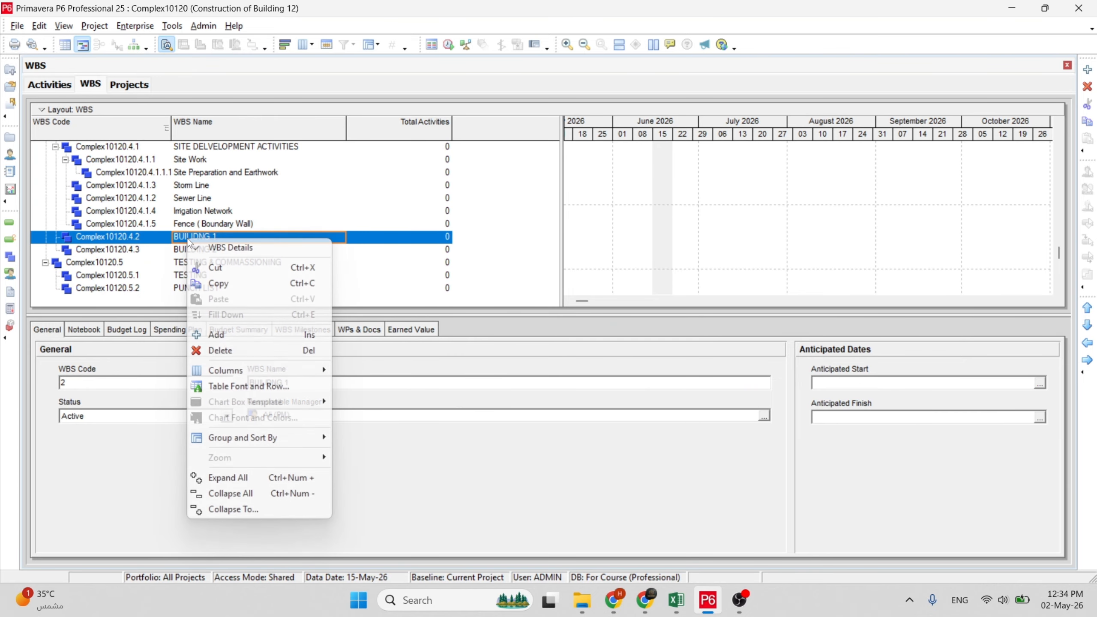
left_click(181, 223)
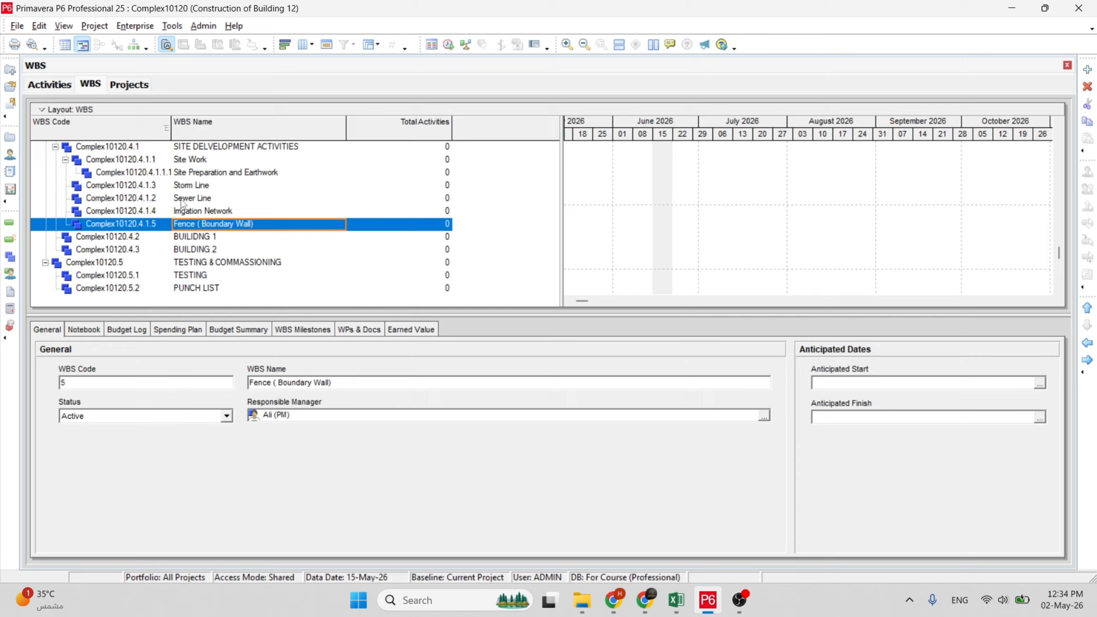
left_click(181, 175)
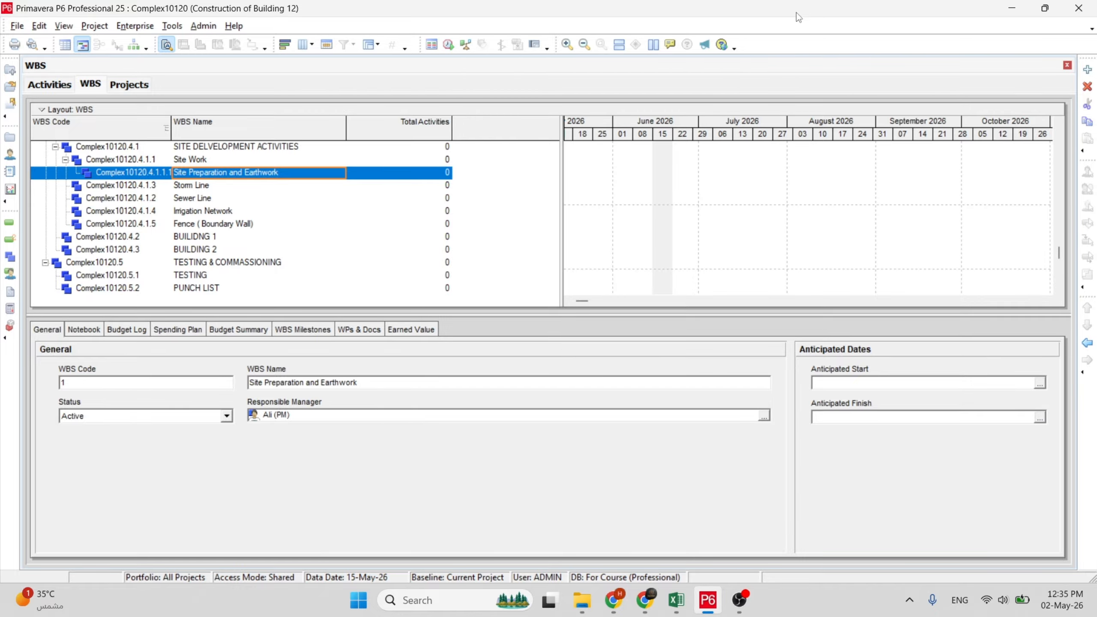
left_click(186, 160)
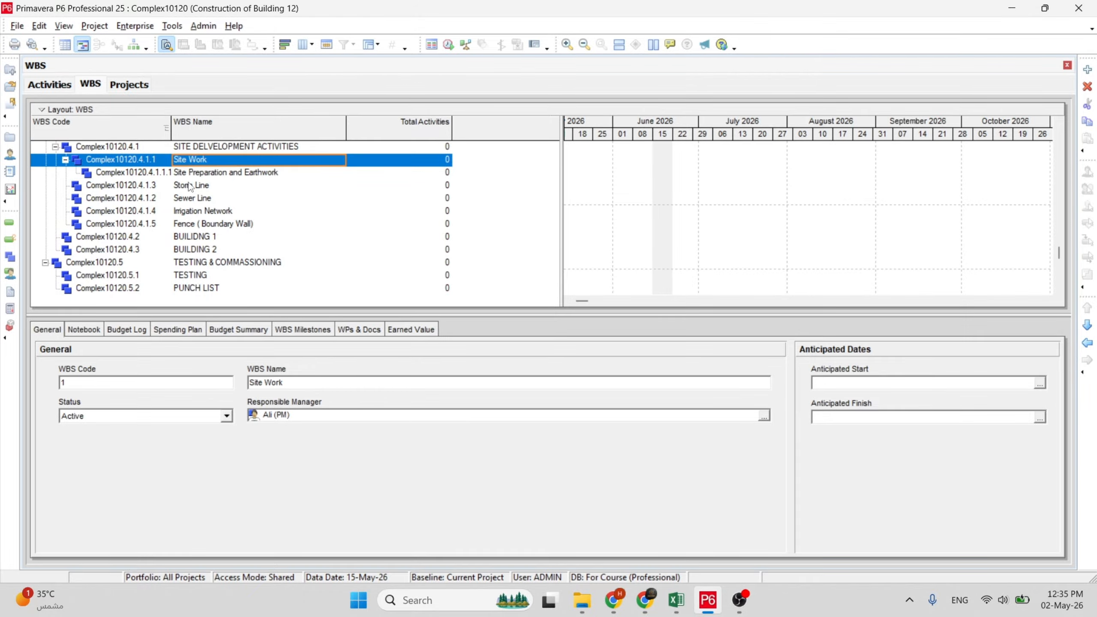
left_click(185, 200)
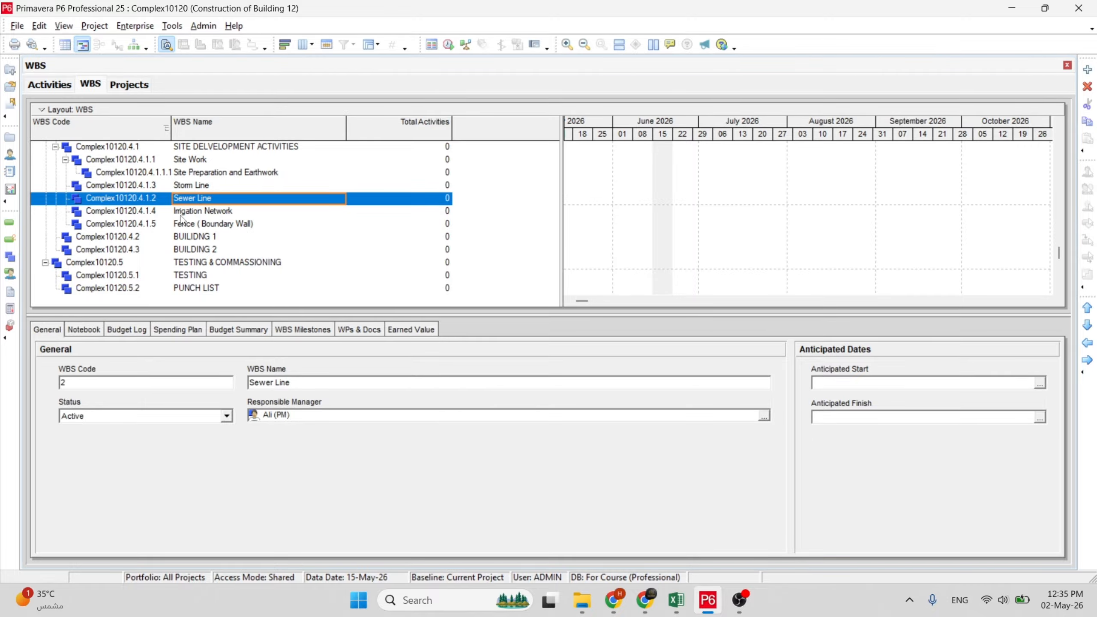
left_click(193, 212)
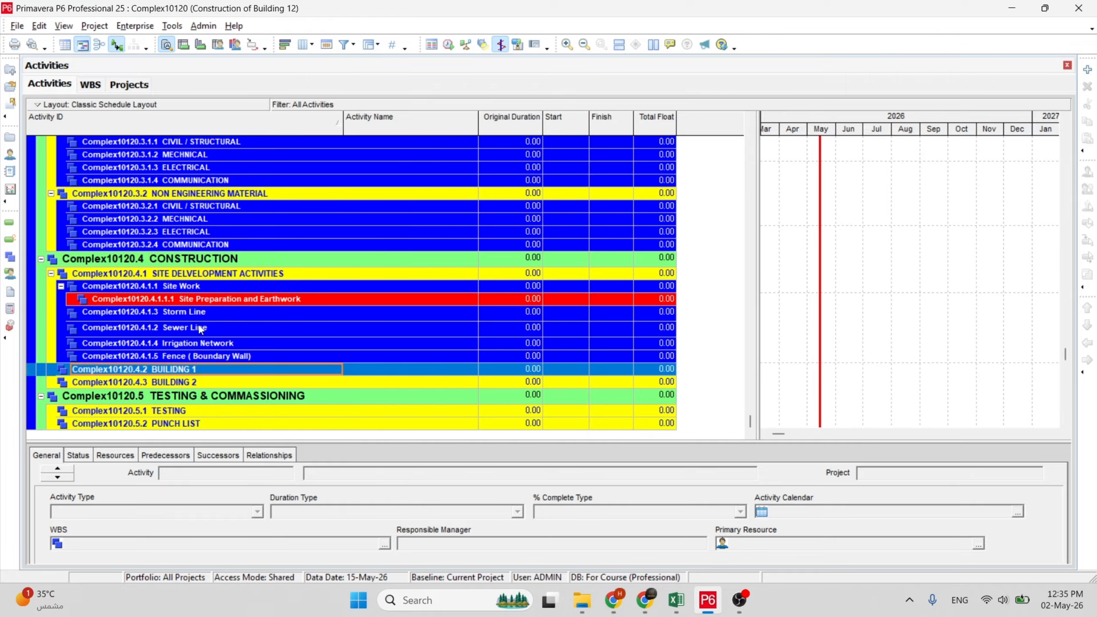
left_click(102, 85)
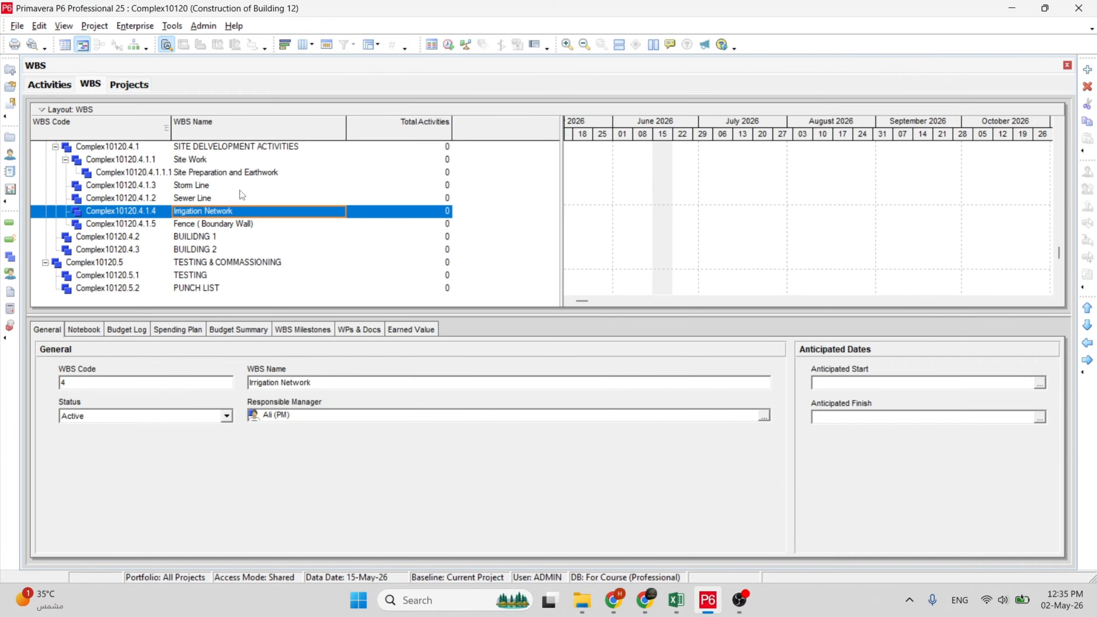
left_click(210, 227)
left_click(209, 216)
Add a child WBS element under BUILIDNG 1 and name it "Sub Structure".
left_click(203, 237)
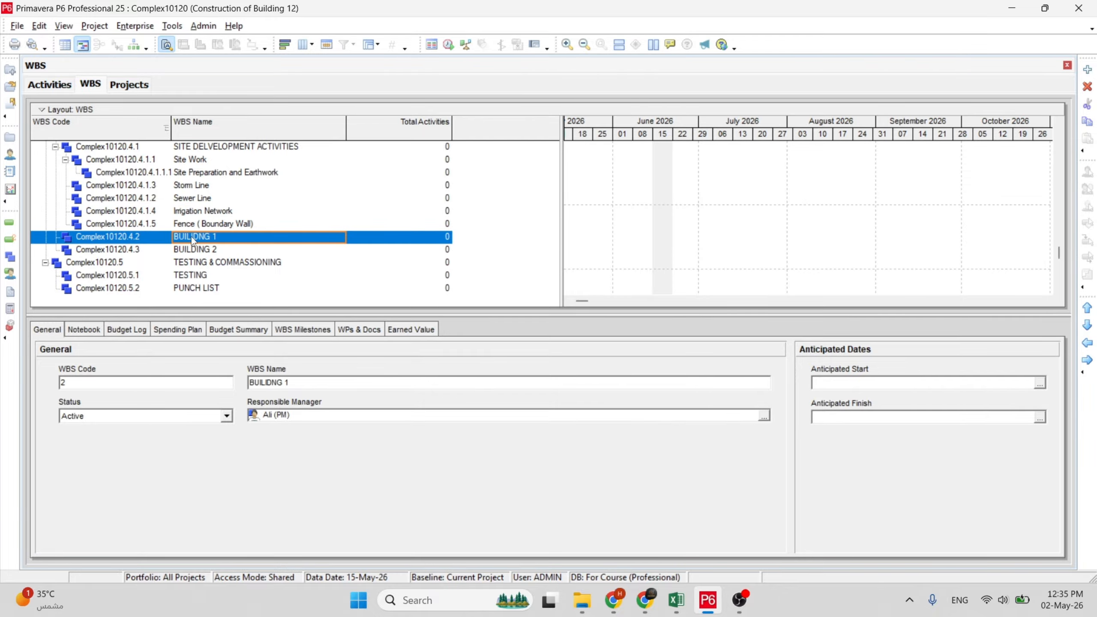
right_click(191, 237)
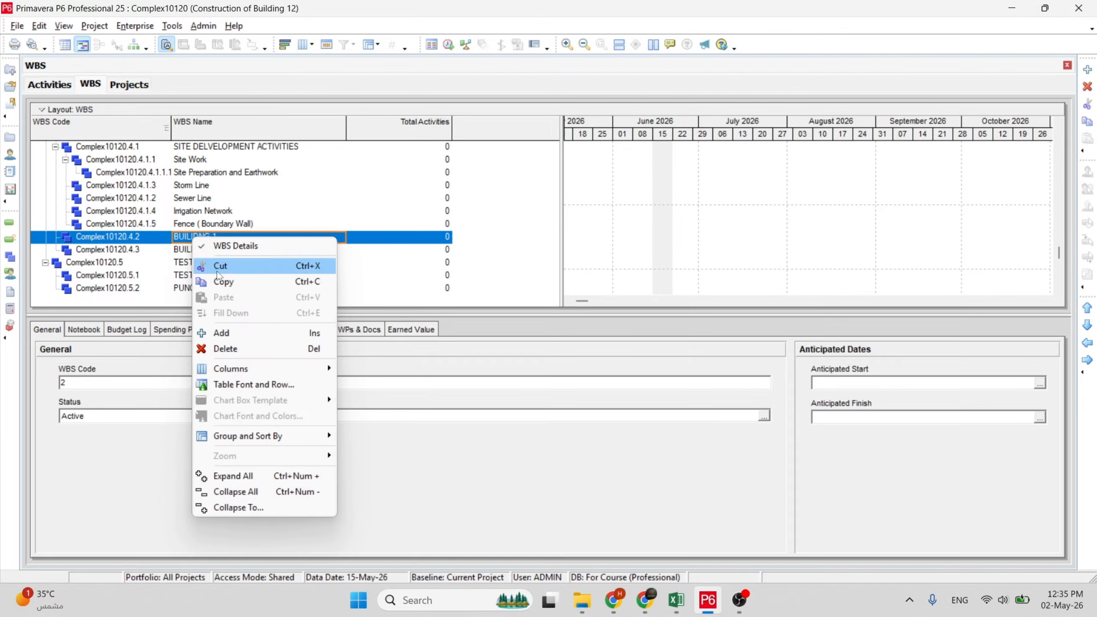
left_click(230, 333)
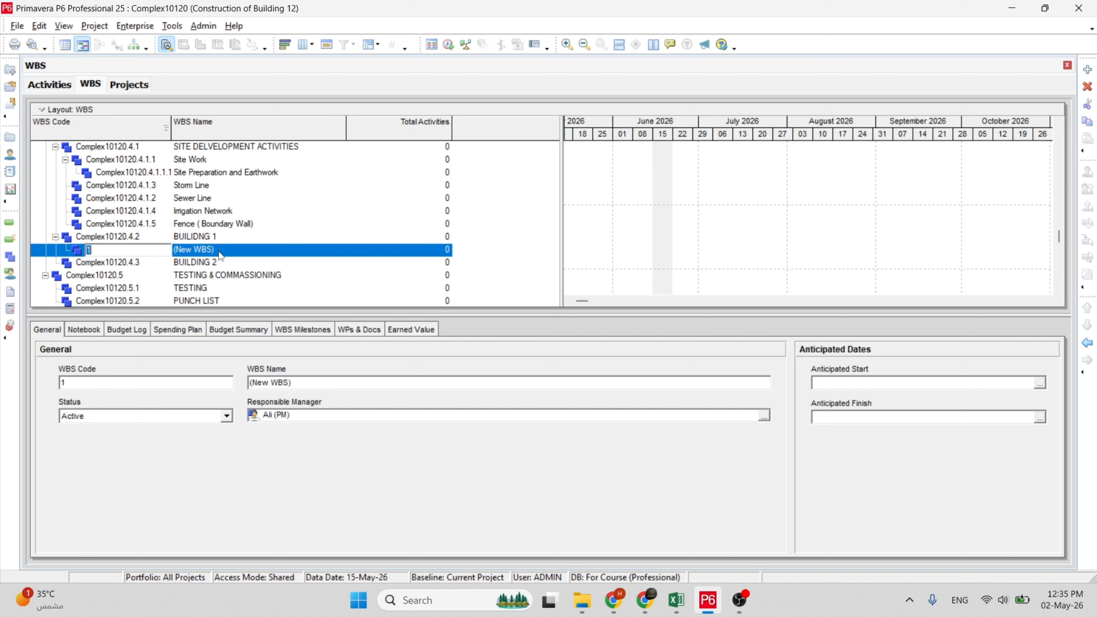
left_click(220, 252)
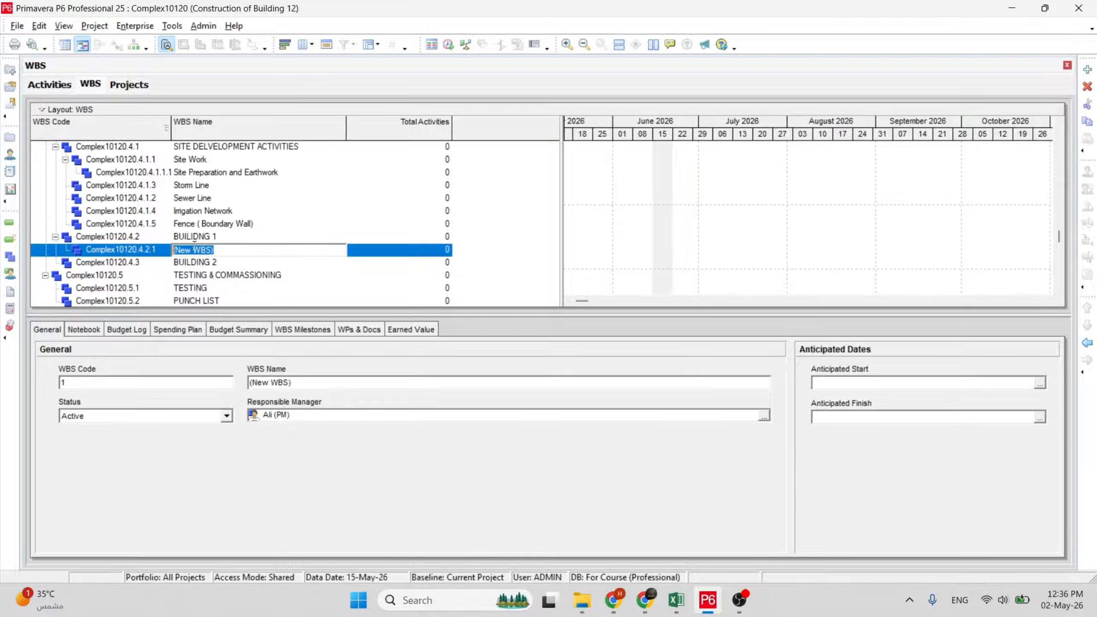
key("BackSpace")
type("Sub Structure")
key("Return")
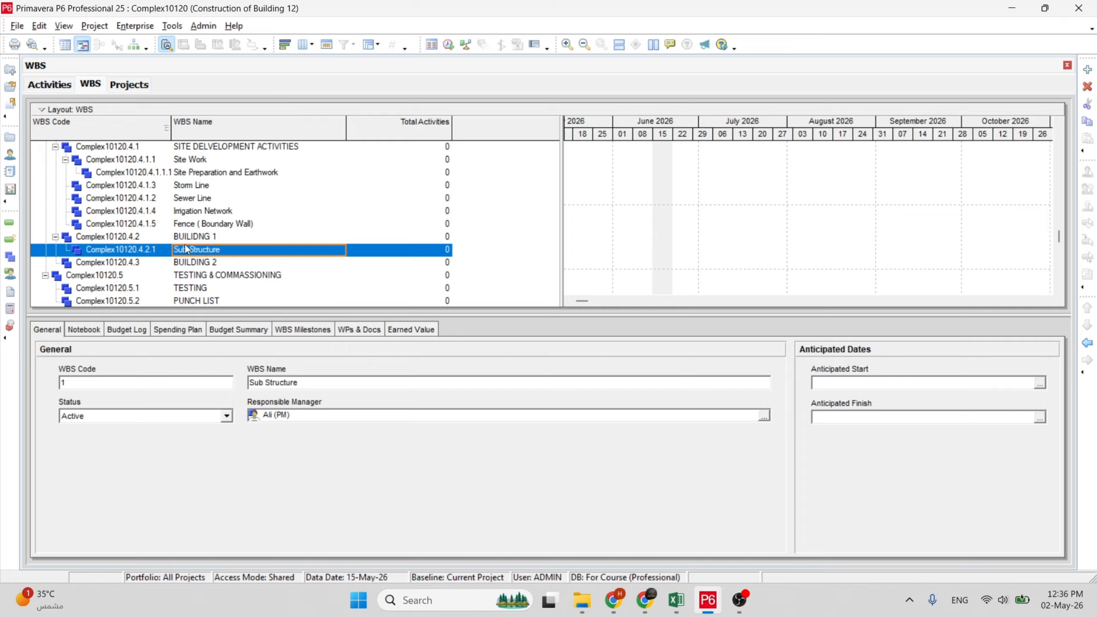
Add a code 2 WBS element under BUILIDNG 1, at the same level as Sub Structure.
left_click(1087, 69)
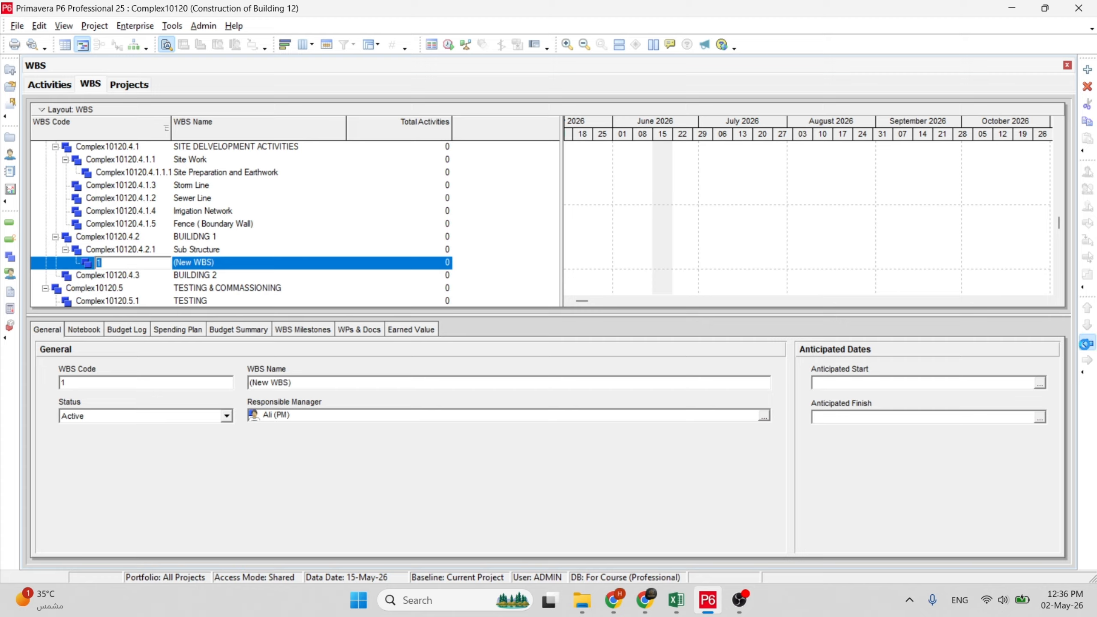
type("2")
key("Return")
Name the new code 2 element under BUILIDNG 1 "Super structure".
left_click(232, 263)
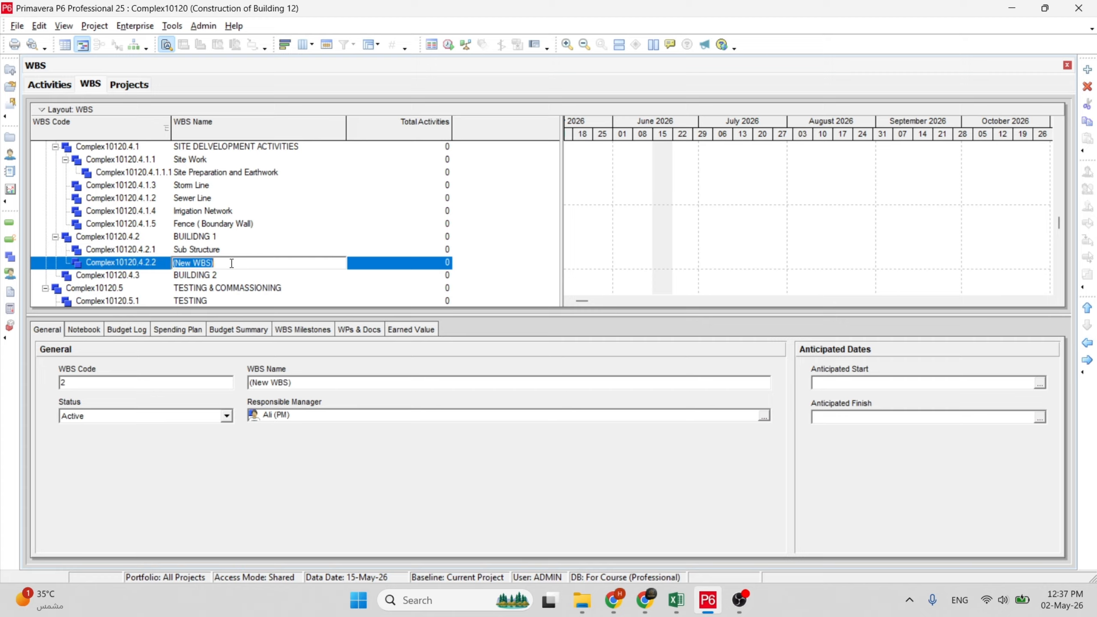
key("BackSpace")
type("Sup")
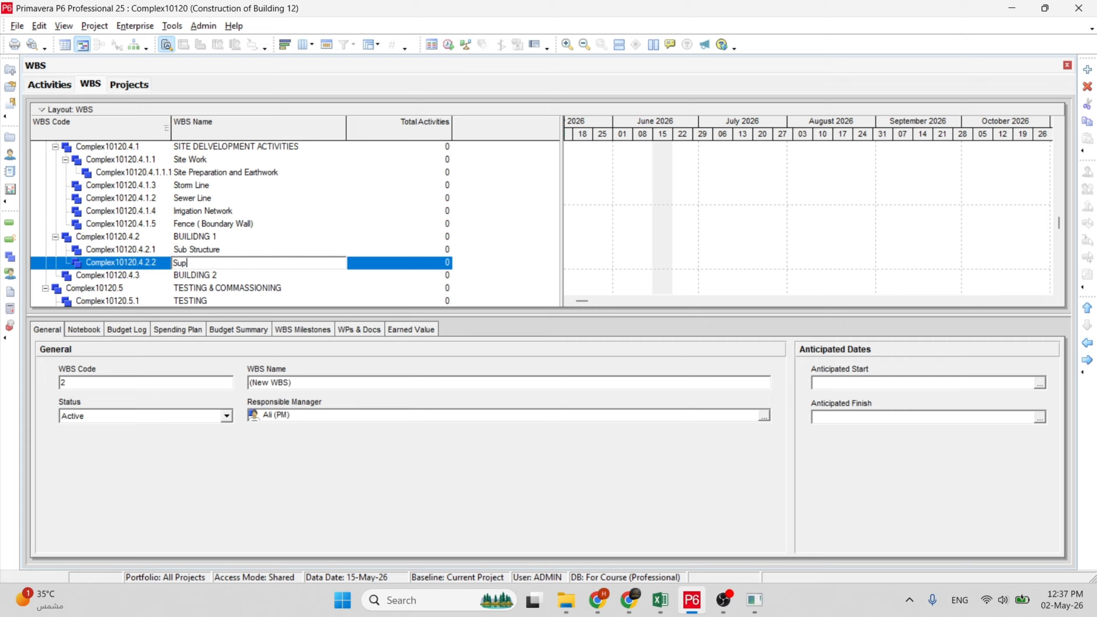
type("erst")
key("BackSpace")
key("BackSpace")
key("BackSpace")
key("BackSpace")
type("structure")
key("Return")
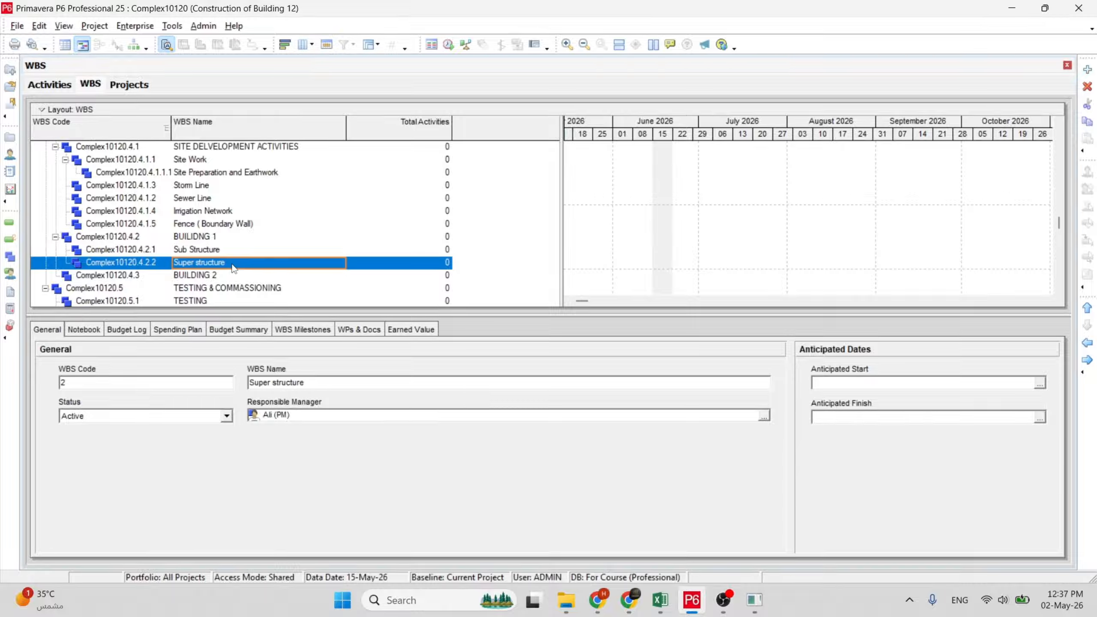
left_click(212, 255)
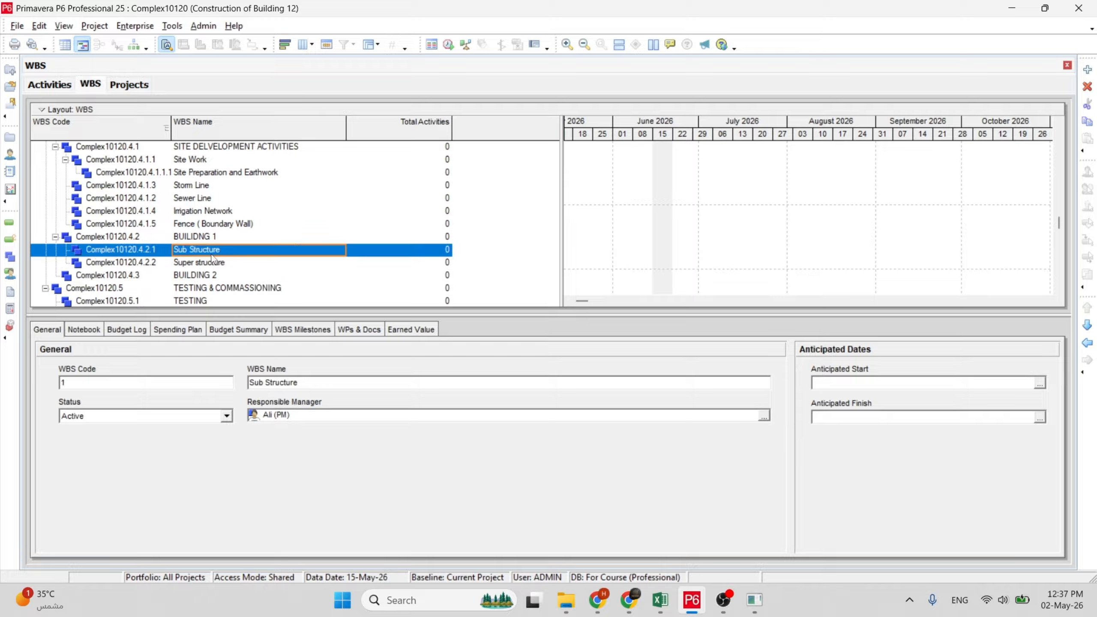
left_click(233, 262)
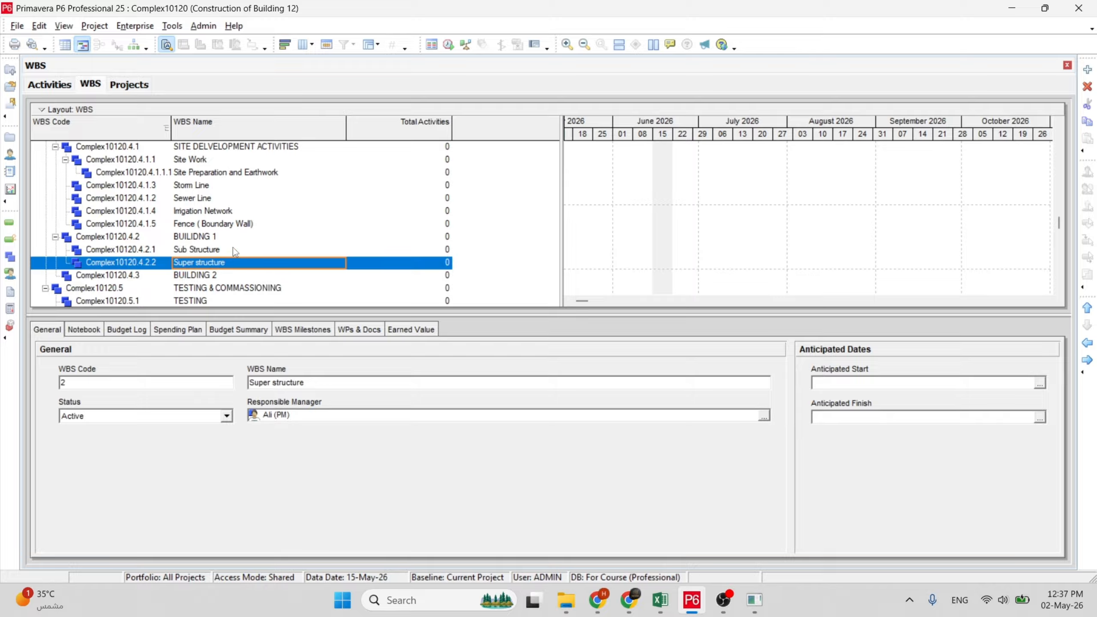
left_click(233, 249)
left_click(233, 263)
left_click(195, 263)
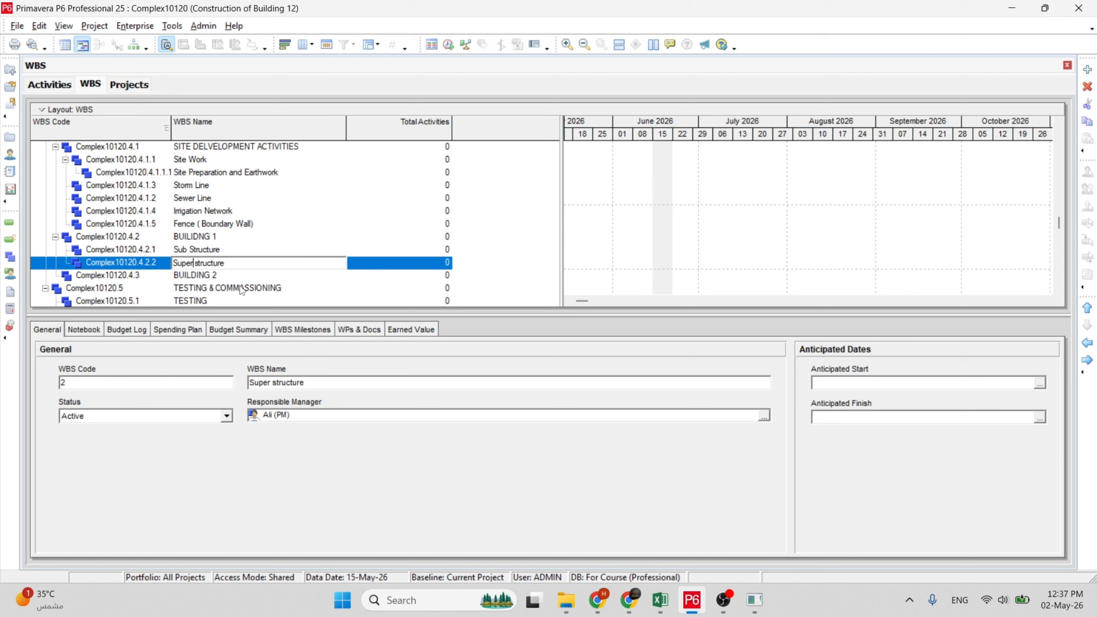
left_click(205, 250)
key("Down")
Add a third WBS element directly under BUILIDNG 1 and name it "Civil / Structure".
left_click(193, 235)
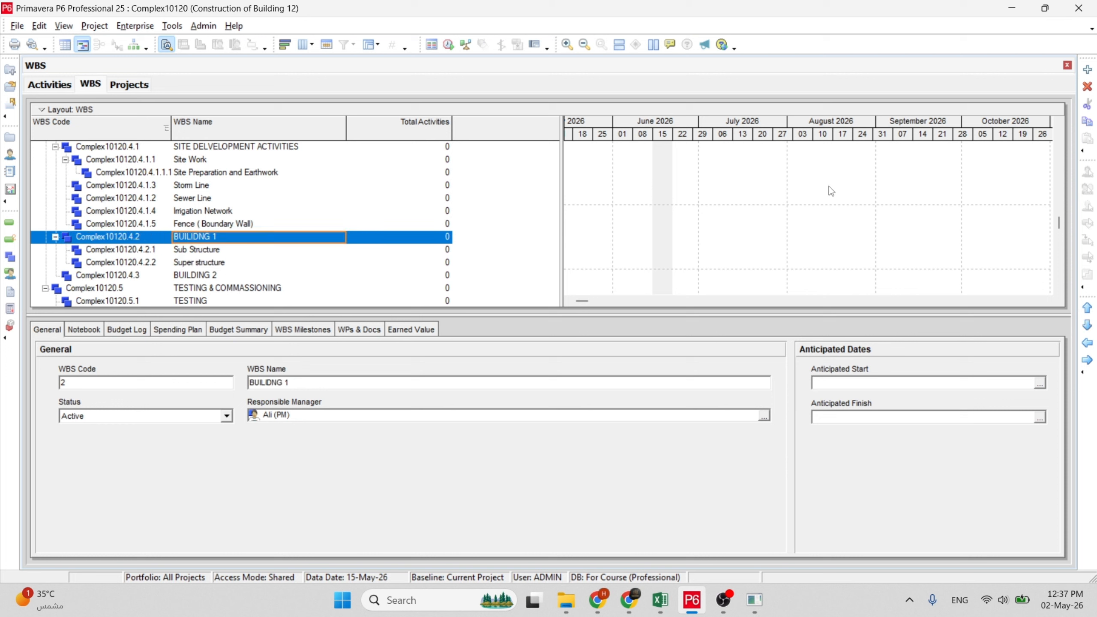
left_click(1089, 70)
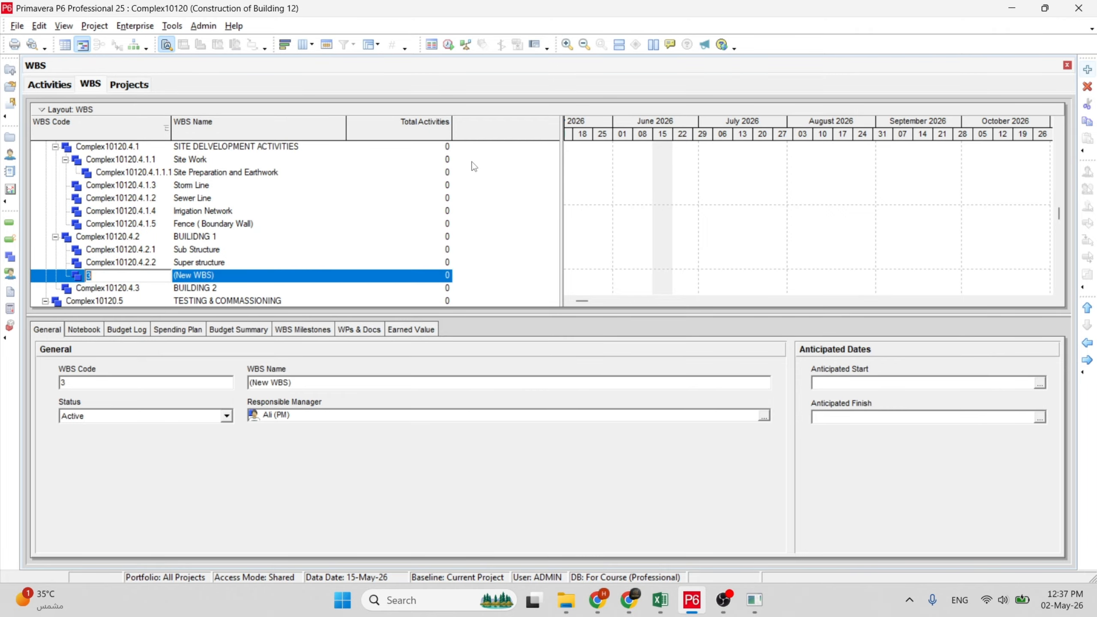
left_click(233, 277)
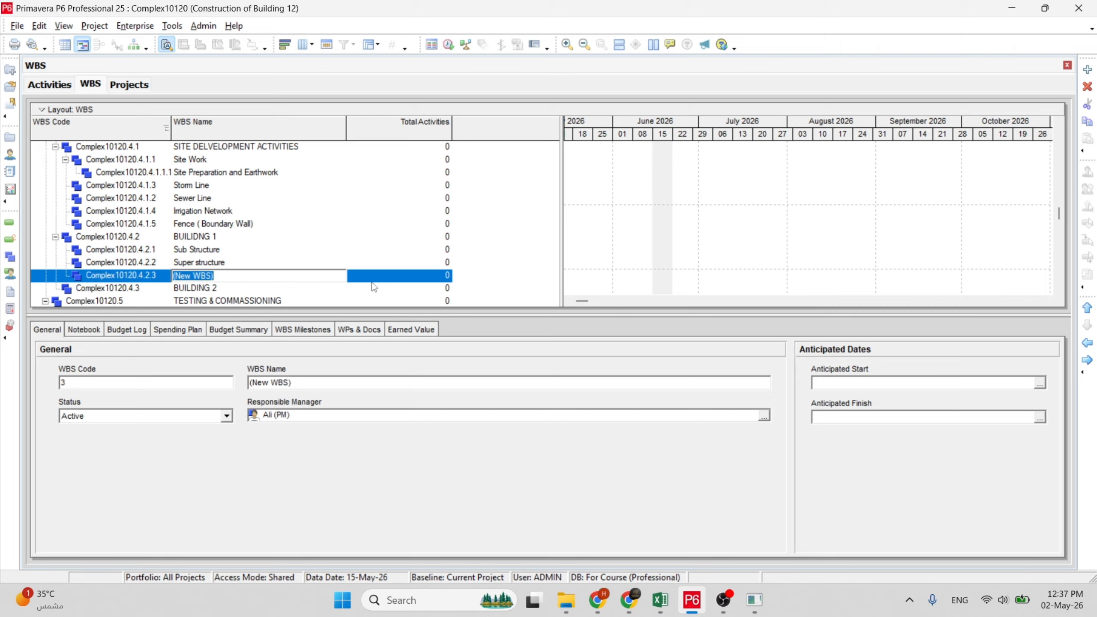
key("BackSpace")
type("Civil / Structure")
key("Return")
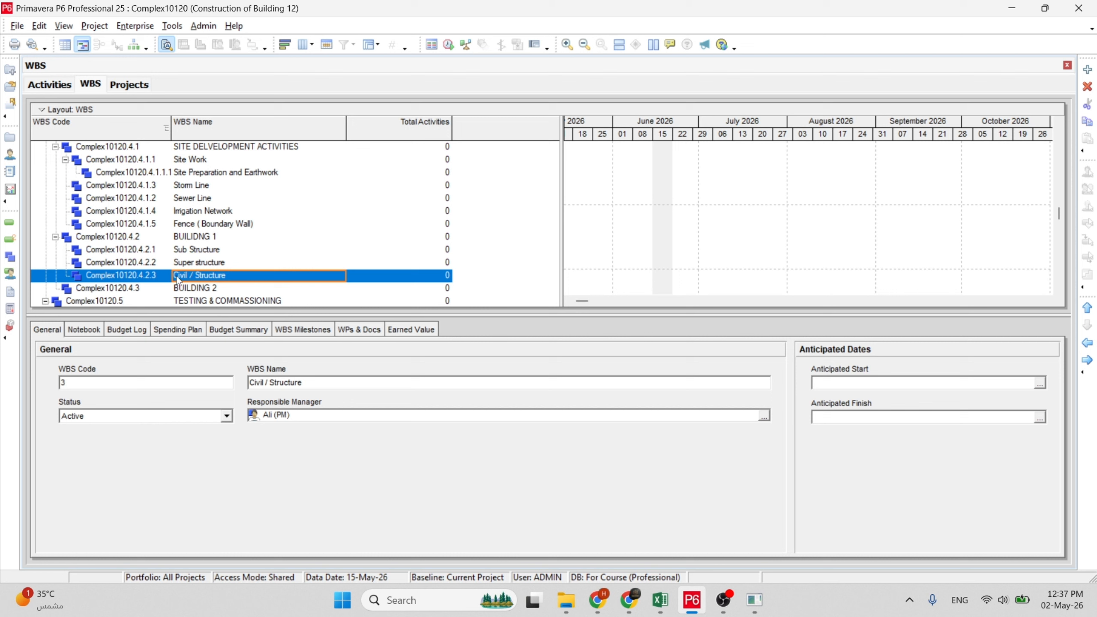
left_click(186, 252)
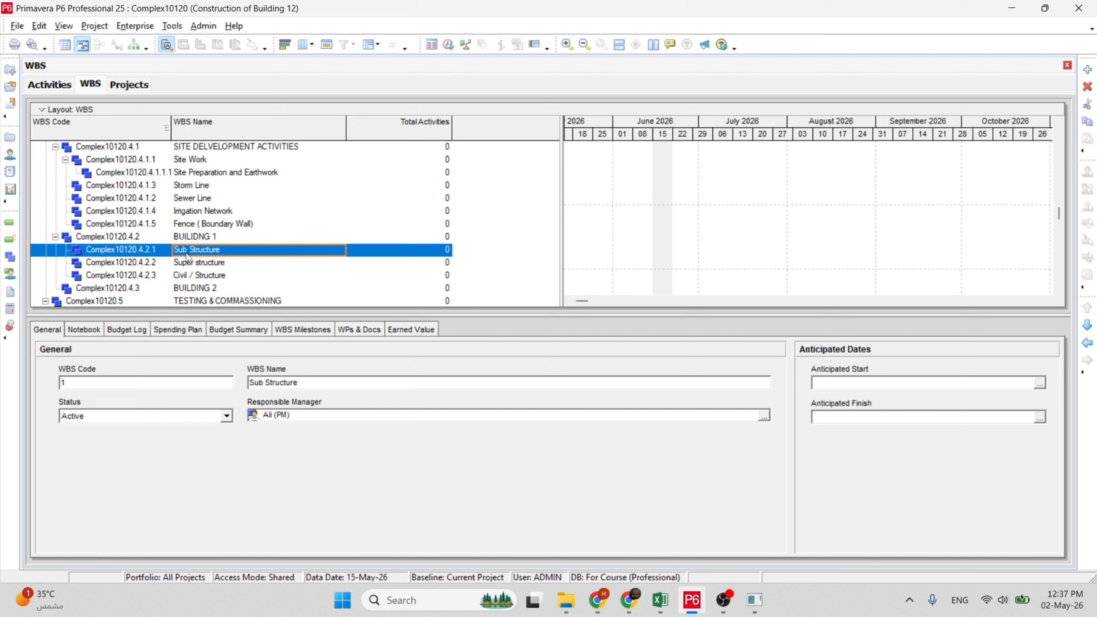
left_click(212, 262)
left_click(213, 254)
left_click(213, 264)
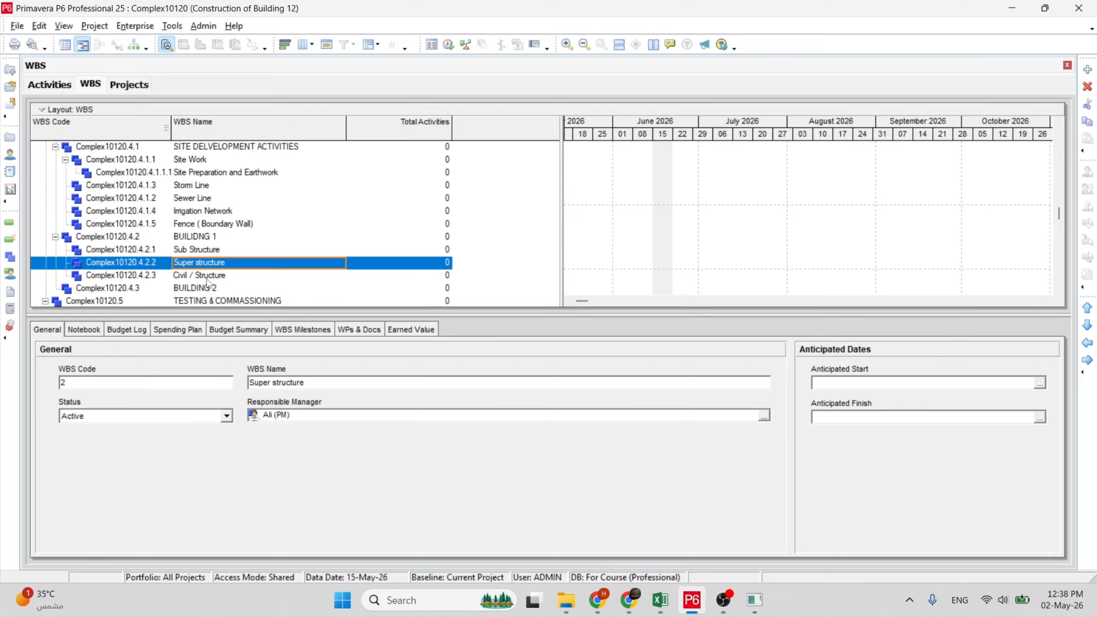
left_click(188, 275)
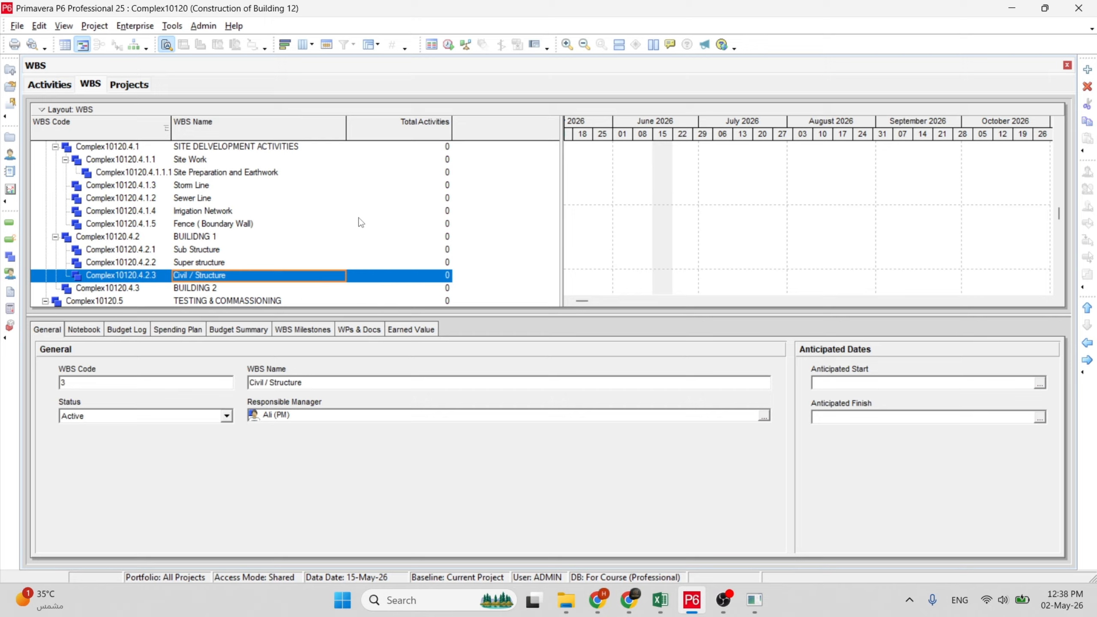
Move Sub Structure below Civil / Structure and nest it as its child element.
left_click(200, 255)
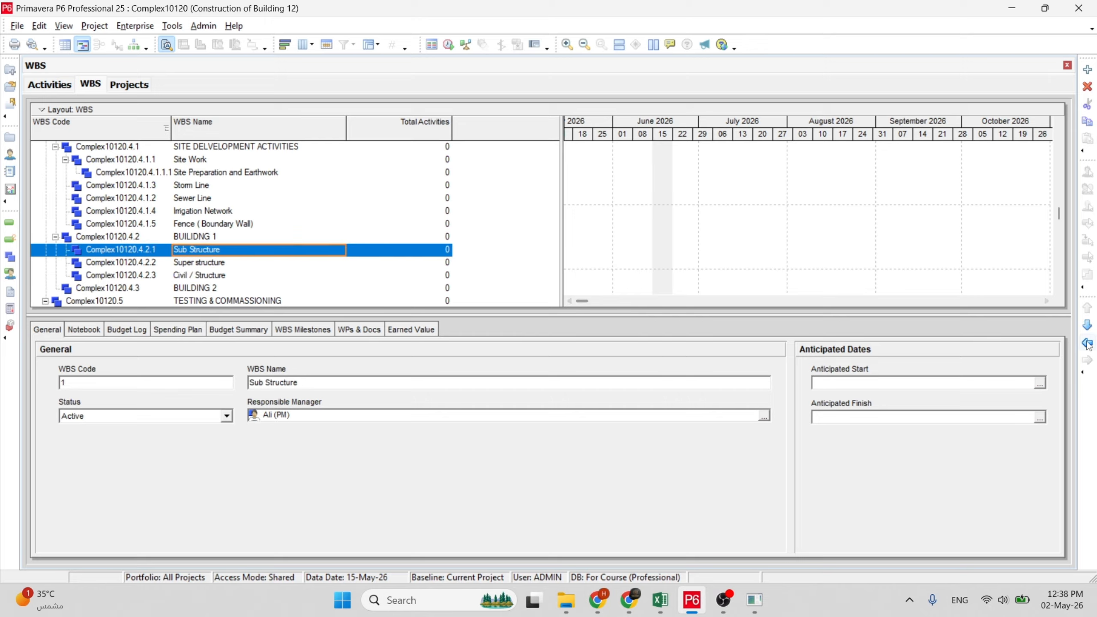
left_click(1088, 326)
left_click(1089, 326)
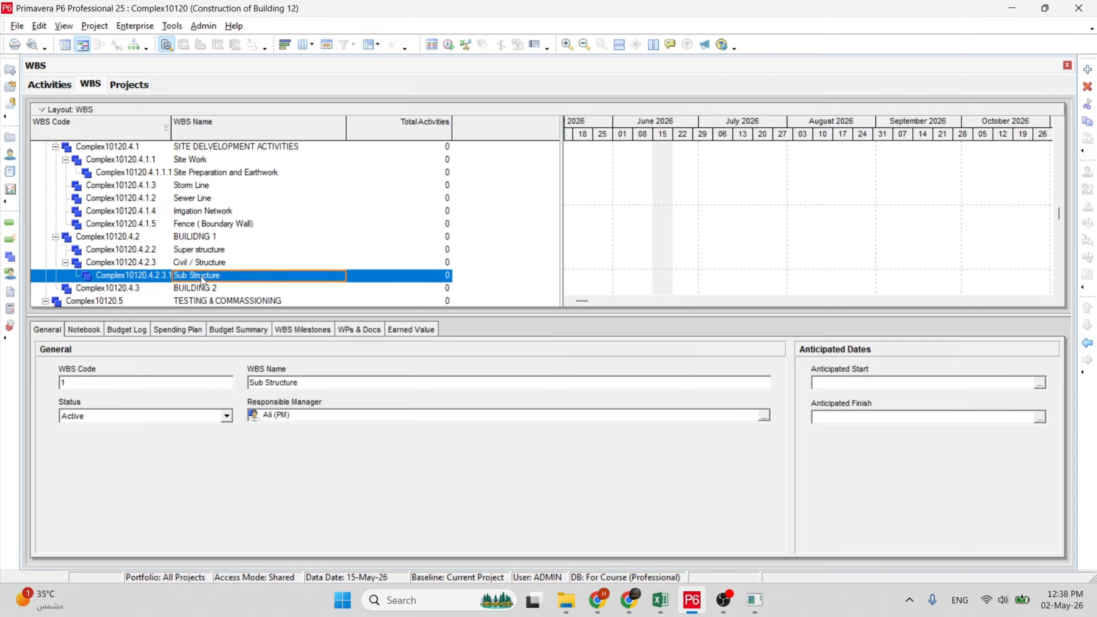
Nest Super structure under Civil / Structure and place it after Sub Structure.
left_click(207, 251)
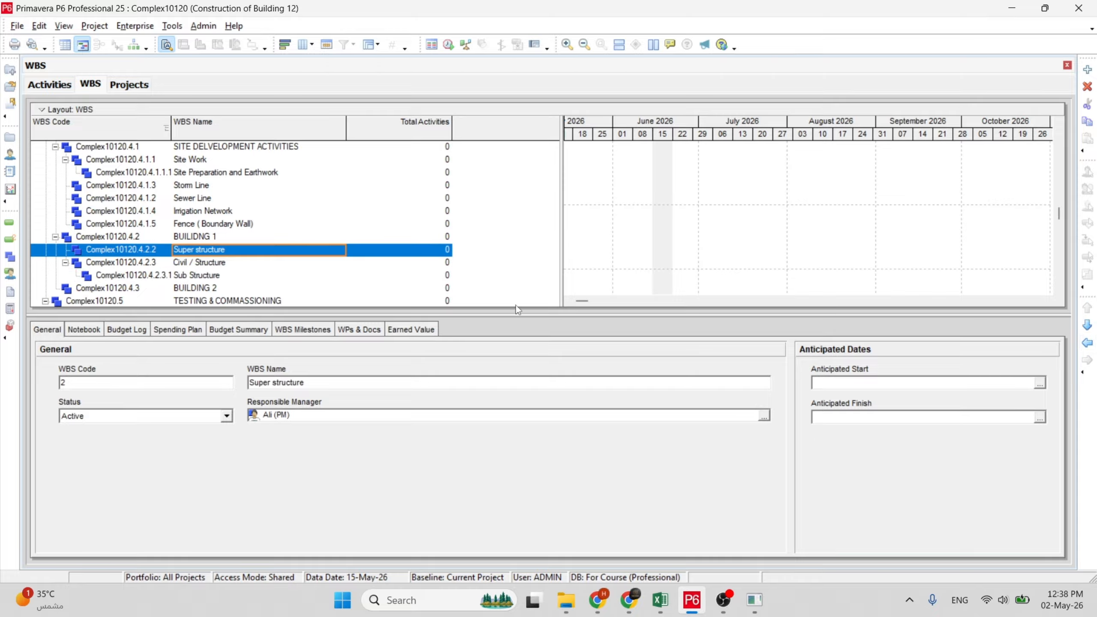
left_click(1088, 326)
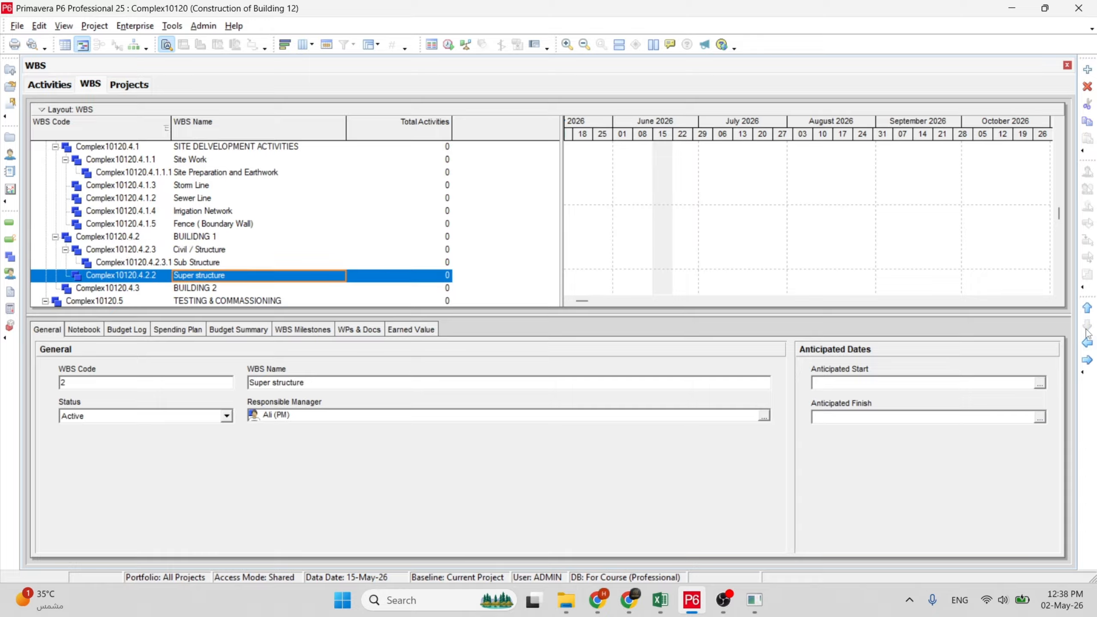
left_click(1086, 362)
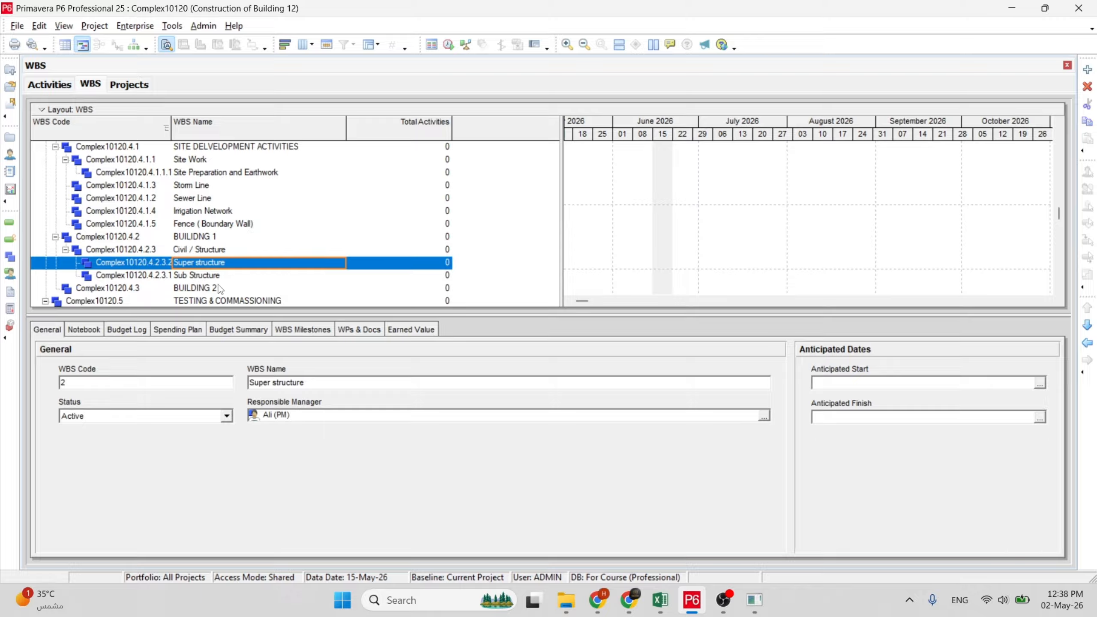
left_click(1088, 325)
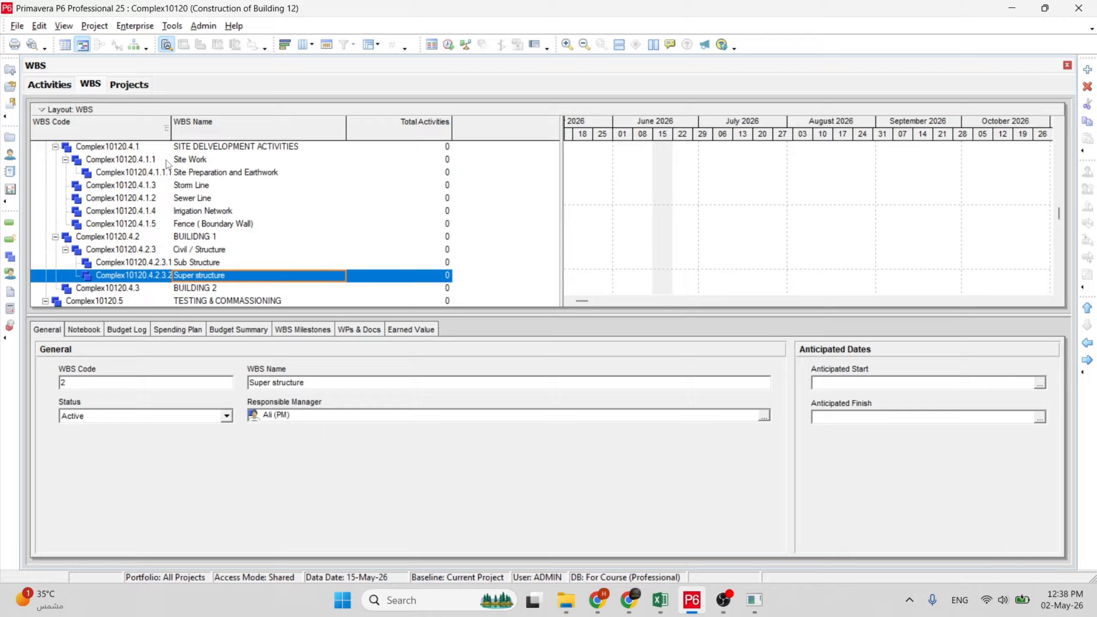
Place the WBS Name column before the WBS Code column and restore the hierarchical ordering of the WBS table.
left_click_drag(171, 132, 190, 139)
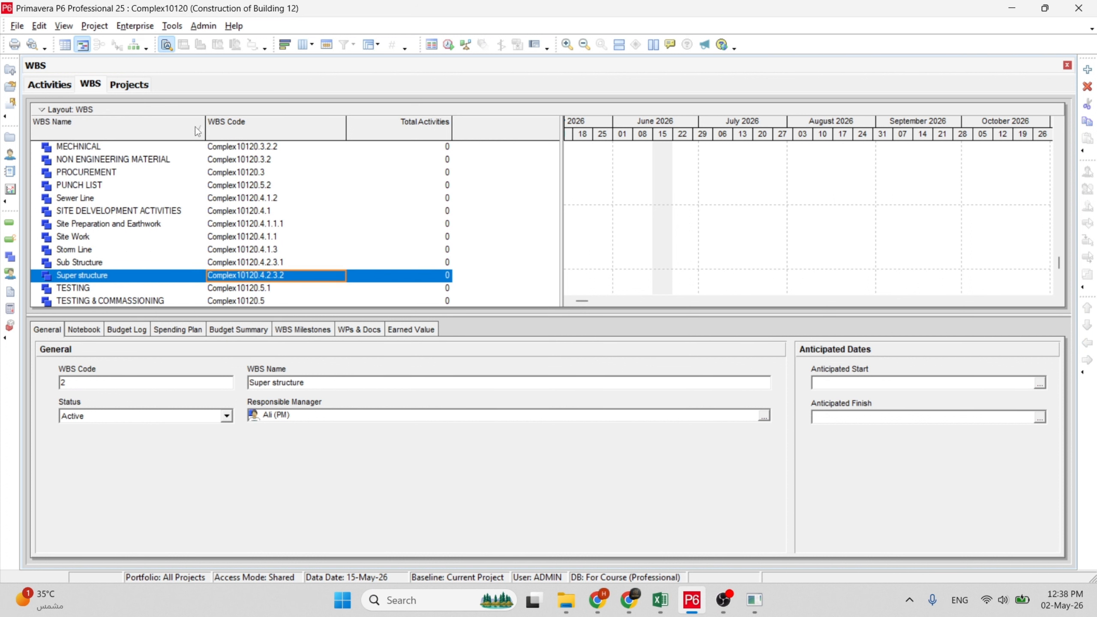
left_click(198, 131)
left_click(181, 133)
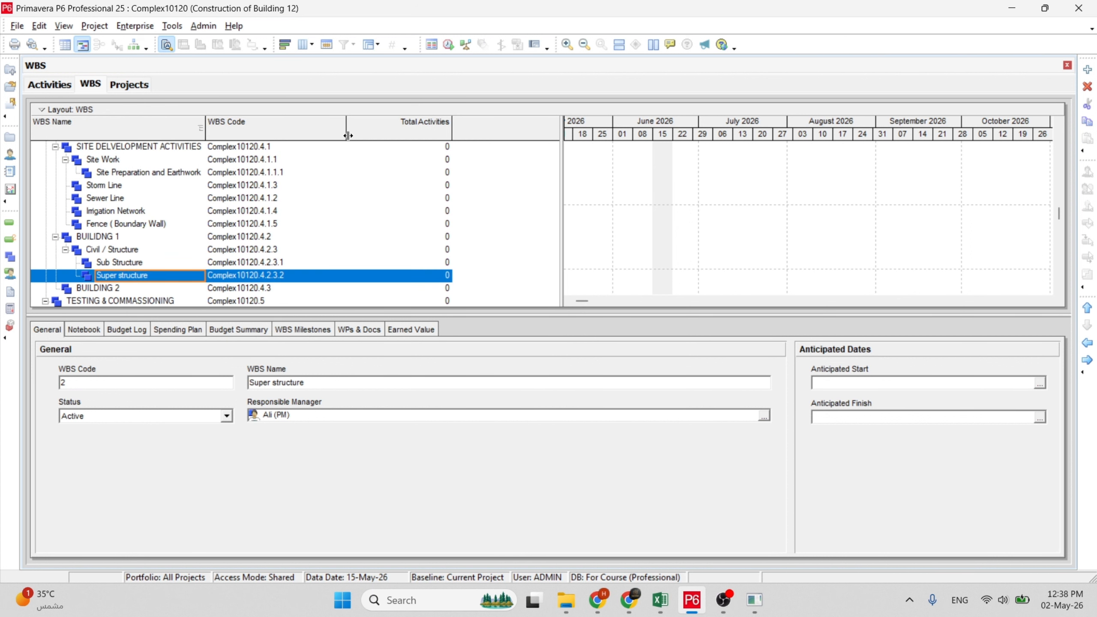
Widen the WBS Code column and place it before WBS Name, with the WBS table in hierarchical order.
left_click_drag(347, 136, 402, 137)
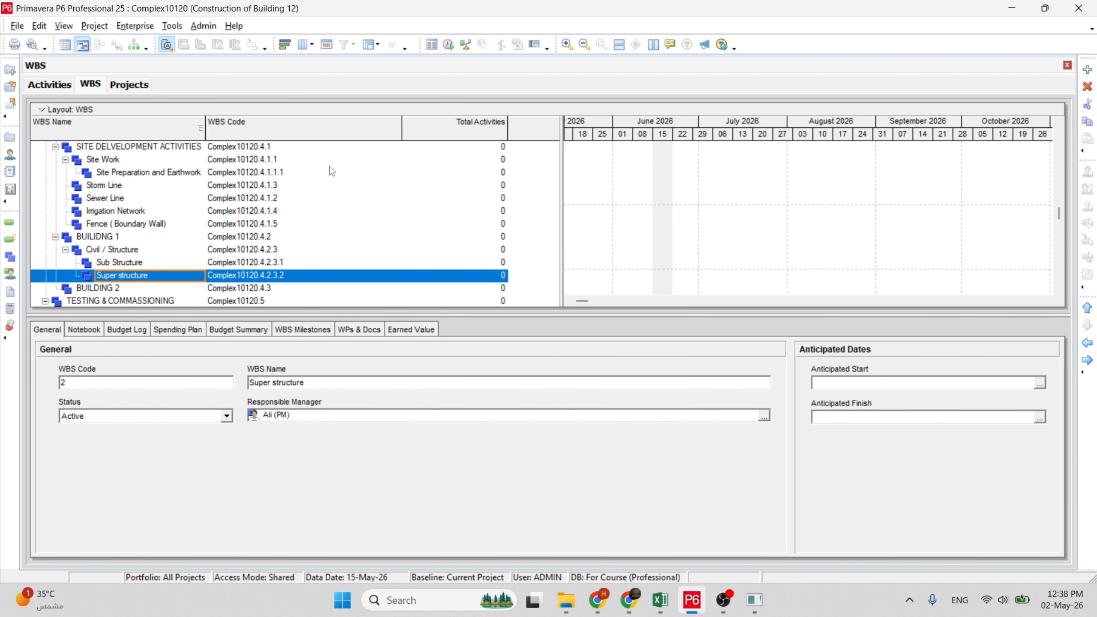
left_click(174, 127)
left_click(173, 127)
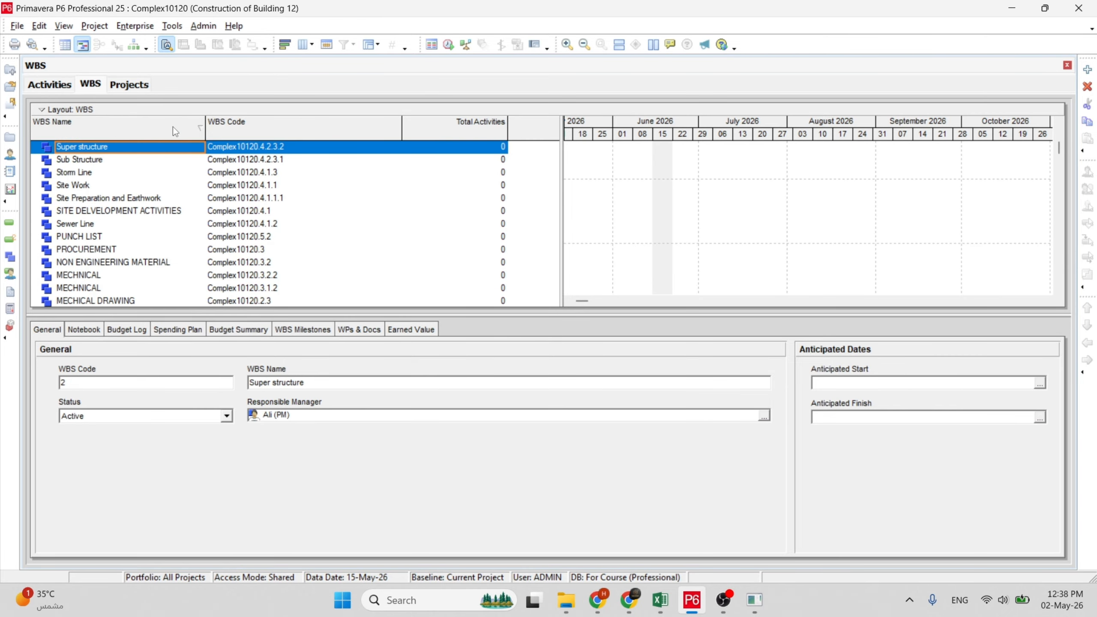
left_click(173, 127)
left_click(215, 135)
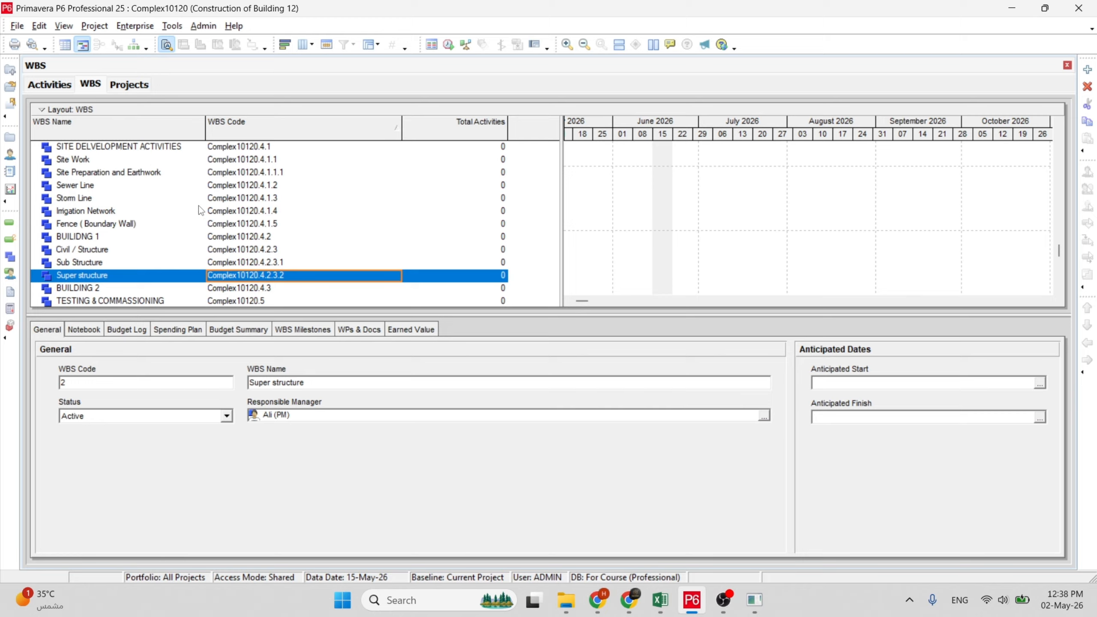
left_click(101, 122)
left_click(233, 128)
left_click(223, 122)
left_click_drag(139, 127, 138, 126)
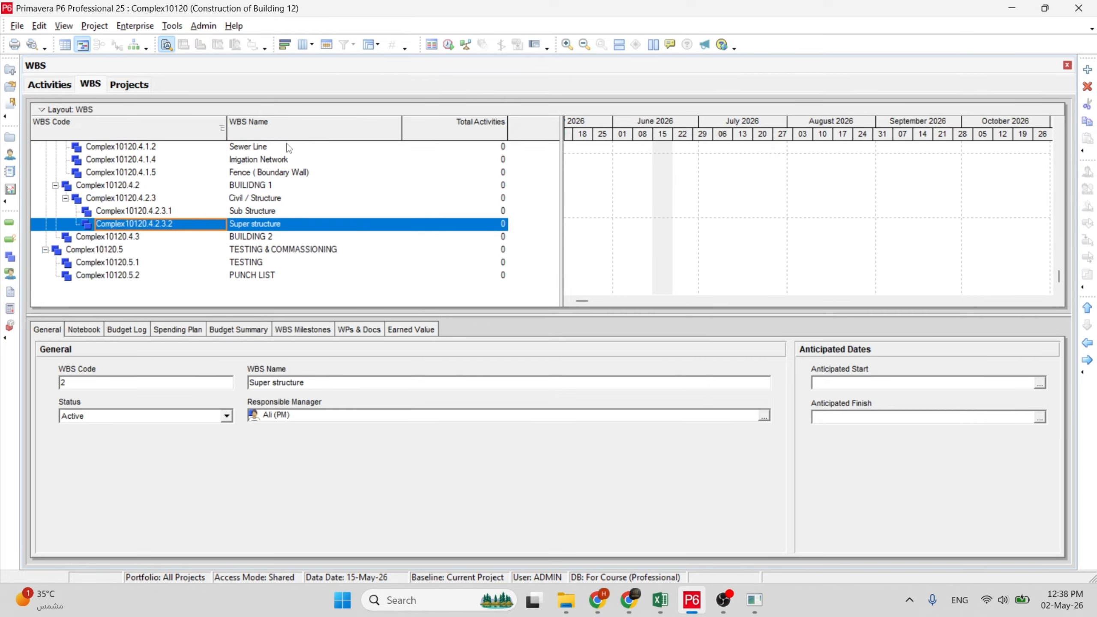
Move WBS Code below WBS Name in the column selection, return it to first place and apply the selection.
right_click(535, 148)
mouse_move(579, 281)
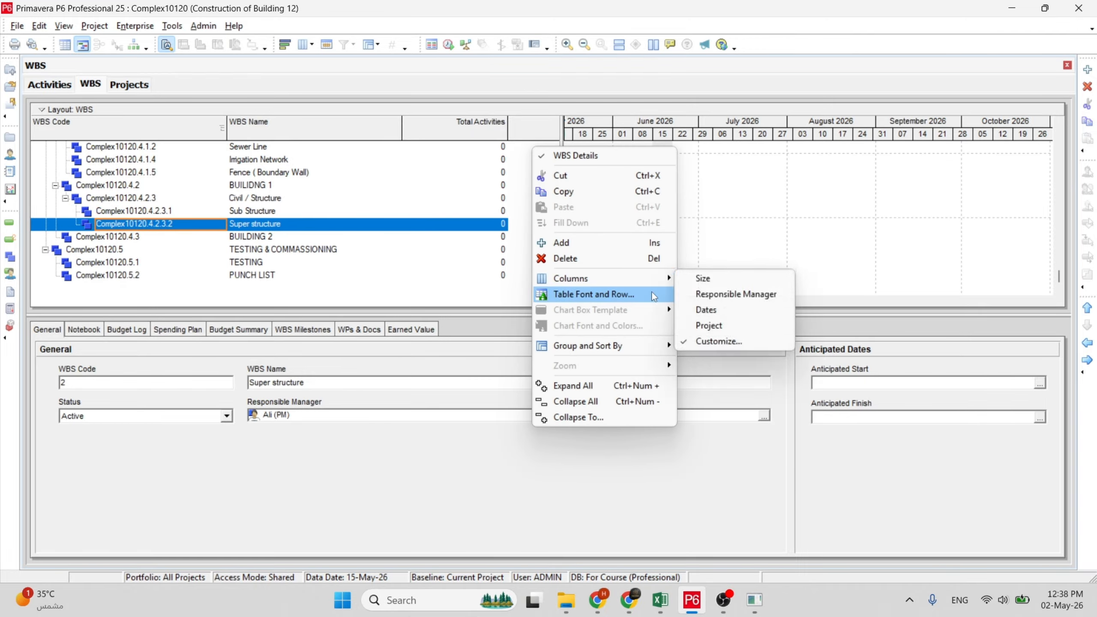
left_click(718, 341)
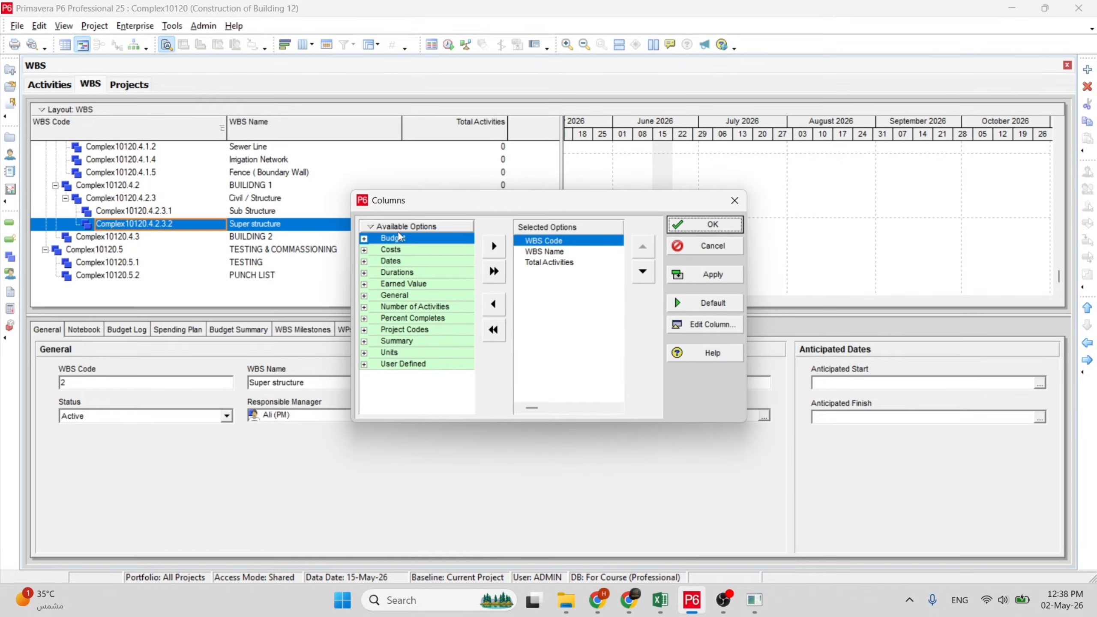
left_click(643, 277)
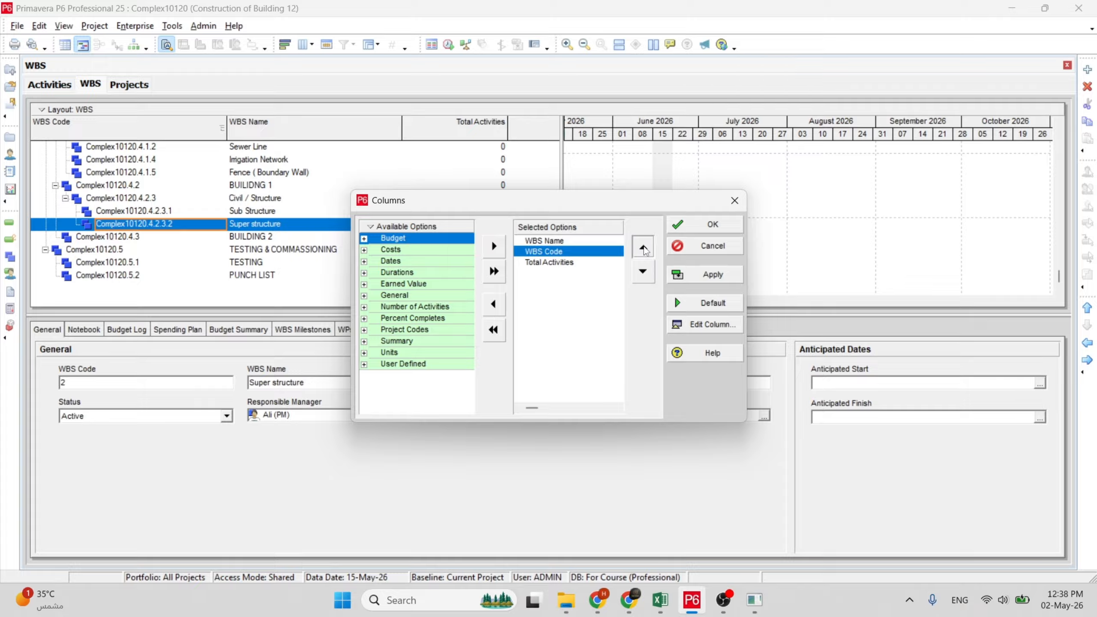
left_click(643, 250)
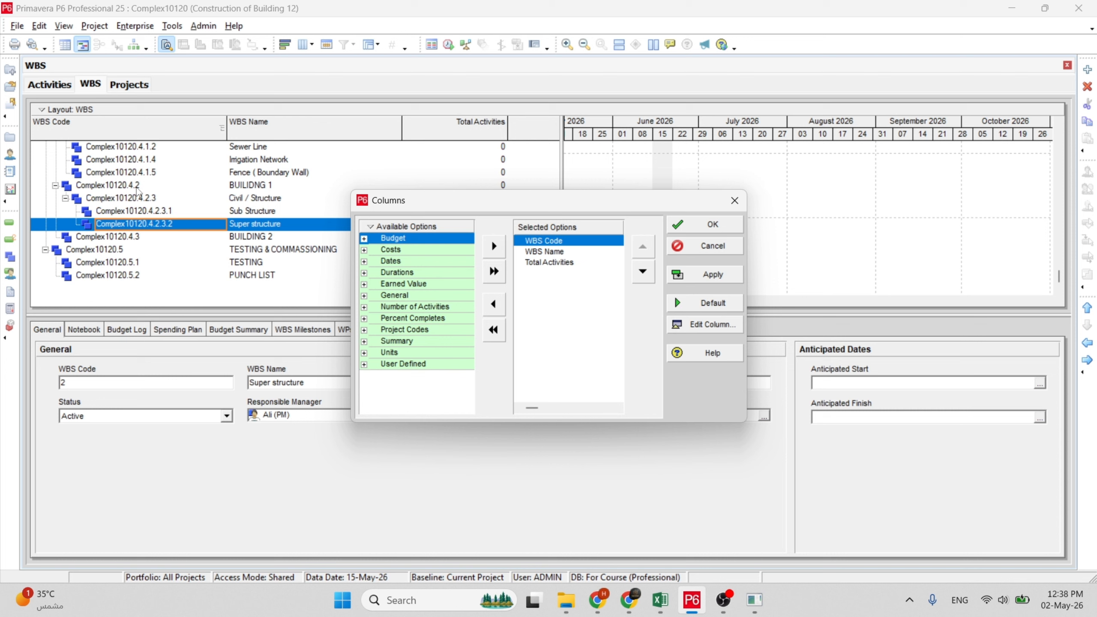
left_click(680, 225)
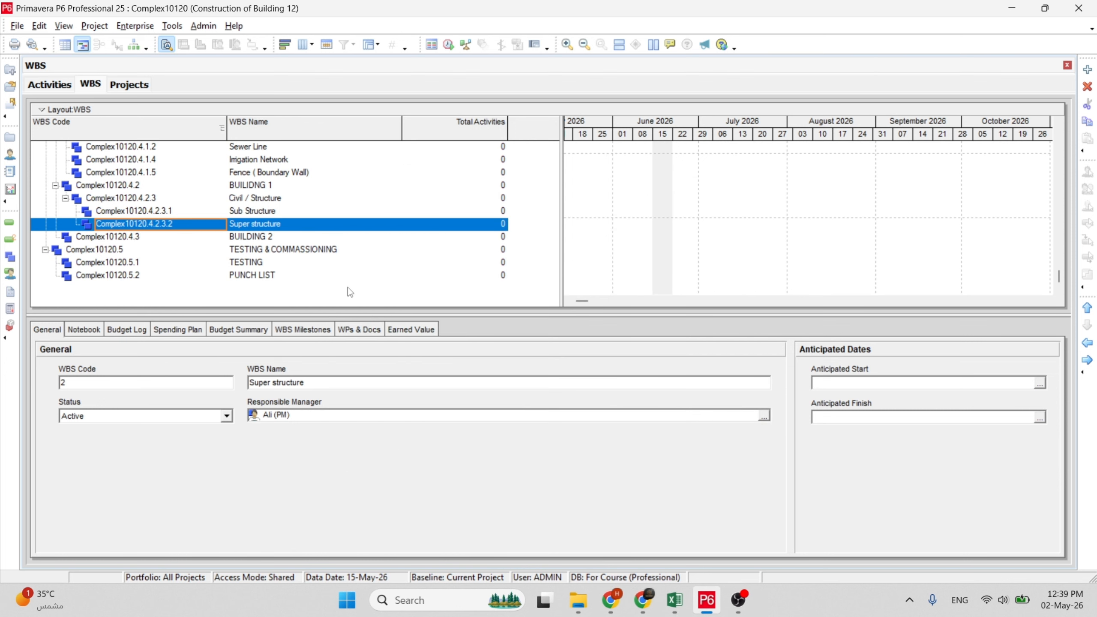
left_click(254, 213)
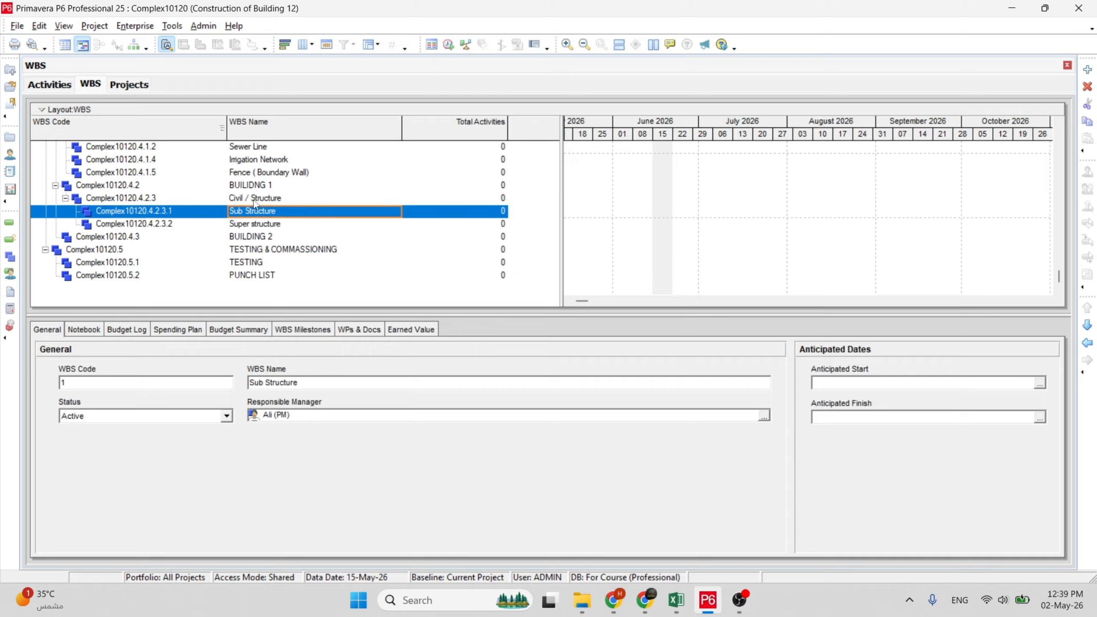
left_click(253, 200)
left_click(257, 213)
left_click(256, 225)
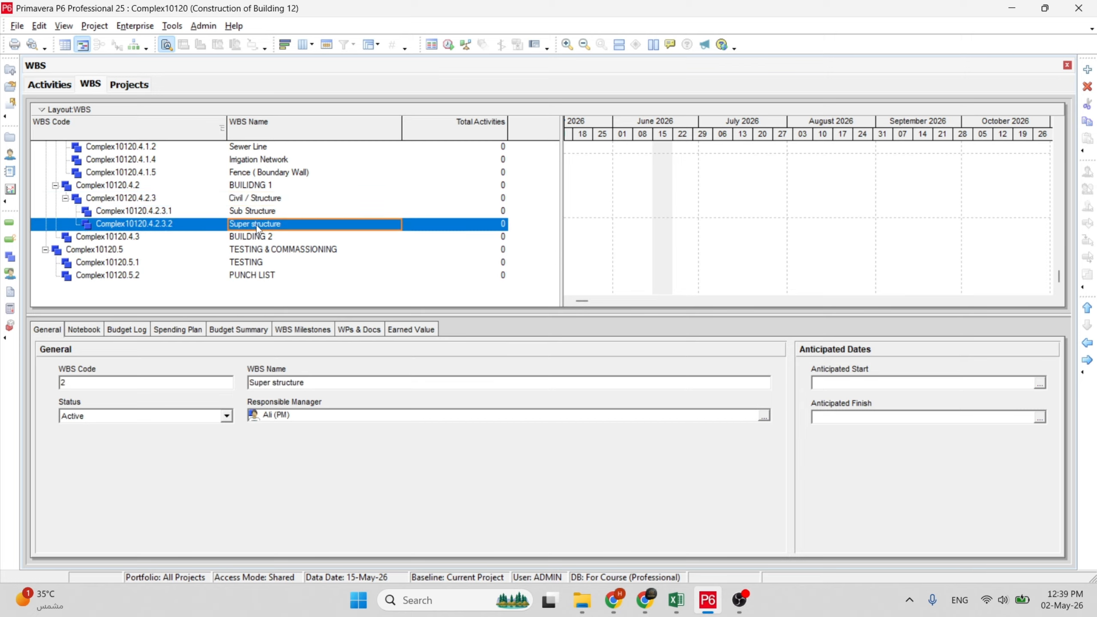
Add a WBS element with code 1 directly under BUILIDNG 1, following Civil / Structure and its children.
left_click(233, 200)
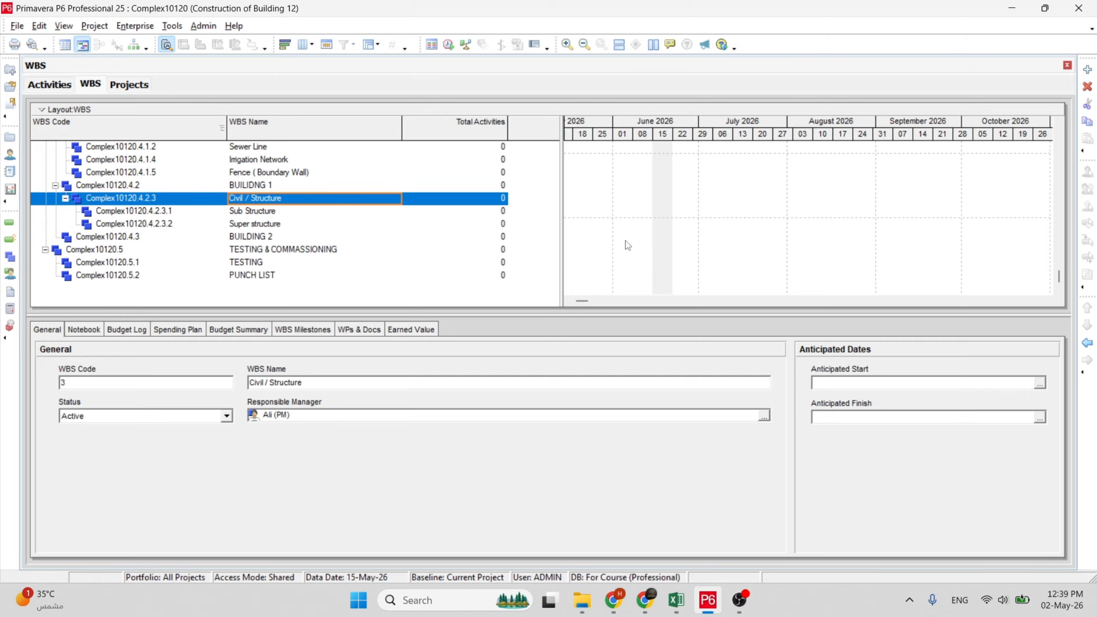
left_click(1087, 69)
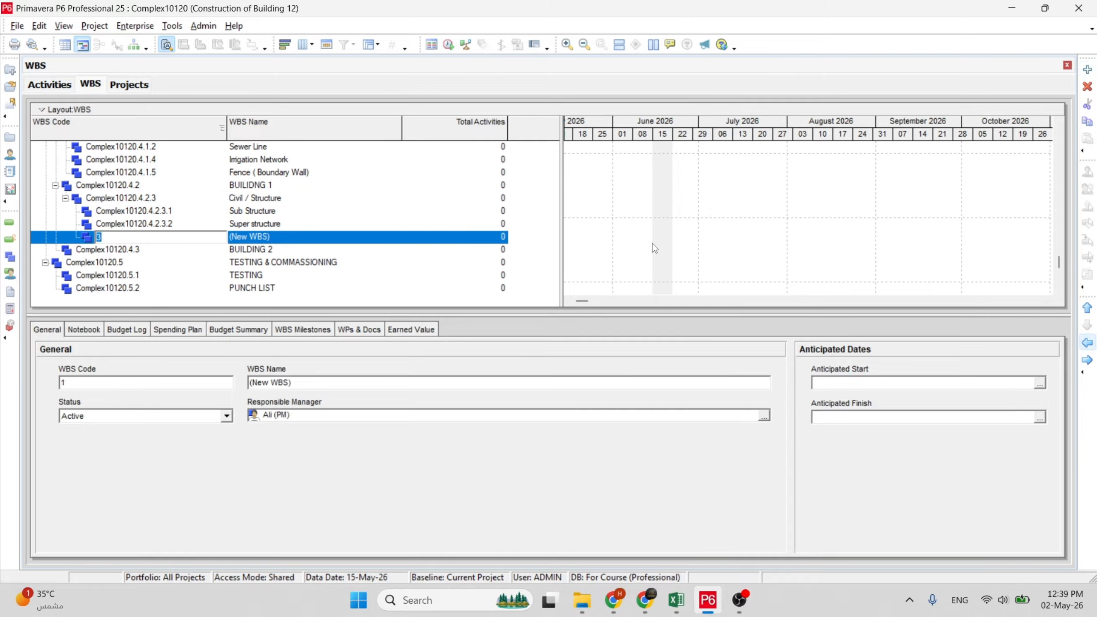
type("1")
key("Return")
left_click(289, 237)
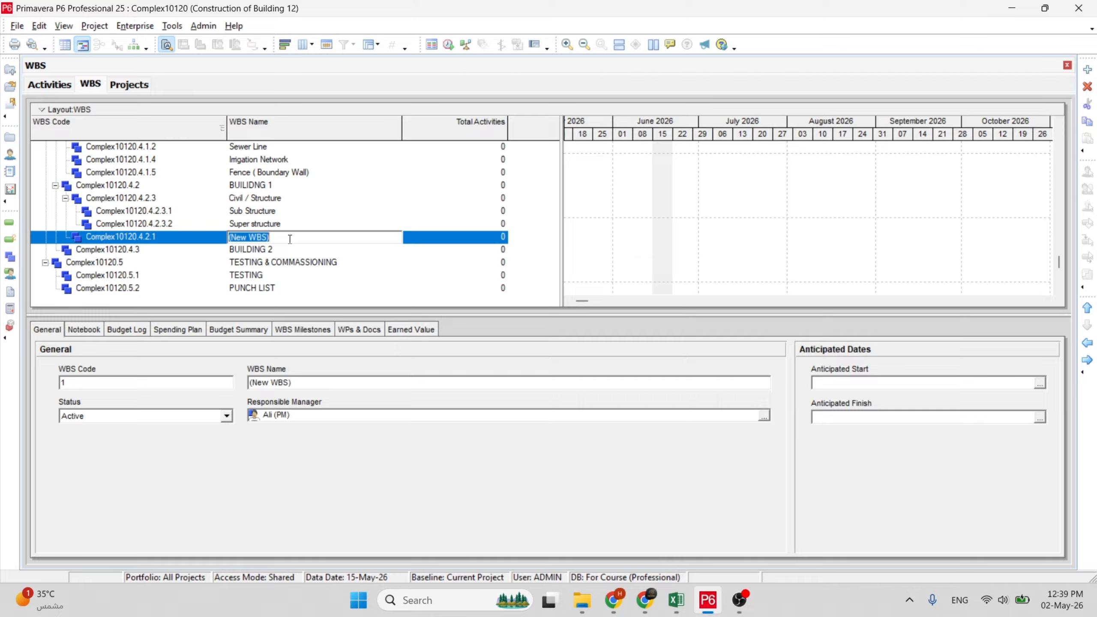
Name the new element under BUILIDNG 1 "Architectural Work".
key("BackSpace")
type("Arcg=")
key("BackSpace")
type("hitecturew")
key("BackSpace")
type("al")
key("BackSpace")
key("BackSpace")
key("BackSpace")
type("al w")
type("W")
type("ork")
key("BackSpace")
key("BackSpace")
key("BackSpace")
type("wORK")
key("Return")
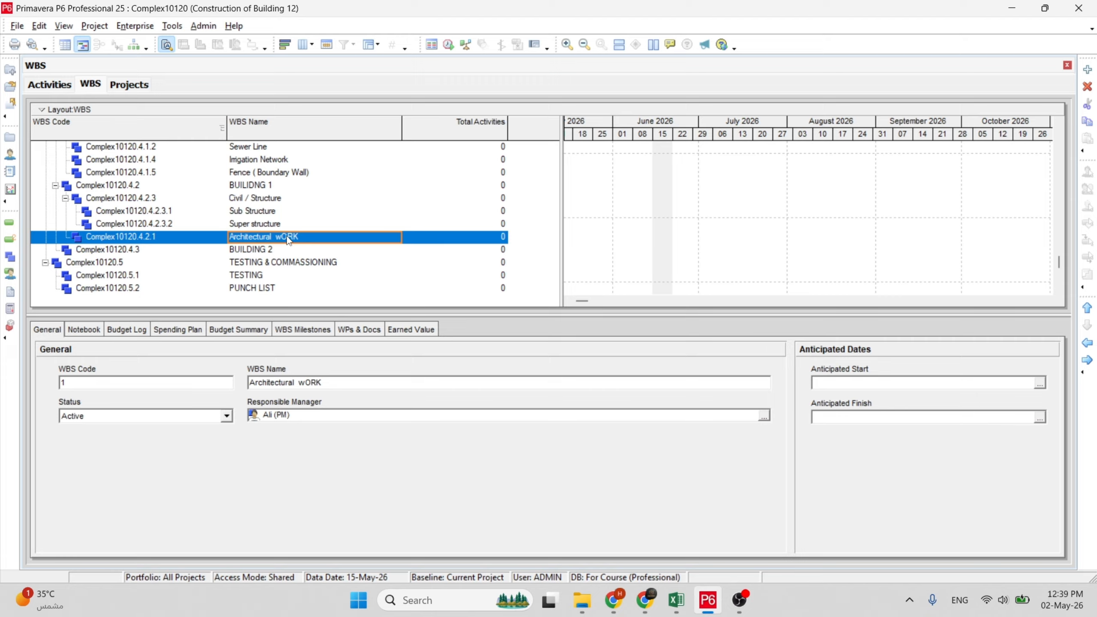
left_click(311, 237)
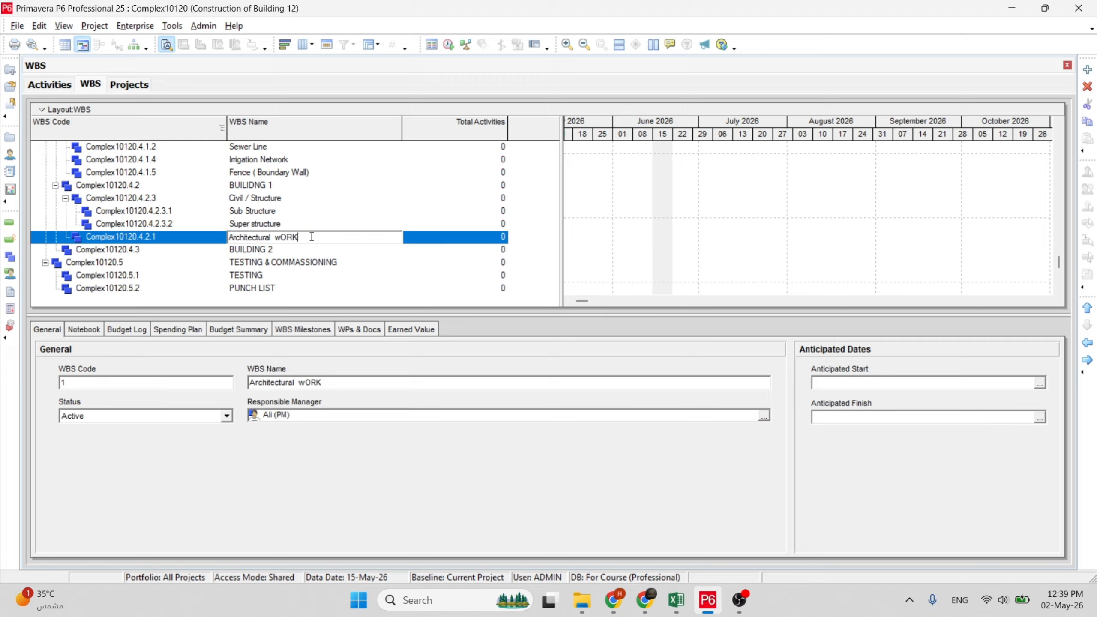
key("BackSpace")
key("BackSpace")
key("BackSpace")
key("BackSpace")
type("Work")
key("Return")
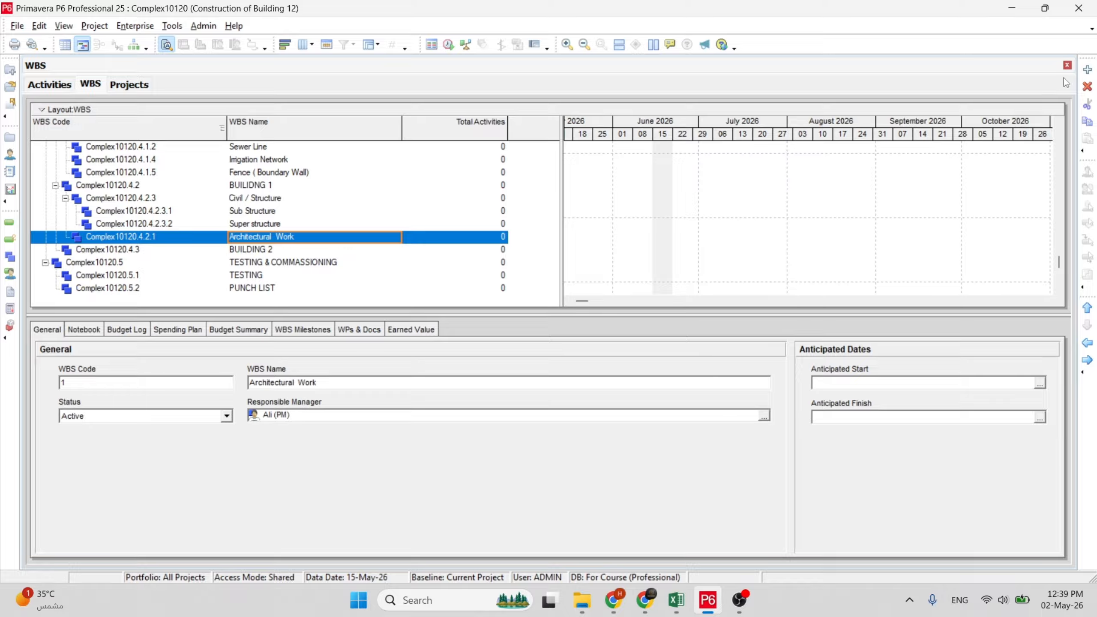
Add a WBS element after Architectural Work at the same level and collapse the Civil / Structure branch.
left_click(1088, 69)
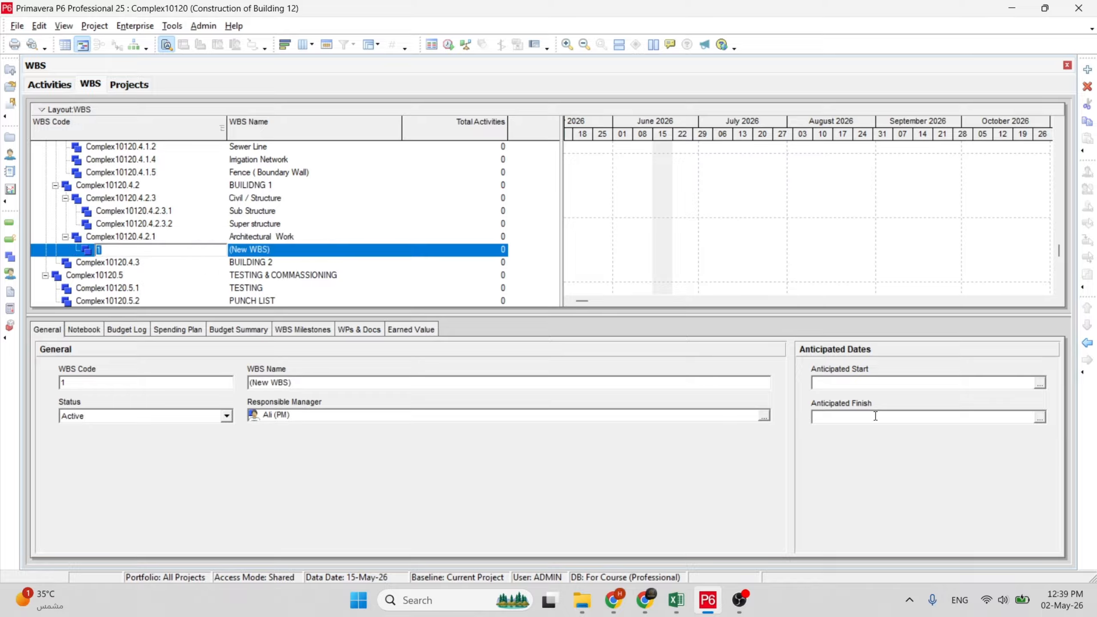
left_click(1087, 343)
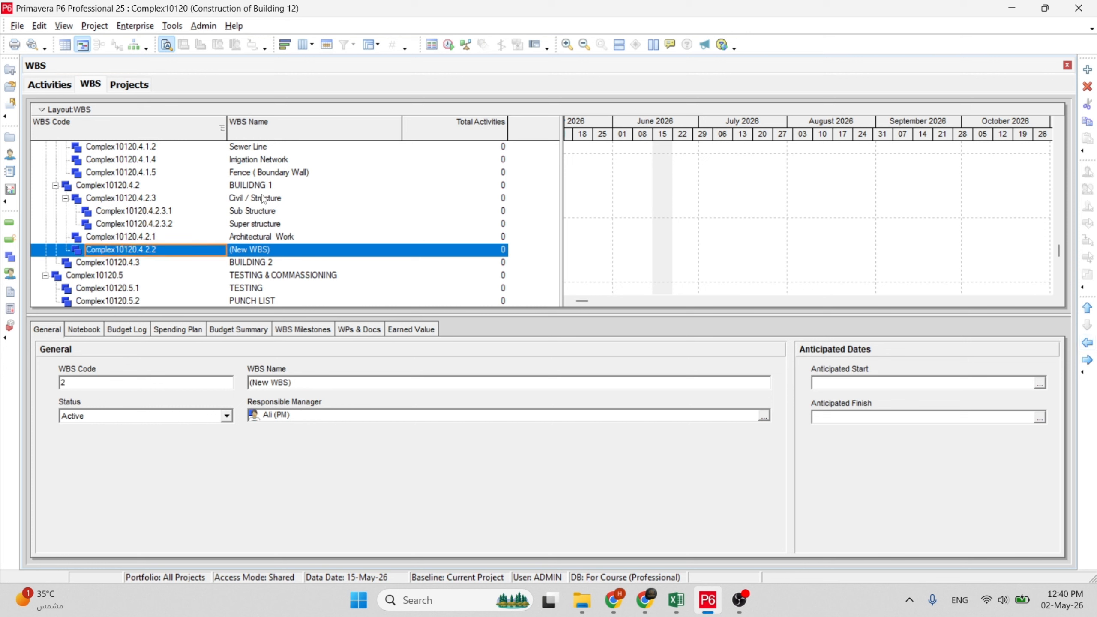
left_click(67, 202)
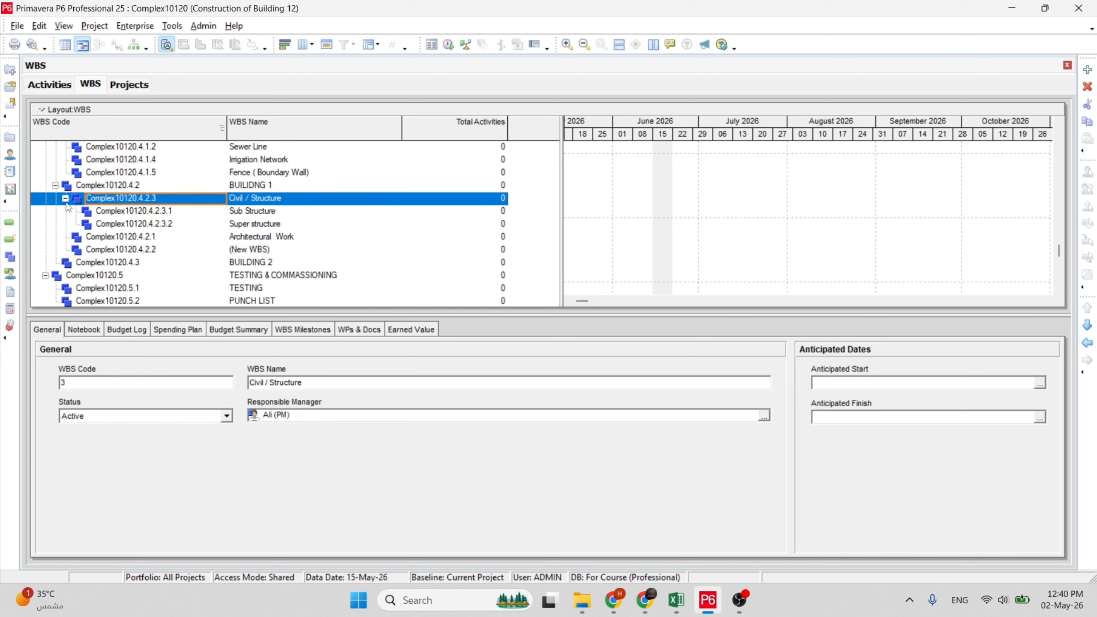
left_click(66, 198)
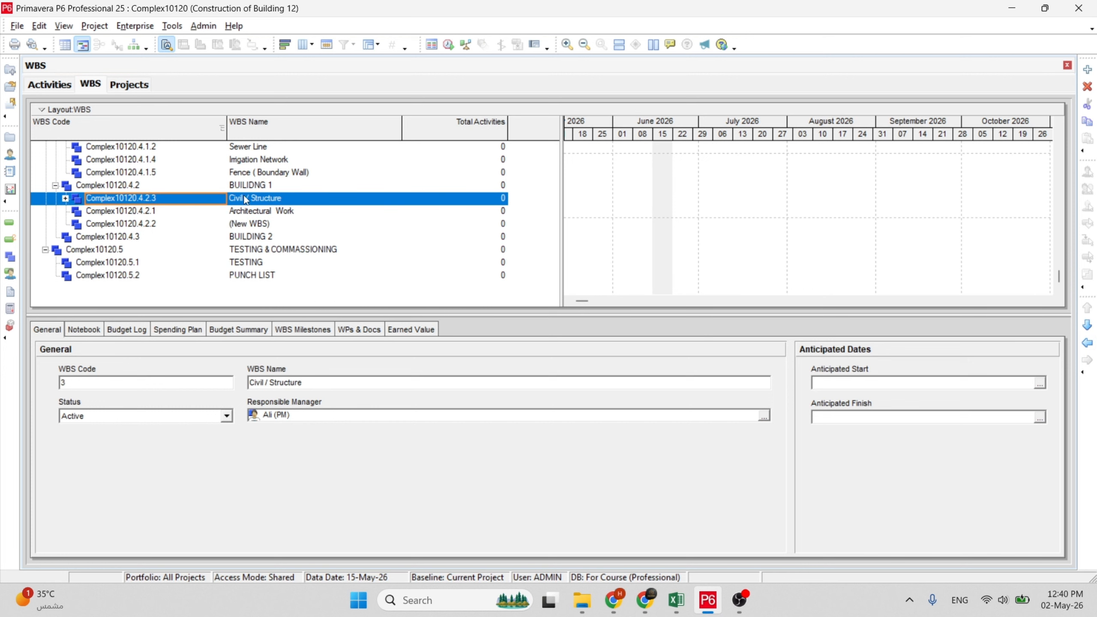
left_click(263, 210)
left_click(269, 224)
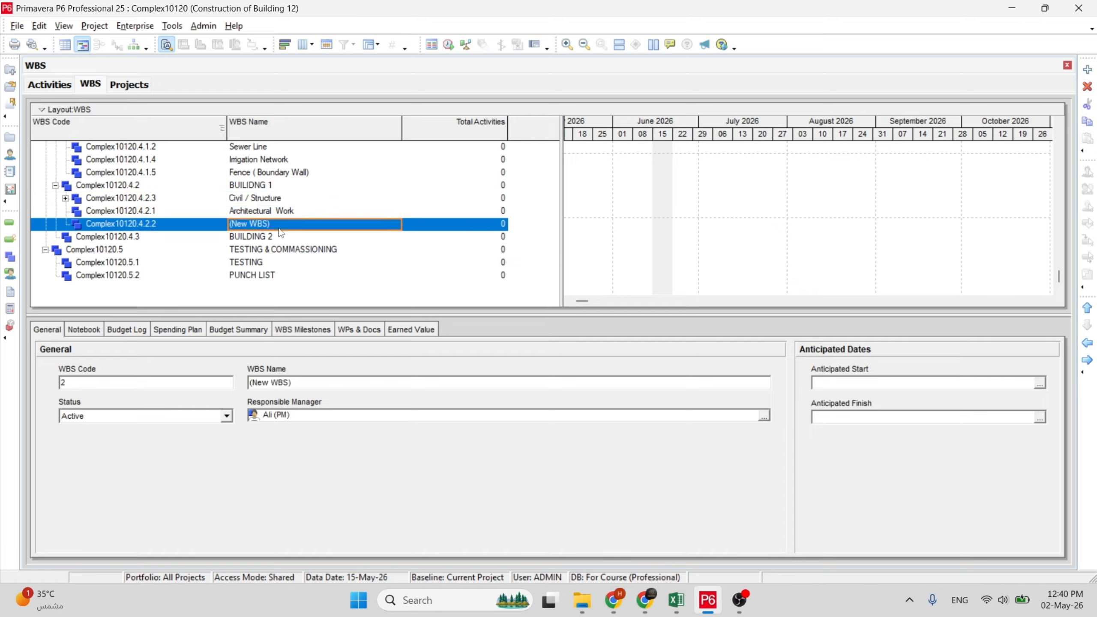
Name the new element below Architectural Work "Mechnical Work".
left_click(294, 226)
type("Mechn")
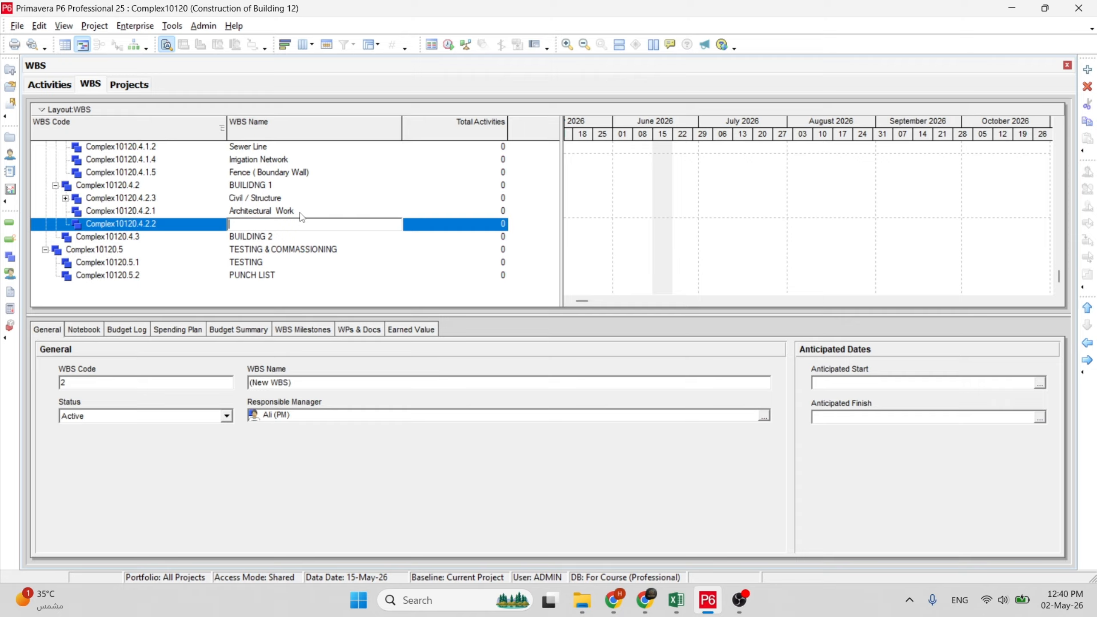
type("ial Work")
left_click(258, 224)
type("c")
left_click(281, 216)
left_click(282, 221)
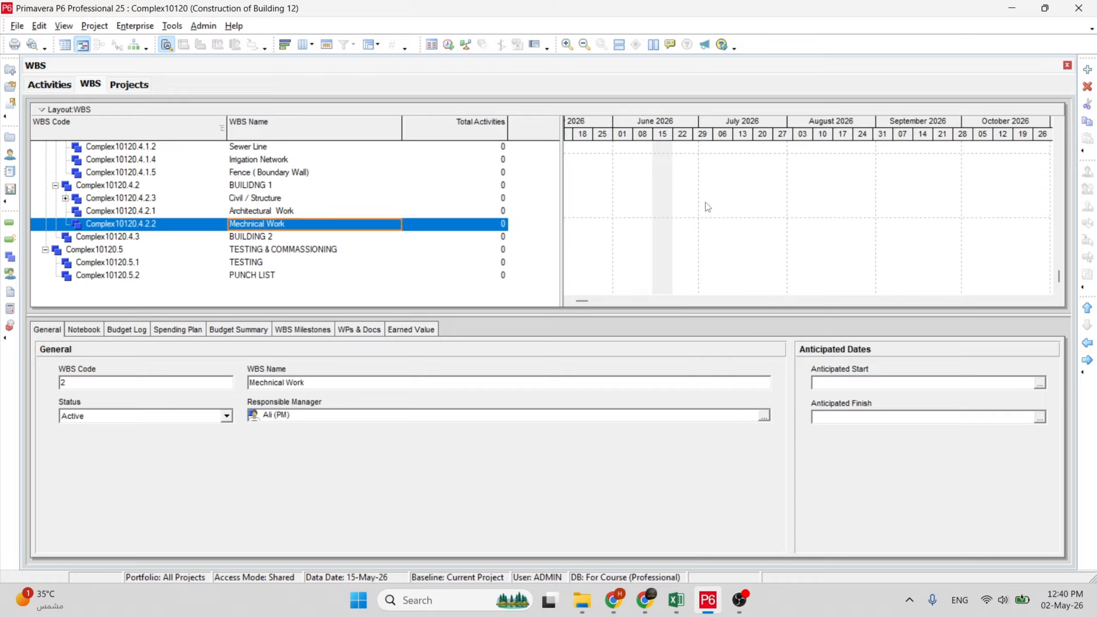
Add a WBS element with code 4 directly under BUILIDNG 1 after Mechnical Work and name it "Electrical Work".
left_click(1088, 69)
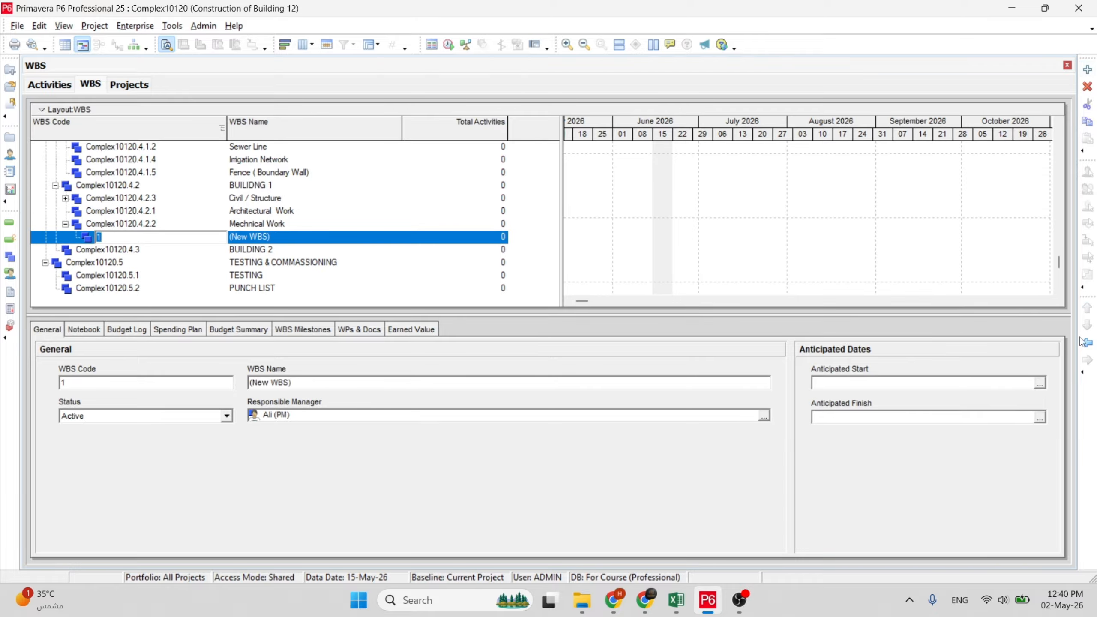
type("4")
left_click(281, 242)
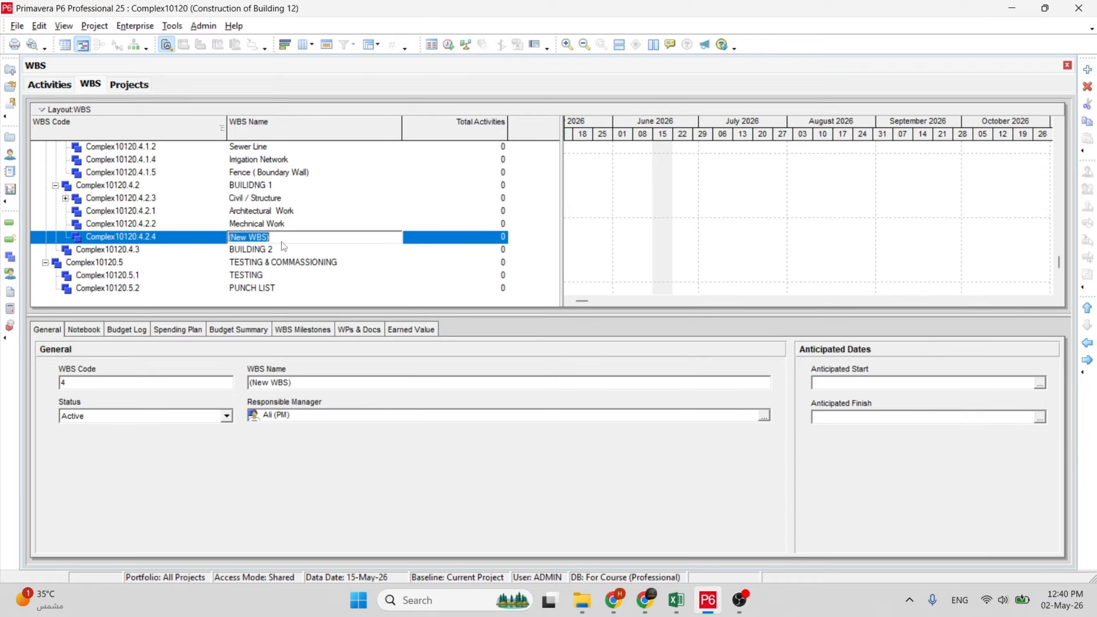
type("Electrical Wprl")
key("BackSpace")
key("BackSpace")
type("ork")
key("Return")
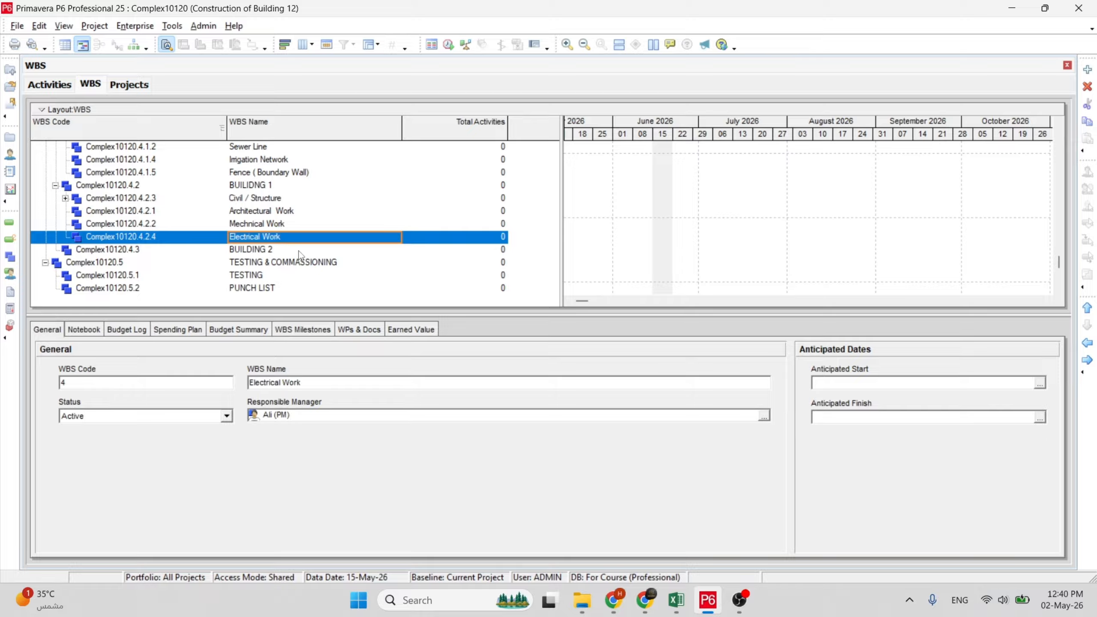
Review the work elements under BUILIDNG 1, including the sub and super structure elements within Civil / Structure.
left_click(259, 227)
left_click(258, 237)
left_click(246, 199)
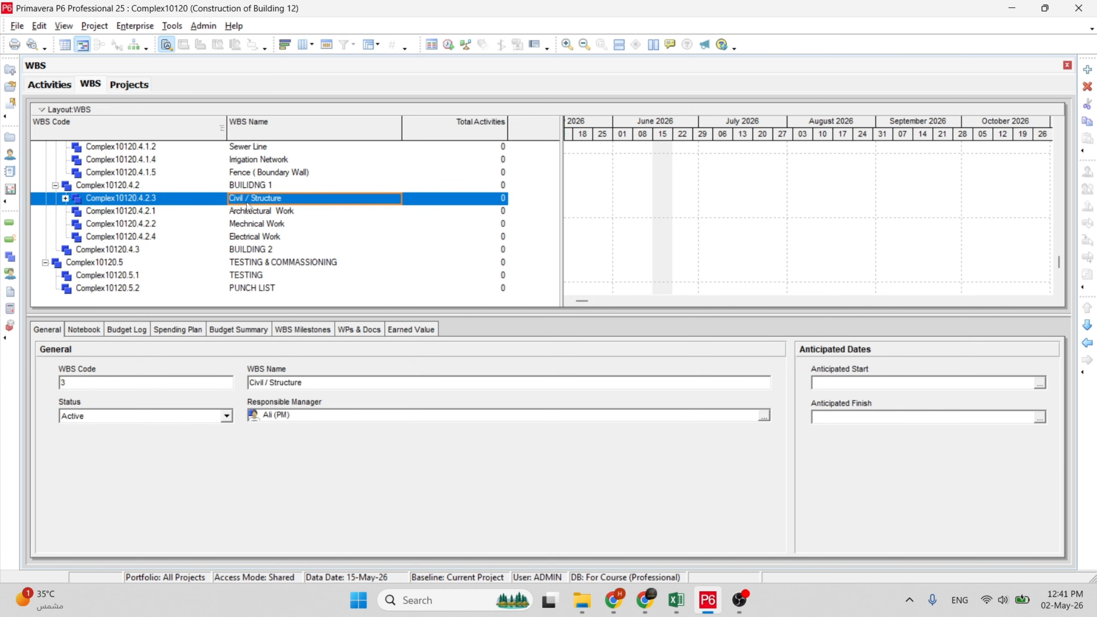
left_click(245, 212)
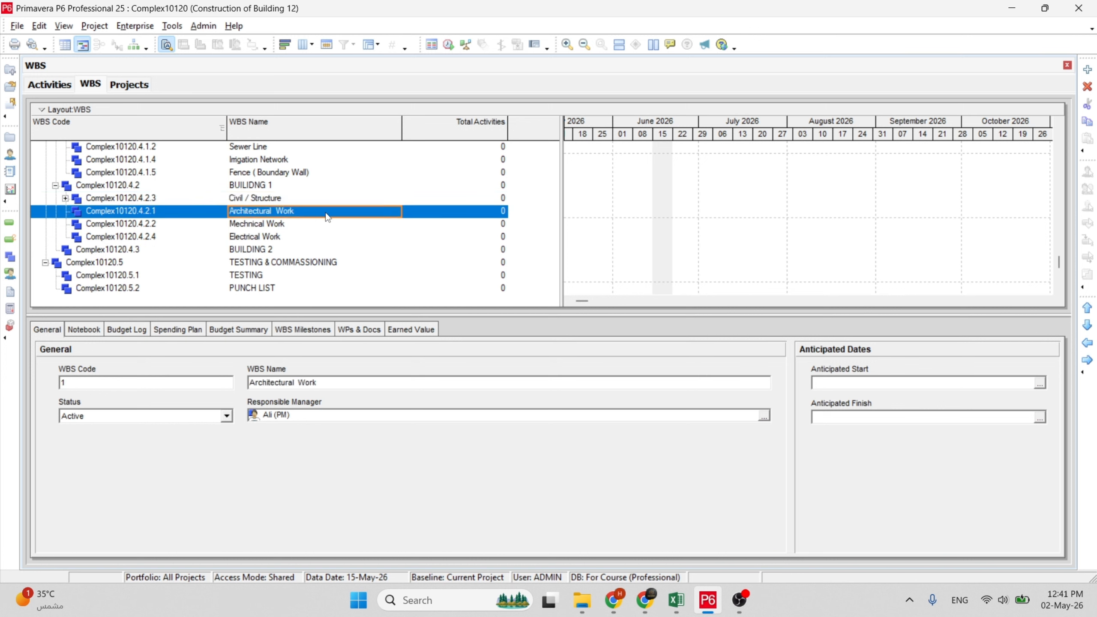
left_click(254, 229)
left_click(263, 239)
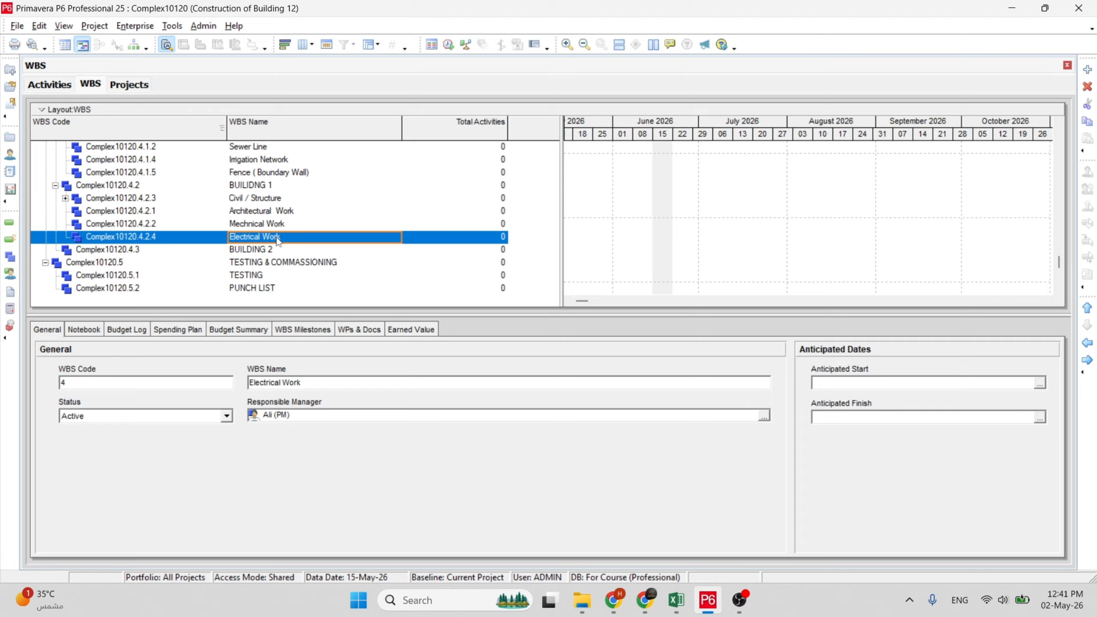
left_click(261, 197)
left_click(249, 211)
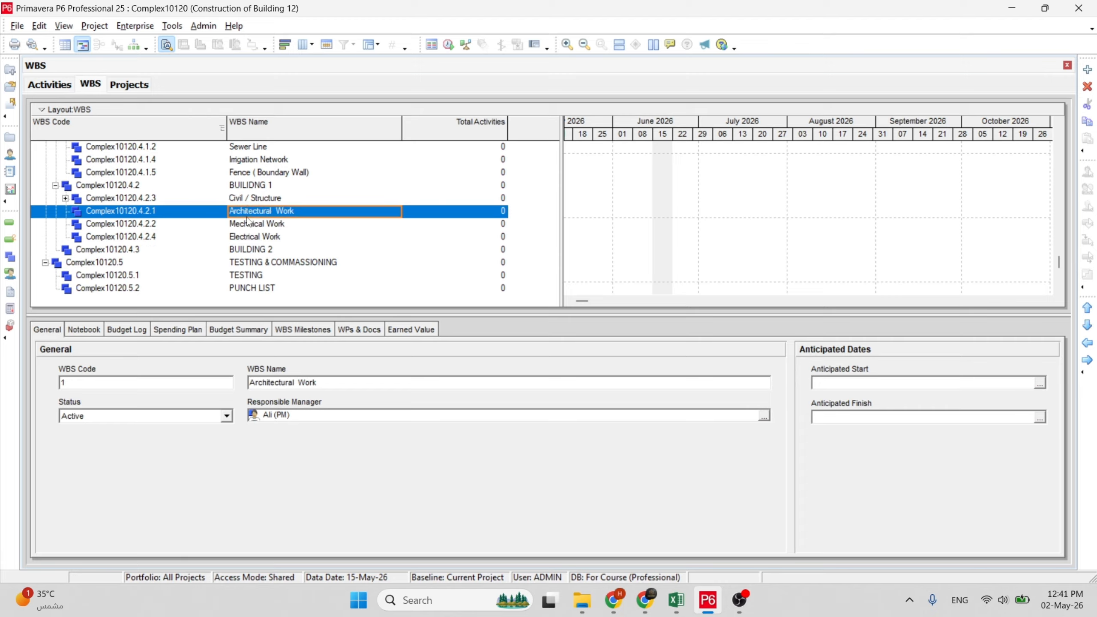
left_click(249, 200)
left_click(65, 198)
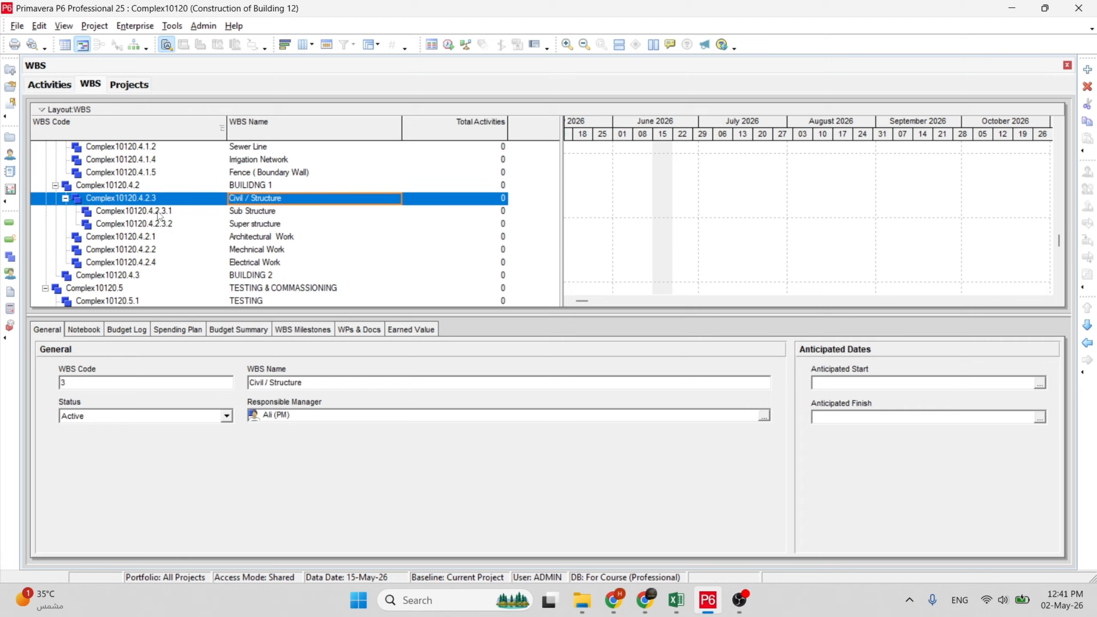
left_click(231, 211)
left_click(240, 224)
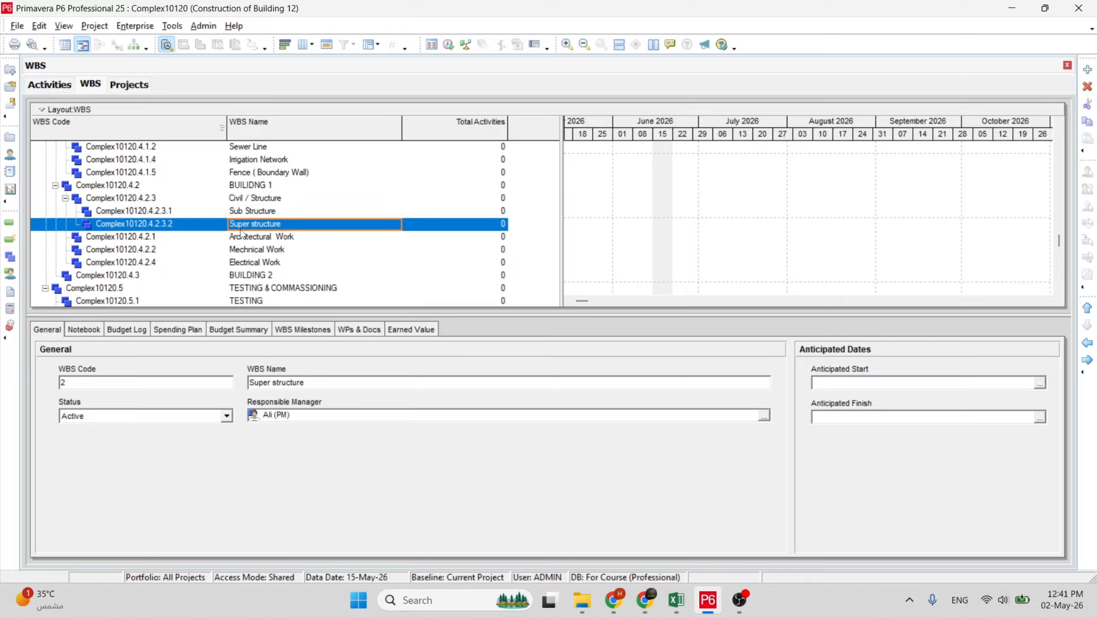
left_click(262, 211)
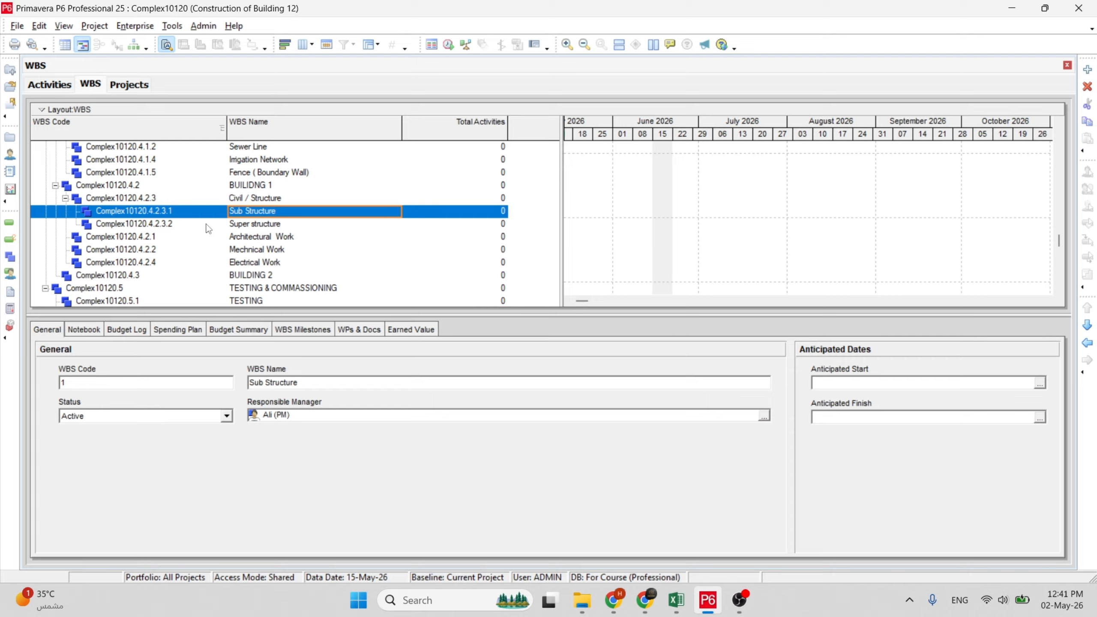
left_click(256, 229)
left_click(246, 215)
left_click(250, 228)
Add a child WBS element under Sub Structure.
left_click(252, 214)
left_click(1088, 69)
left_click(304, 216)
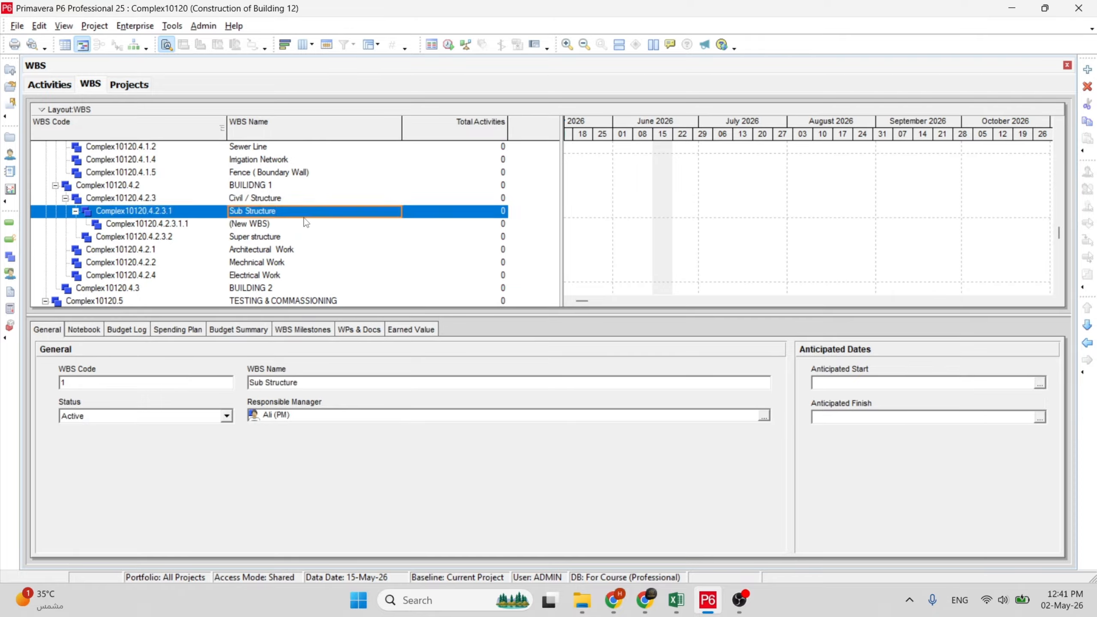
Name the new WBS element under Sub Structure "Foorting".
double_click(299, 224)
type("Footing")
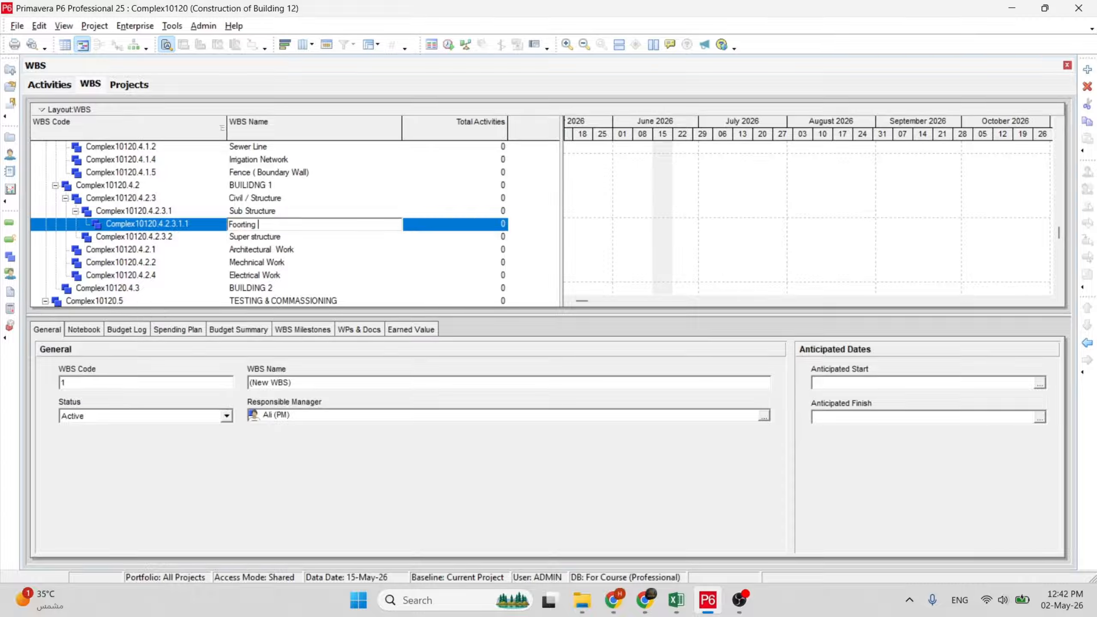
key("Return")
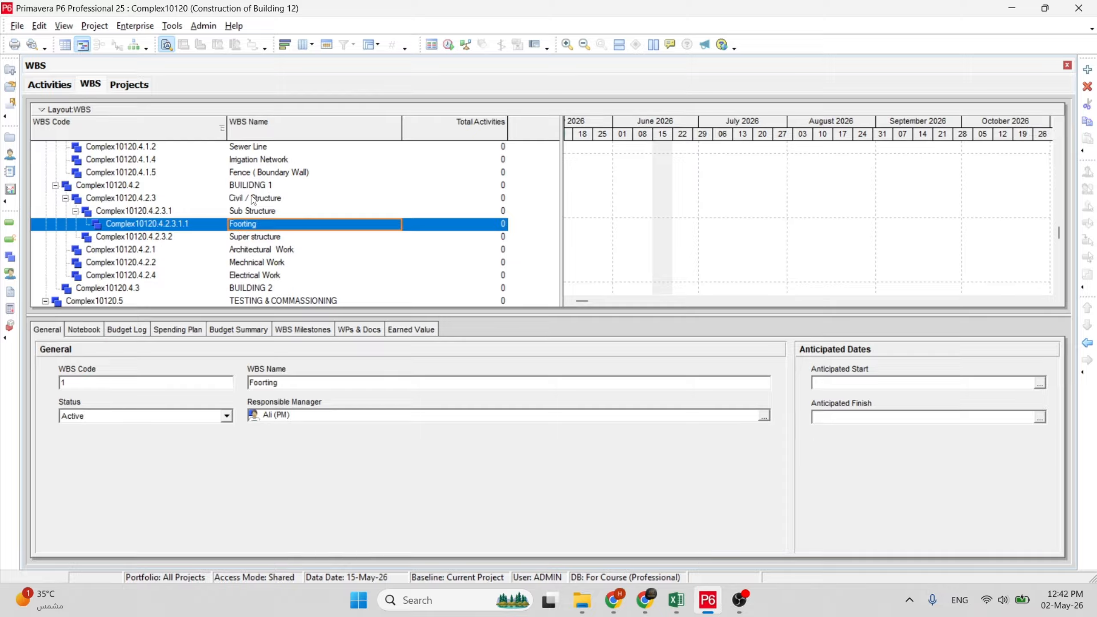
Examine the Site Work branch under SITE DELVELOPMENT ACTIVITIES alongside the BUILIDNG 1 structure elements.
scroll(259, 194, "up", 3)
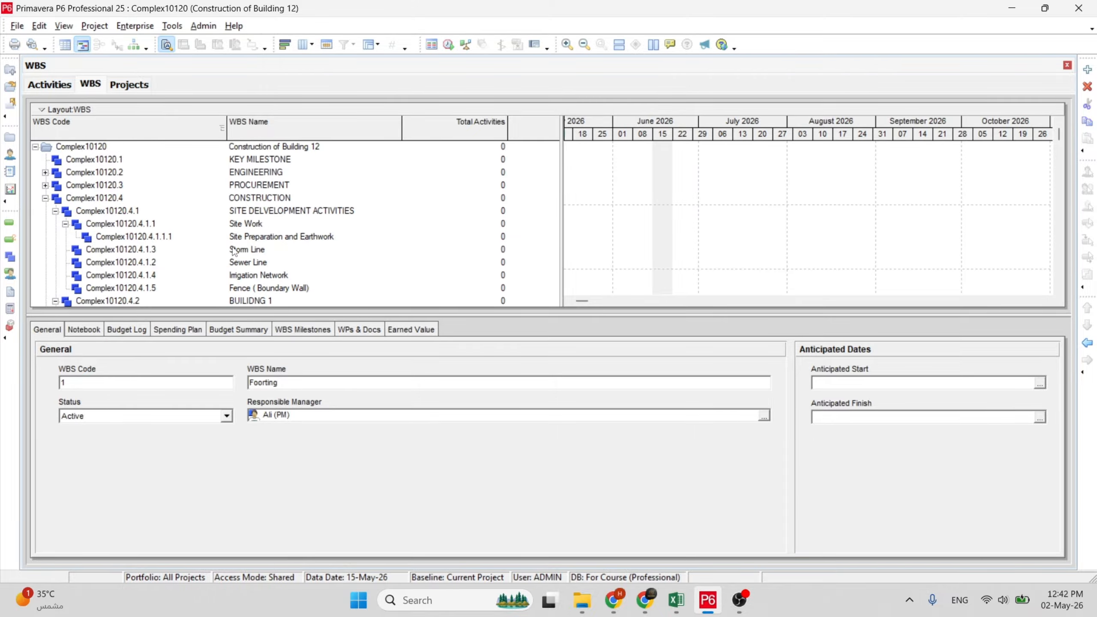
scroll(259, 255, "down", 2)
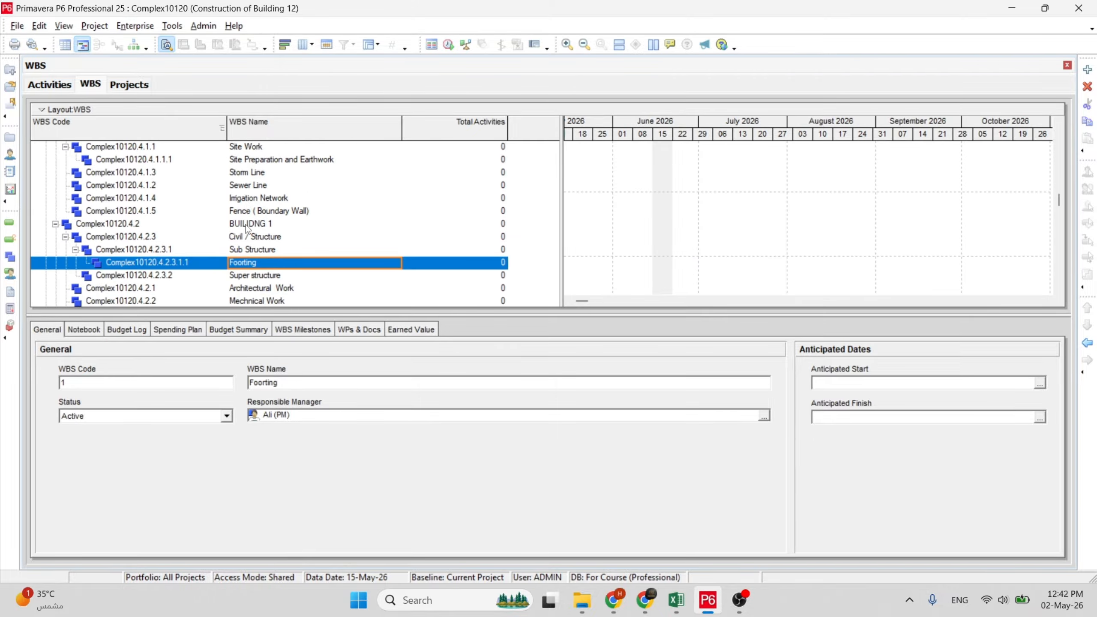
scroll(253, 227, "up", 2)
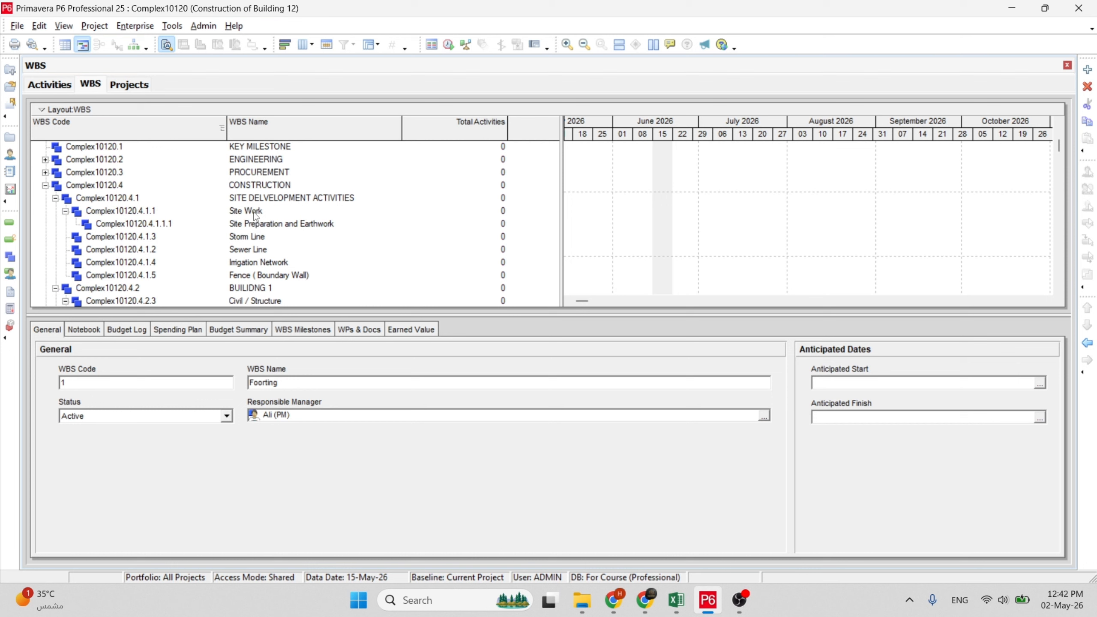
scroll(256, 215, "down", 2)
scroll(248, 216, "up", 3)
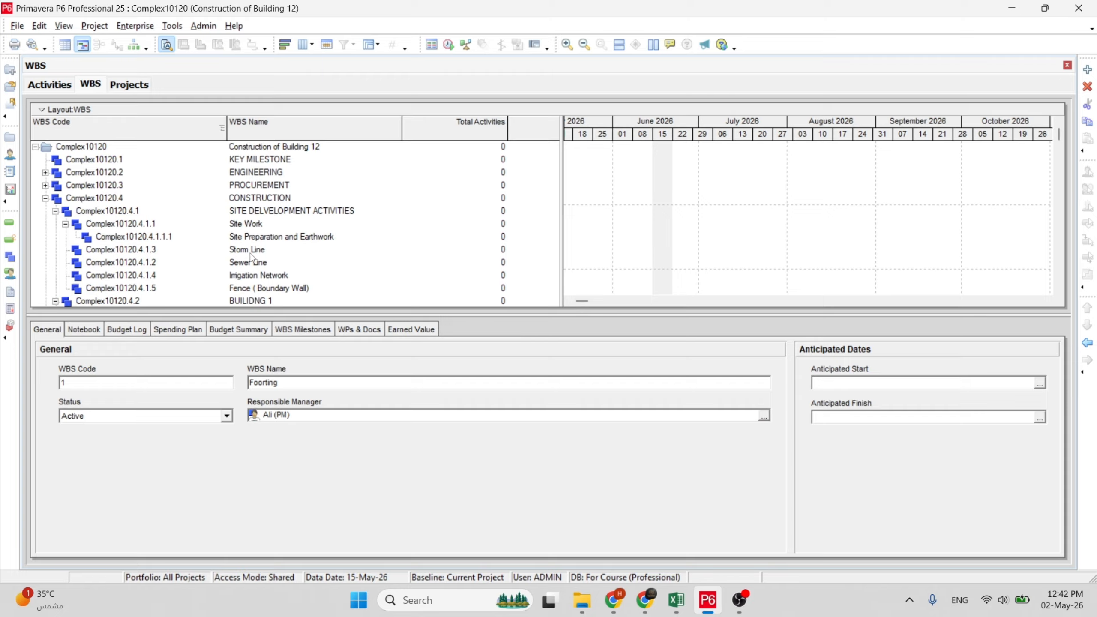
left_click(248, 222)
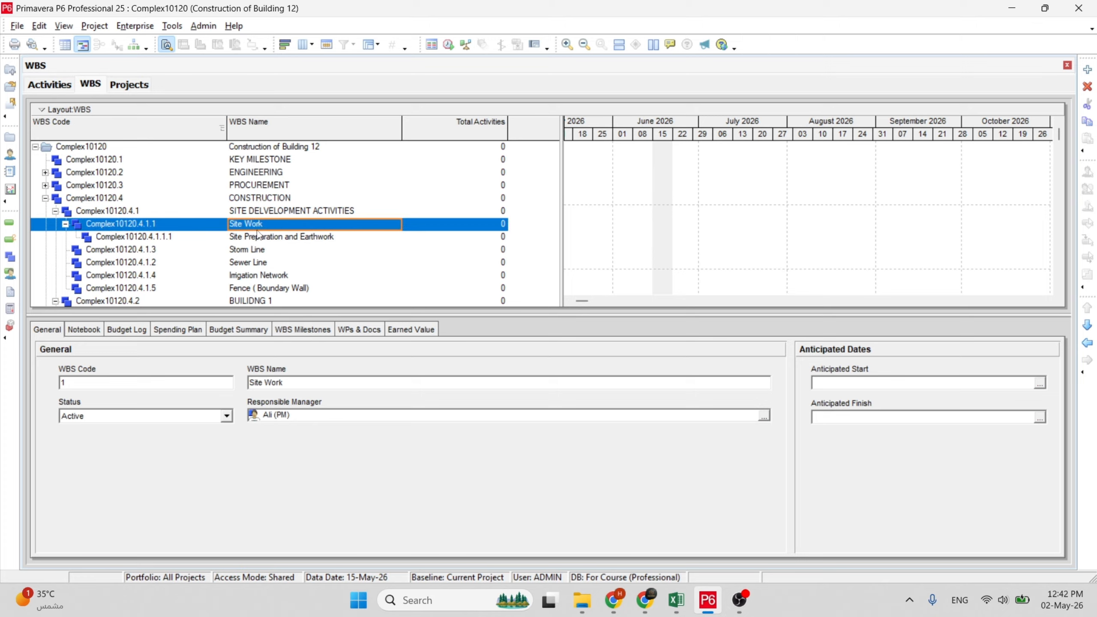
scroll(246, 243, "down", 5)
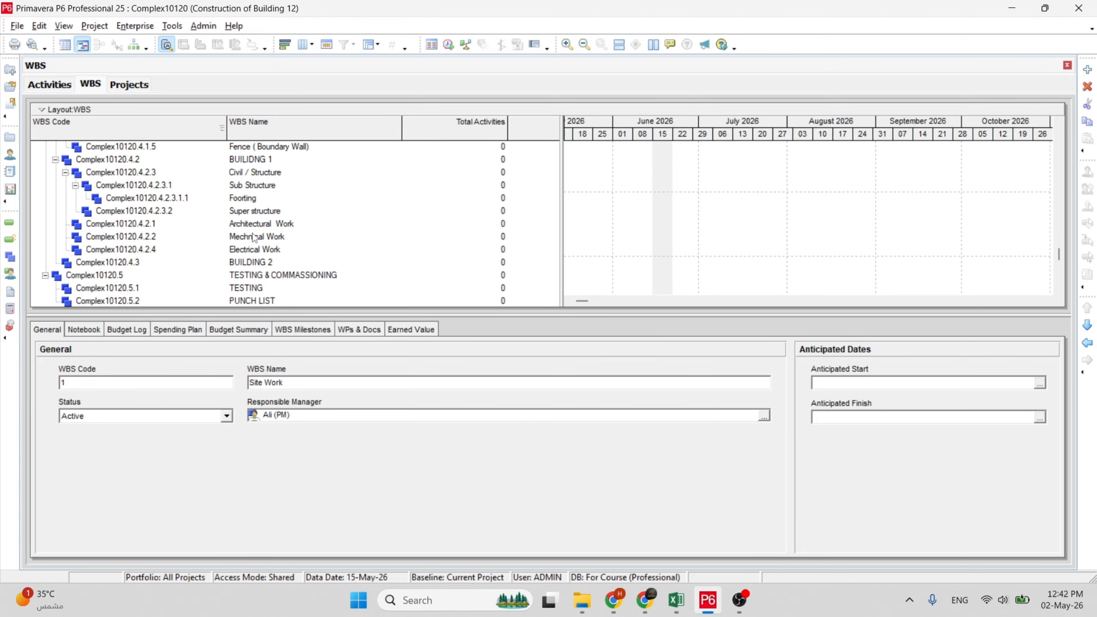
scroll(248, 259, "up", 1)
Add a WBS element directly under Sub Structure after Foorting, at the same level, and name it "Pedestal".
left_click(250, 237)
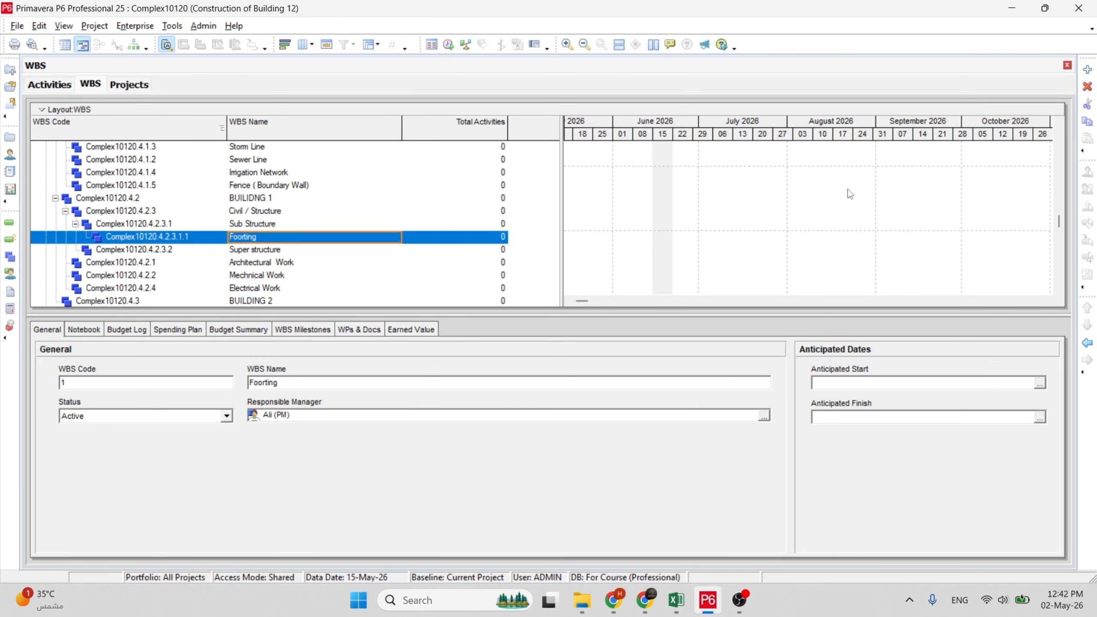
left_click(1088, 70)
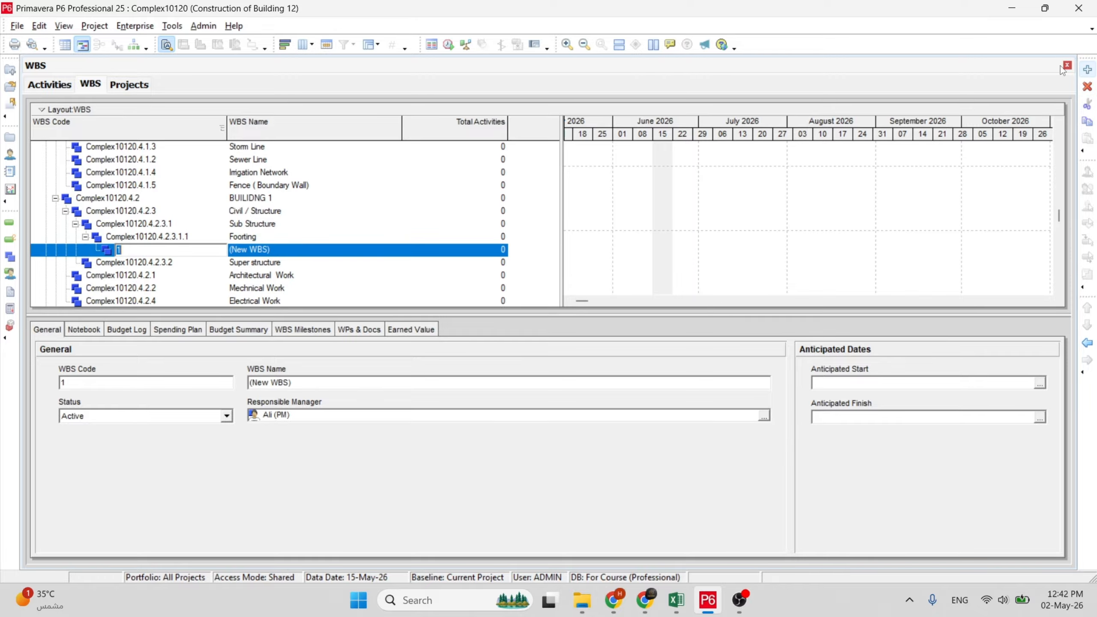
left_click(1088, 344)
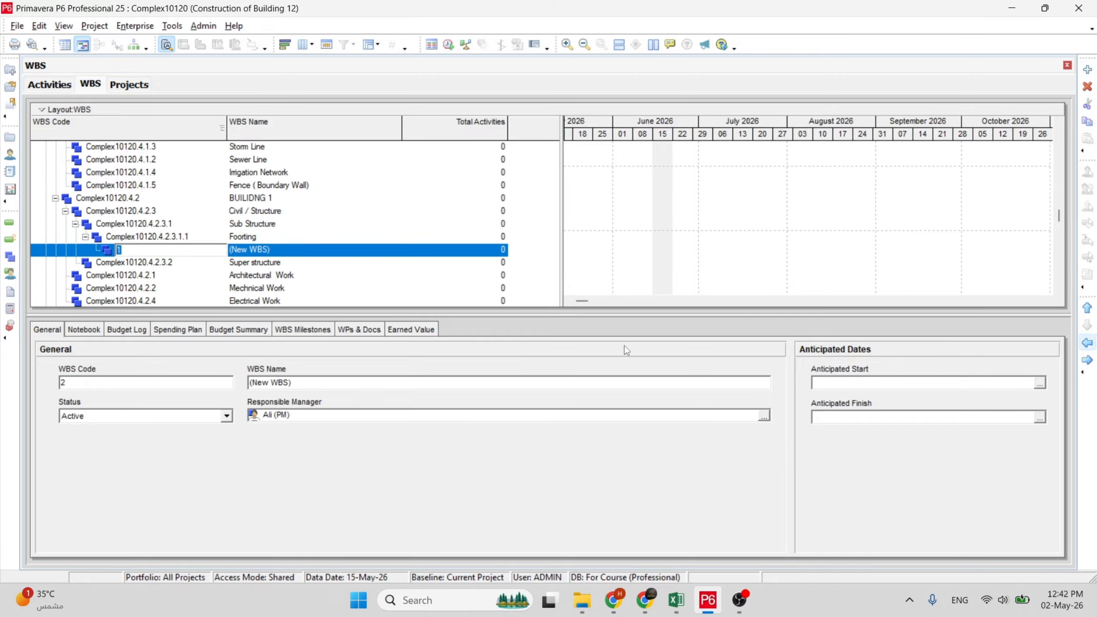
left_click(305, 254)
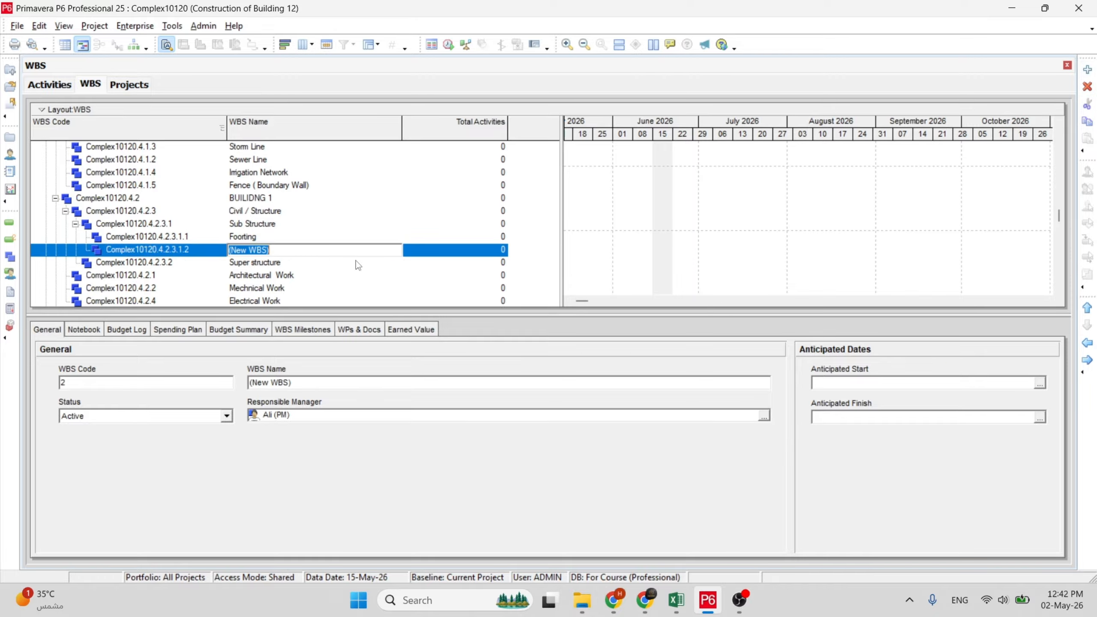
key("BackSpace")
type("Pedestal")
key("Return")
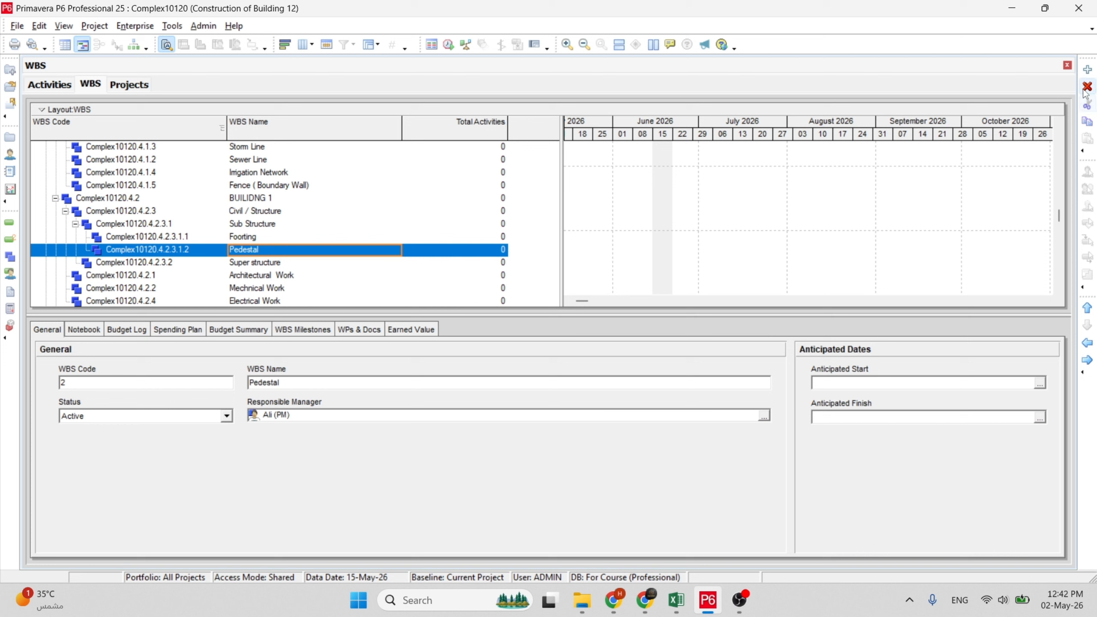
Add a WBS element with code 3 under Sub Structure after Pedestal and name it "Slab On Grade".
left_click(1087, 70)
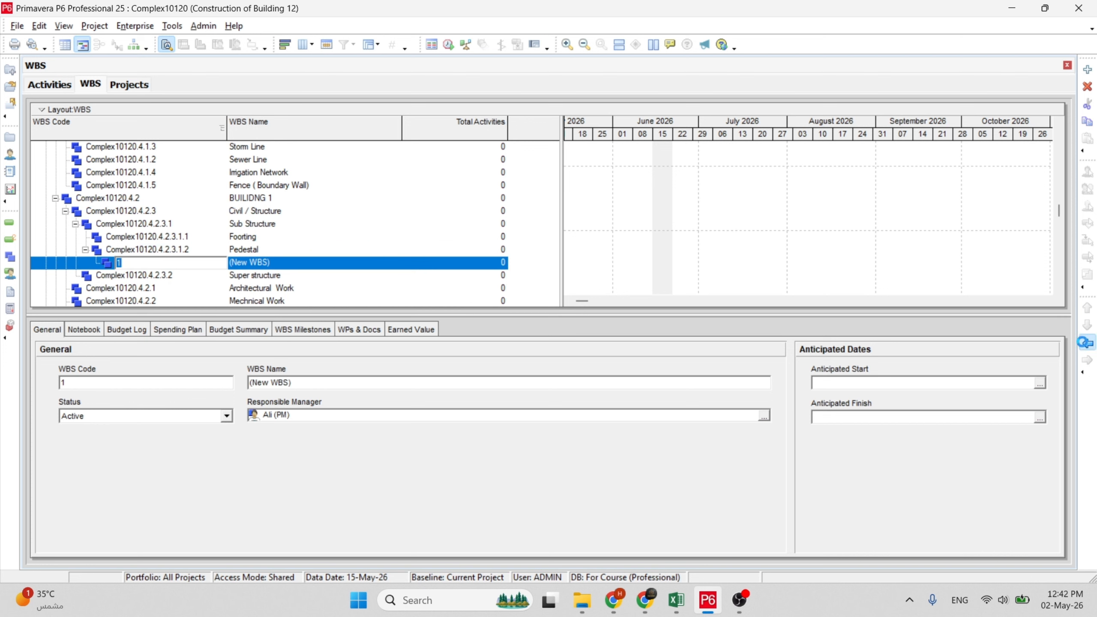
left_click(278, 262)
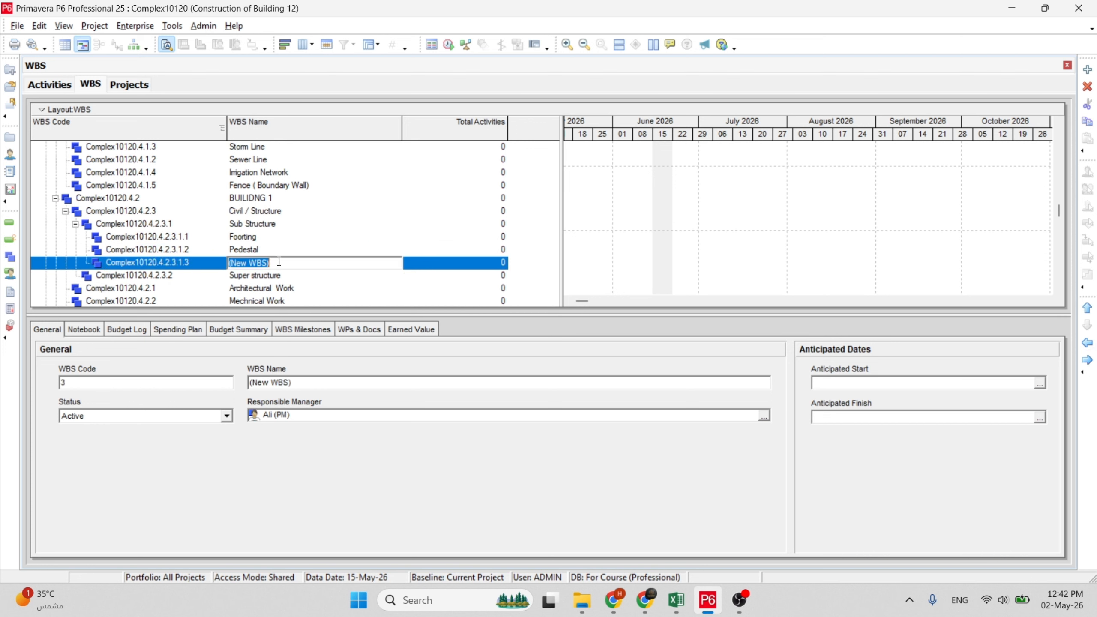
type("Slab On Grade")
key("Return")
Review the Sub Structure elements and the neighbouring Super structure and Architectural Work entries.
left_click(271, 287)
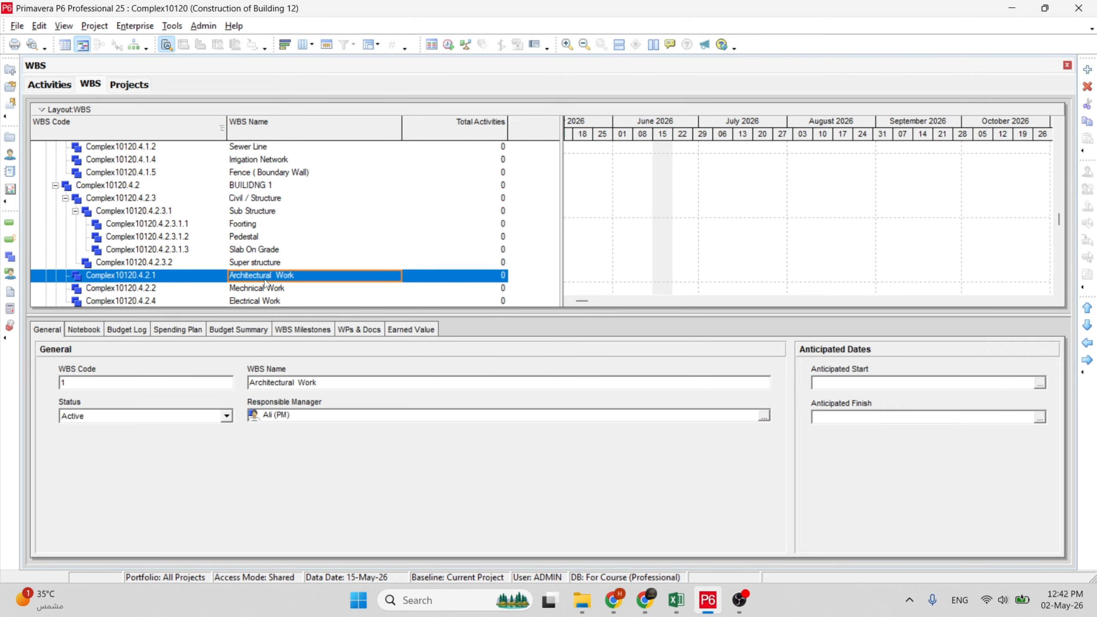
left_click(273, 252)
left_click(259, 275)
left_click(261, 263)
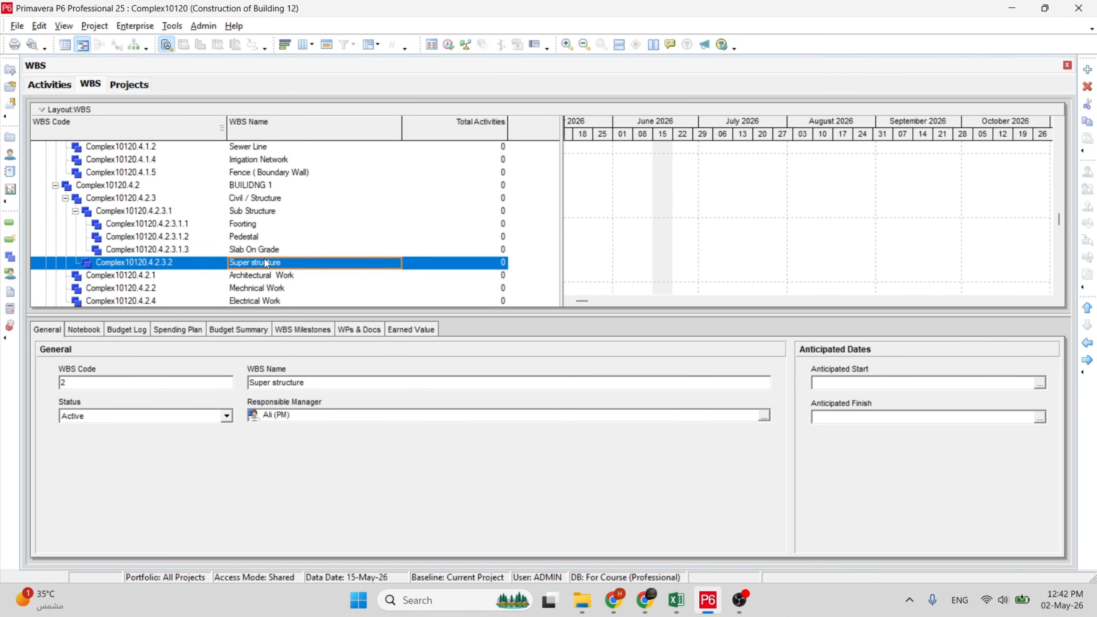
left_click(254, 225)
left_click(260, 212)
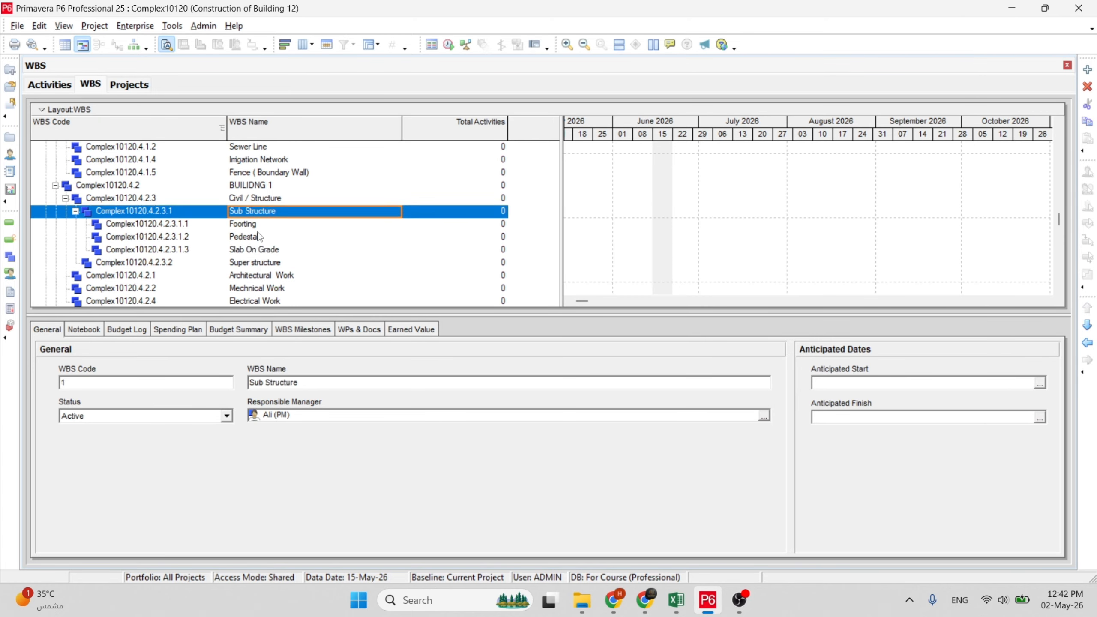
left_click(256, 226)
Compare Site Preparation and Earthwork under Site Work with the Foorting and Pedestal elements under Sub Structure.
scroll(244, 217, "up", 2)
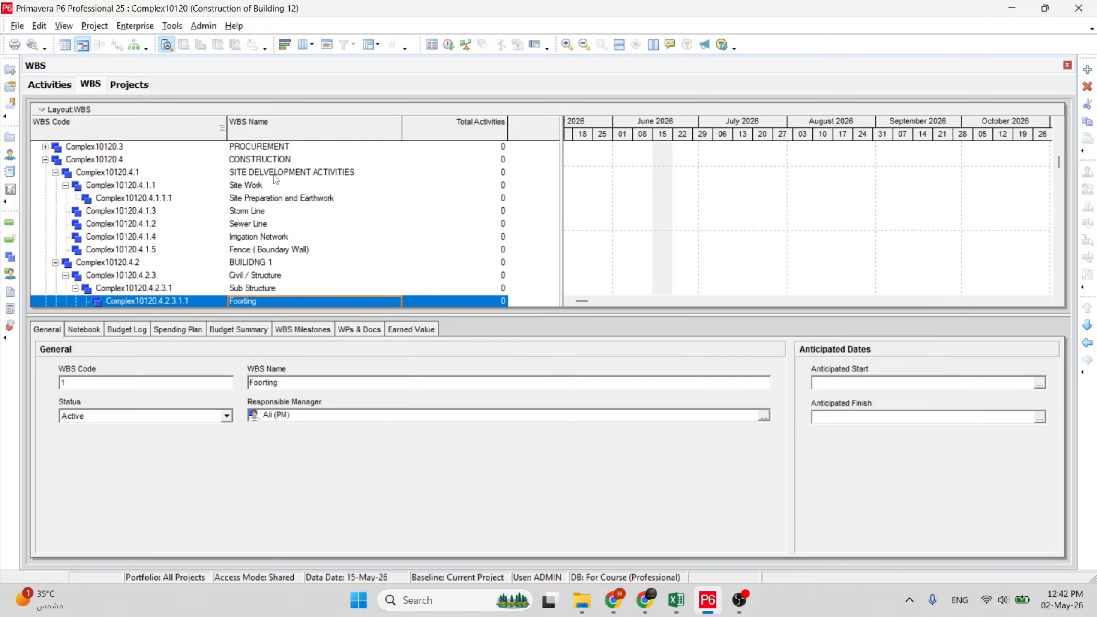
scroll(263, 214, "down", 1)
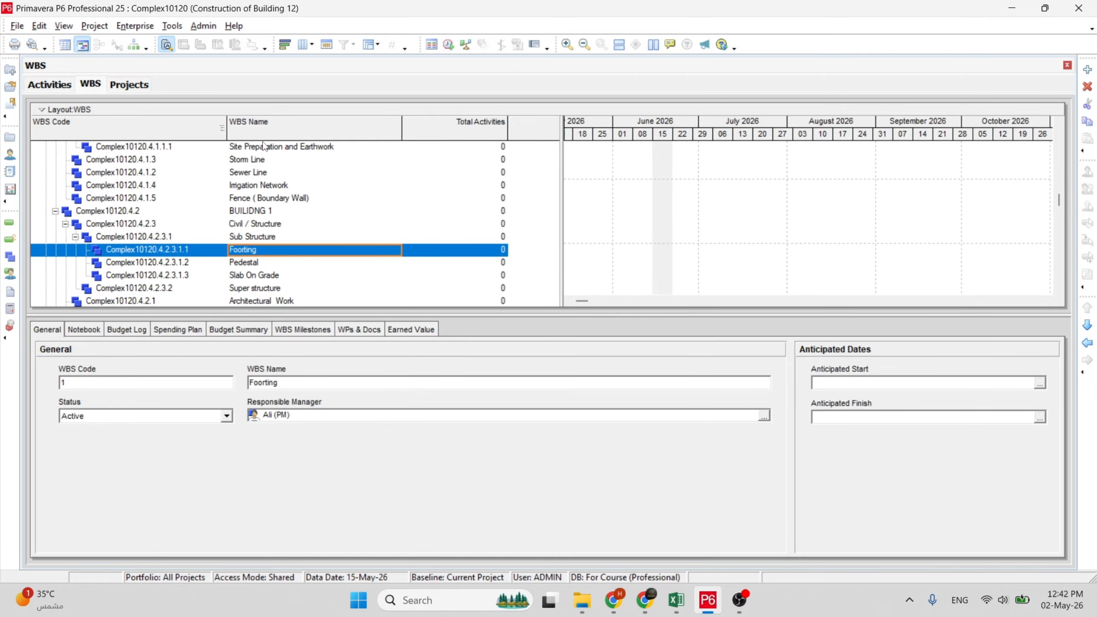
scroll(262, 214, "up", 1)
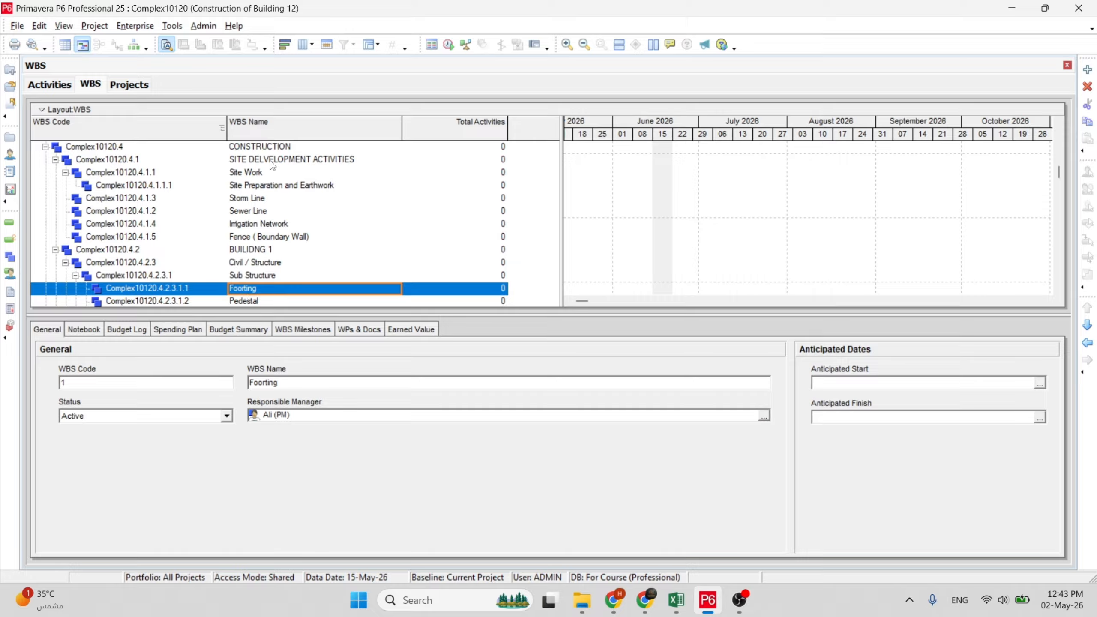
left_click(262, 173)
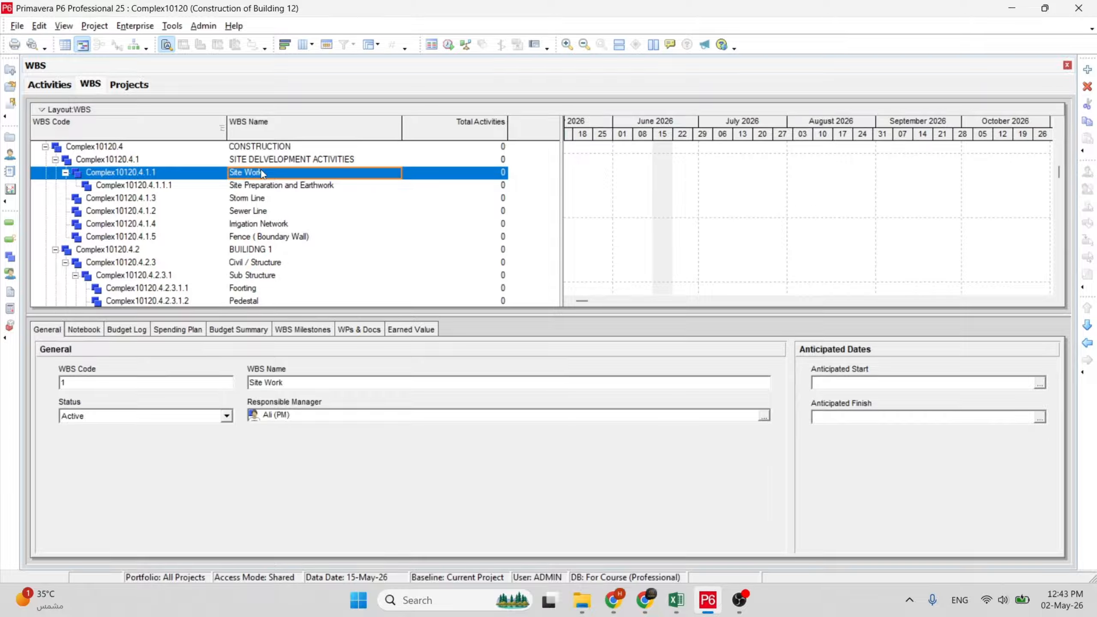
left_click(270, 190)
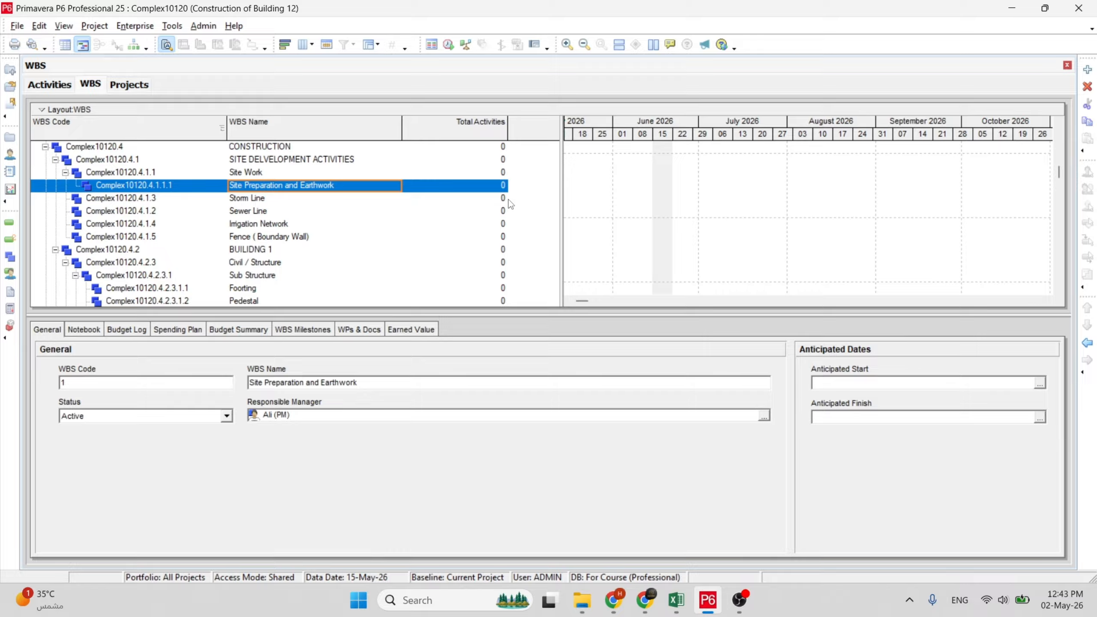
left_click(241, 277)
scroll(241, 277, "down", 1)
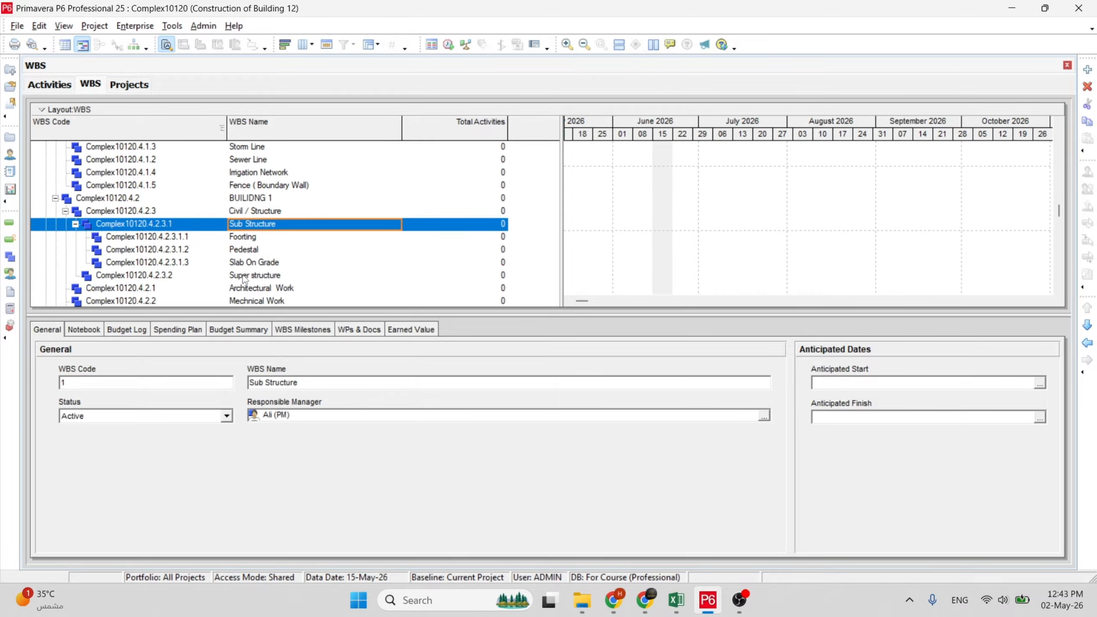
left_click(249, 248)
left_click(249, 238)
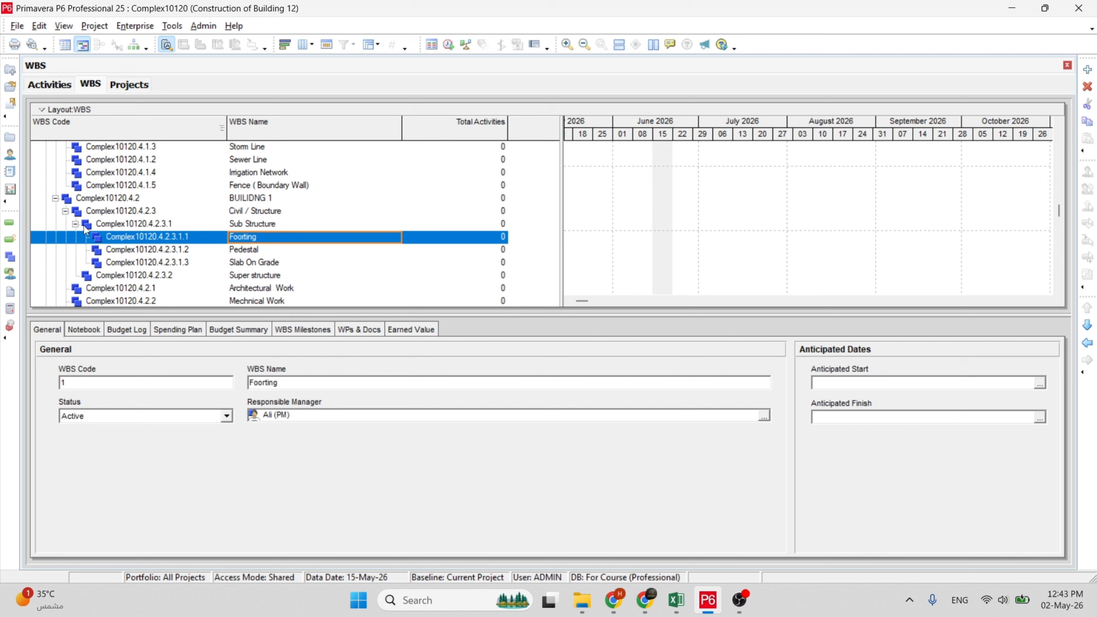
Collapse Sub Structure and add a child WBS element under Super structure.
left_click(75, 223)
left_click(231, 240)
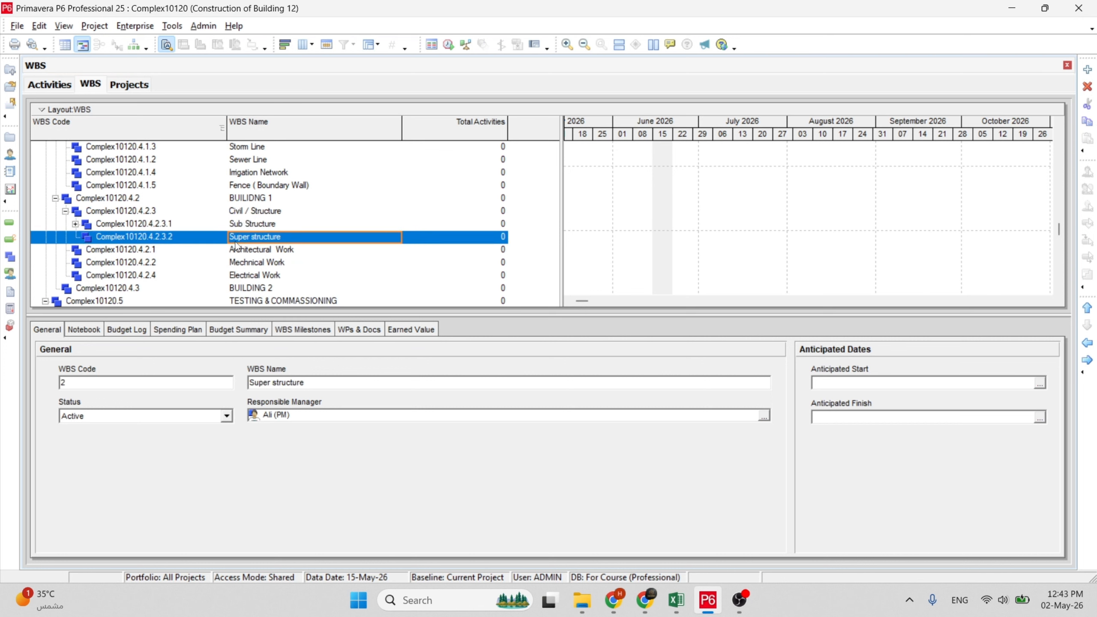
left_click(241, 253)
left_click(248, 238)
left_click(1088, 69)
Name the new WBS element under Super structure "Ground Floor".
left_click(281, 250)
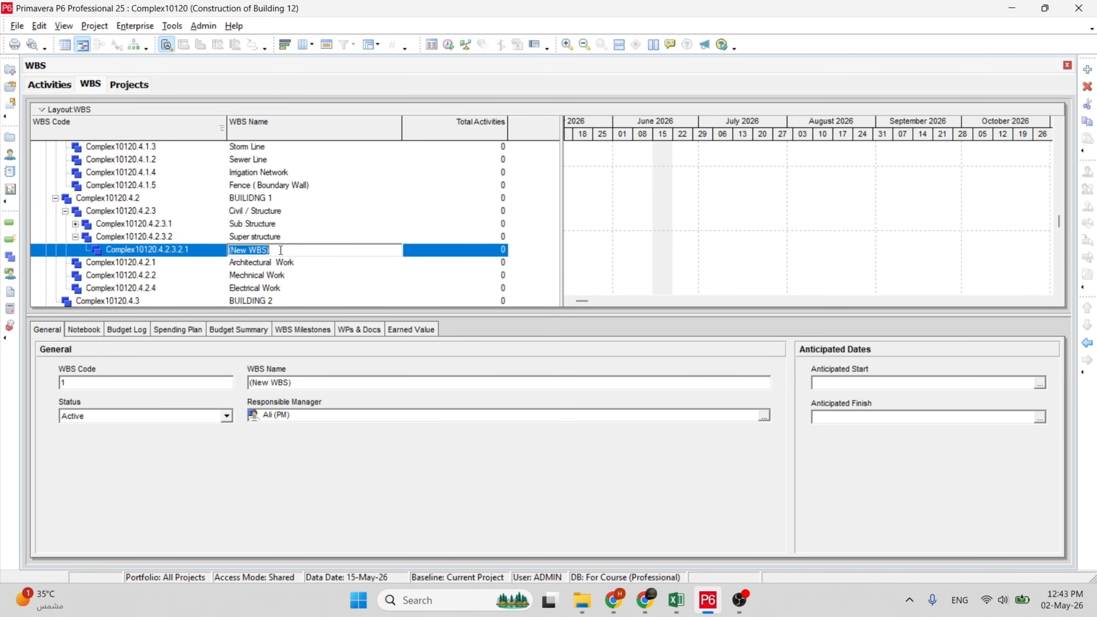
key("BackSpace")
type("Ground Flor")
key("Return")
left_click(280, 254)
left_click(264, 254)
type("o")
key("Return")
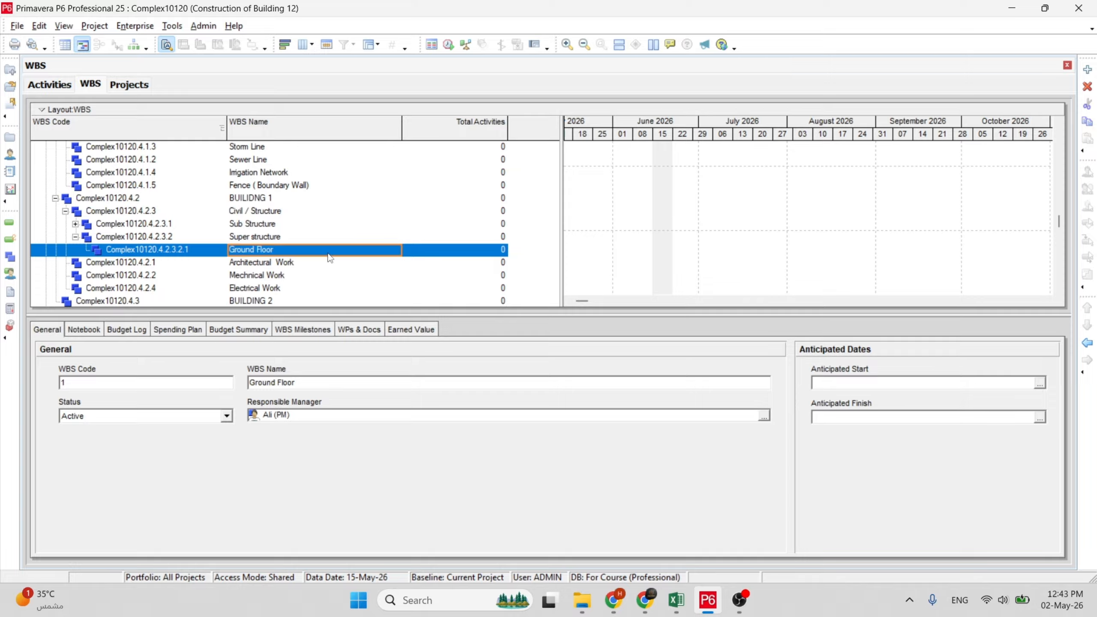
Add a WBS element with code 2 under Super structure after Ground Floor and name it "First Floor".
left_click(1088, 69)
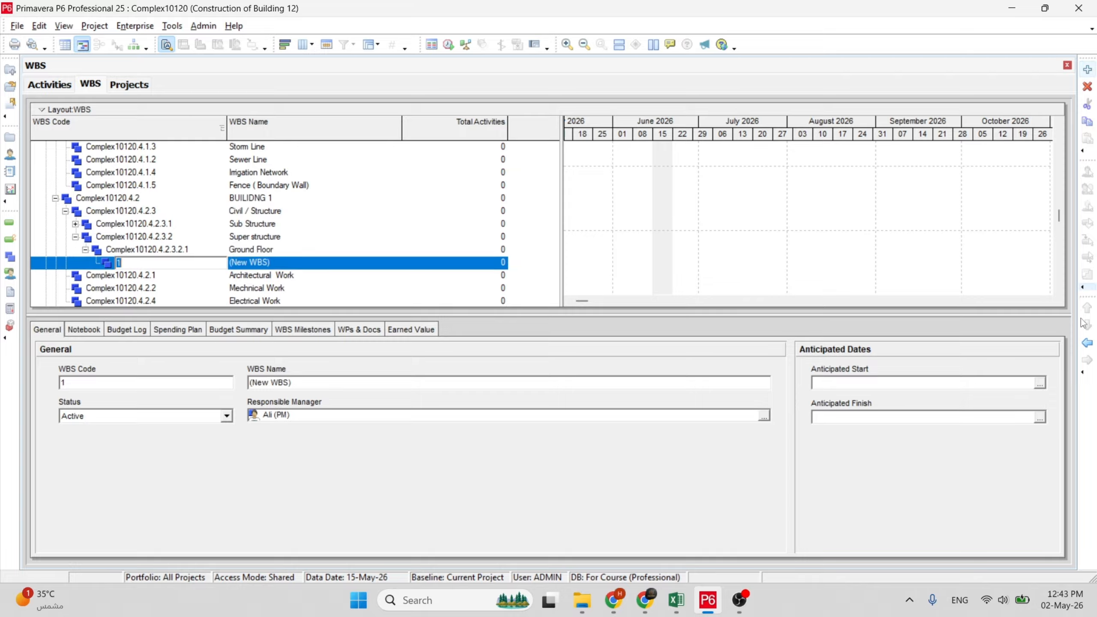
left_click(282, 264)
key("BackSpace")
type("F")
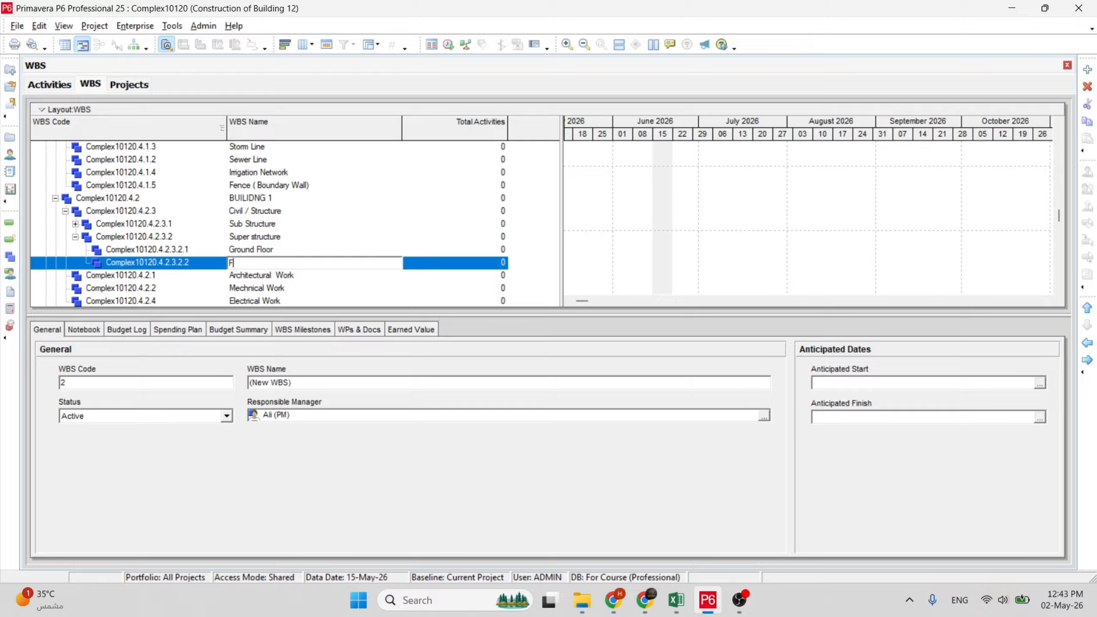
type("irst Floro")
key("Return")
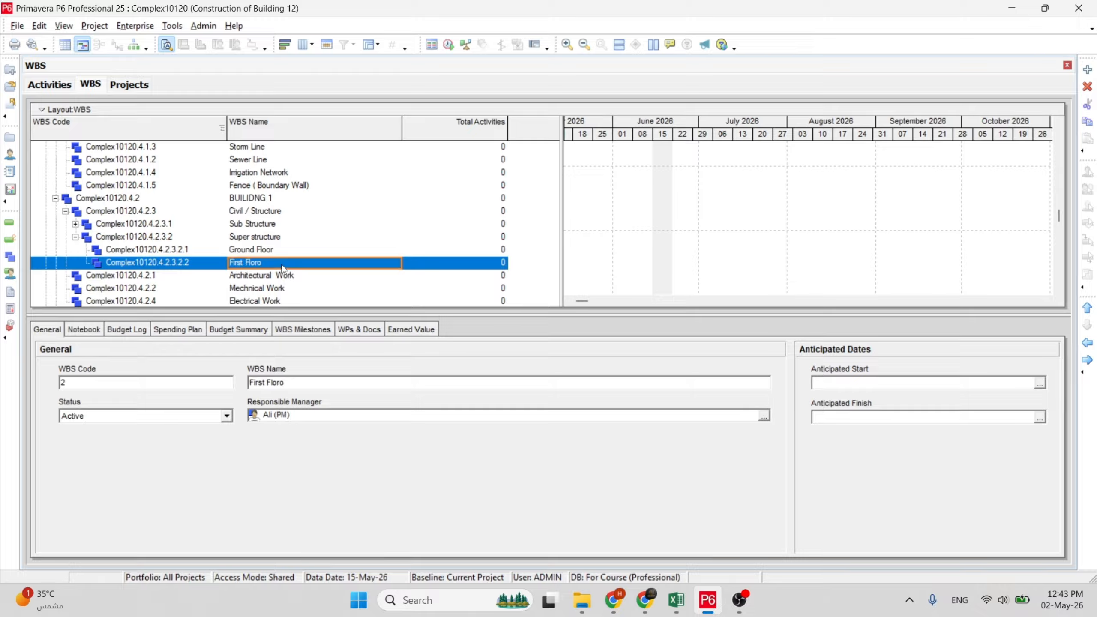
left_click(285, 264)
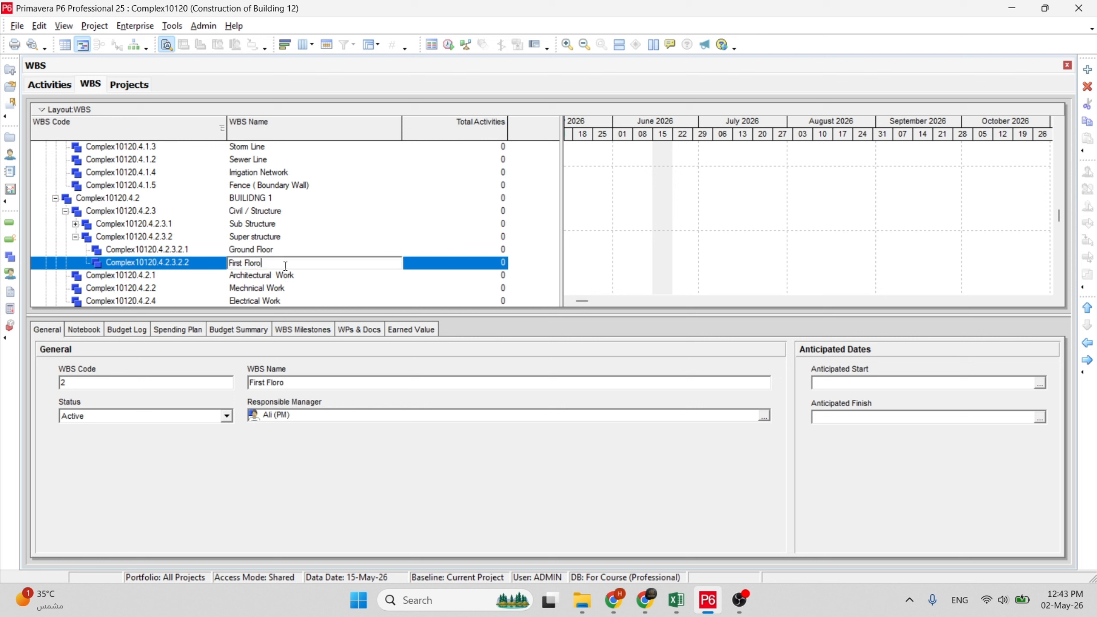
key("BackSpace")
key("BackSpace")
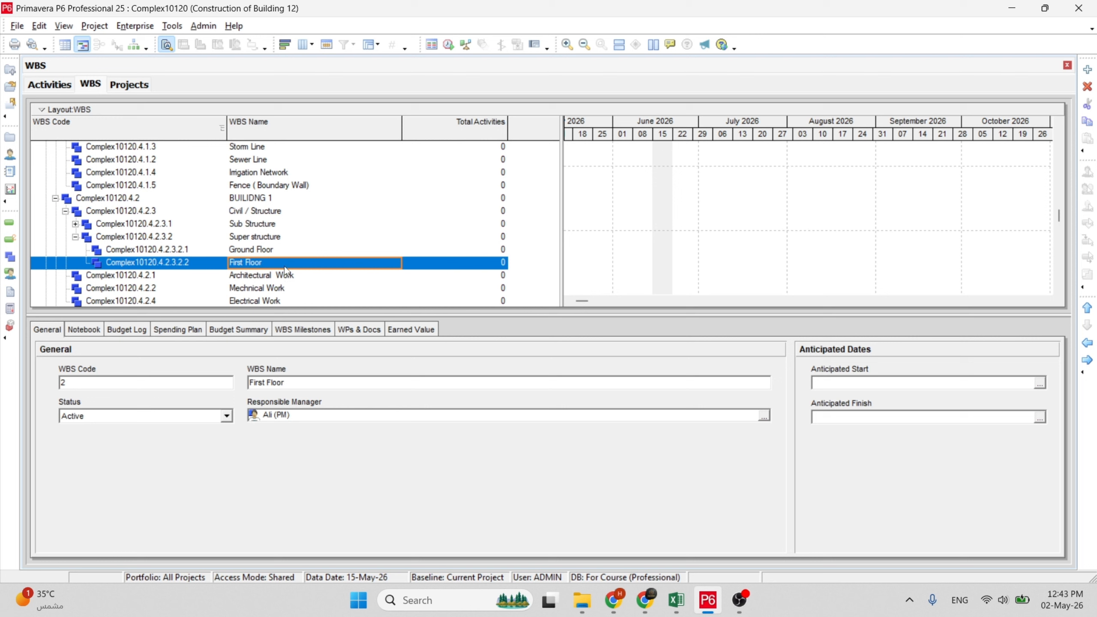
Add a WBS element with code 3 under Super structure after First Floor and name it "Roof Floor".
left_click(1087, 69)
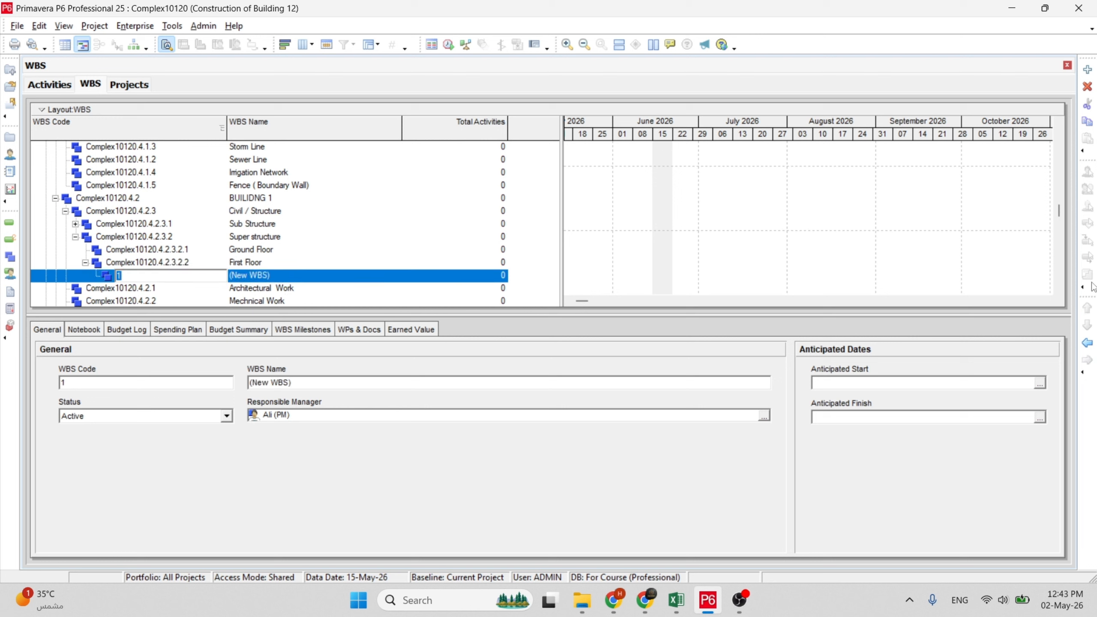
type("3")
key("Return")
left_click(280, 276)
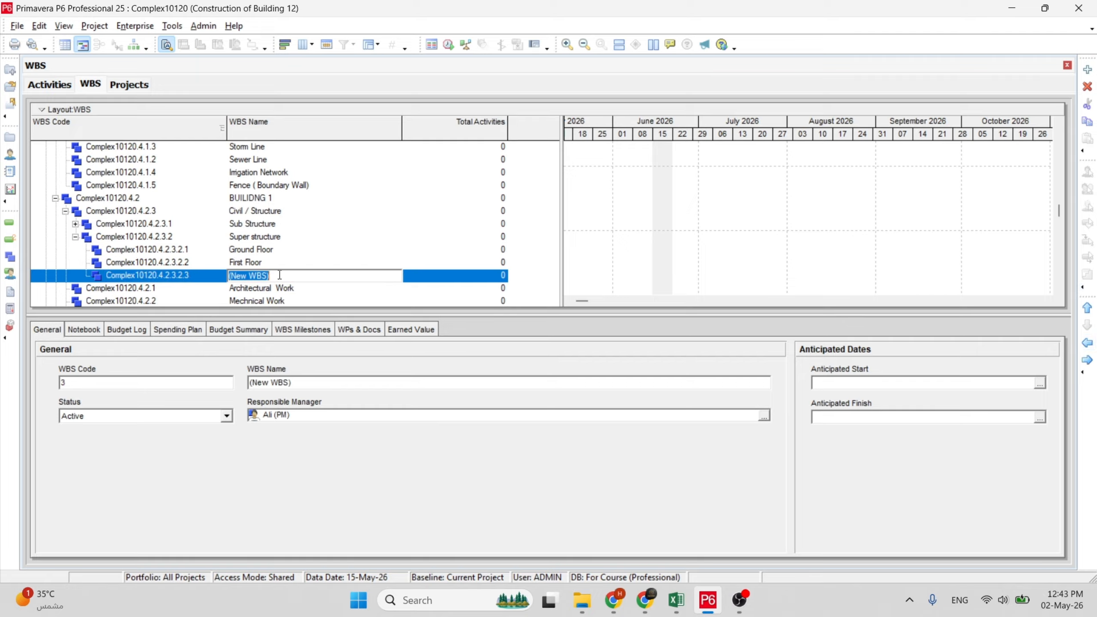
type("Roof Floor")
key("Return")
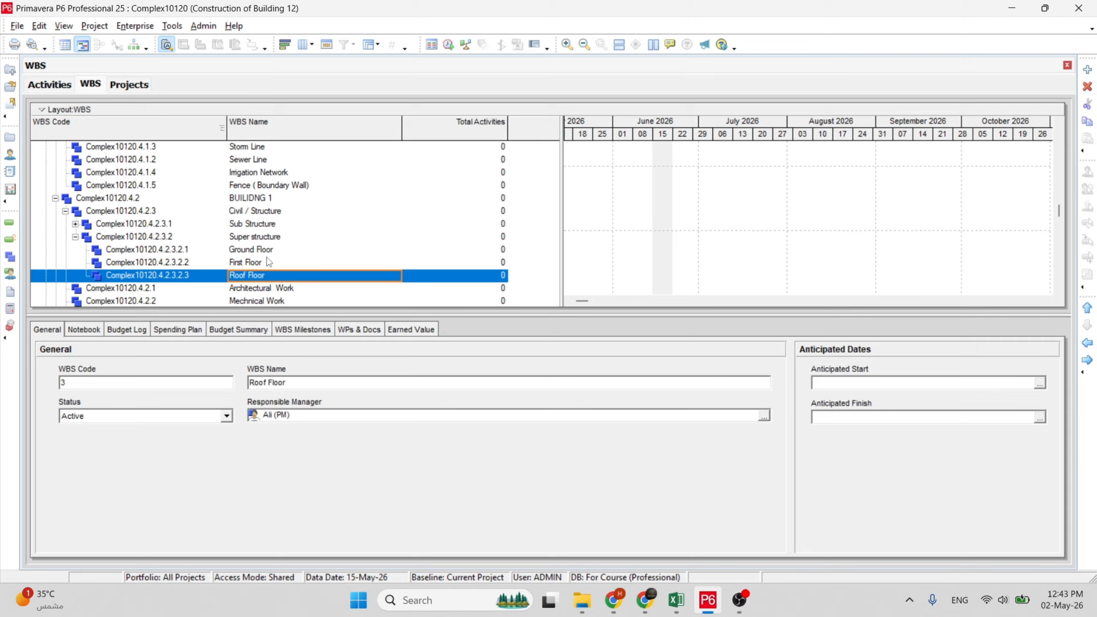
Examine the Super structure floor elements alongside Architectural Work, Mechnical Work and Electrical Work under BUILIDNG 1.
left_click(268, 255)
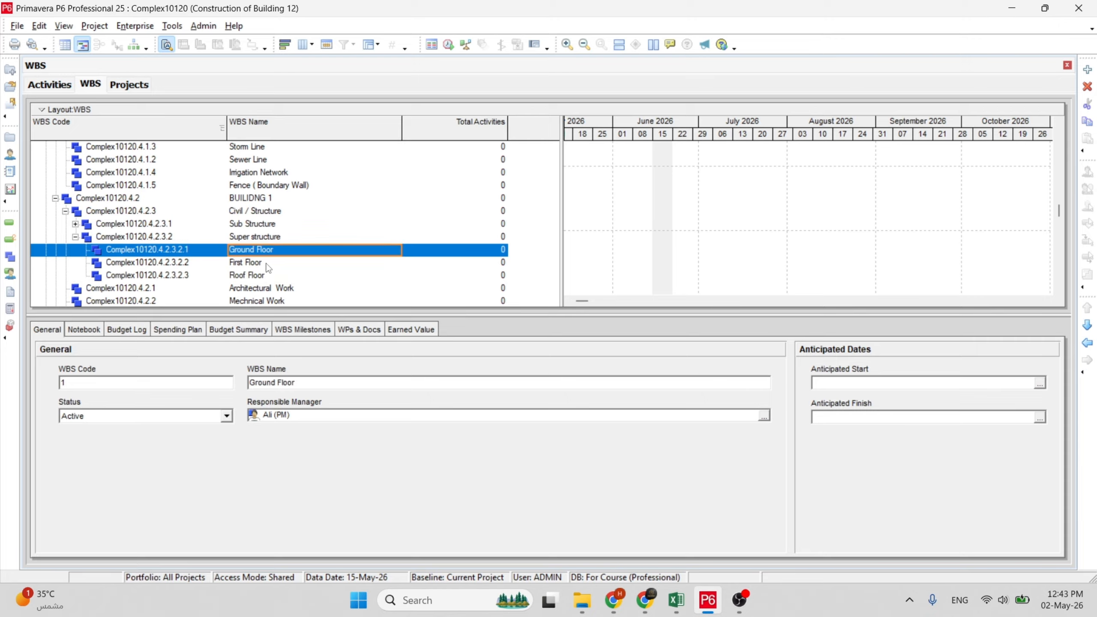
left_click(270, 263)
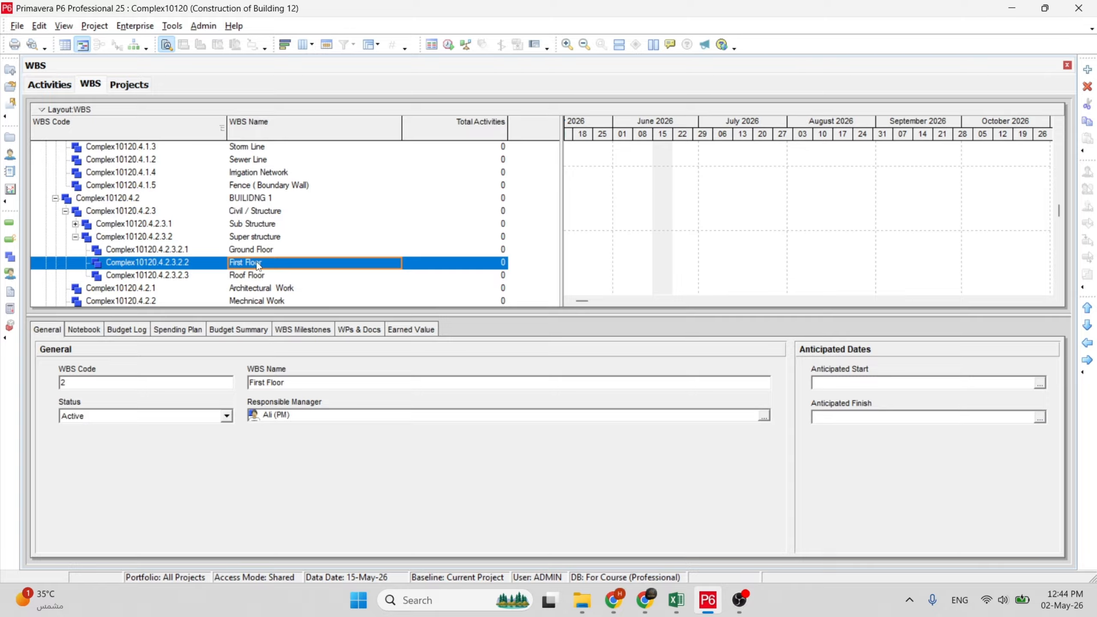
left_click(255, 250)
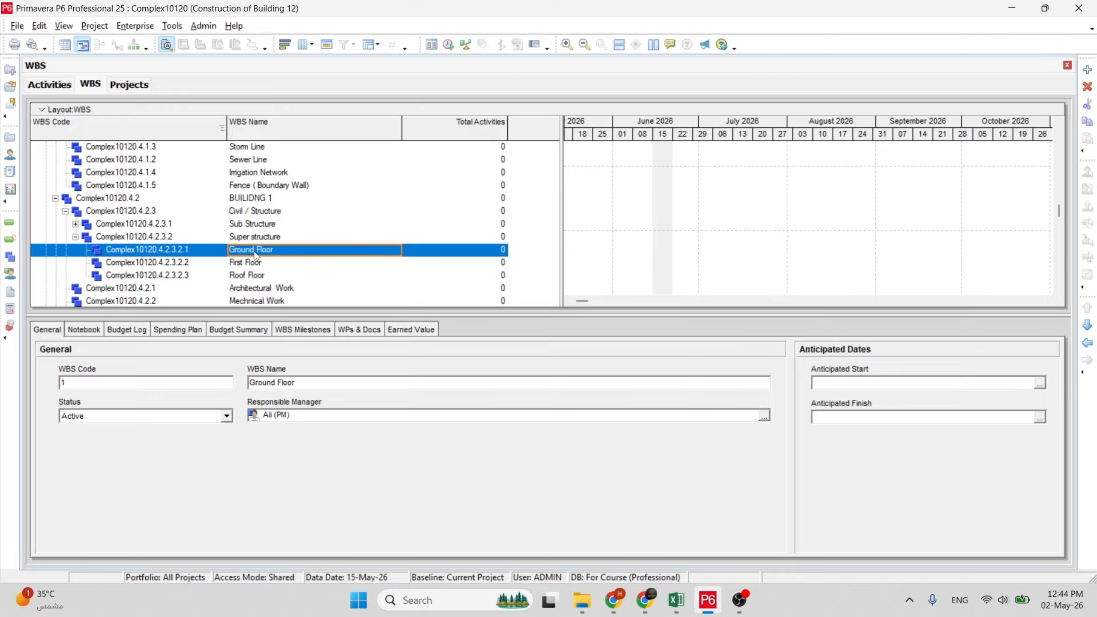
left_click(261, 265)
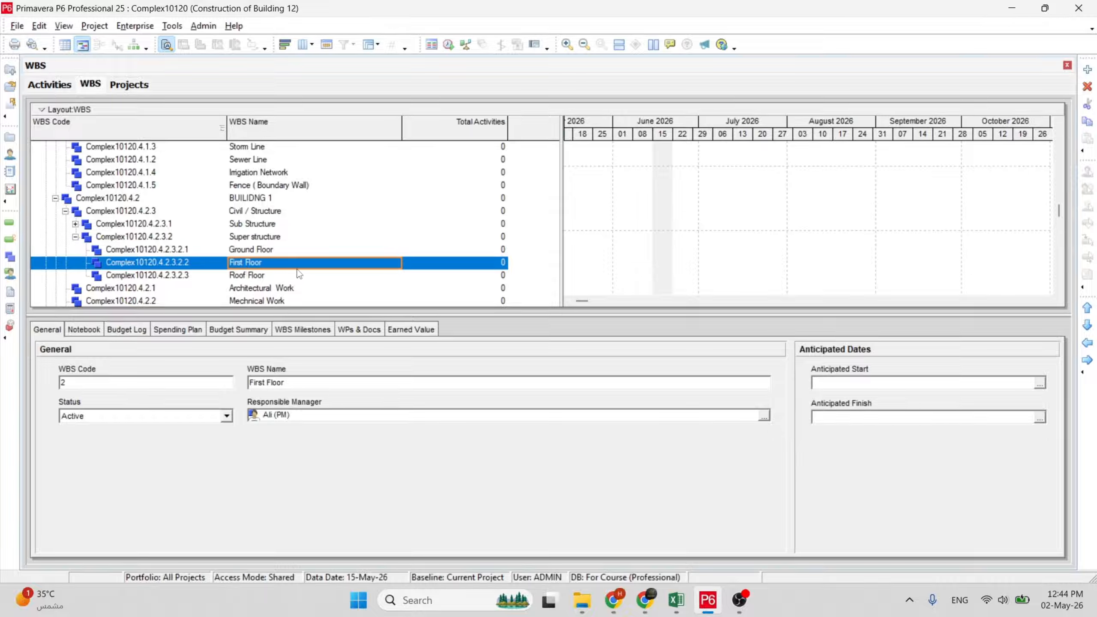
left_click(244, 287)
left_click(249, 301)
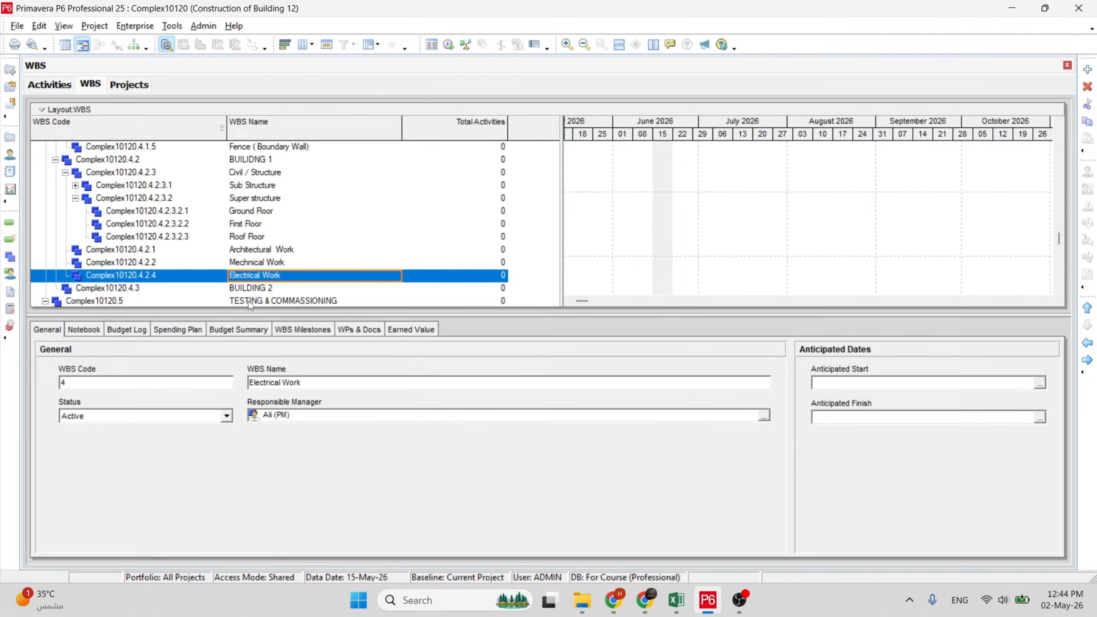
left_click(255, 241)
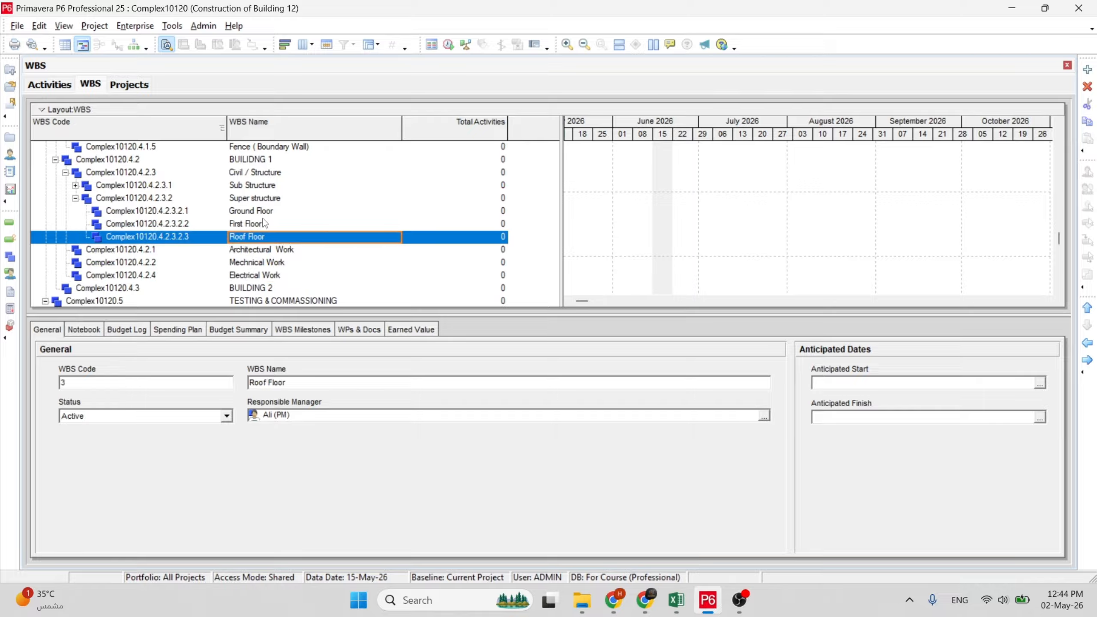
left_click(256, 225)
left_click(256, 213)
left_click(253, 232)
left_click(75, 198)
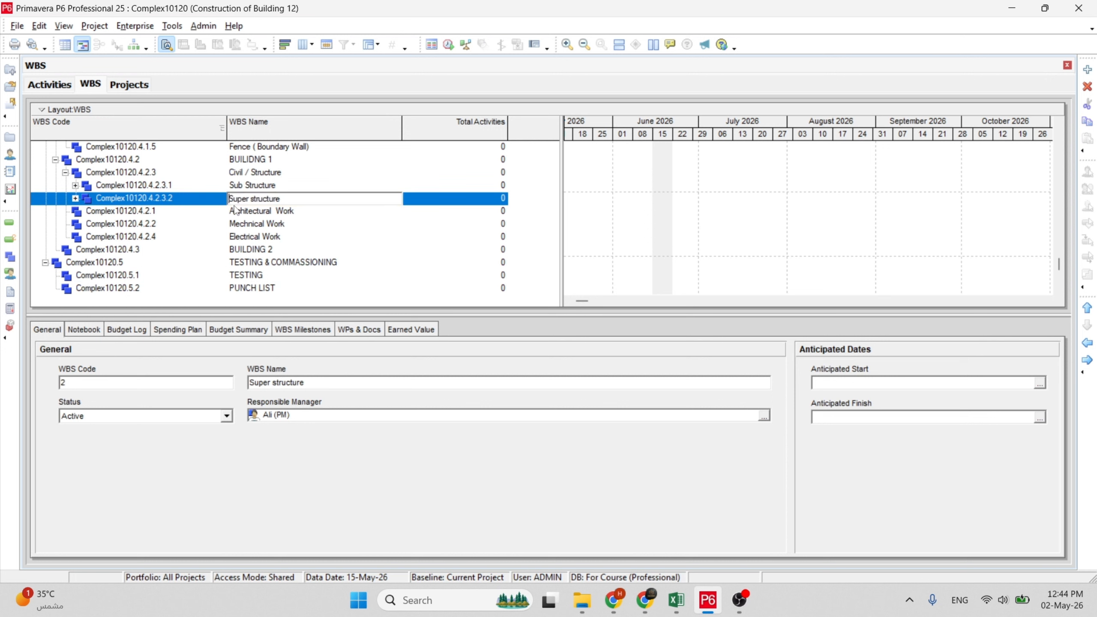
left_click(241, 213)
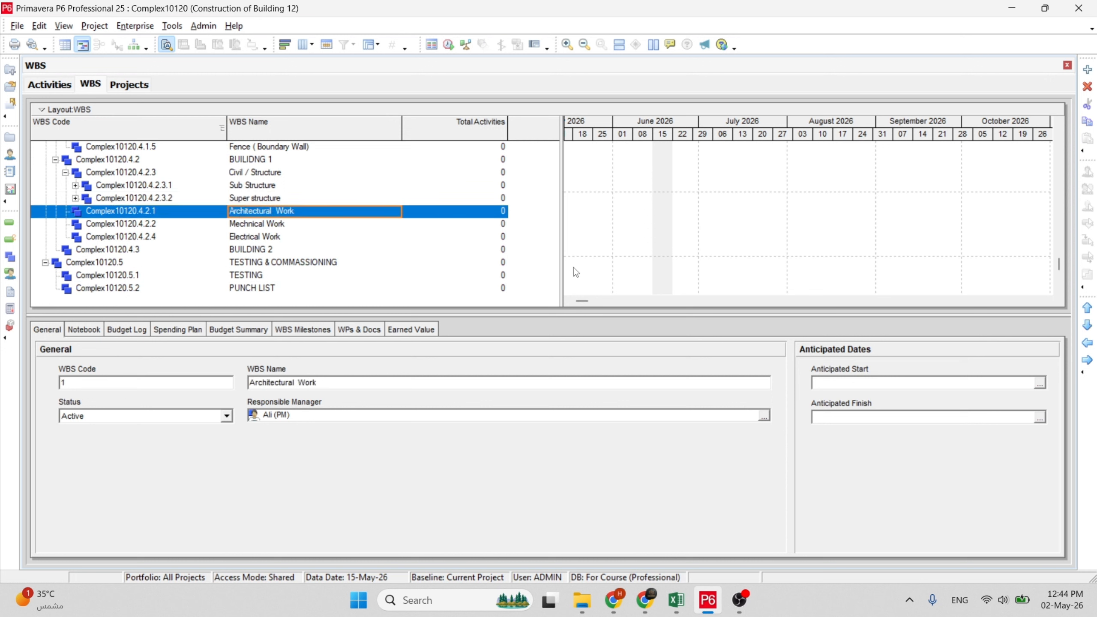
left_click(218, 200)
left_click(75, 198)
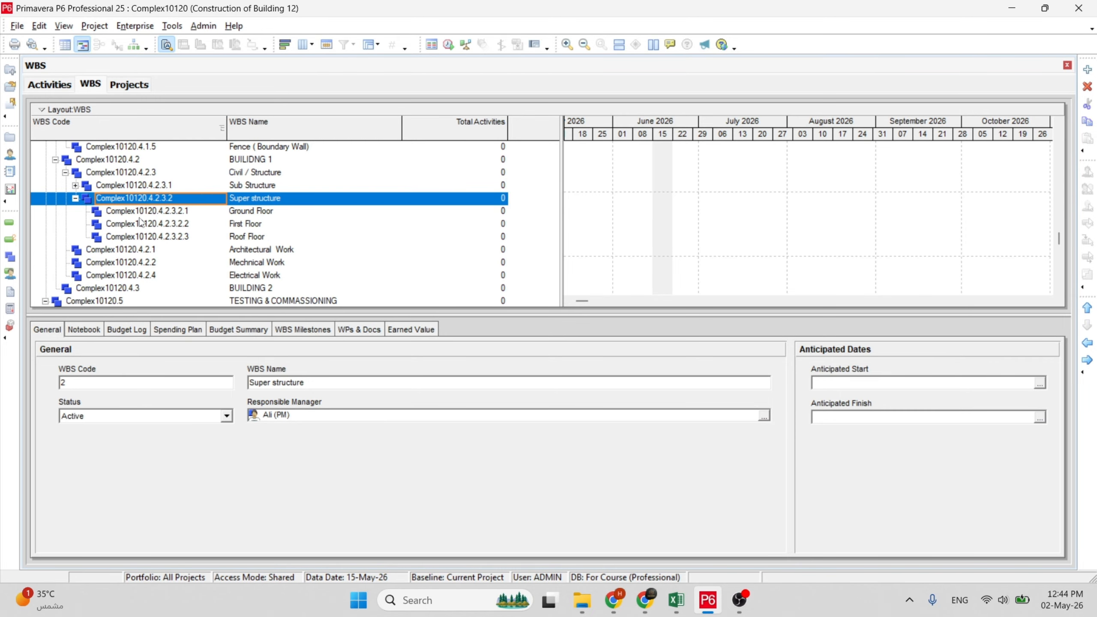
Copy the Ground Floor, First Floor and Roof Floor elements under Super structure together.
left_click(233, 213)
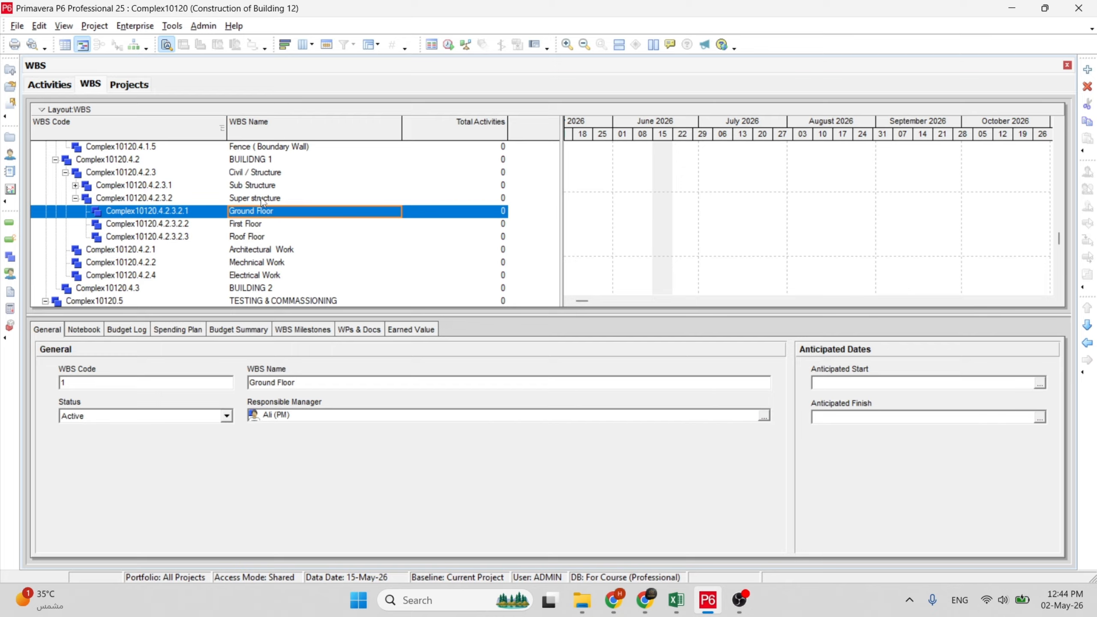
left_click(265, 238, "shift")
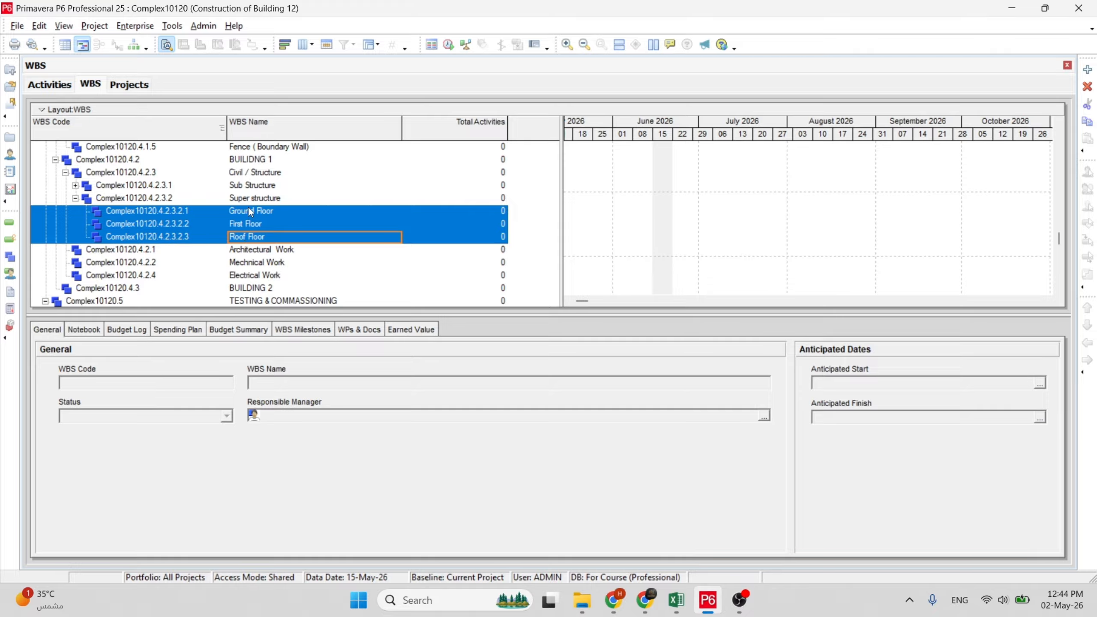
key("ctrl+c")
right_click(251, 216)
left_click(289, 260)
Paste the copied floors under Architectural Work, including Notebook, WBS Milestones and WPs & Docs, and collapse that branch.
left_click(240, 251)
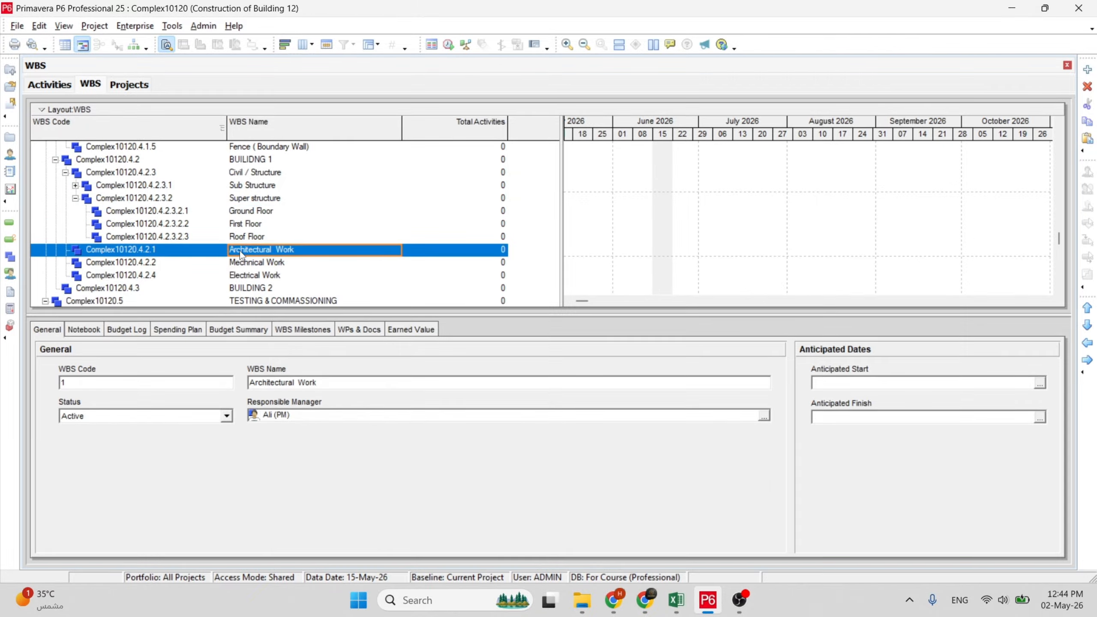
right_click(240, 250)
left_click(281, 309)
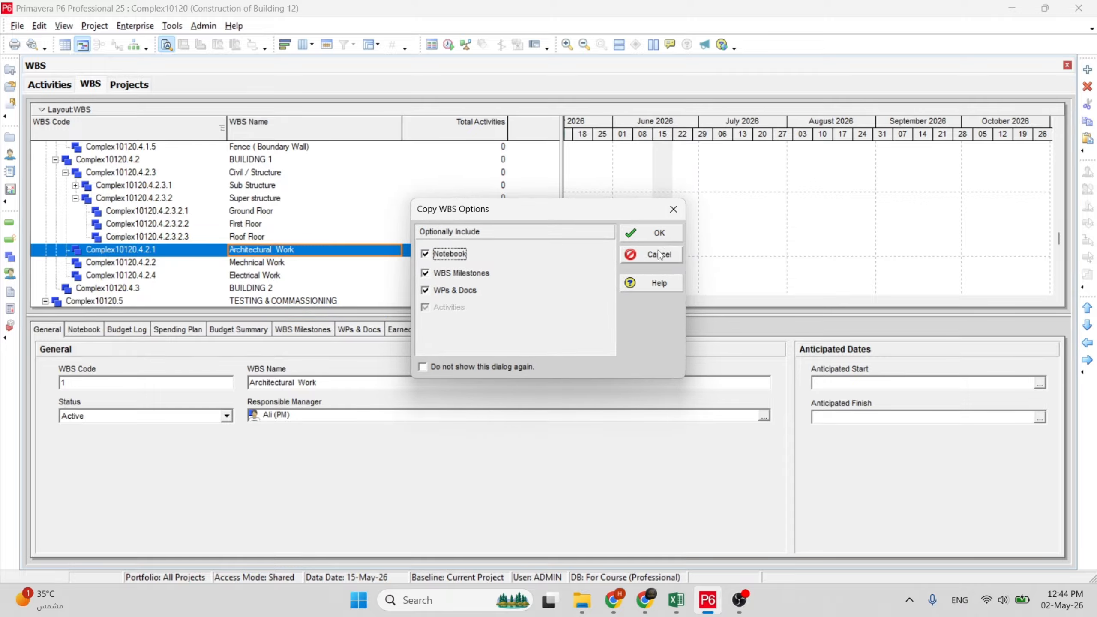
left_click(657, 233)
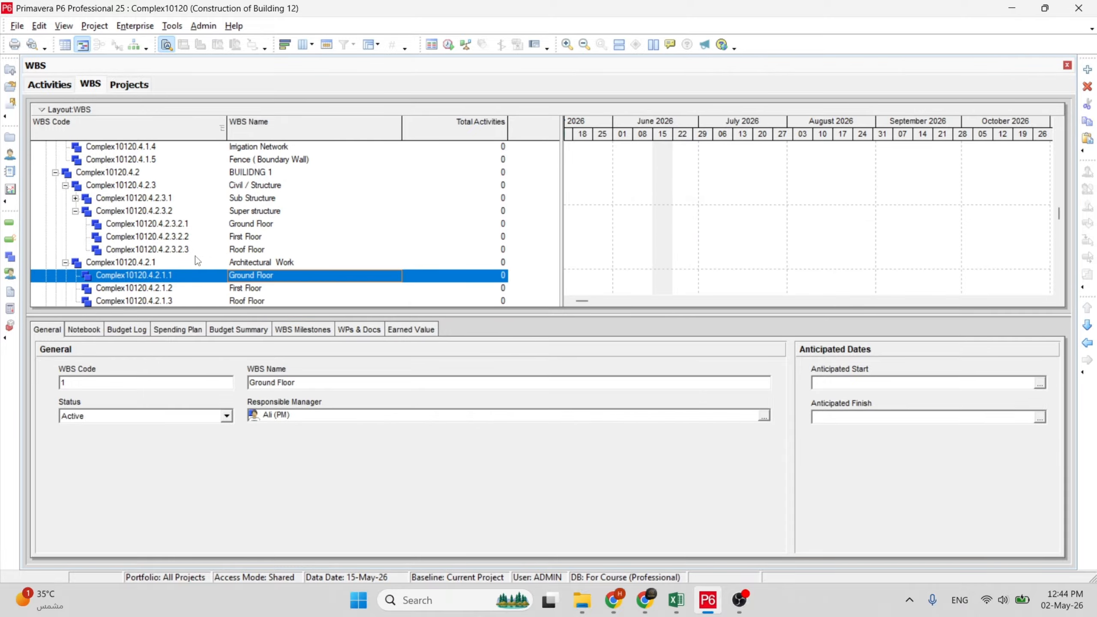
left_click(155, 237)
scroll(130, 236, "down", 3)
left_click(105, 227)
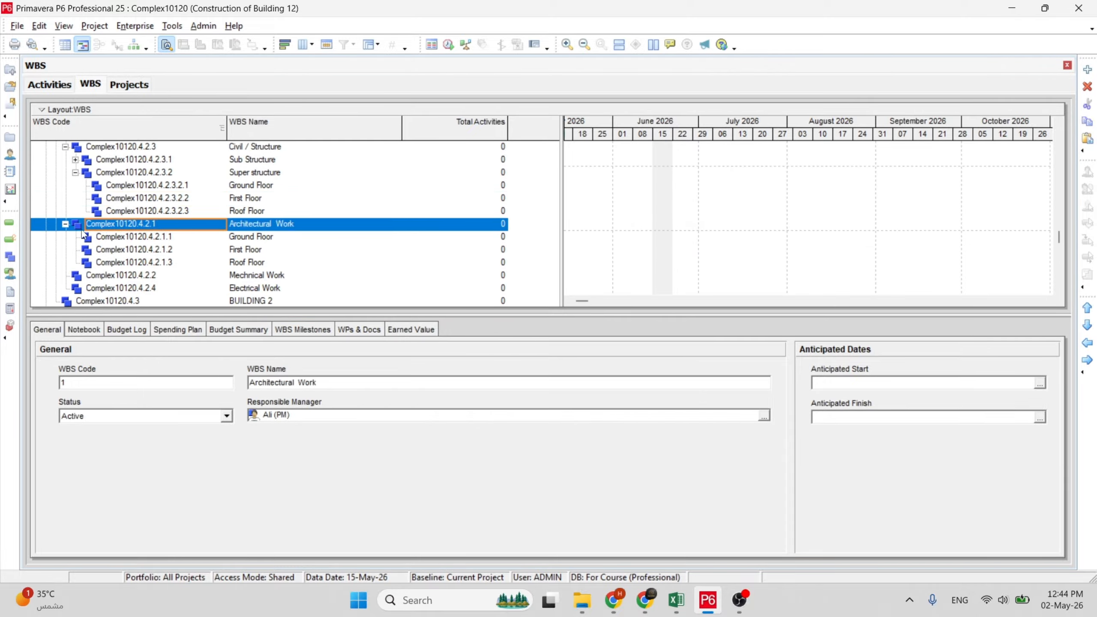
left_click(65, 223)
Paste the copied floors under Mechnical Work with the default copy options and collapse that branch.
left_click(261, 241)
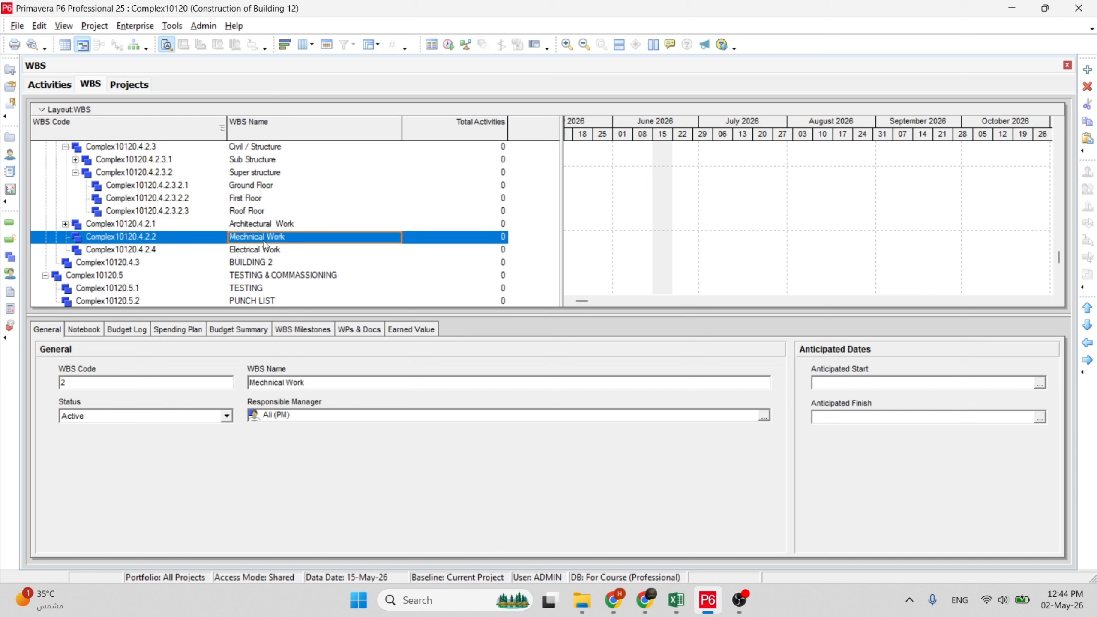
key("ctrl+v")
left_click(645, 233)
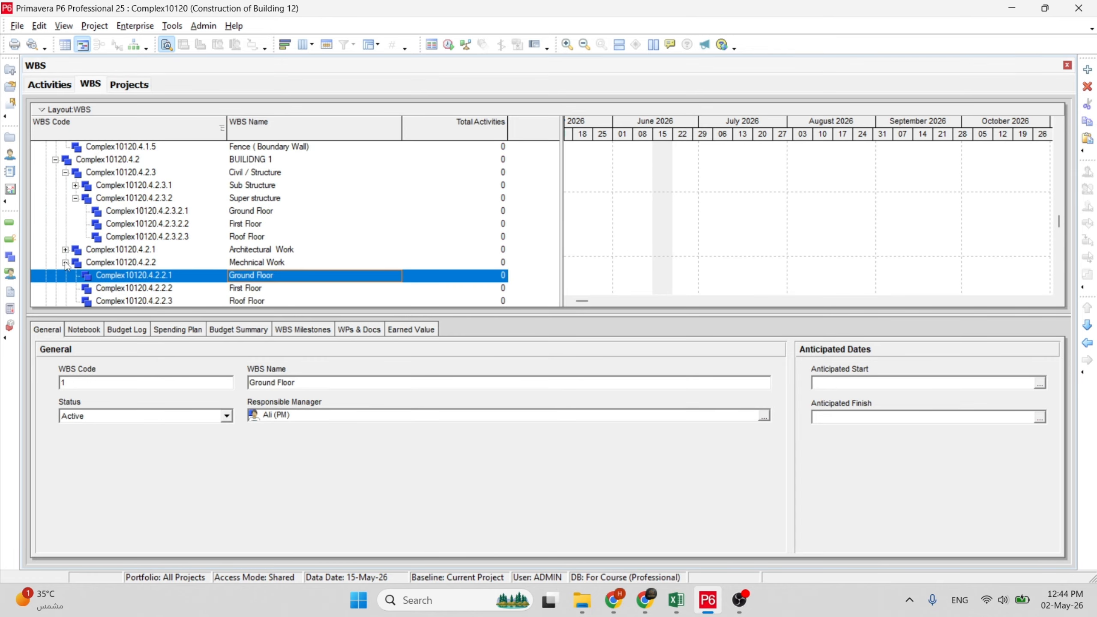
left_click(64, 262)
Paste the copied floors under Electrical Work with the default copy options and collapse that branch.
left_click(256, 276)
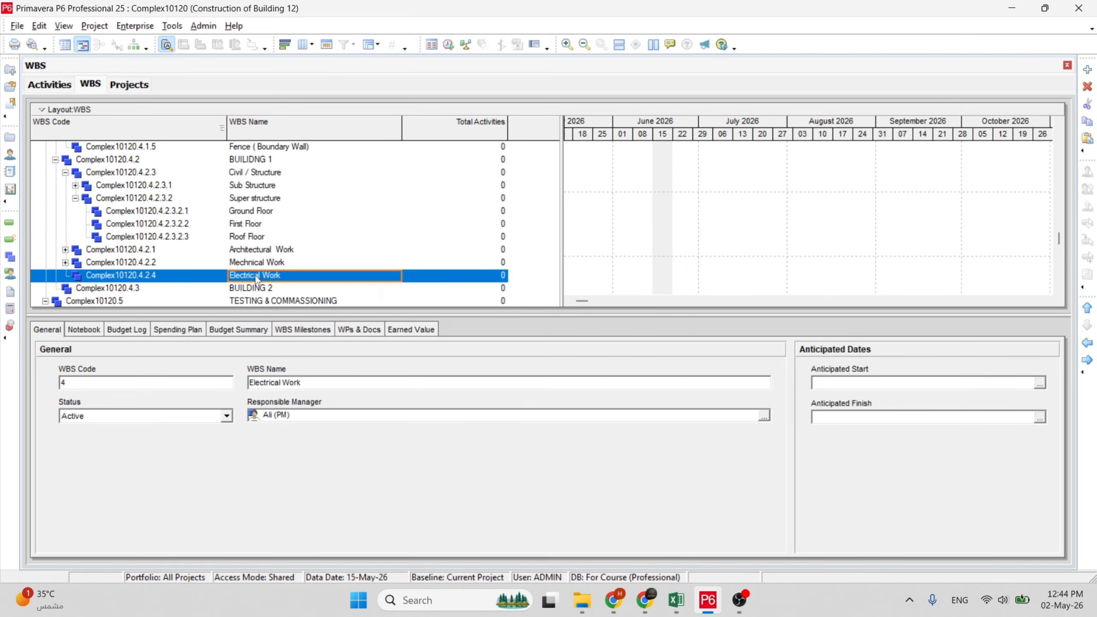
key("ctrl+v")
left_click(645, 233)
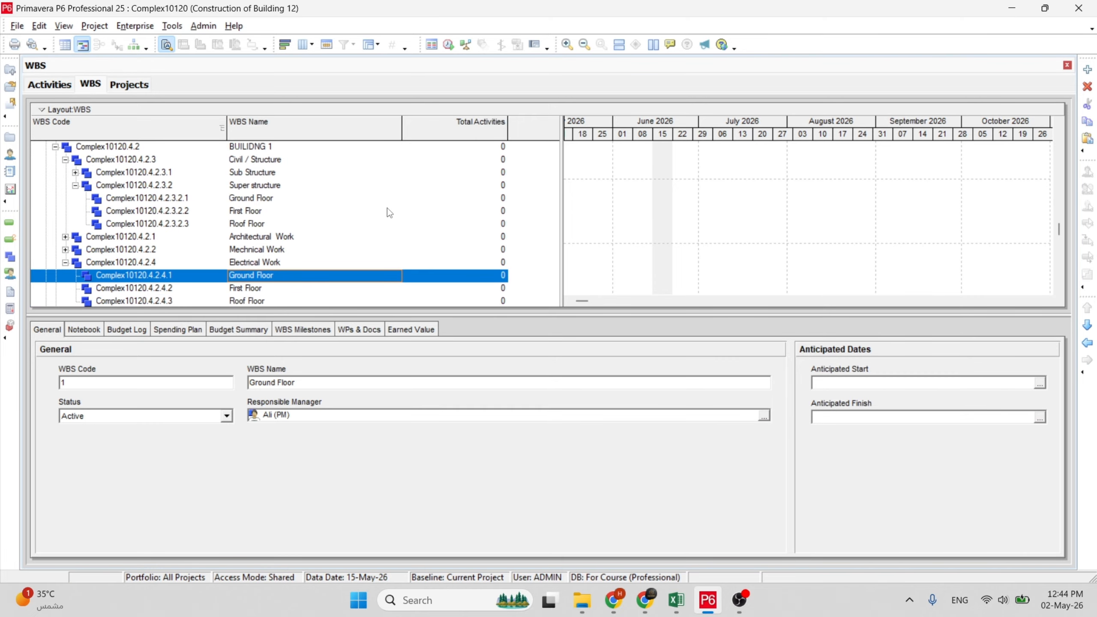
left_click(264, 202)
left_click(252, 254)
scroll(261, 201, "up", 1)
scroll(262, 229, "down", 3)
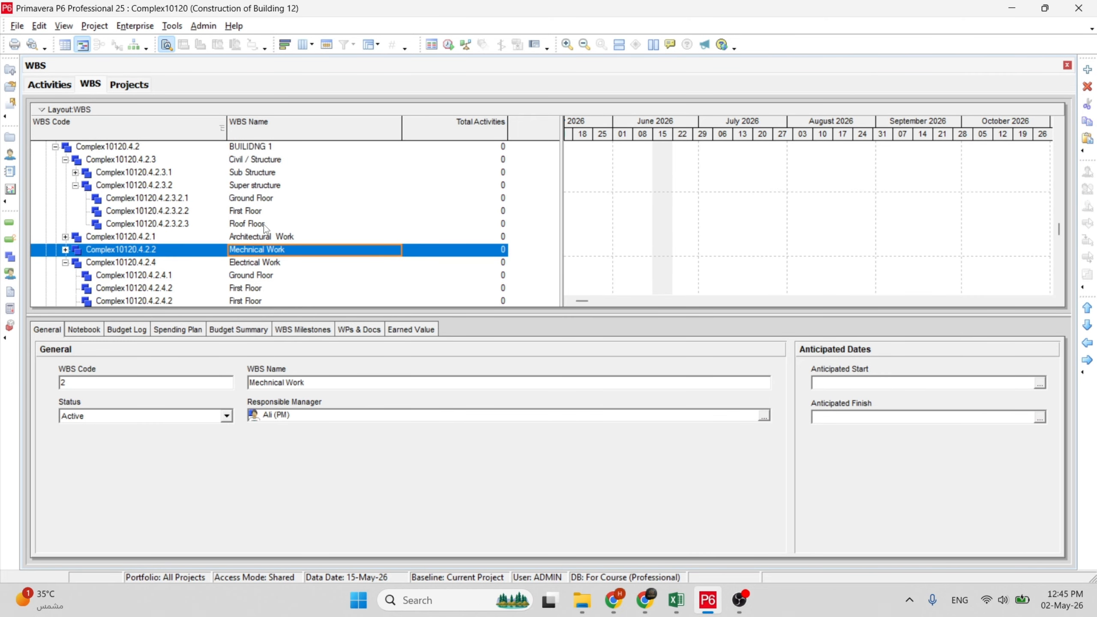
left_click(241, 240)
left_click(239, 248)
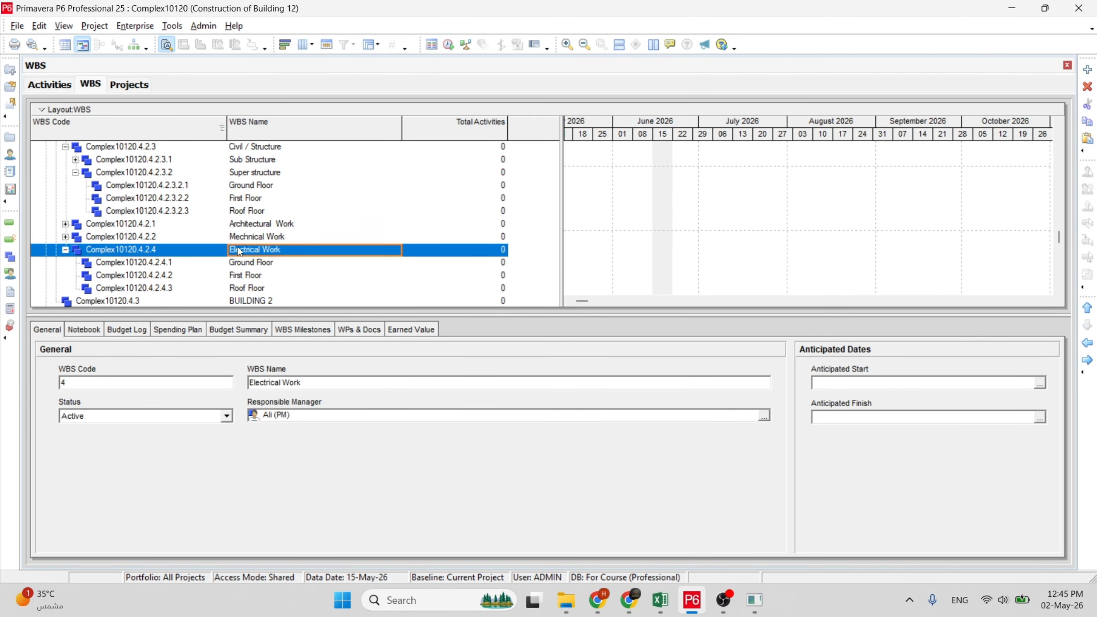
left_click(236, 239)
left_click(66, 249)
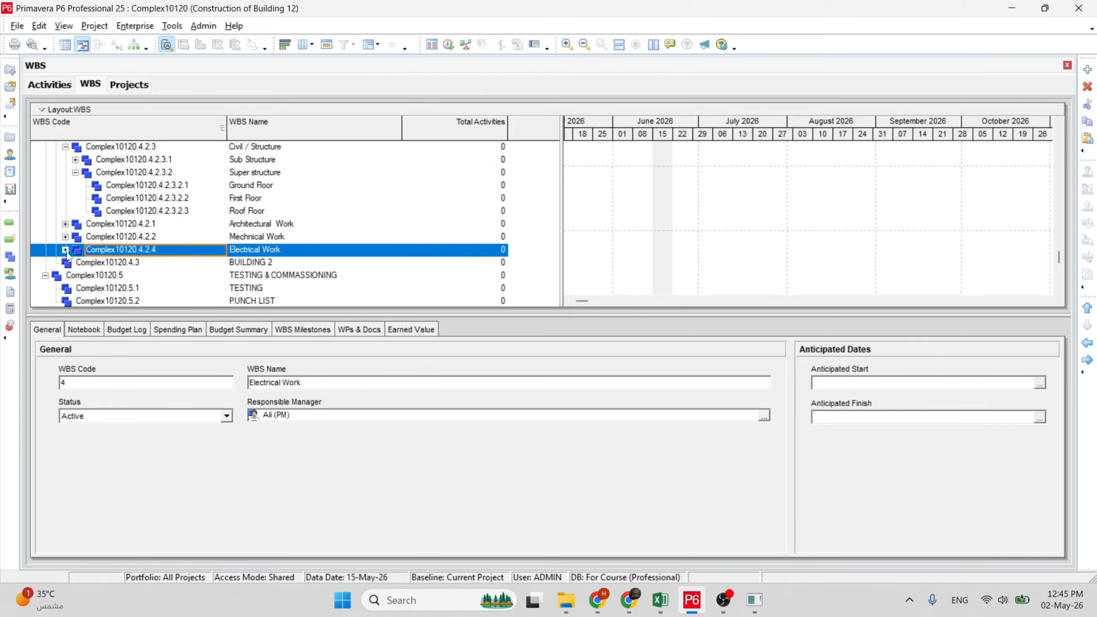
left_click(251, 239)
left_click(254, 245)
left_click(250, 240)
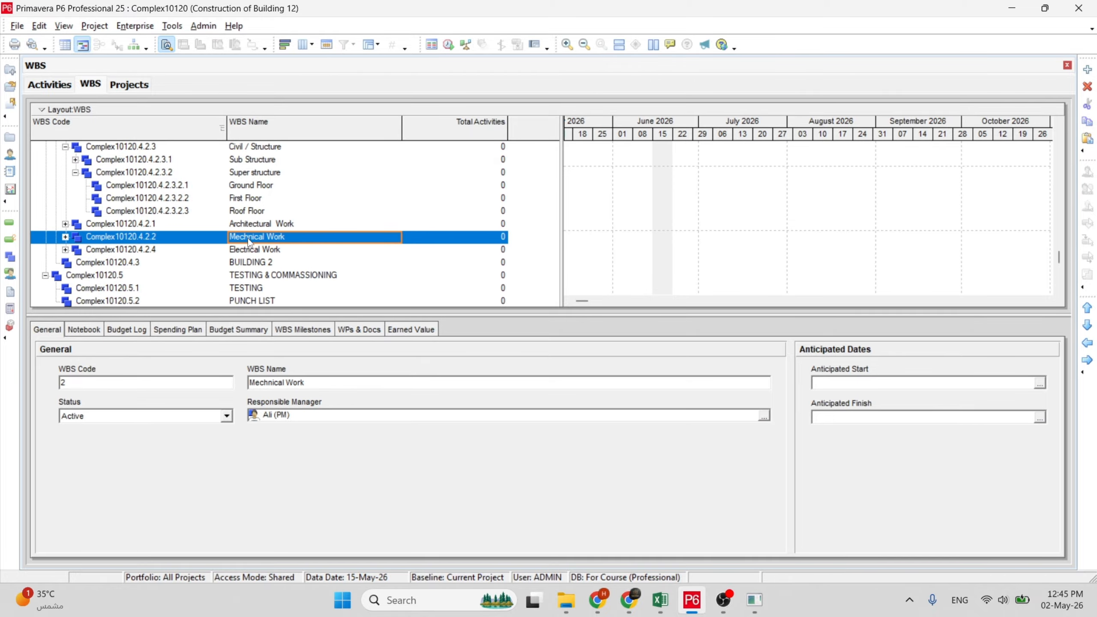
left_click(215, 221)
scroll(155, 203, "up", 2)
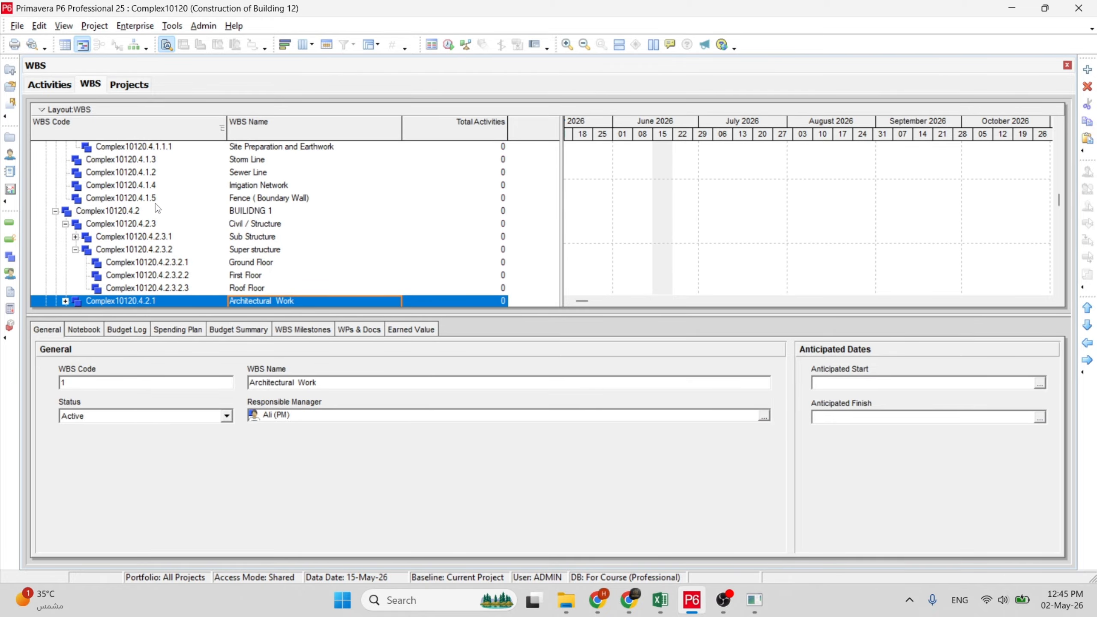
Switch to the Activities view and refresh the project data.
left_click(42, 89)
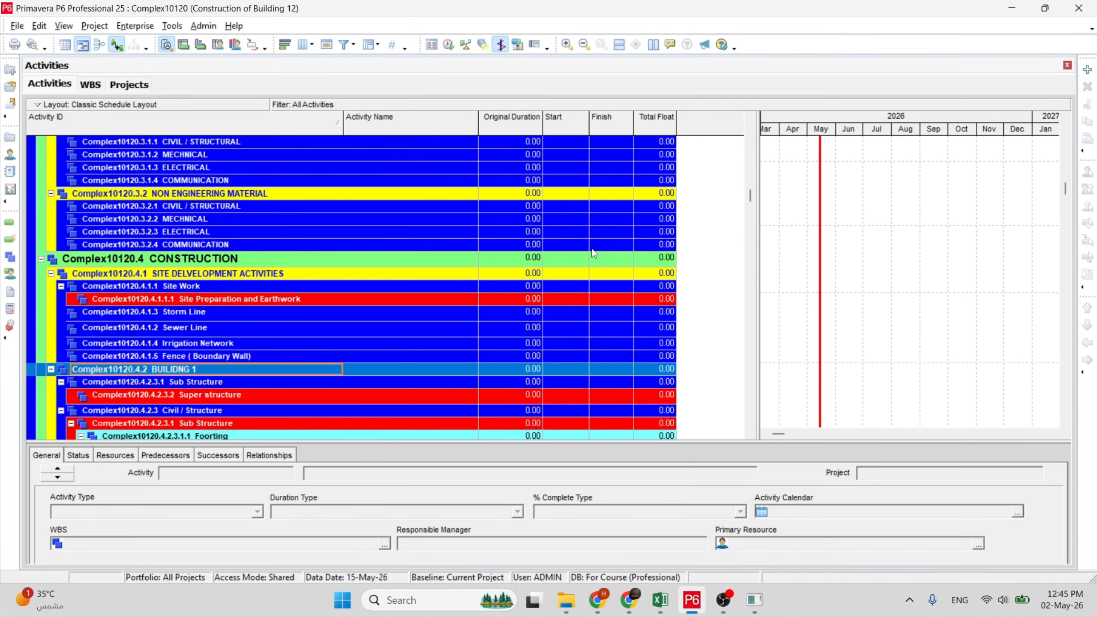
right_click(696, 206)
left_click(712, 173)
left_click(17, 25)
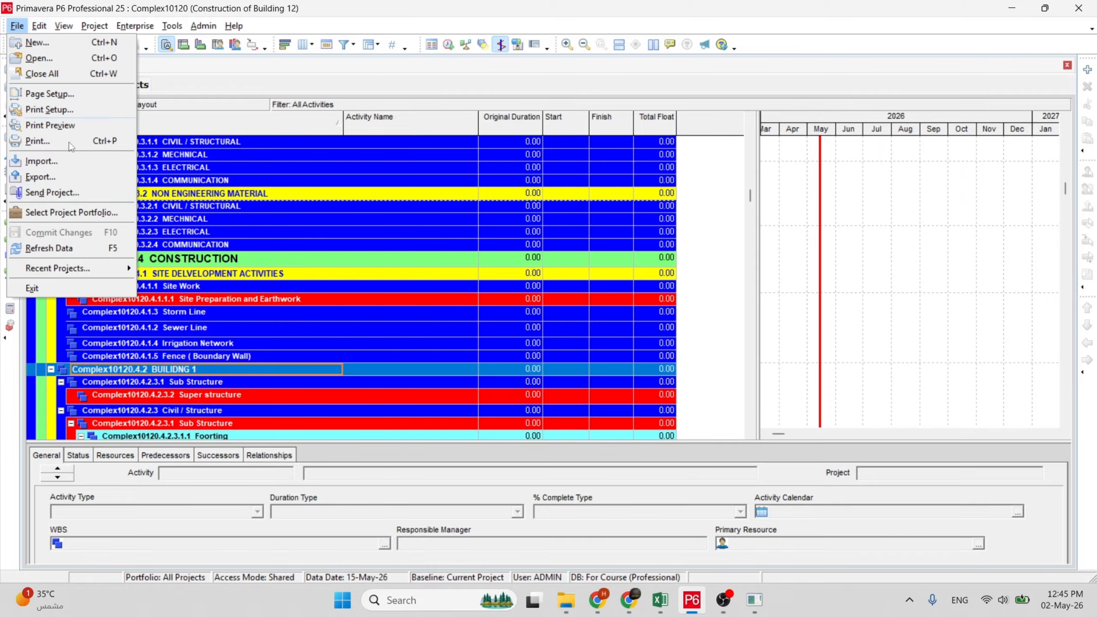
left_click(54, 249)
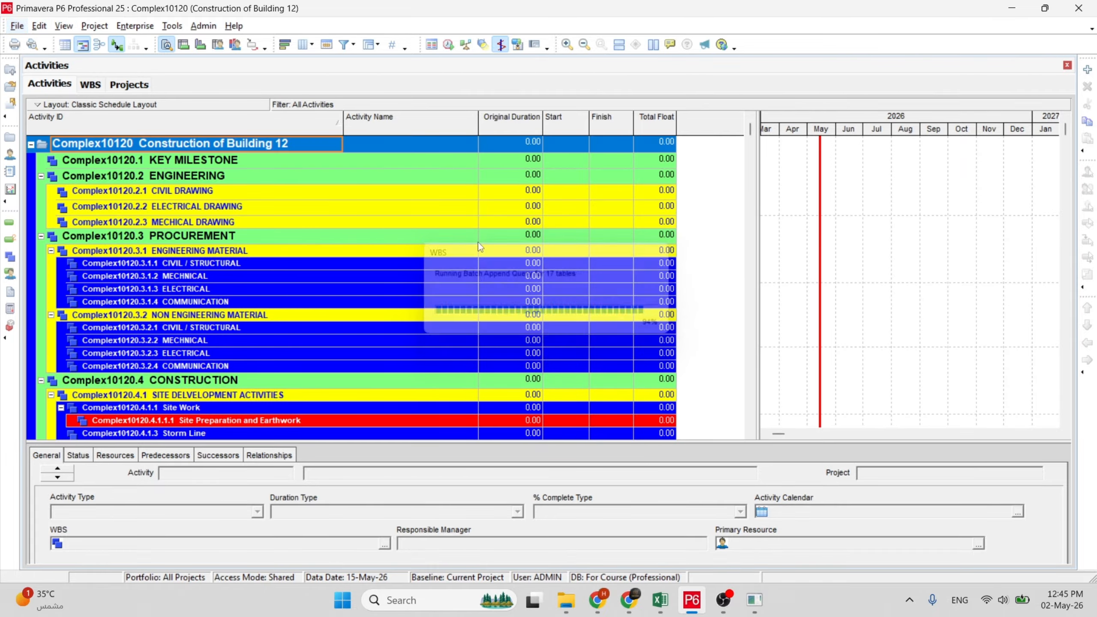
Review the CONSTRUCTION hierarchy in the activity table and collapse the ENGINEERING and PROCUREMENT branches.
scroll(353, 274, "down", 8)
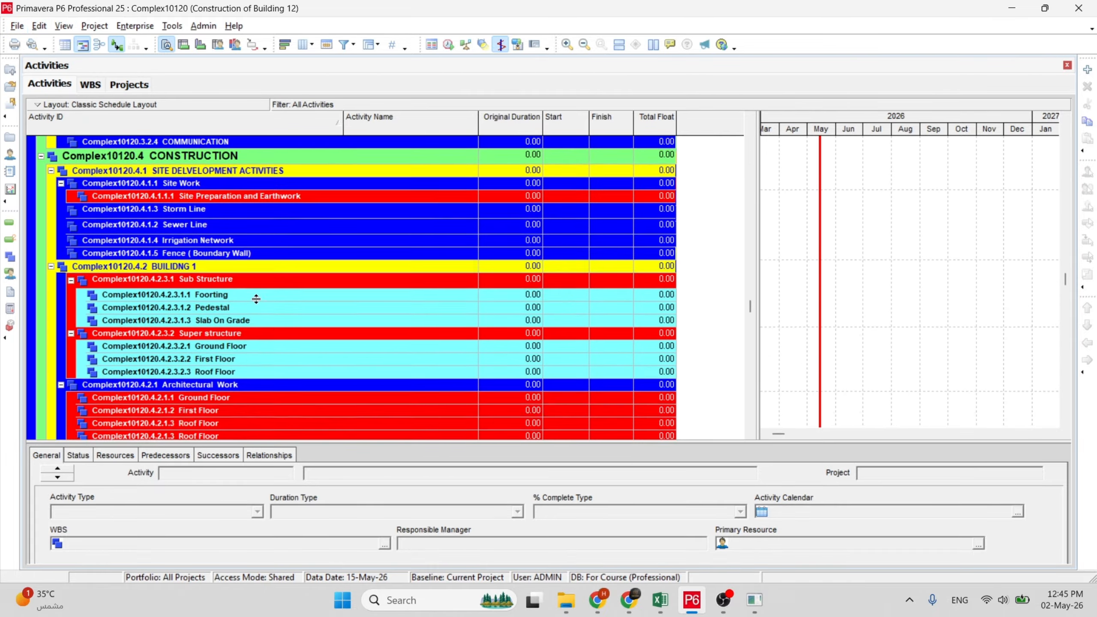
scroll(229, 293, "down", 2)
scroll(225, 290, "up", 3)
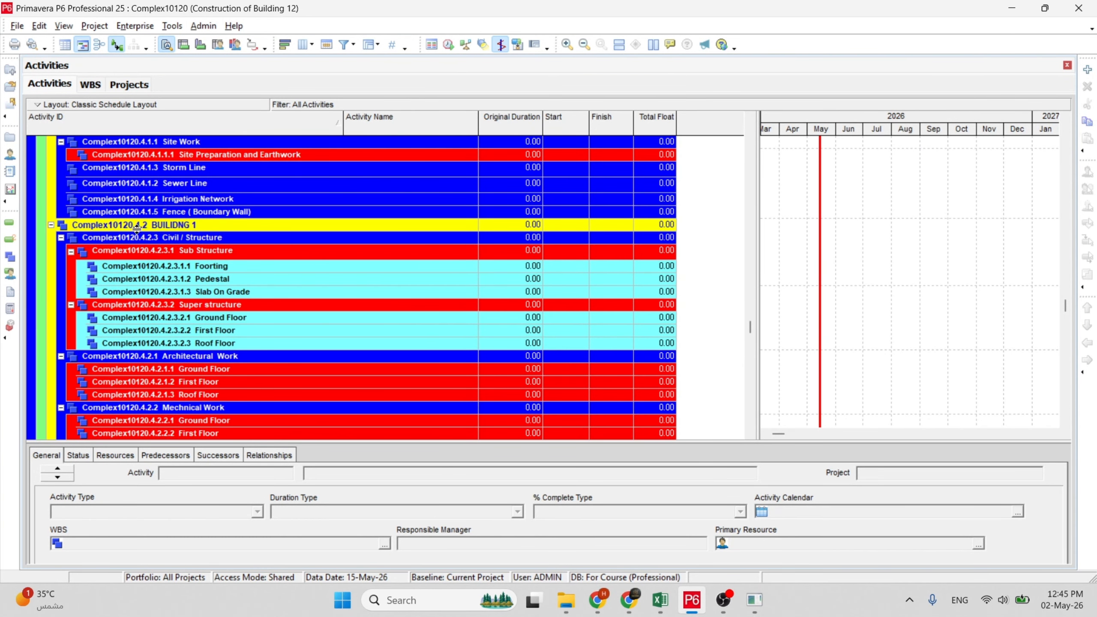
scroll(61, 216, "up", 7)
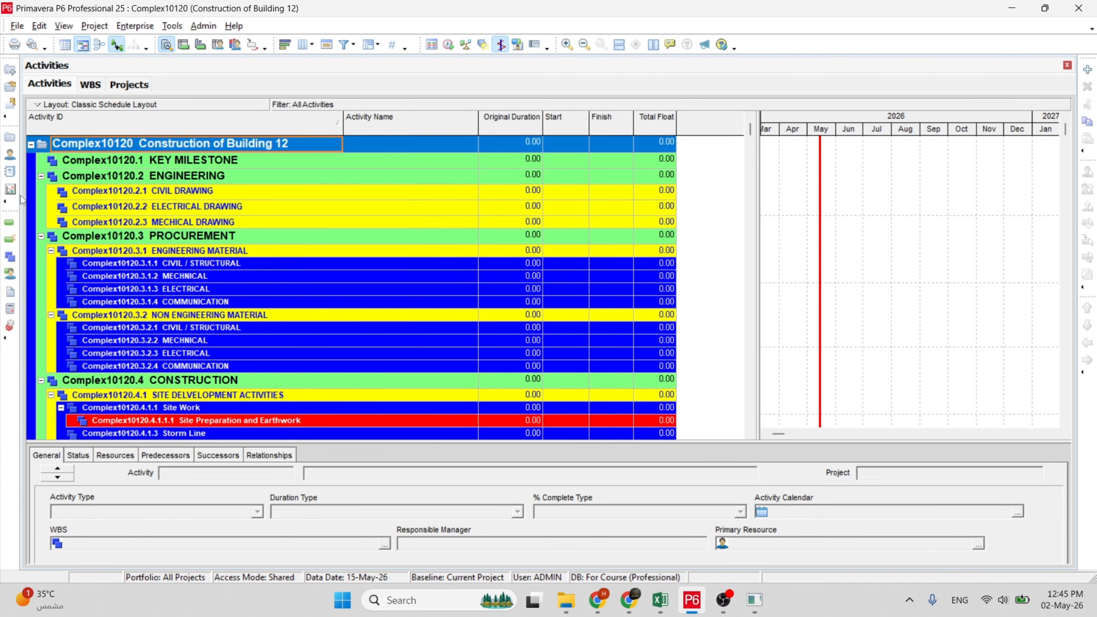
left_click(41, 176)
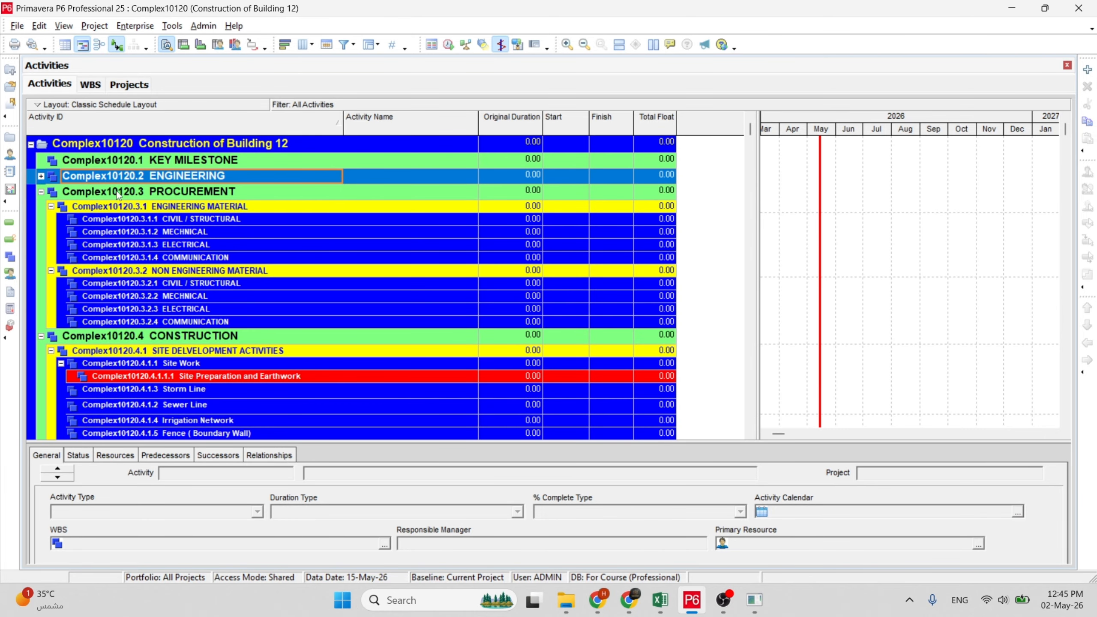
left_click(44, 198)
left_click(42, 192)
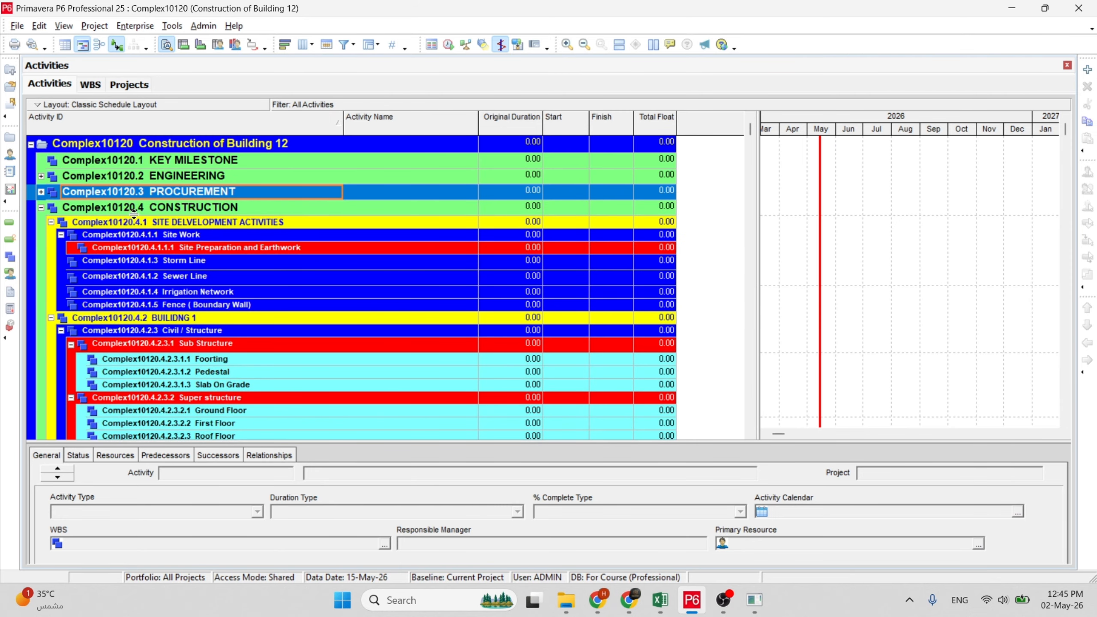
Review the items under SITE DELVELOPMENT ACTIVITIES in the CONSTRUCTION branch and collapse Site Work.
left_click(147, 210)
left_click(152, 223)
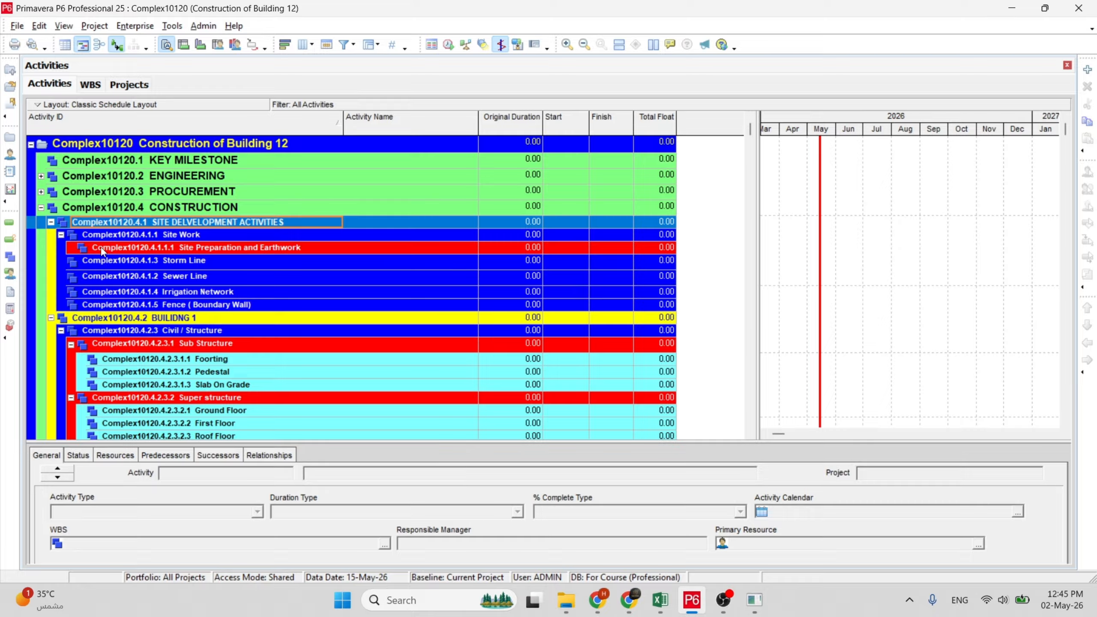
left_click(61, 236)
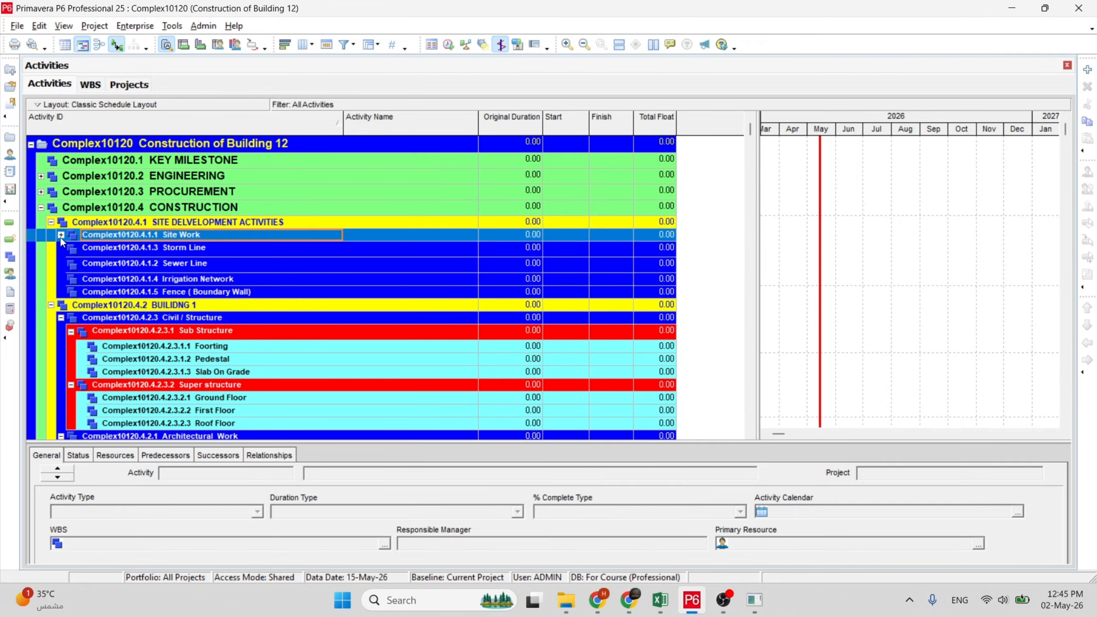
left_click(115, 248)
left_click(179, 265)
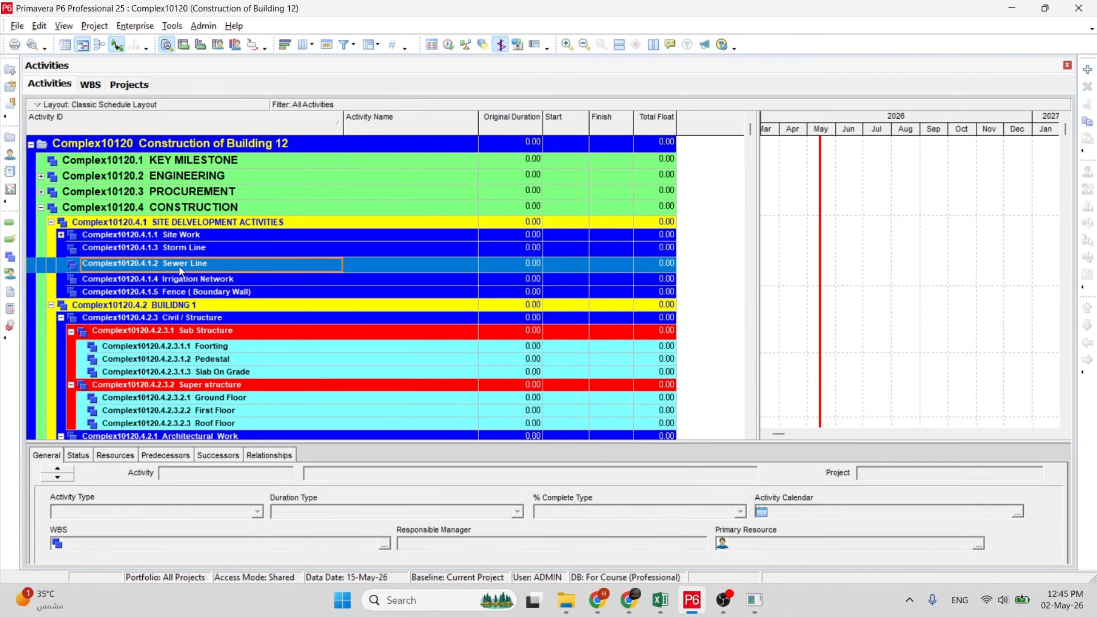
left_click(181, 280)
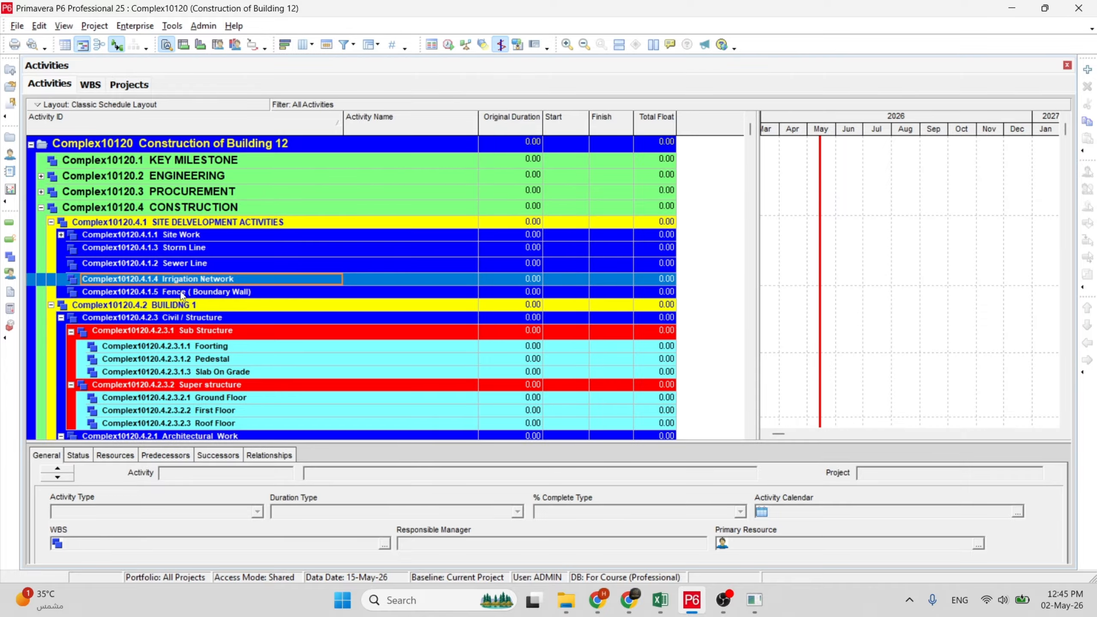
left_click(181, 294)
left_click(164, 306)
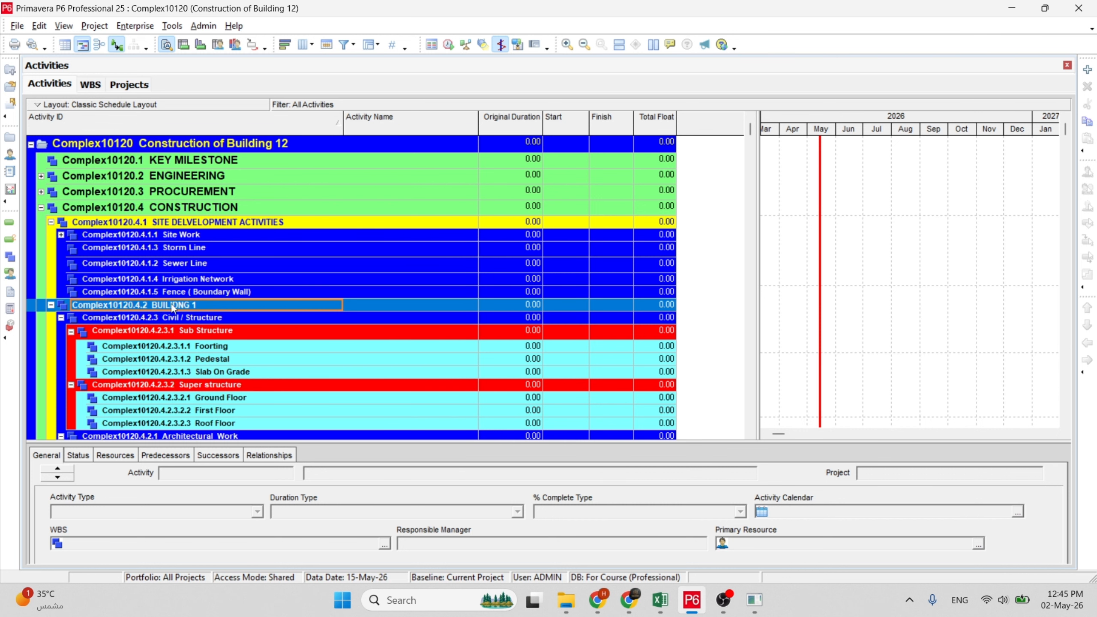
Review the Civil / Structure branch of BUILIDNG 1, examining Super structure and the Foorting, Pedestal and Slab On Grade elements of Sub Structure.
scroll(172, 308, "down", 2)
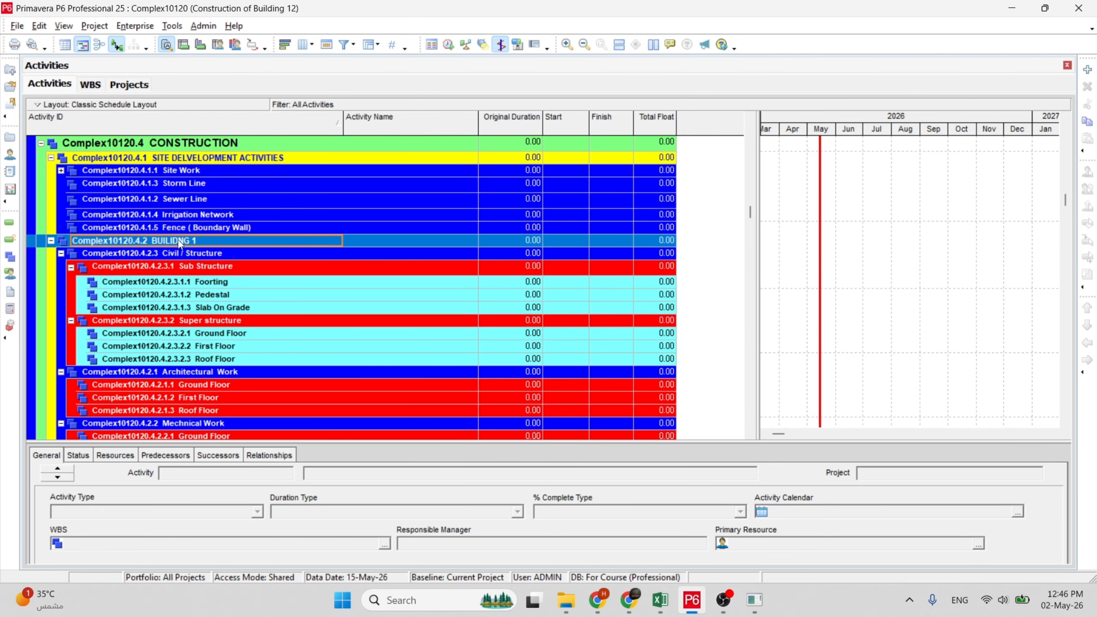
left_click(182, 252)
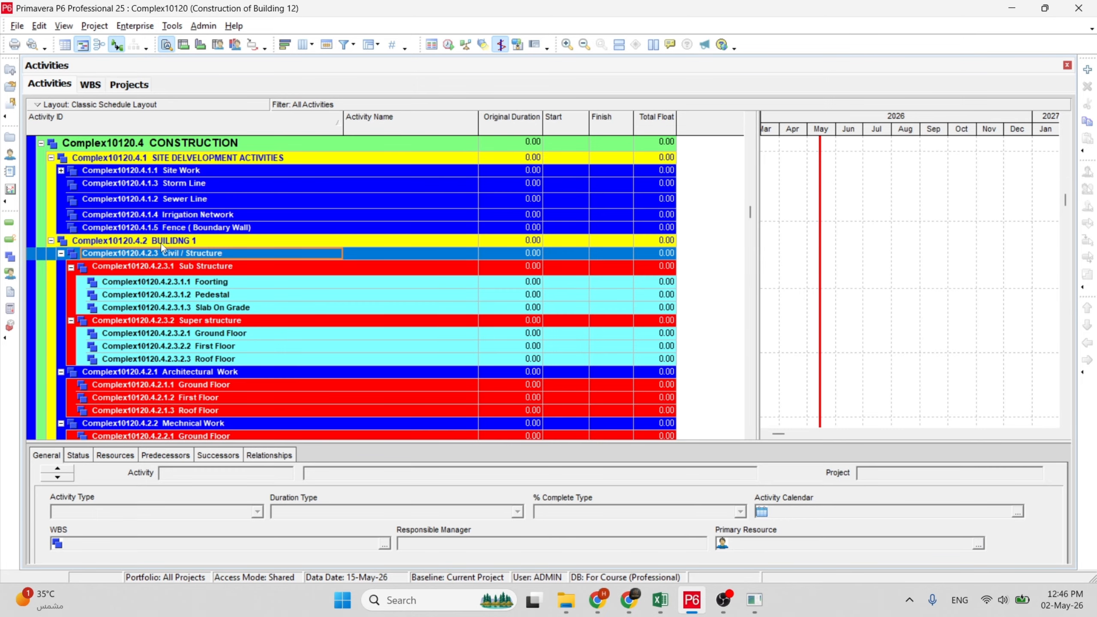
left_click(190, 267)
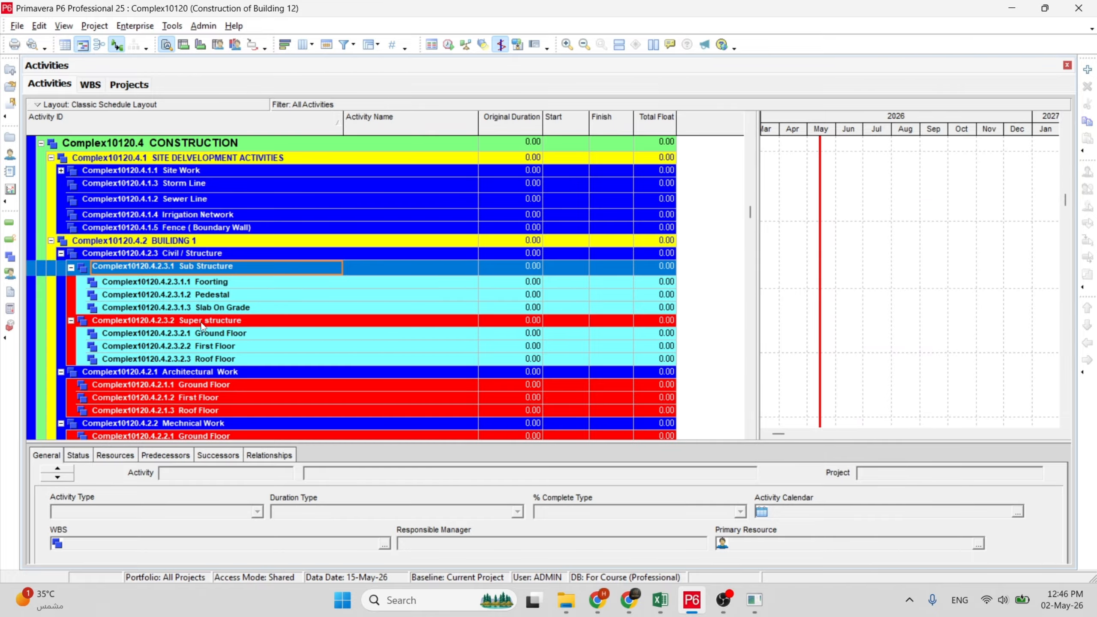
left_click(203, 322)
left_click(196, 267)
left_click(202, 281)
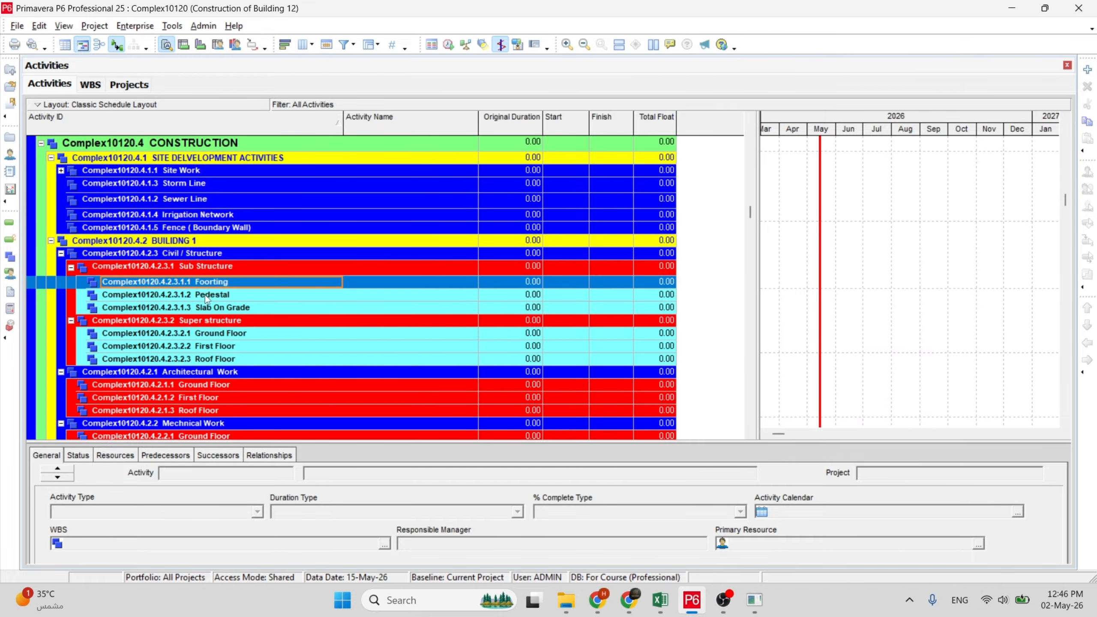
left_click(205, 295)
left_click(203, 308)
Add a trial activity with the default name under Foorting in Sub Structure and delete it.
left_click(215, 281)
right_click(214, 283)
left_click(268, 319)
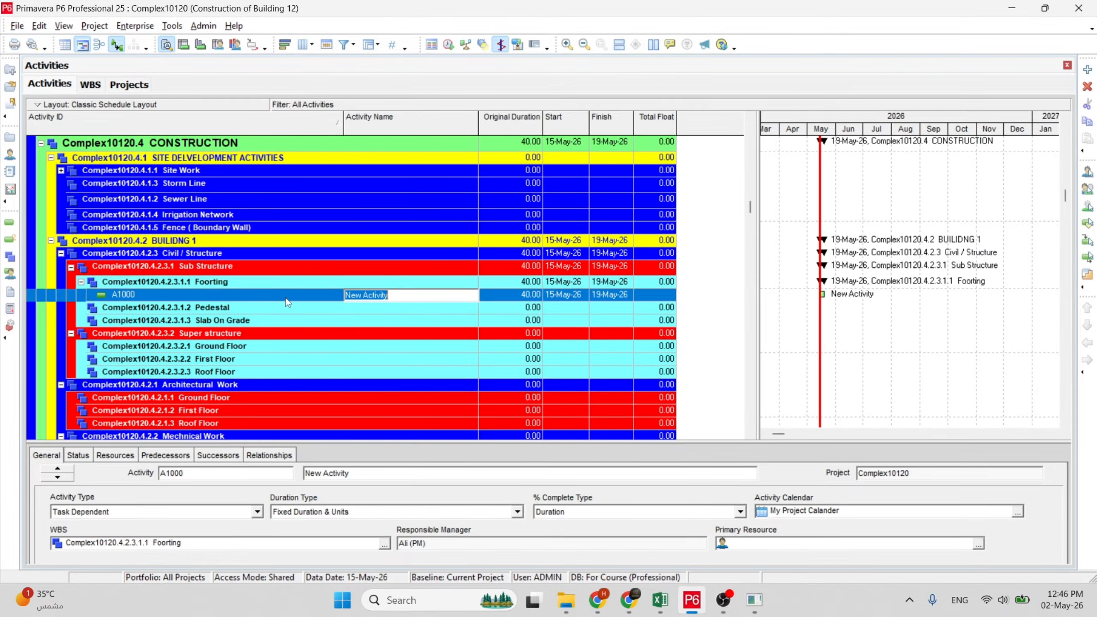
key("Return")
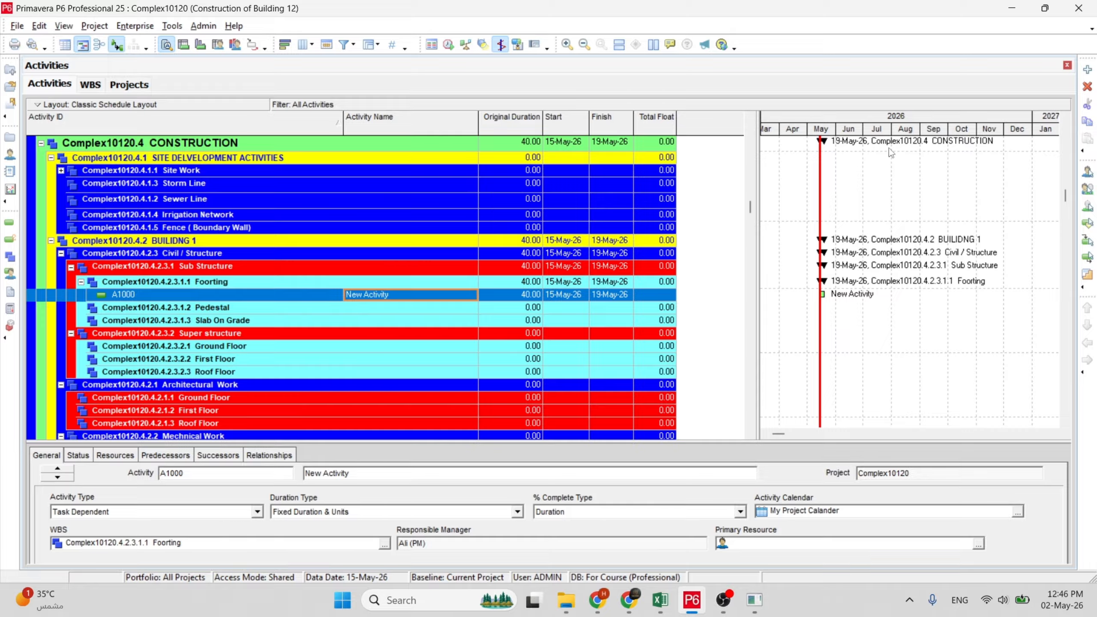
left_click(1088, 87)
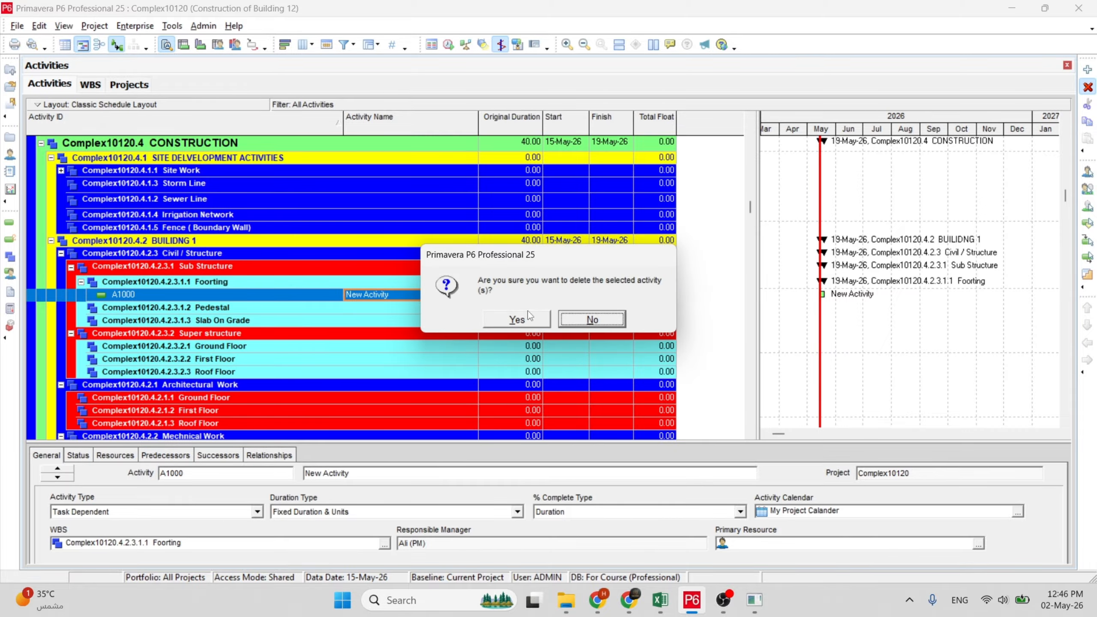
left_click(516, 319)
Collapse Sub Structure and review the Ground, First and Roof Floor elements under Super structure.
left_click(203, 308)
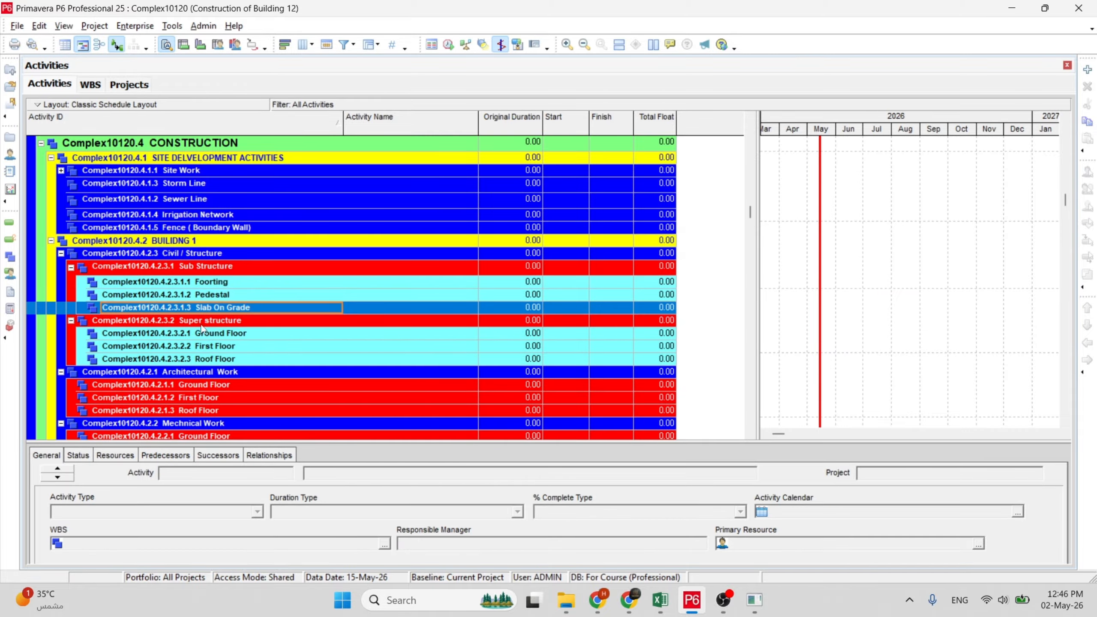
left_click(202, 325)
left_click(71, 268)
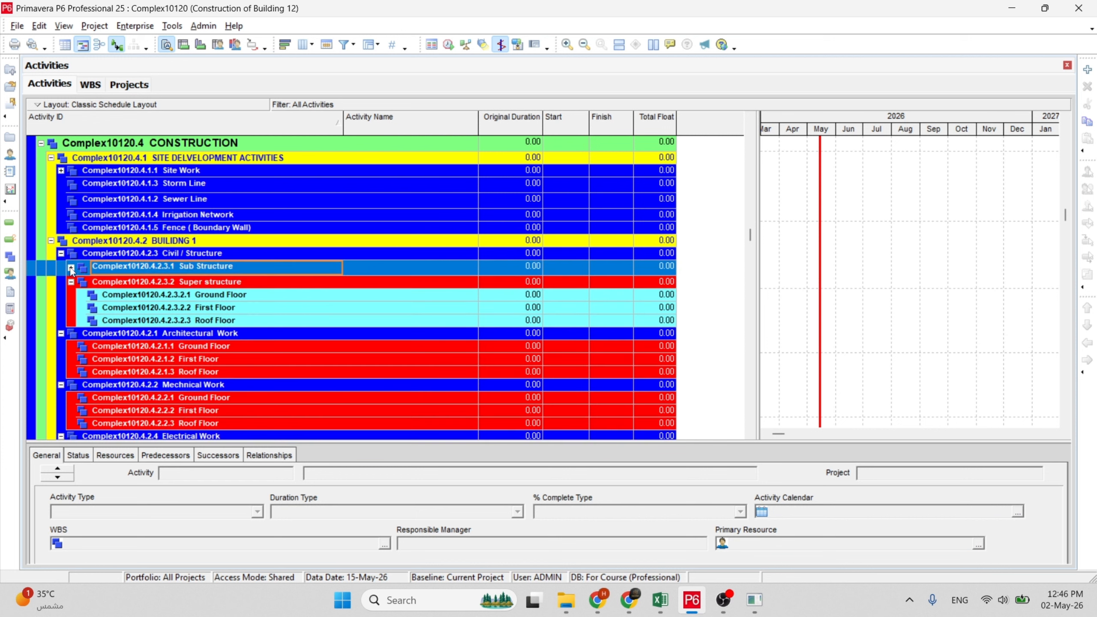
left_click(223, 295)
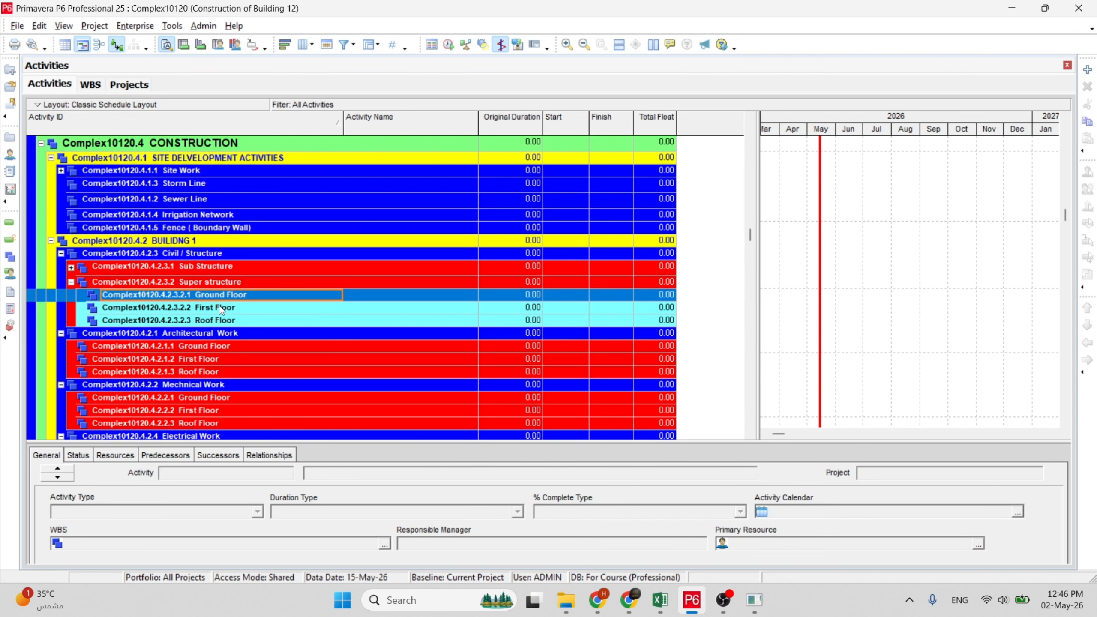
left_click(220, 308)
left_click(222, 321)
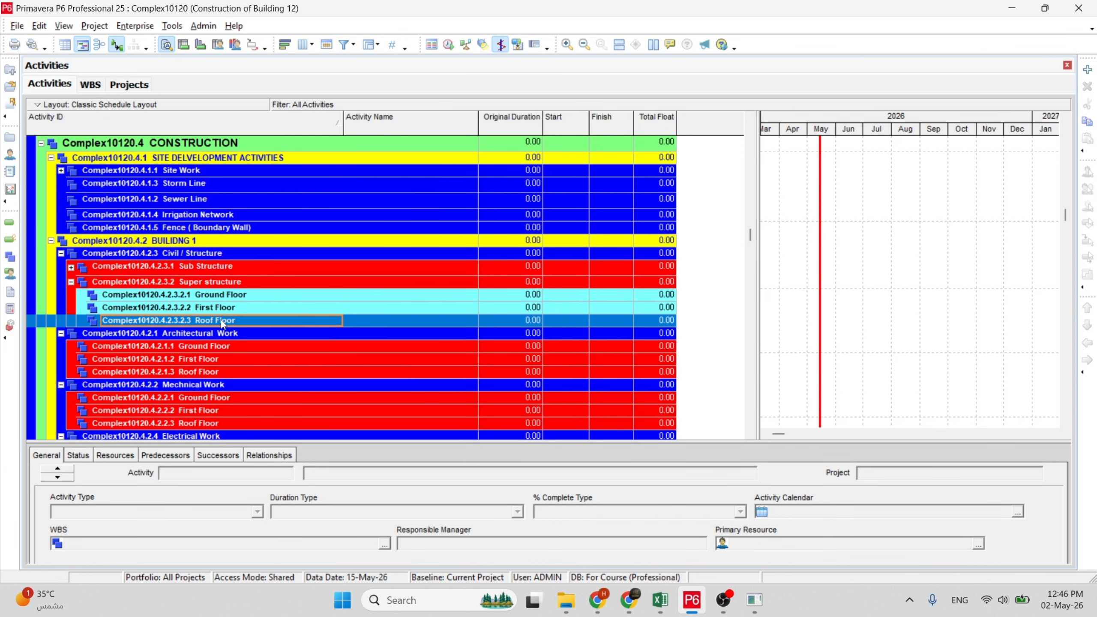
left_click(223, 296)
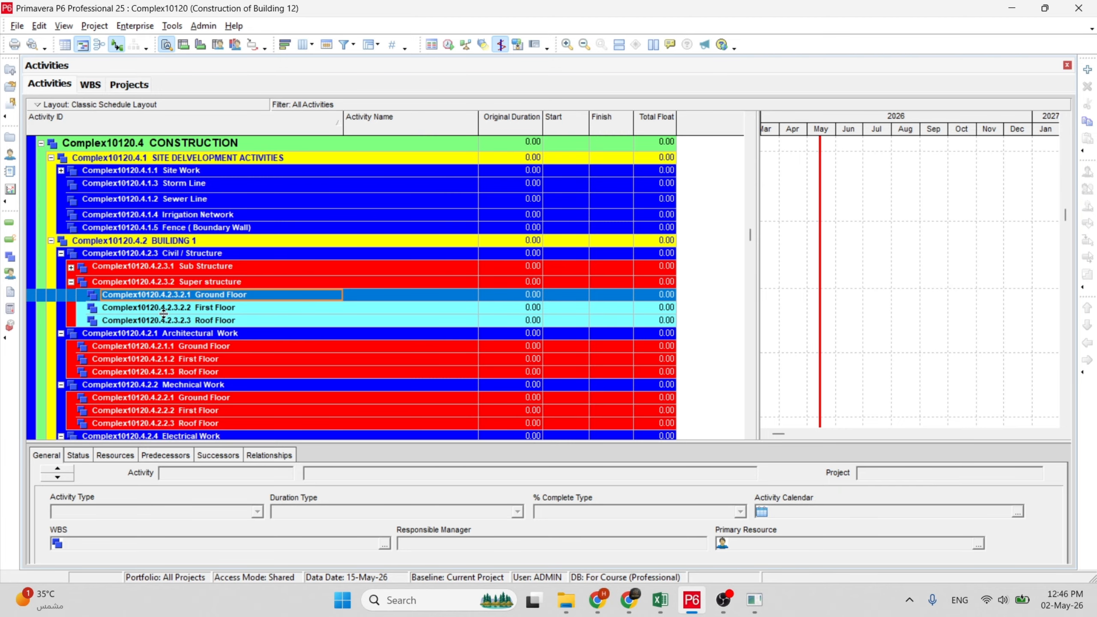
Compare the floor elements under Super structure with those under Architectural Work.
left_click(204, 306)
left_click(209, 295)
left_click(209, 306)
left_click(196, 346)
left_click(198, 359)
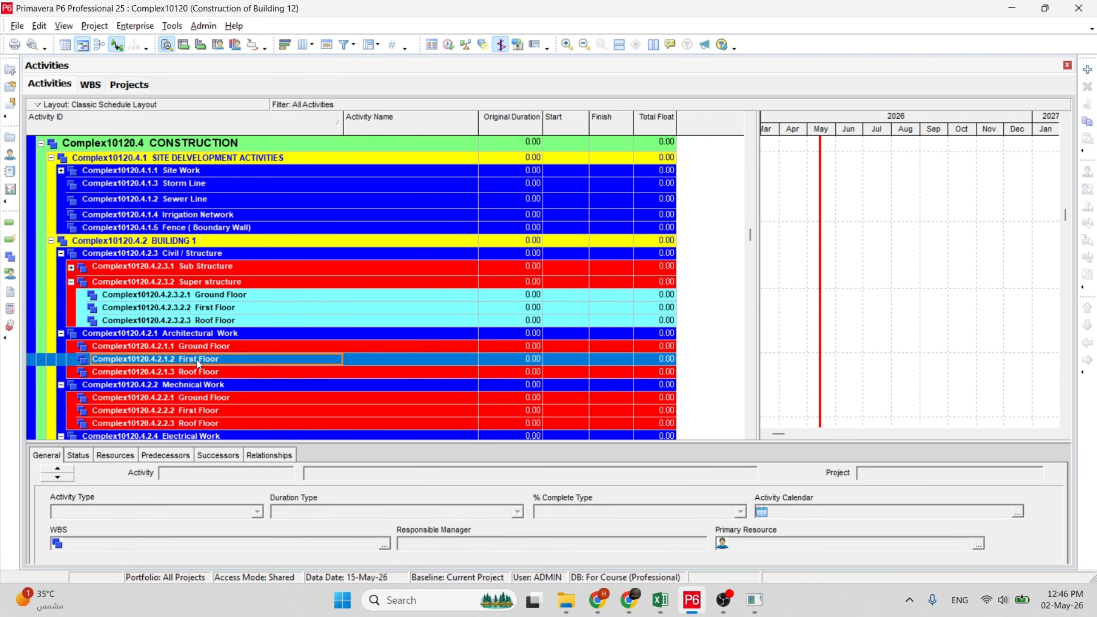
left_click(194, 373)
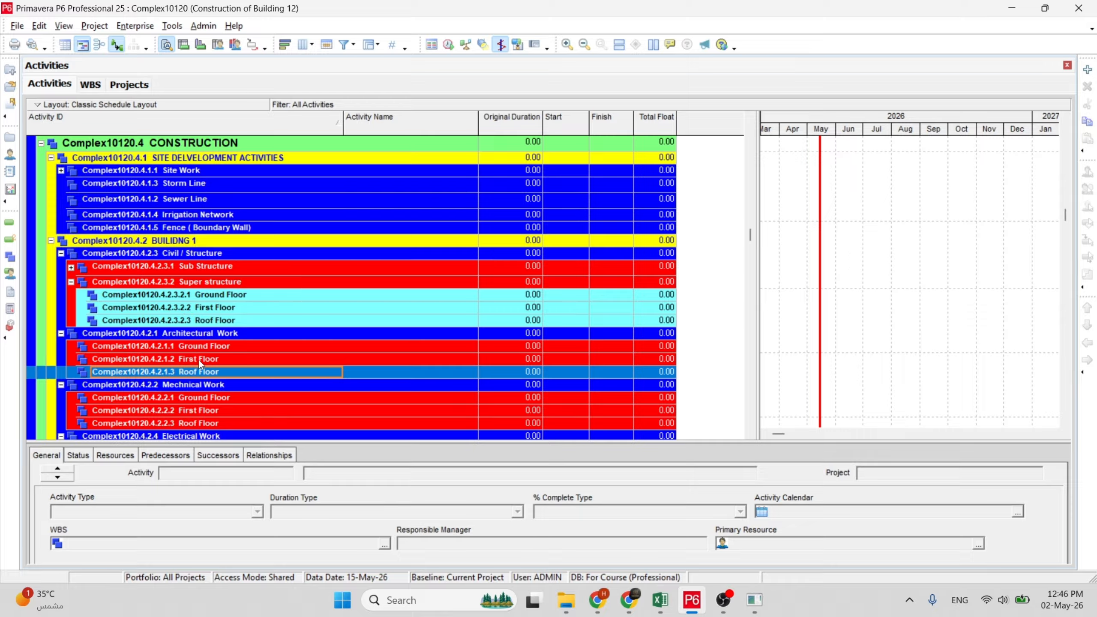
left_click(205, 296)
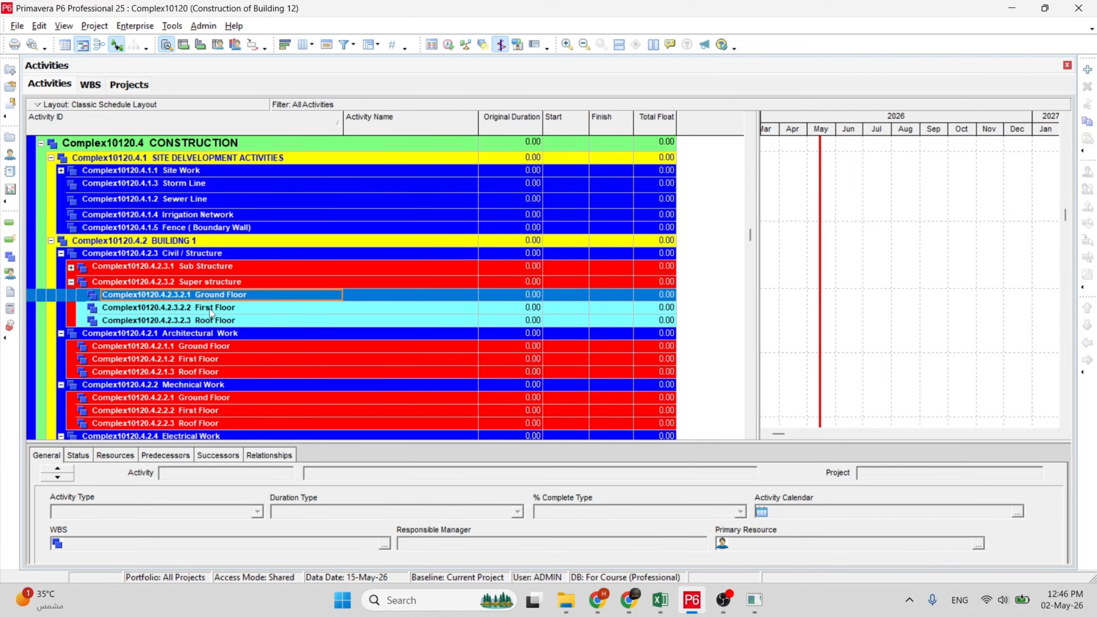
left_click(210, 309)
left_click(210, 321)
left_click(212, 296)
Collapse the activity table's grouping bands to WBS Level 4.
right_click(723, 215)
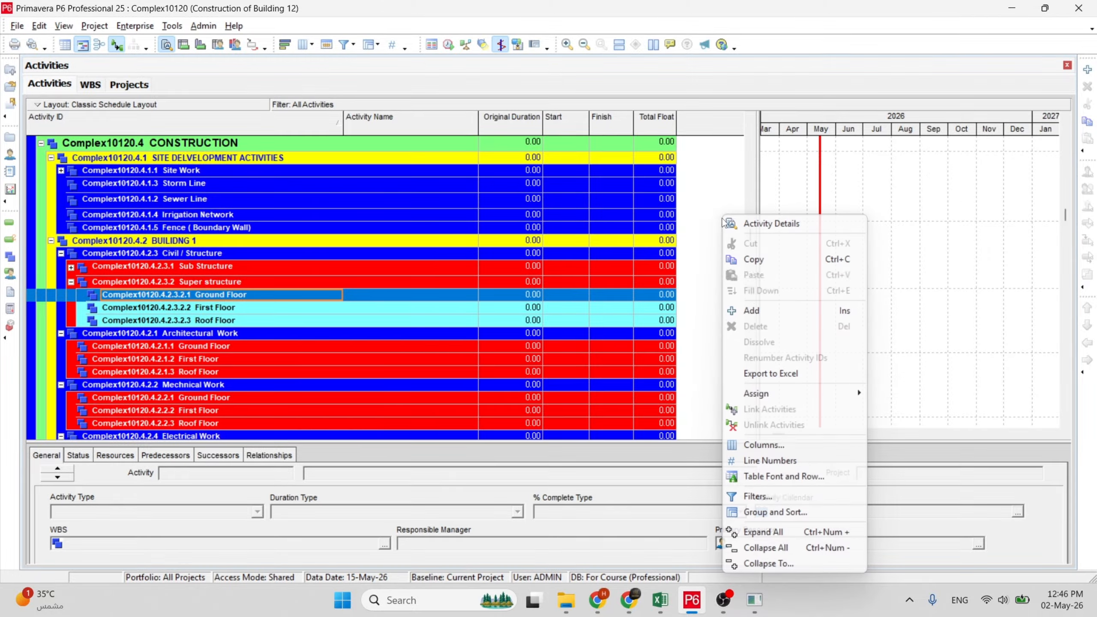
left_click(764, 564)
left_click(565, 285)
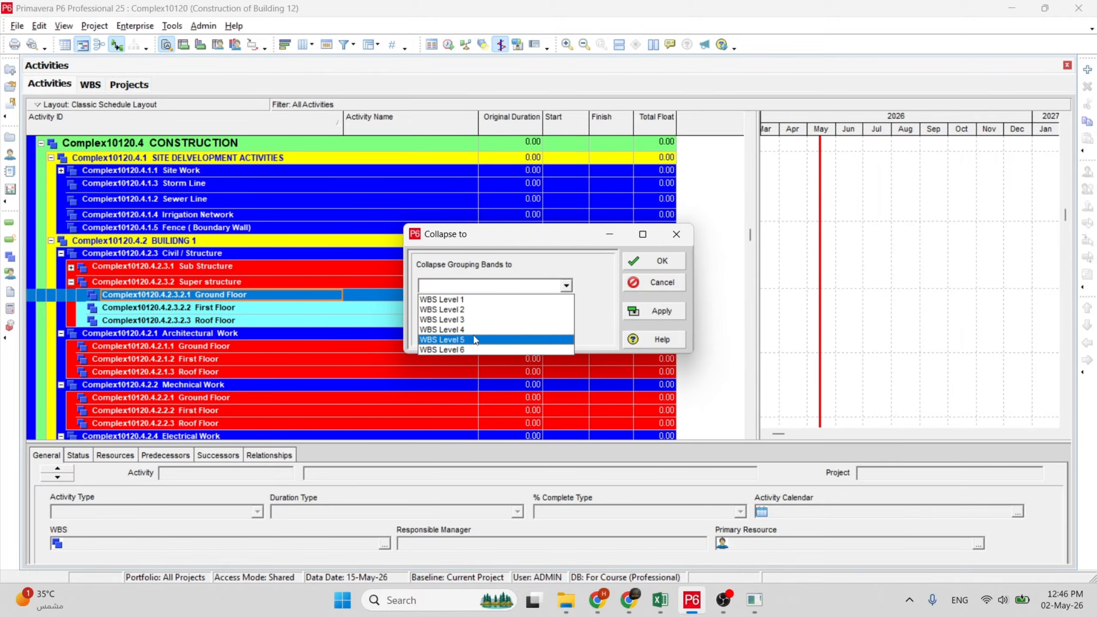
left_click(488, 329)
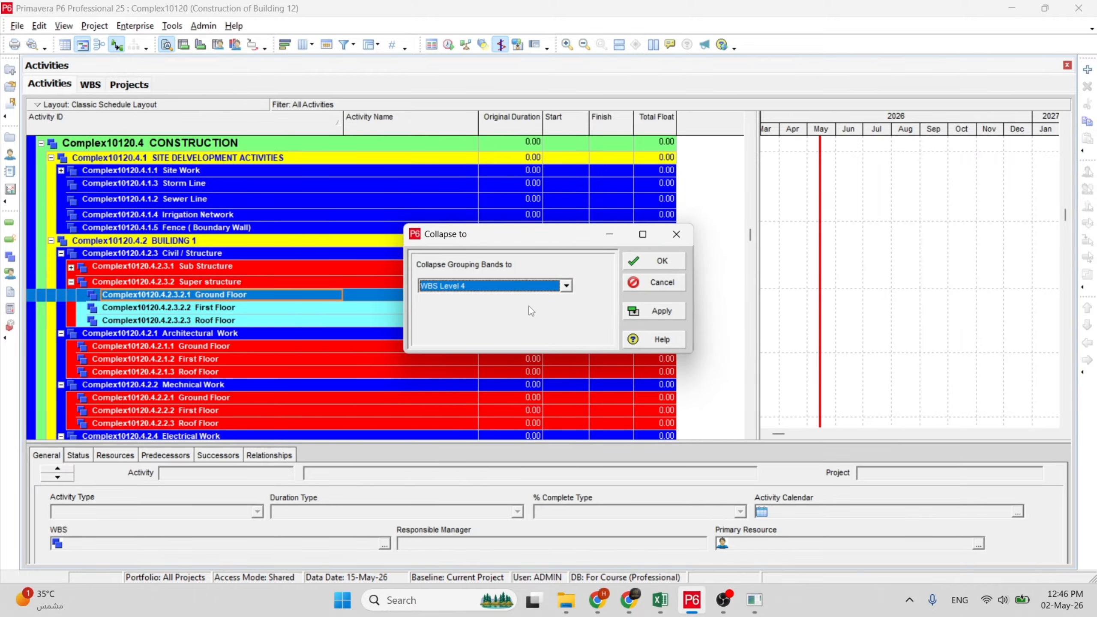
left_click(654, 310)
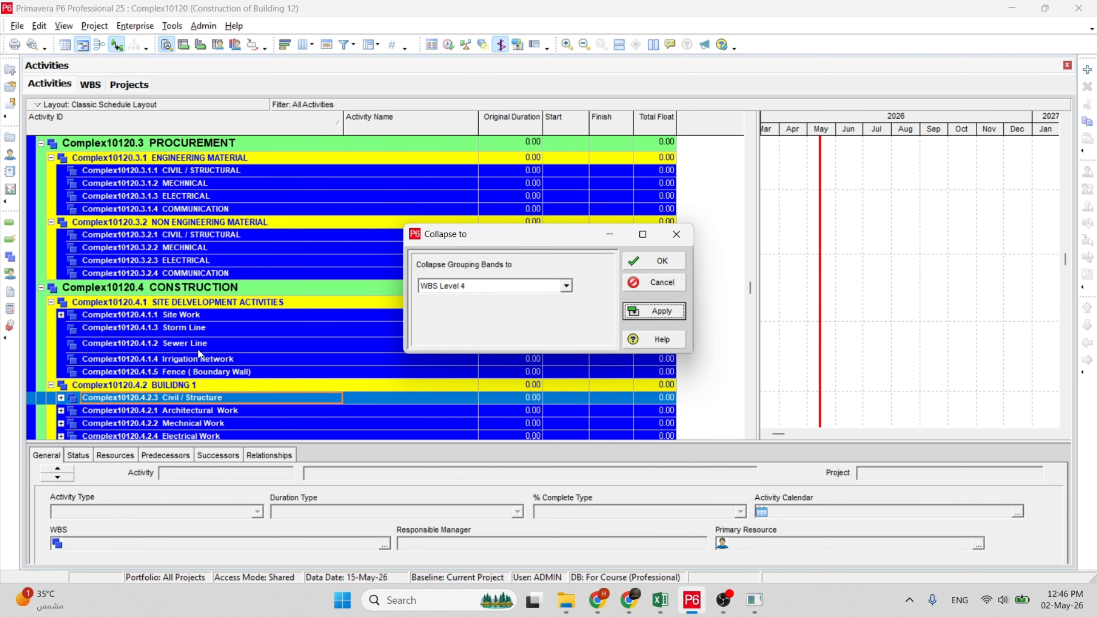
left_click(654, 261)
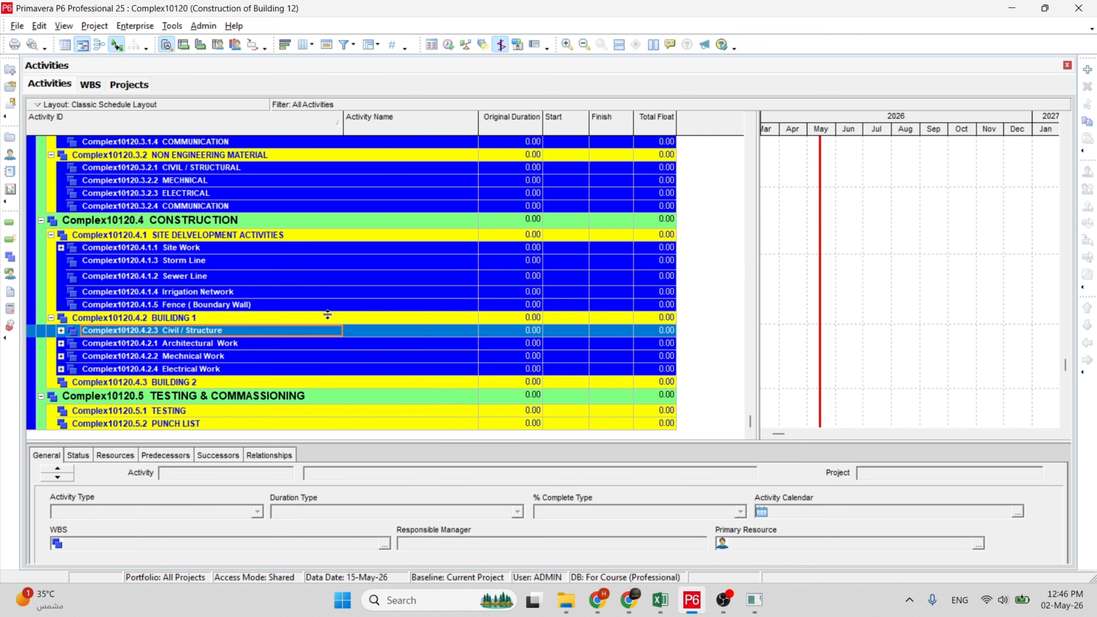
Collapse the activity table's grouping bands to WBS Level 5.
scroll(492, 247, "down", 2)
right_click(691, 241)
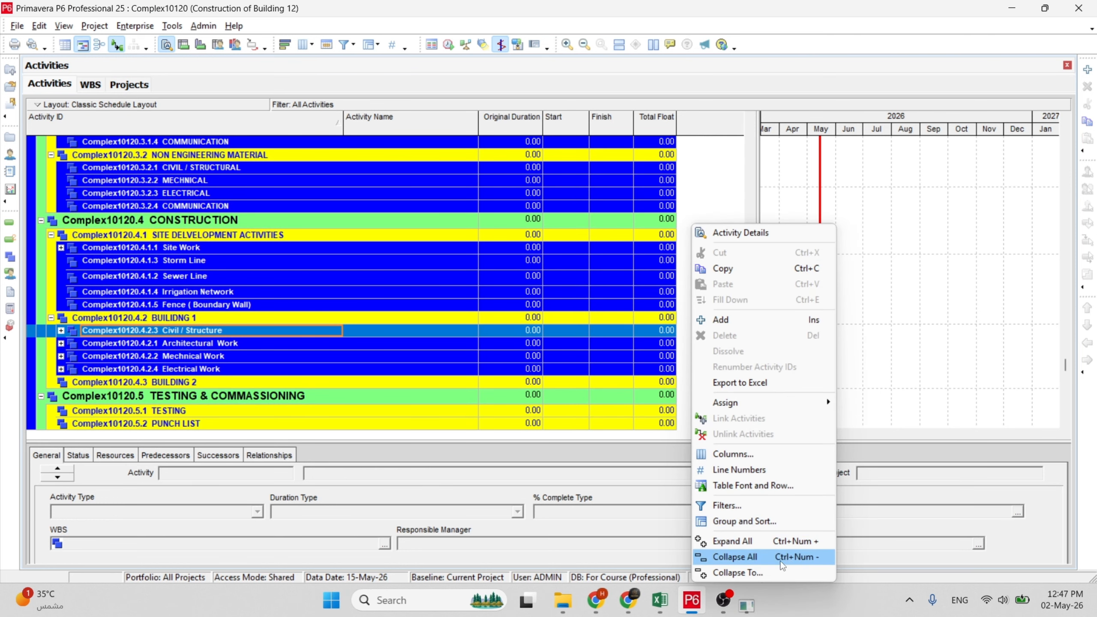
left_click(730, 574)
left_click(566, 290)
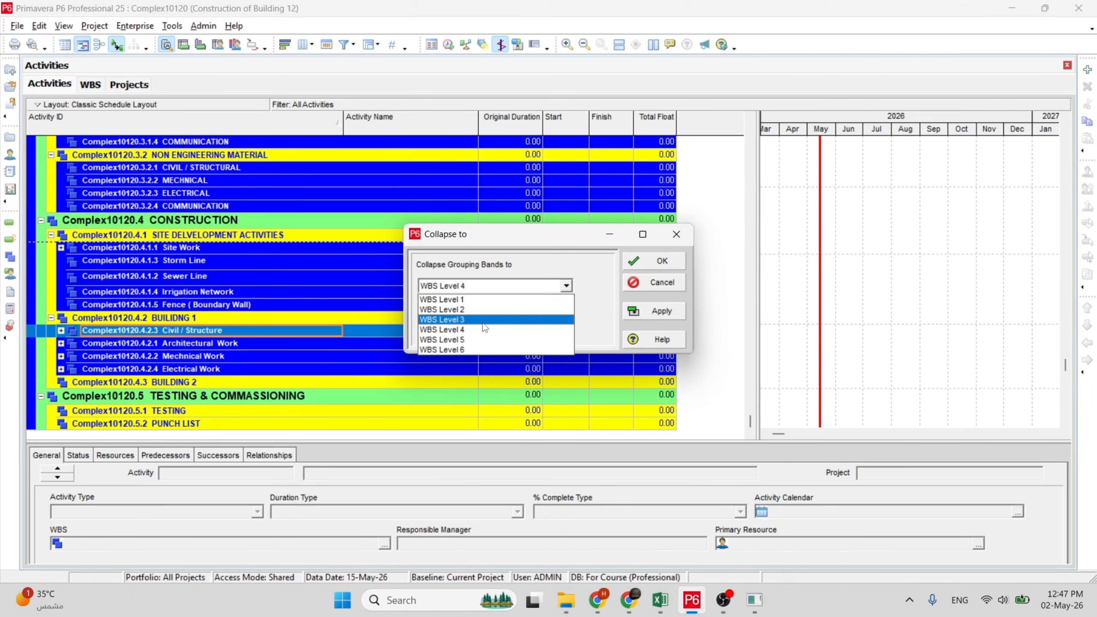
left_click(463, 340)
left_click(654, 311)
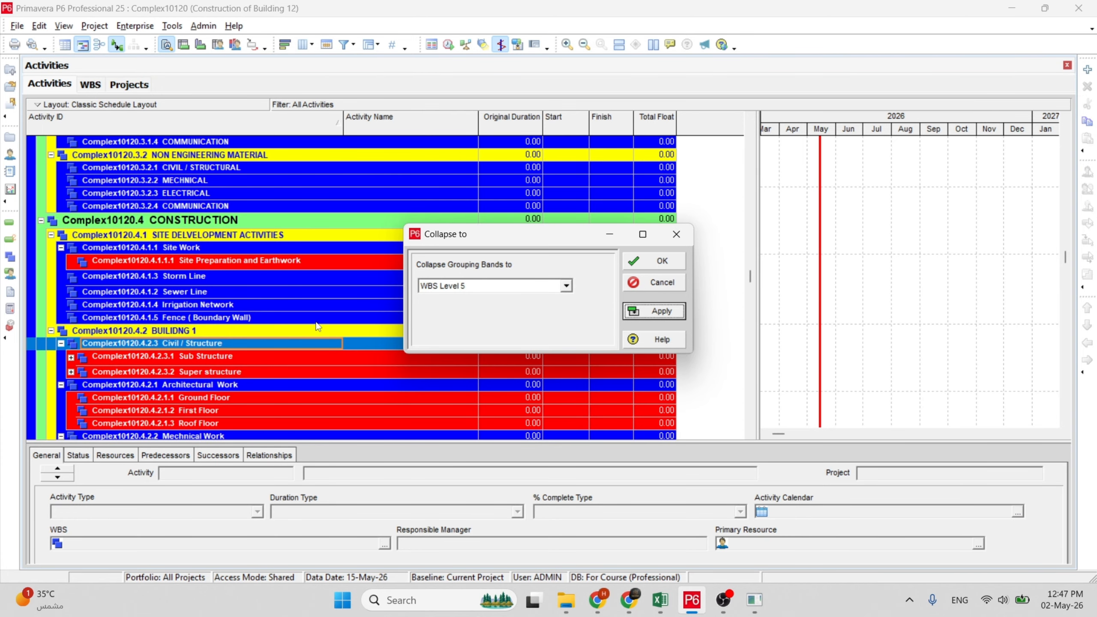
left_click(647, 276)
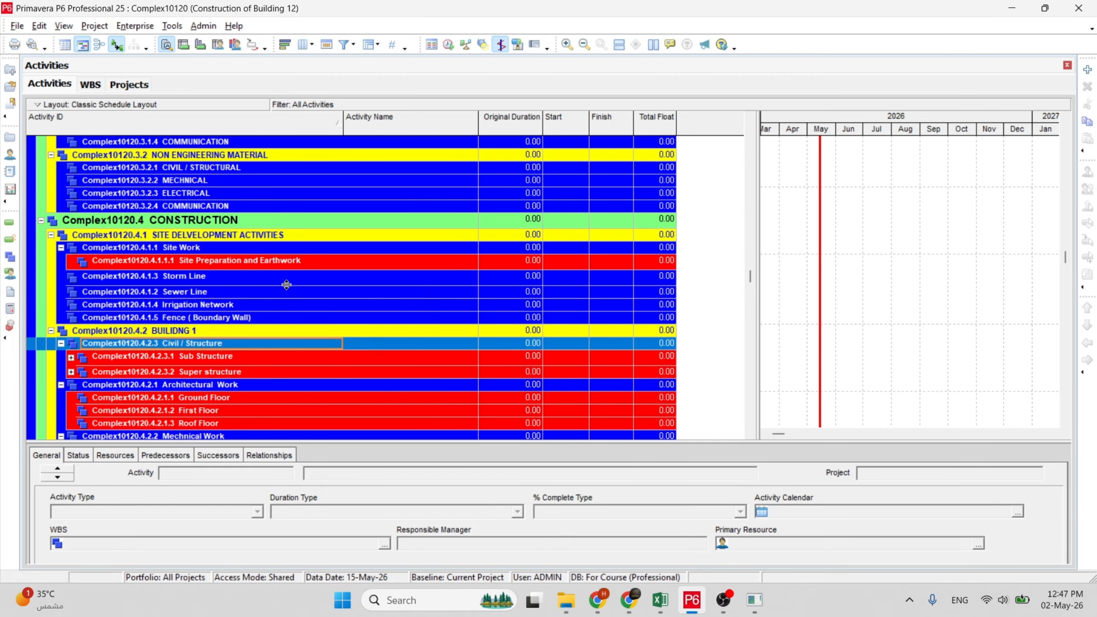
Review the Irrigation Network and Fence ( Boundary Wall) elements under SITE DELVELOPMENT ACTIVITIES.
scroll(345, 294, "down", 2)
left_click(212, 308)
left_click(204, 254)
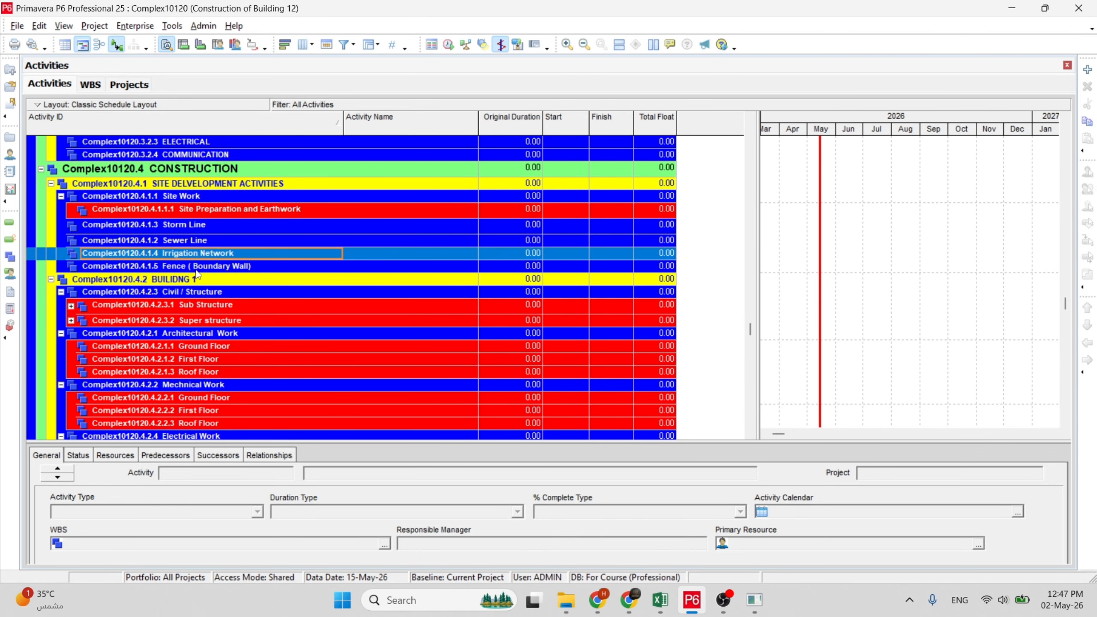
left_click(199, 266)
Review the Ground, First and Roof Floor elements under BUILIDNG 1's Architectural Work.
scroll(193, 314, "down", 3)
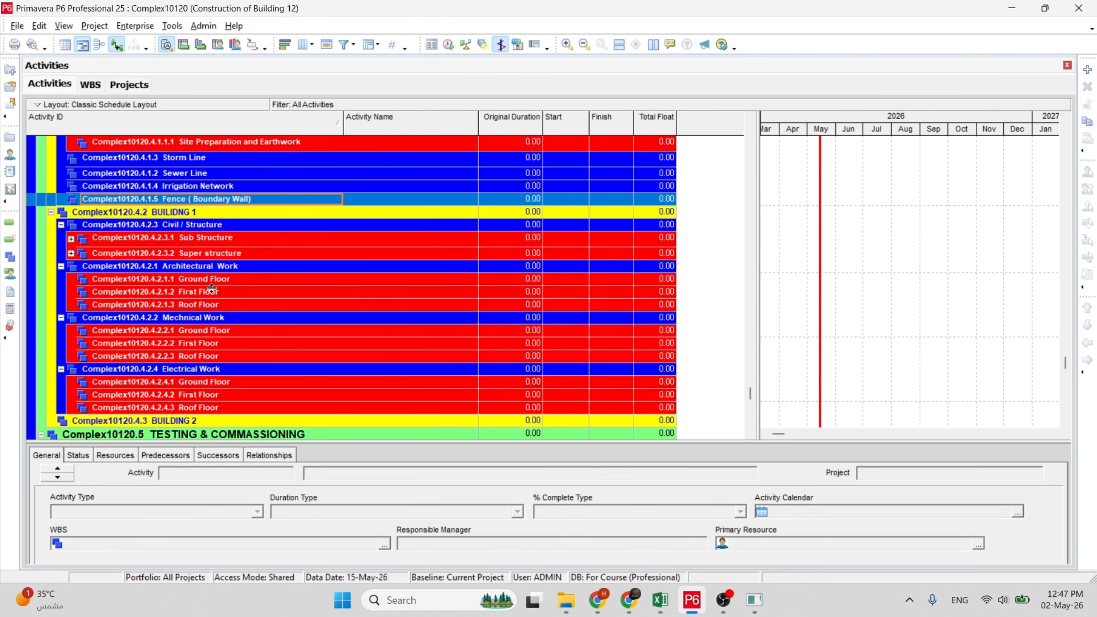
left_click(172, 267)
left_click(186, 280)
left_click(185, 294)
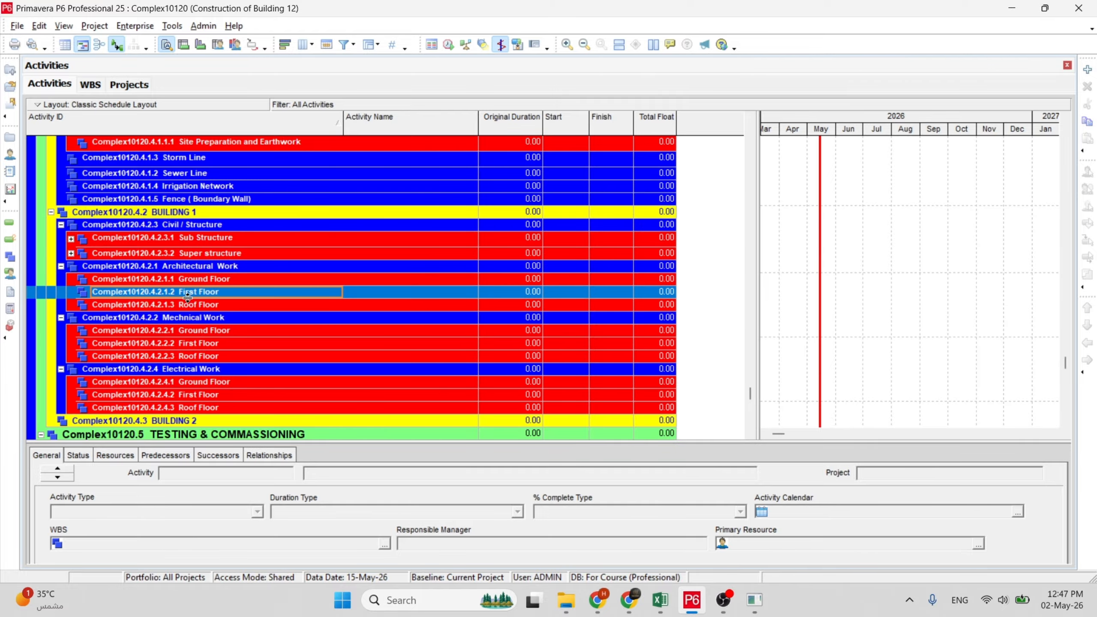
left_click(183, 303)
Review the floor elements under BUILIDNG 1's Mechnical Work and Electrical Work.
left_click(180, 316)
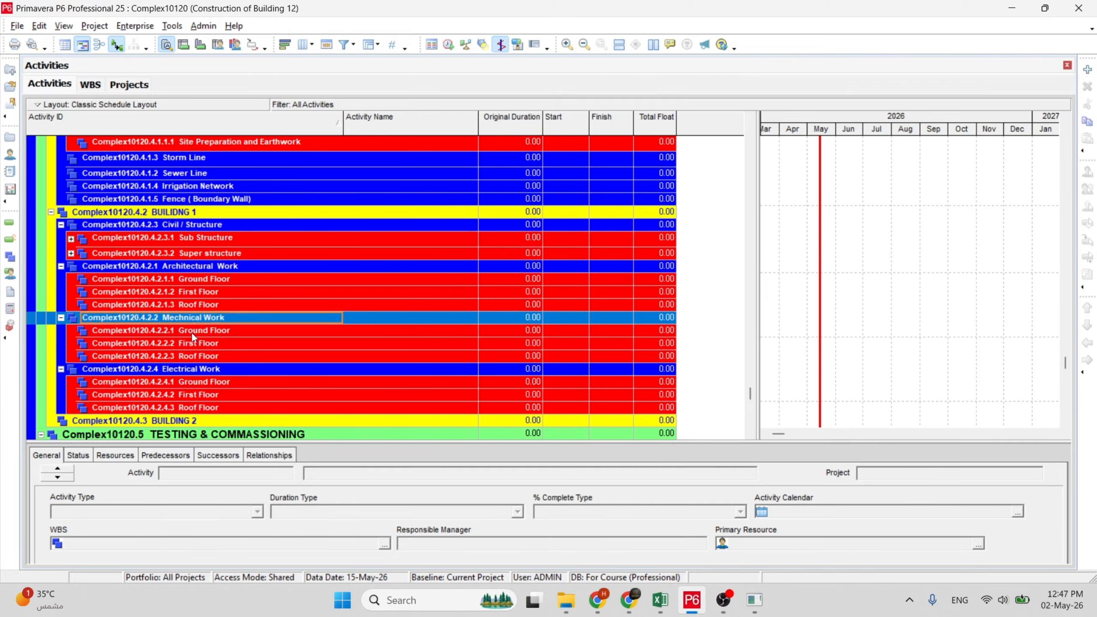
left_click(192, 331)
left_click(193, 344)
left_click(197, 356)
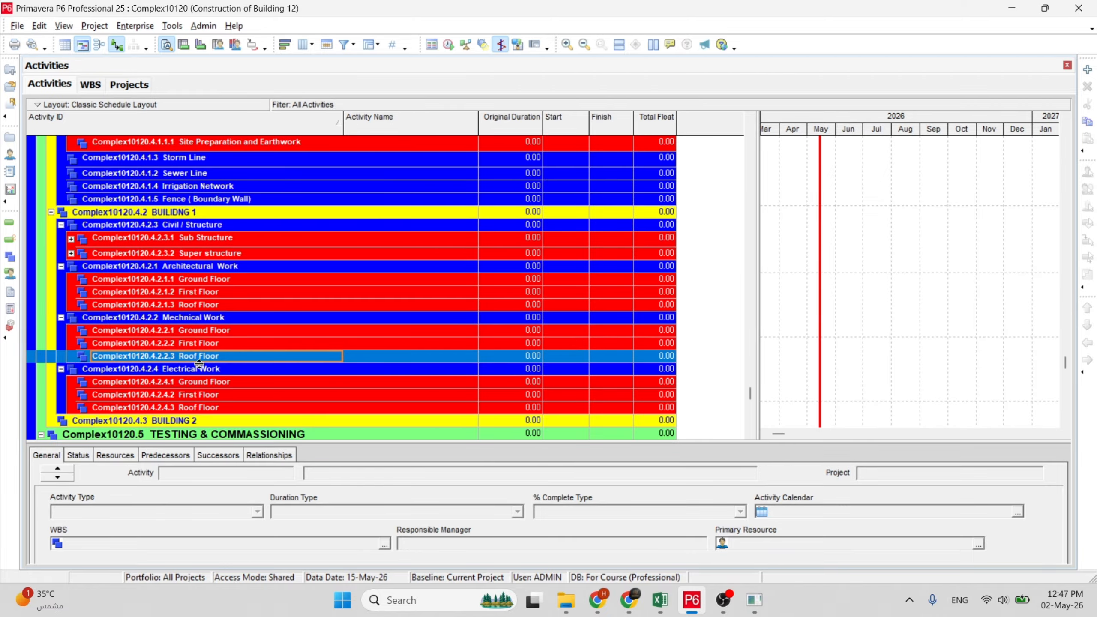
left_click(189, 382)
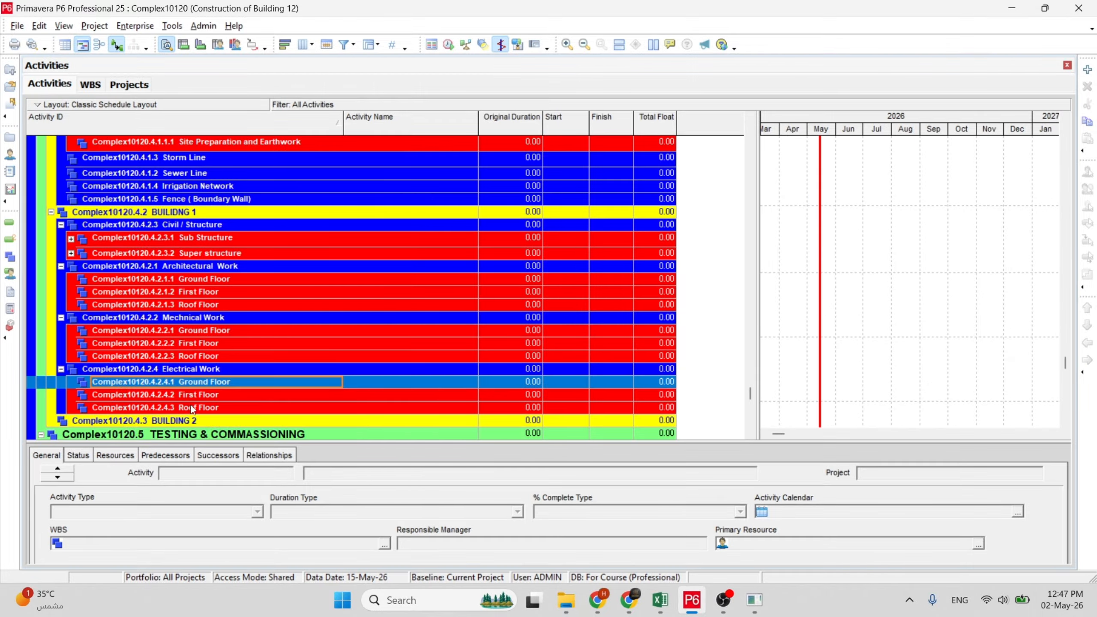
left_click(191, 408)
Inspect Super structure under Civil / Structure and collapse the Architectural Work band.
scroll(207, 296, "up", 2)
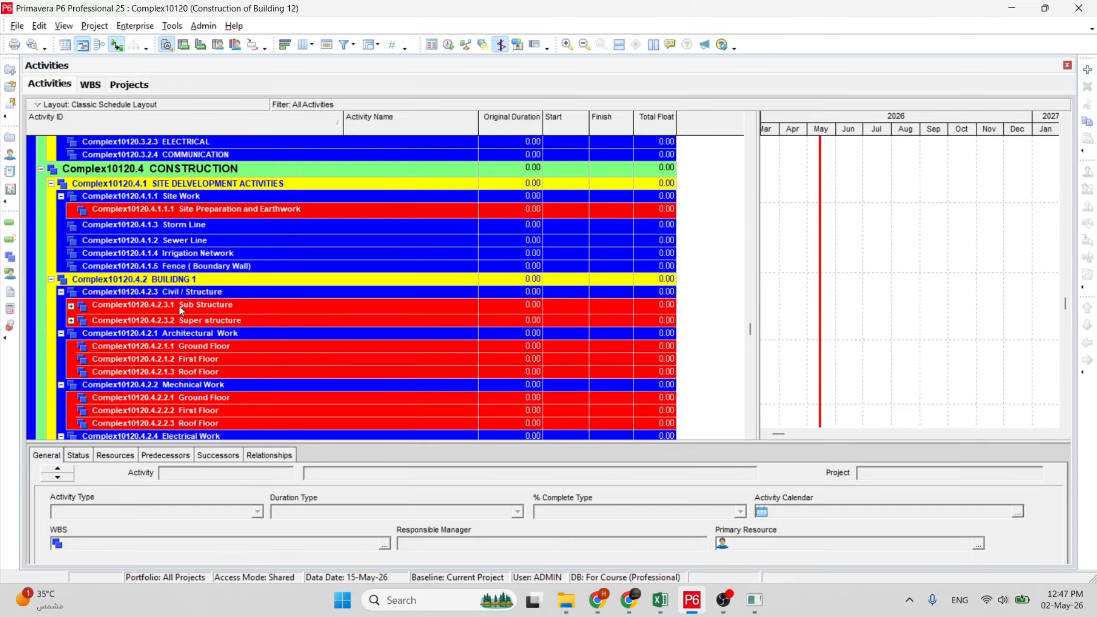
double_click(185, 321)
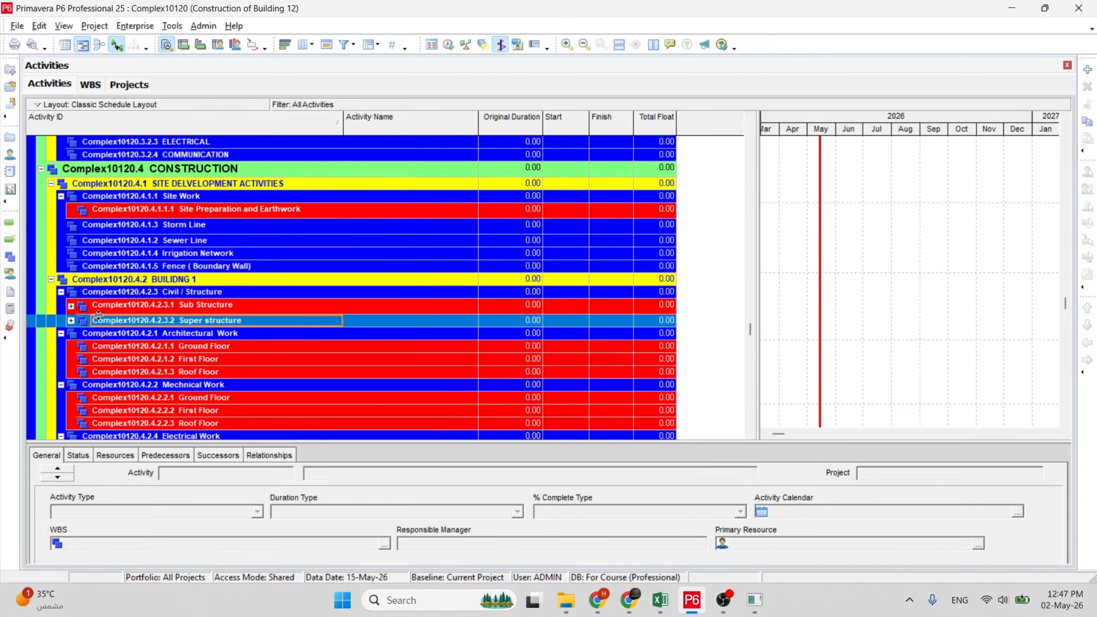
left_click(71, 320)
left_click(170, 345)
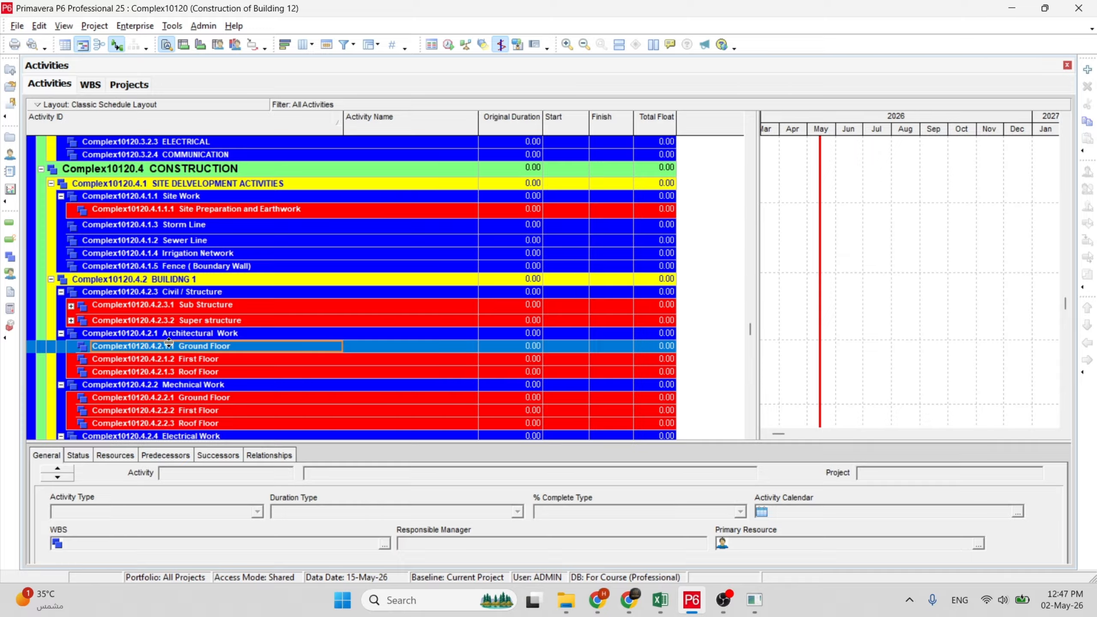
left_click(61, 333)
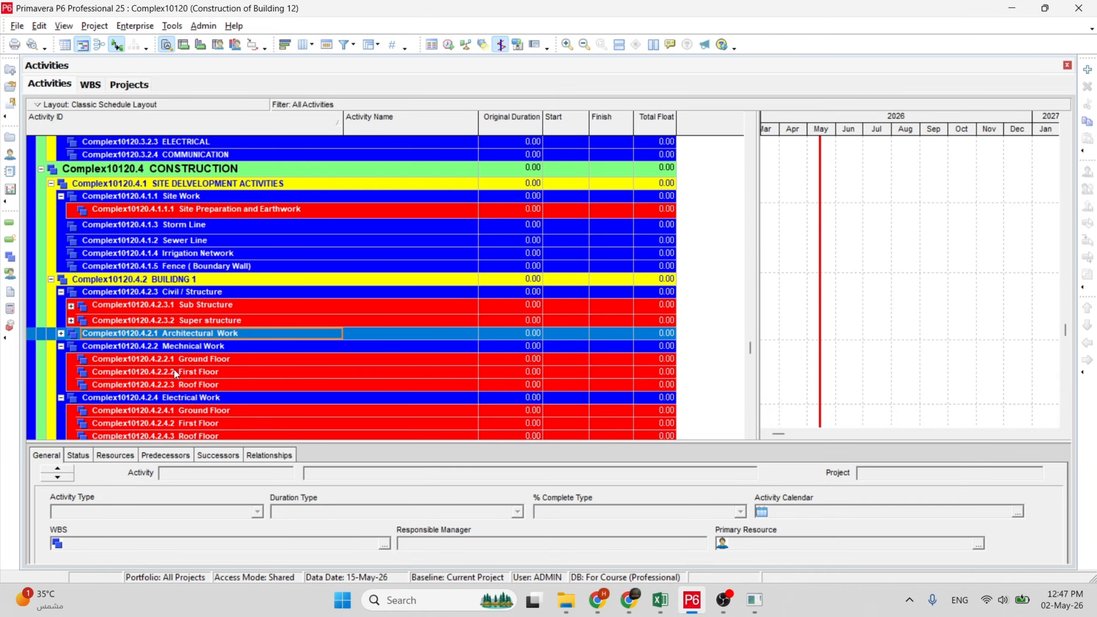
Compare BUILIDNG 1's discipline and floor breakdown with the BUILDING 2 element.
left_click(187, 363)
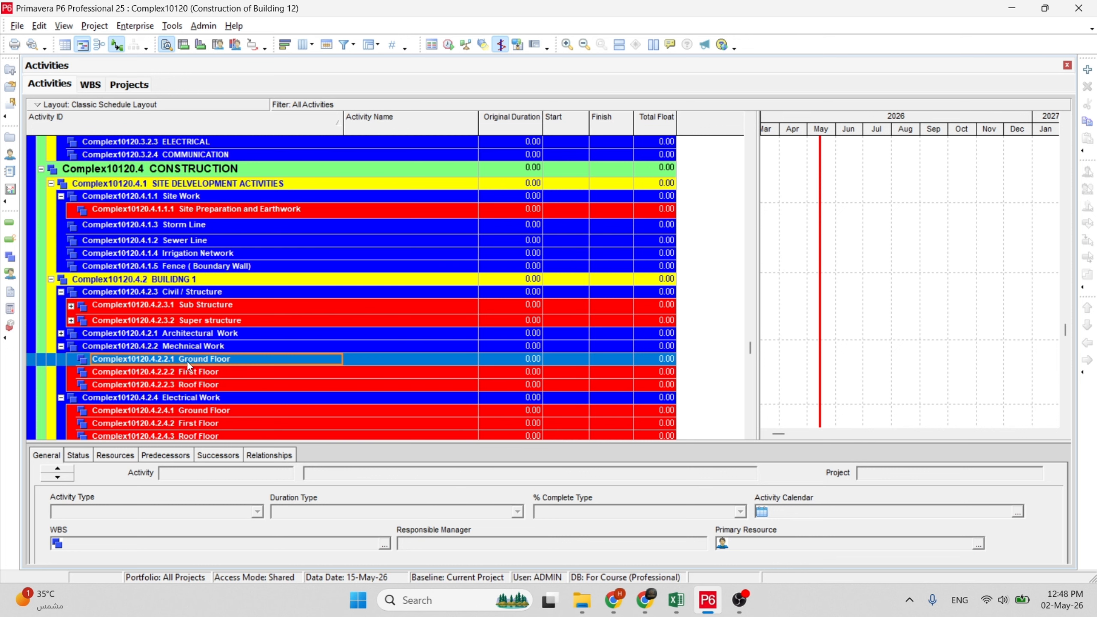
scroll(185, 361, "down", 2)
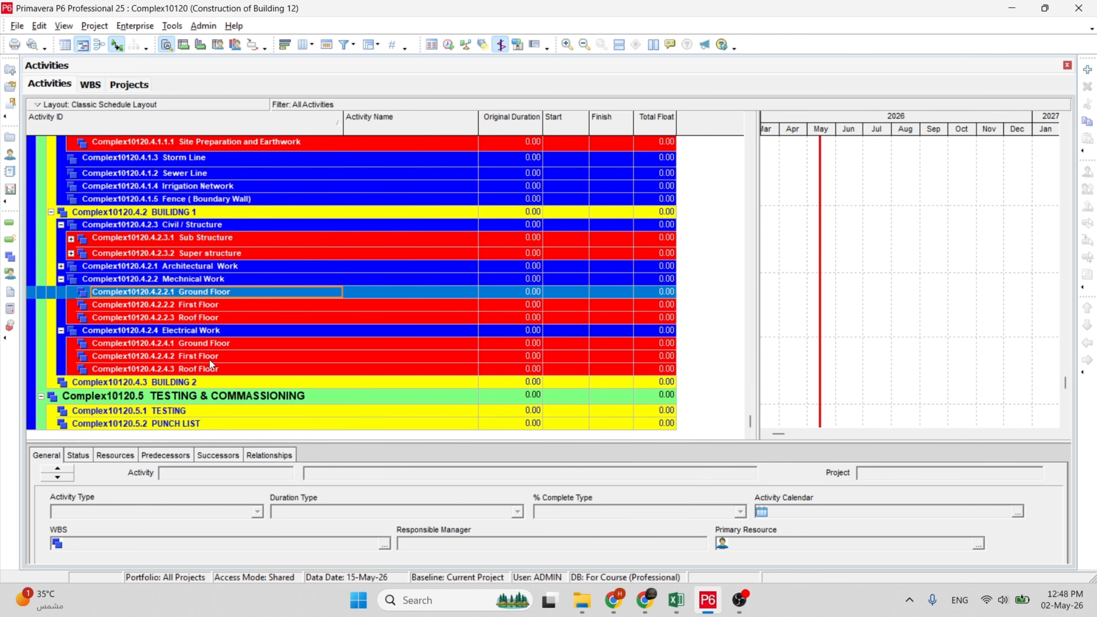
left_click(178, 382)
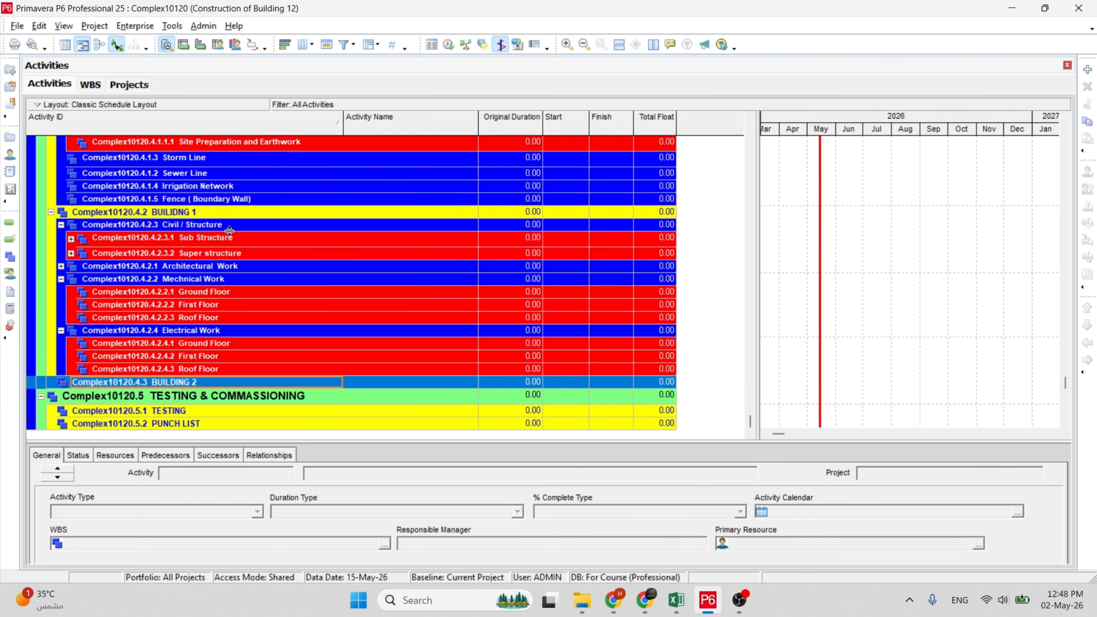
left_click(221, 214)
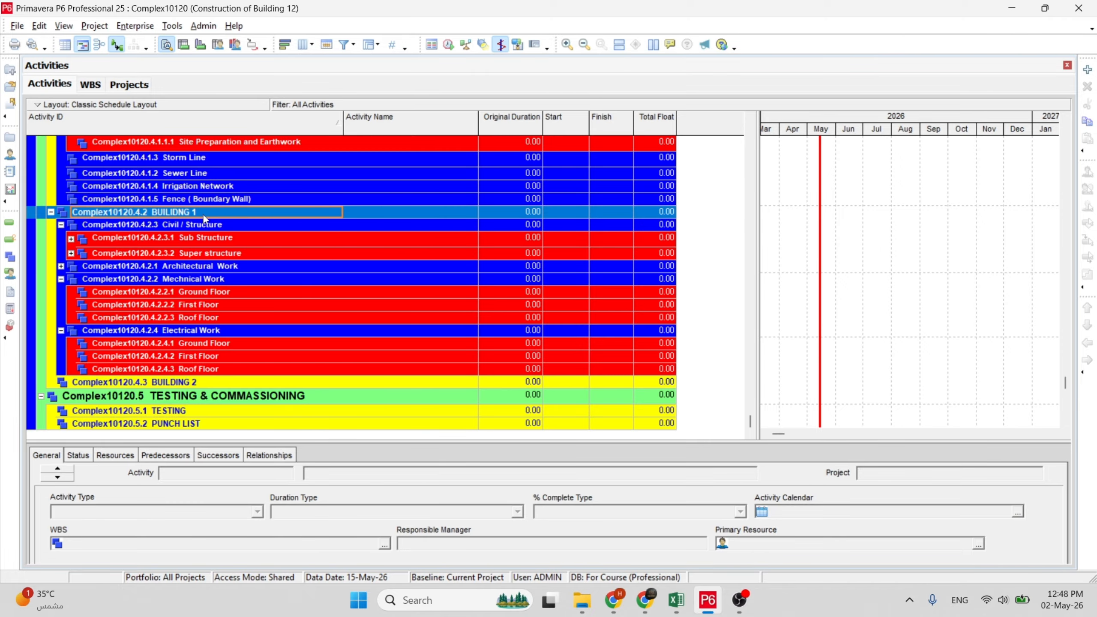
left_click(198, 226)
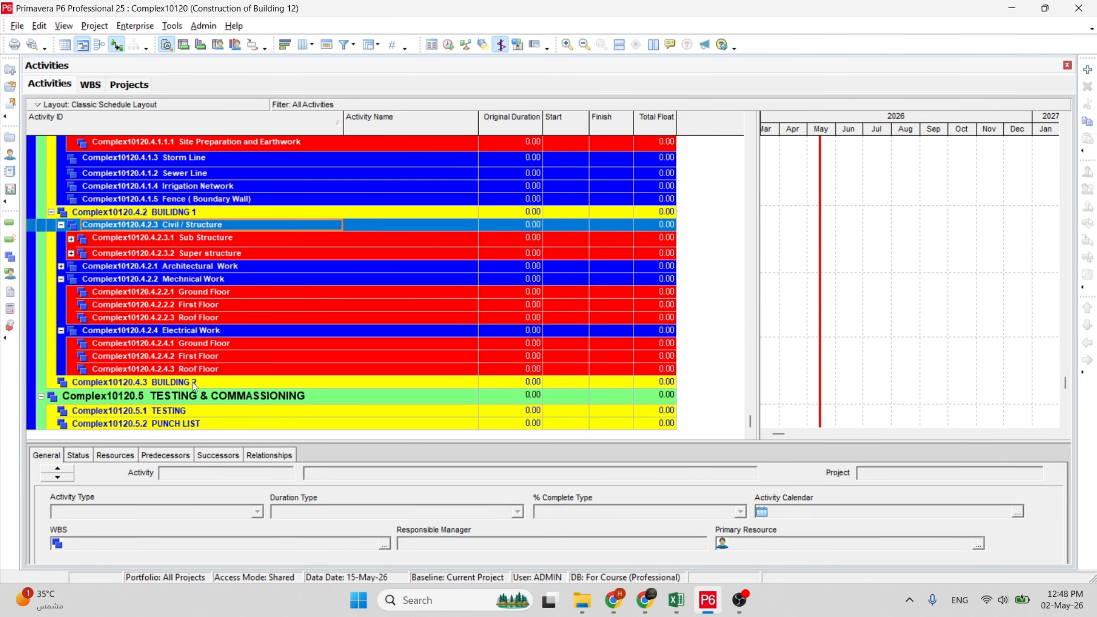
left_click(169, 382)
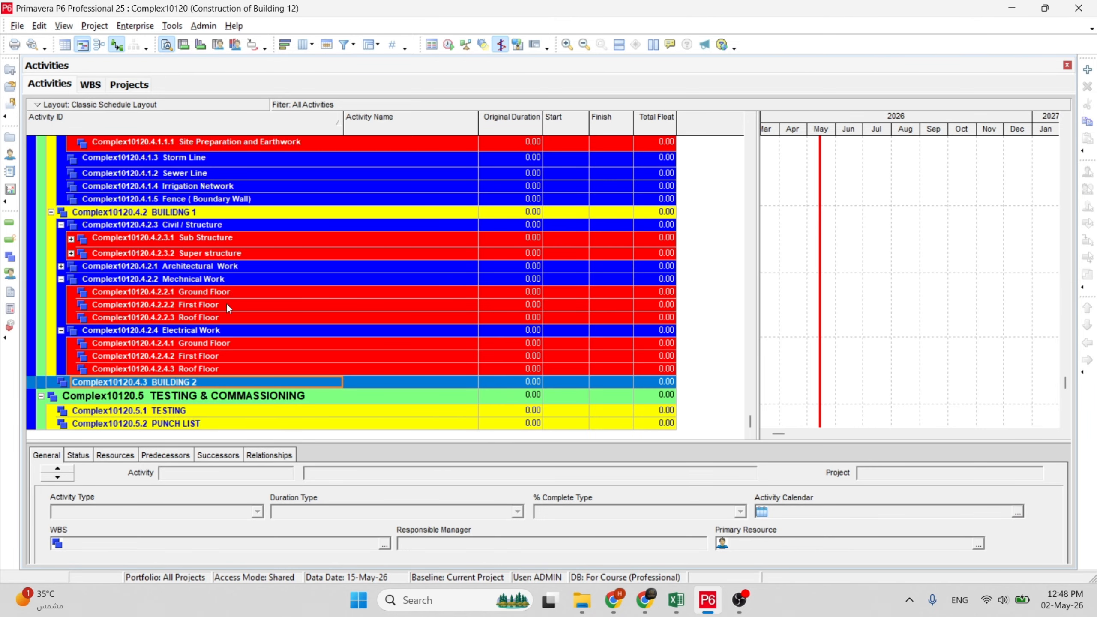
Check BUILDING 2 in the WBS view, then return to Activities and look over the CONSTRUCTION elements.
scroll(221, 323, "up", 4)
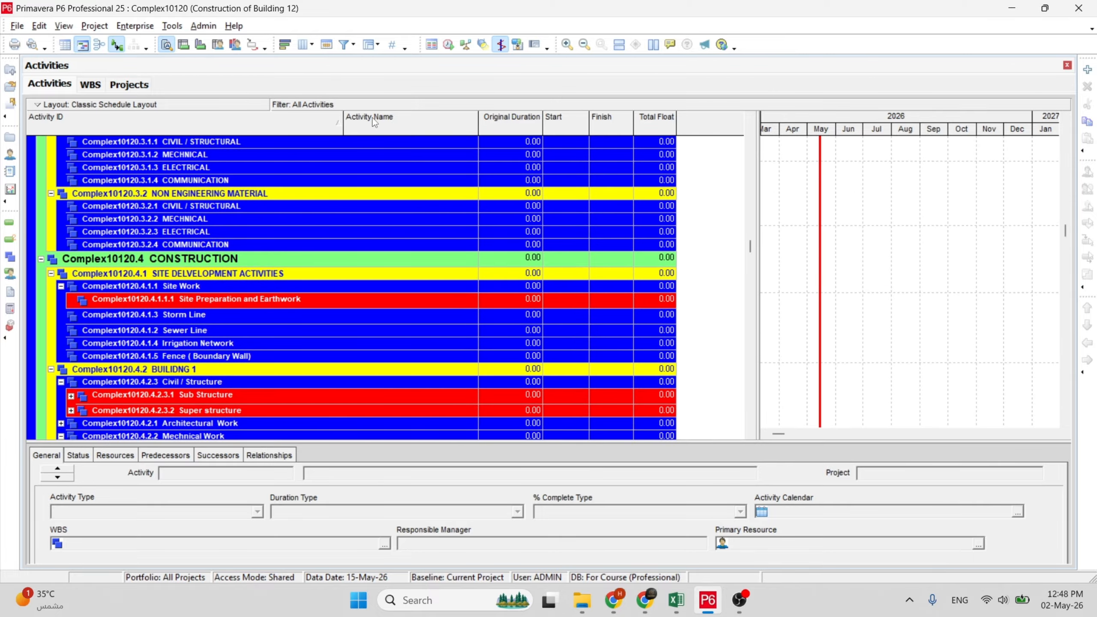
scroll(322, 239, "down", 4)
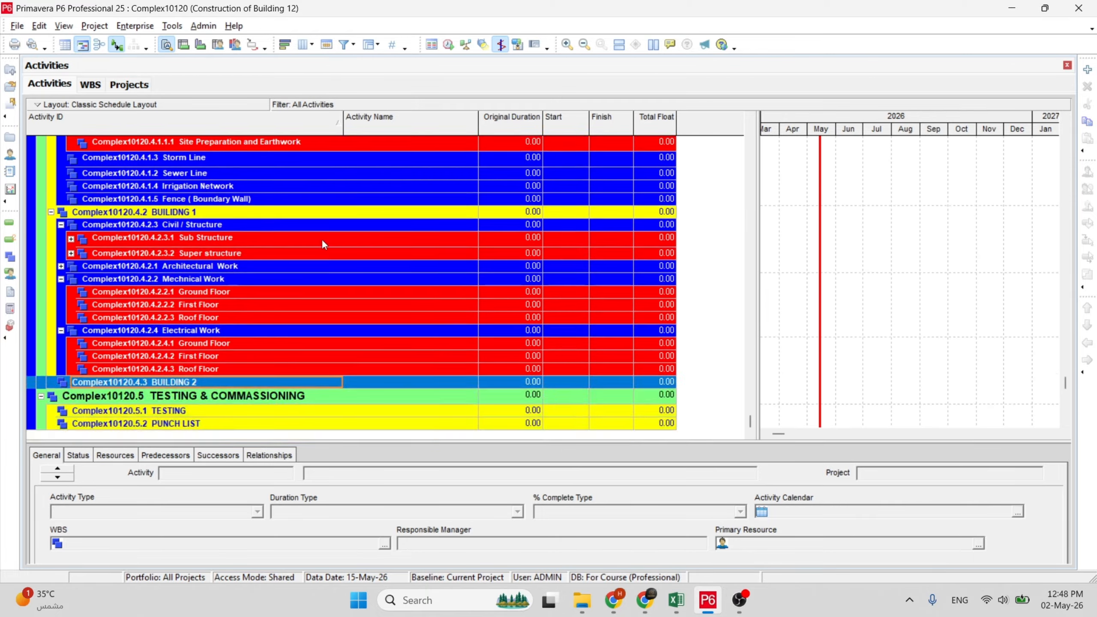
scroll(321, 239, "up", 5)
scroll(224, 196, "down", 5)
left_click(90, 85)
scroll(298, 270, "down", 1)
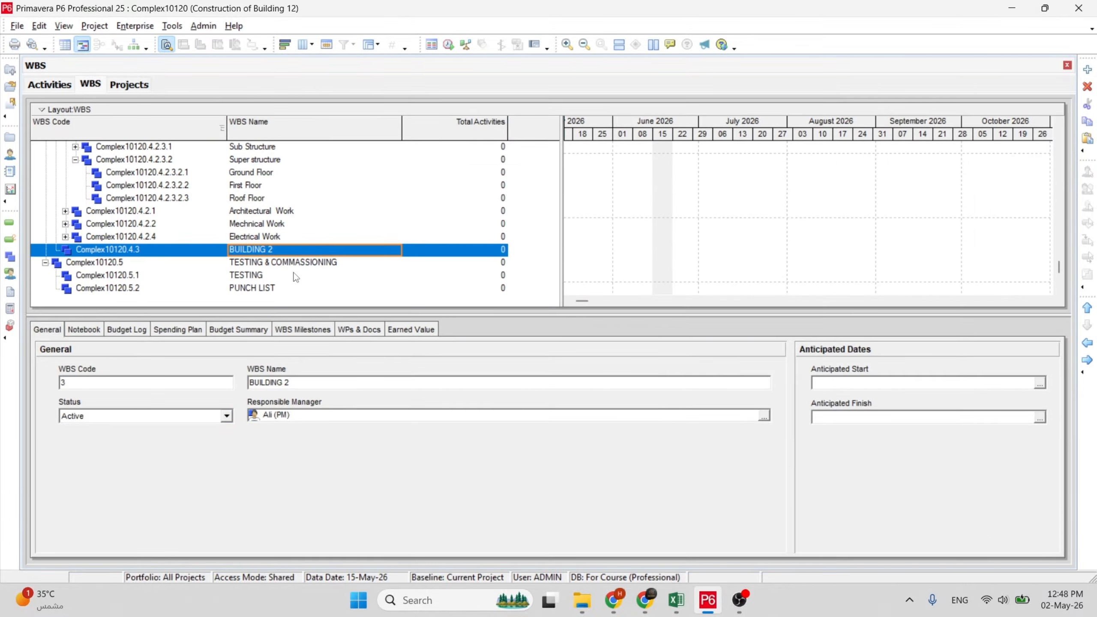
left_click(51, 85)
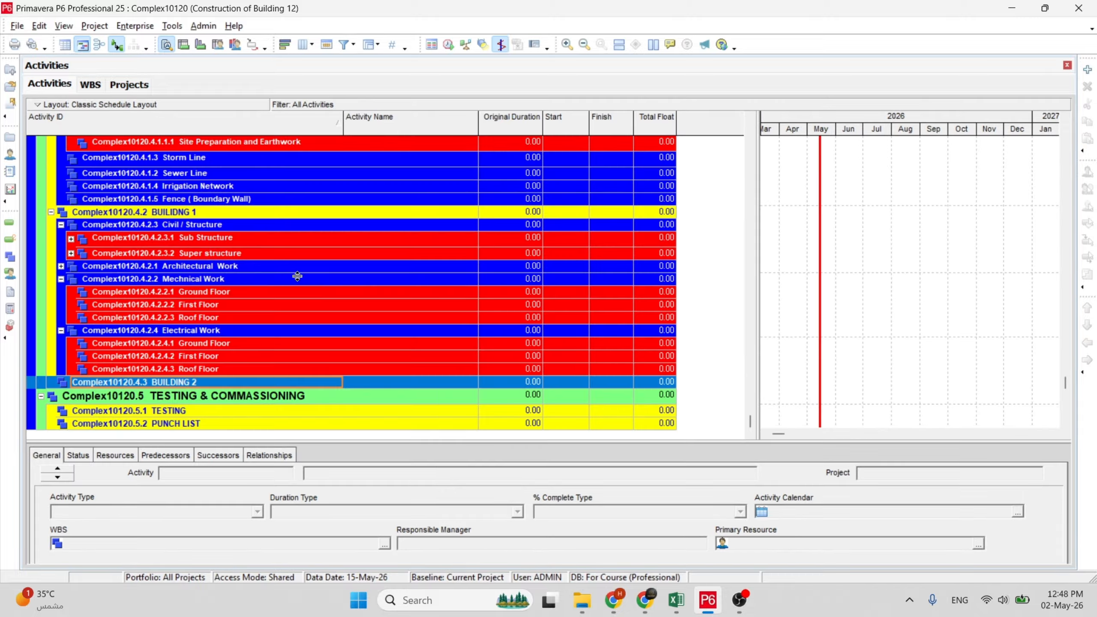
scroll(265, 266, "up", 6)
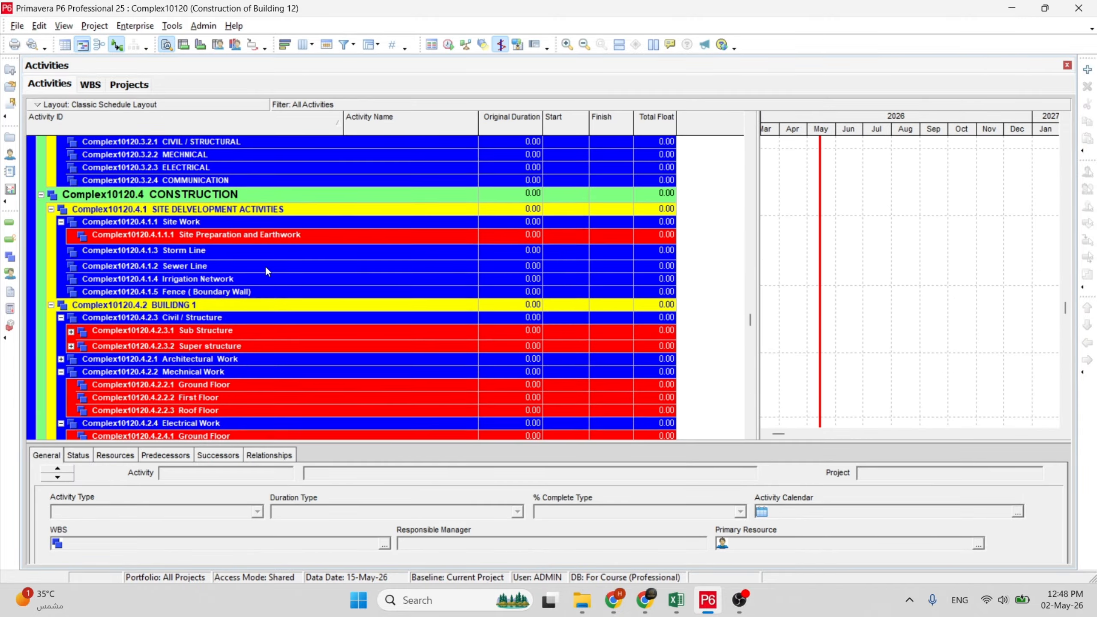
scroll(266, 269, "down", 7)
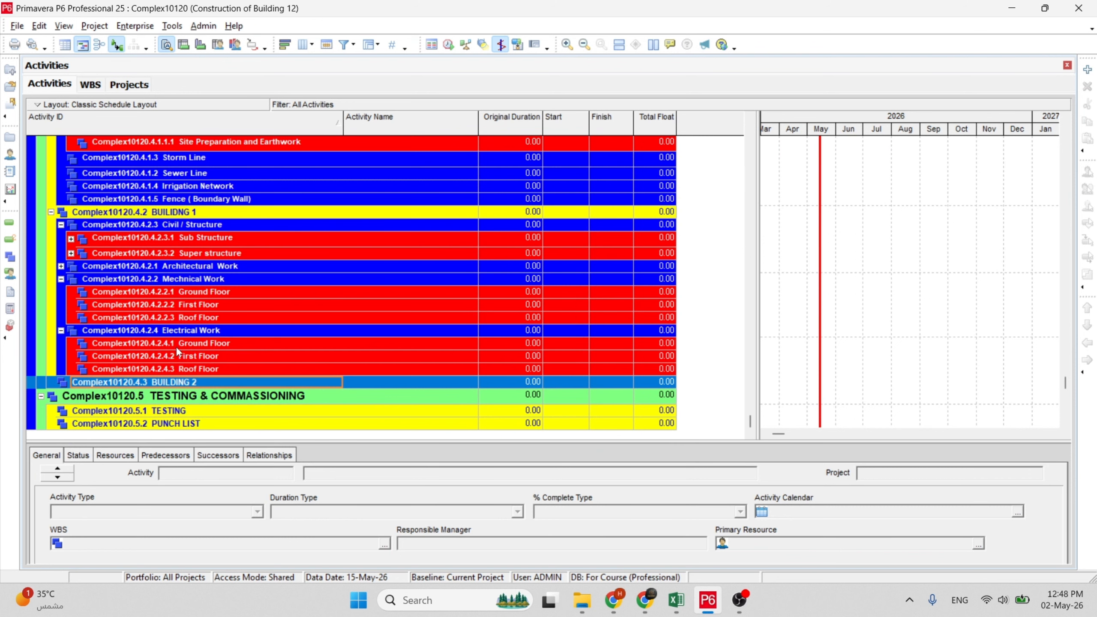
Expand Architectural Work under BUILIDNG 1 and review its Ground, First and Roof Floor elements.
left_click(176, 346)
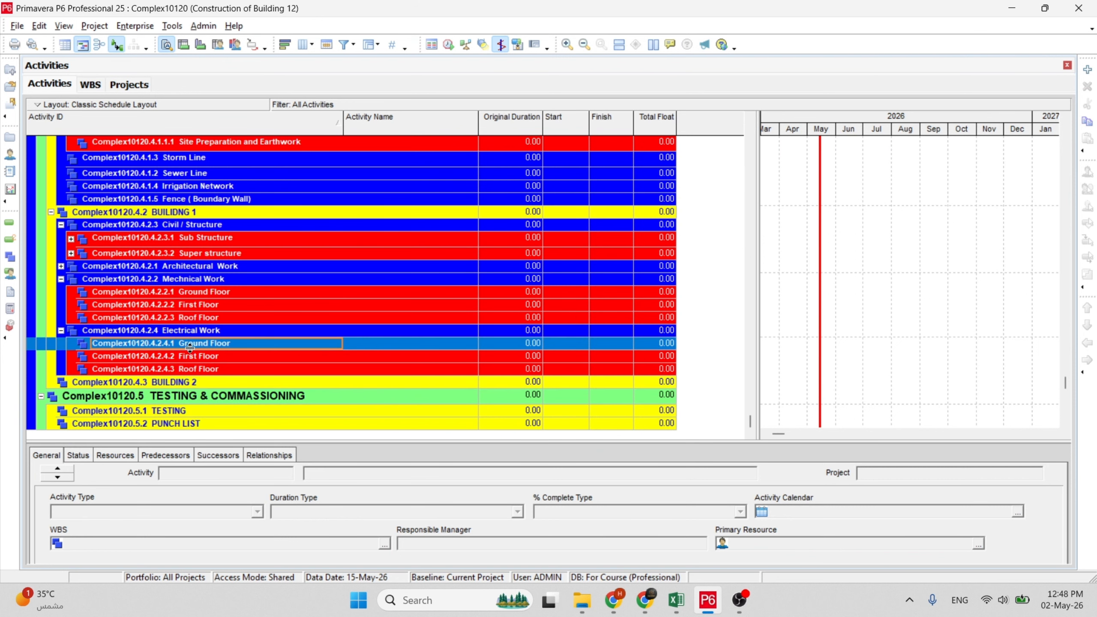
left_click(189, 271)
left_click(61, 266)
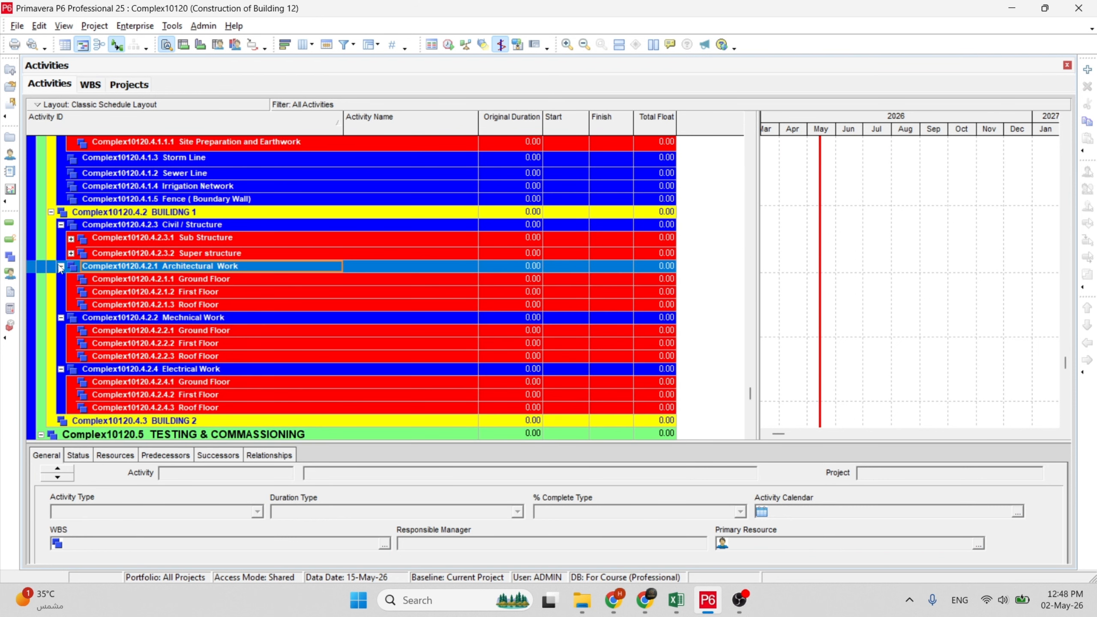
left_click(202, 280)
left_click(209, 292)
left_click(214, 305)
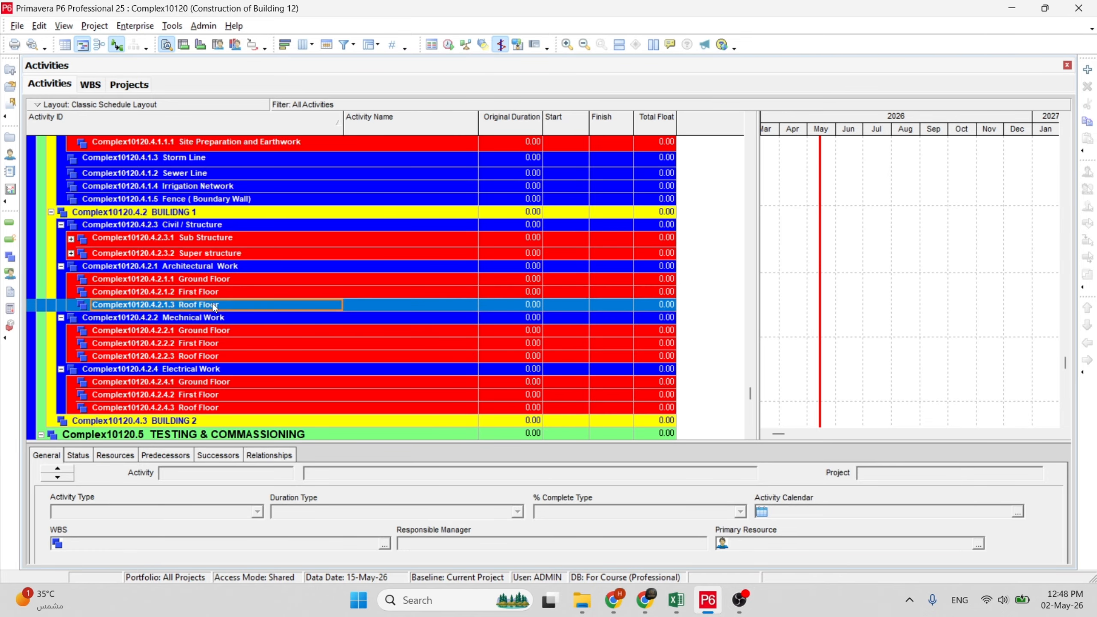
left_click(211, 280)
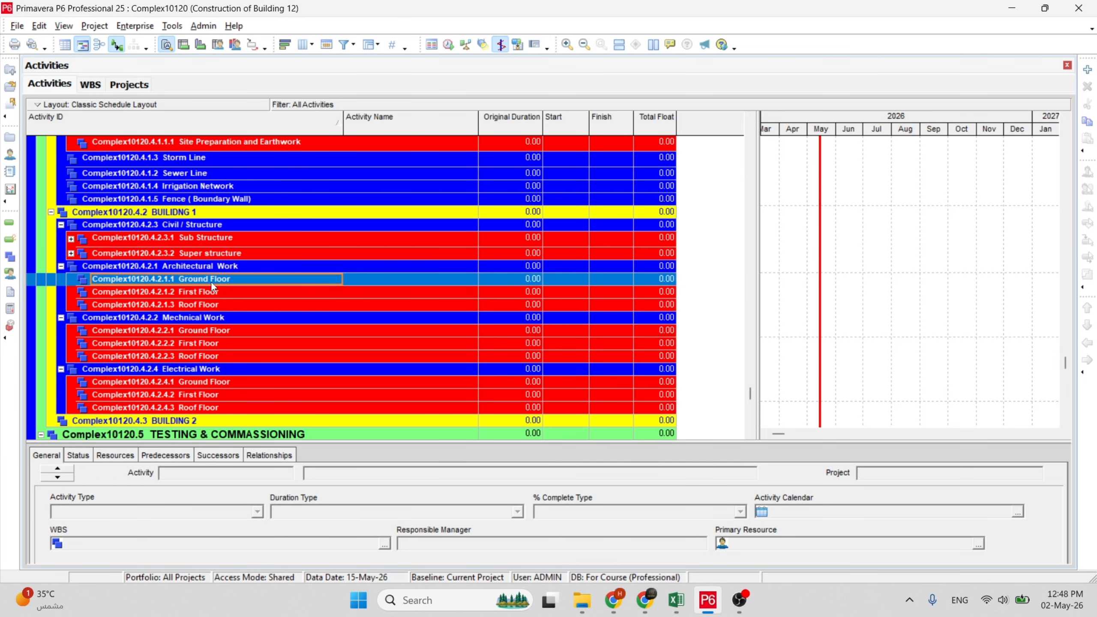